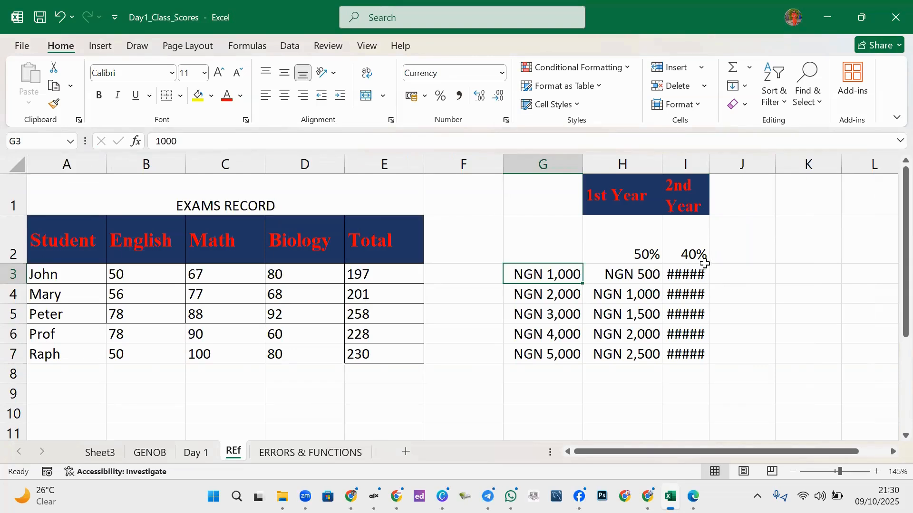
- Auto-fit column I so the NGN 400 to NGN 2,000 amounts and 2nd Year heading show fully
{"action": "left_click_drag", "start_coordinate": [708, 167], "coordinate": [728, 167]}
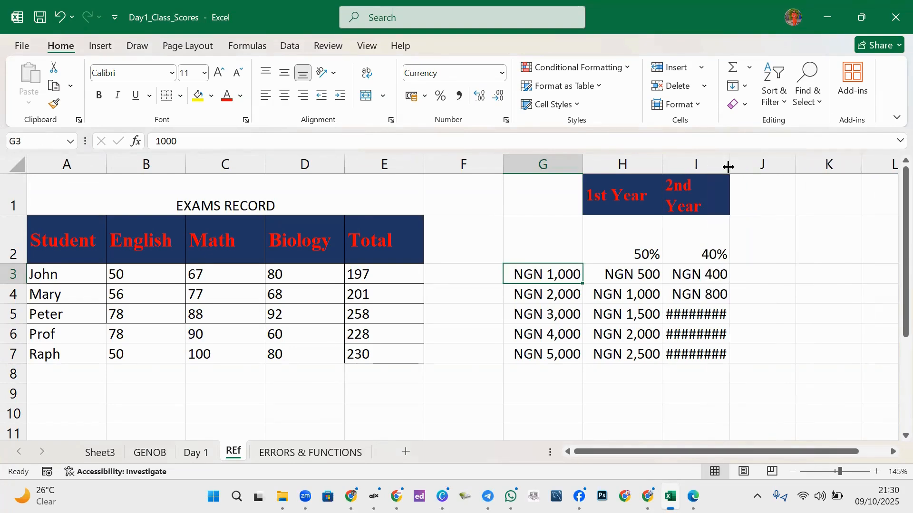
{"action": "left_click_drag", "start_coordinate": [731, 165], "coordinate": [752, 171]}
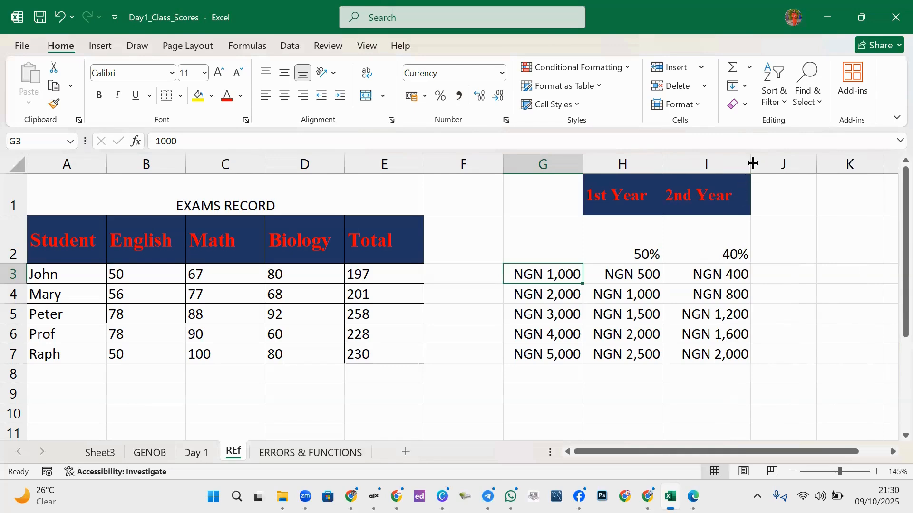
{"action": "left_click_drag", "start_coordinate": [749, 163], "coordinate": [716, 171]}
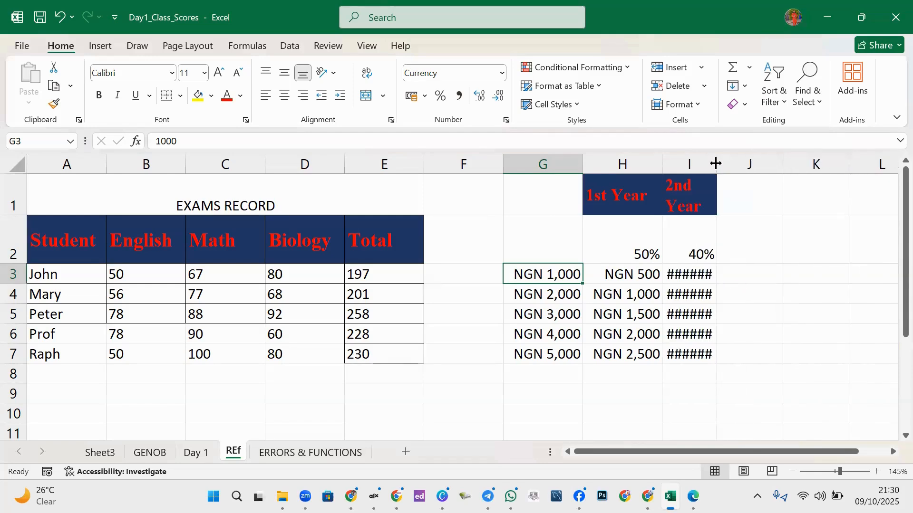
{"action": "double_click", "coordinate": [715, 165]}
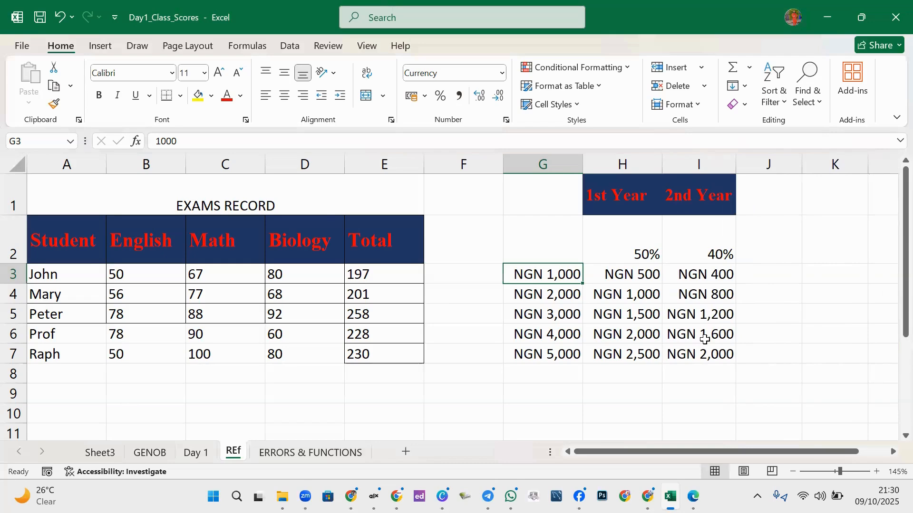
{"action": "left_click", "coordinate": [745, 290]}
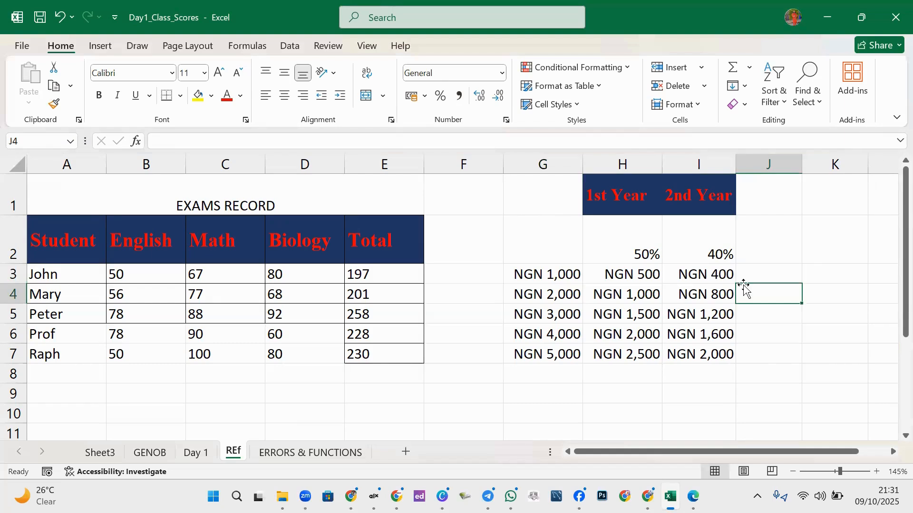
{"action": "left_click", "coordinate": [547, 368]}
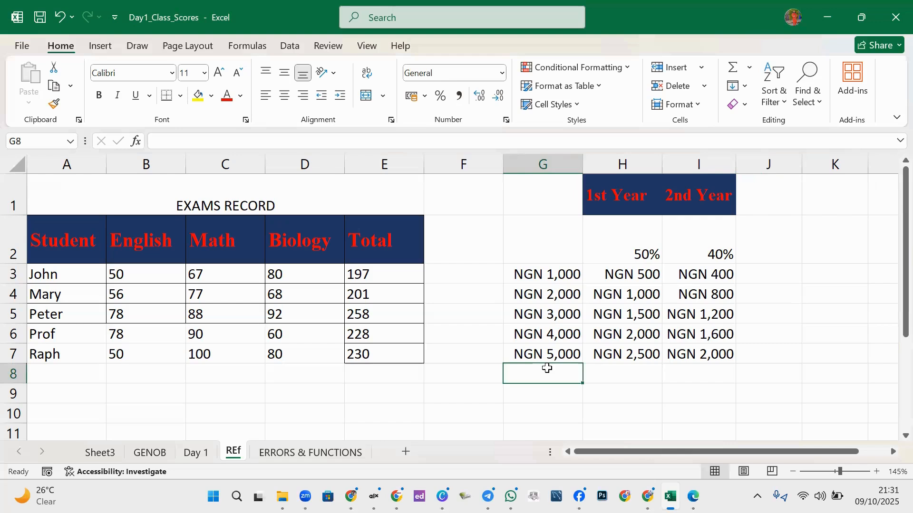
{"action": "left_click", "coordinate": [542, 295]}
{"action": "left_click", "coordinate": [542, 269]}
{"action": "left_click_drag", "start_coordinate": [542, 269], "coordinate": [531, 373]}
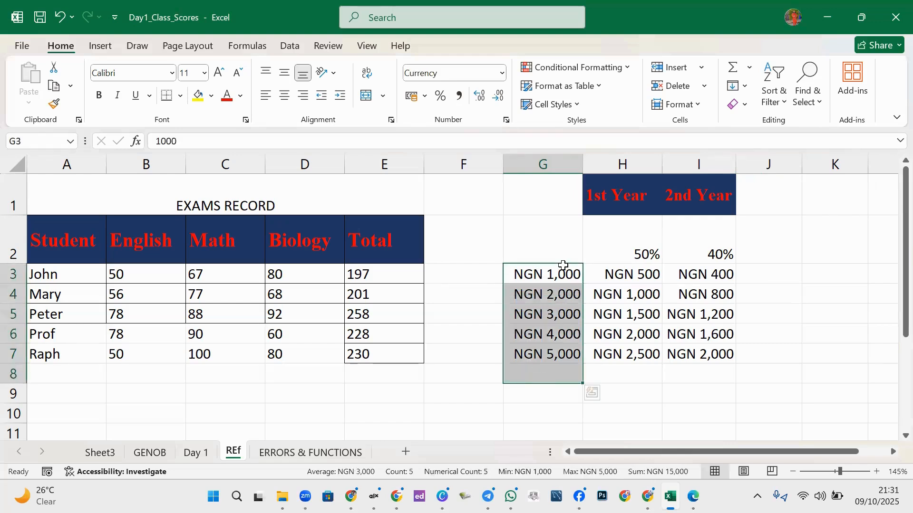
{"action": "left_click", "coordinate": [559, 308]}
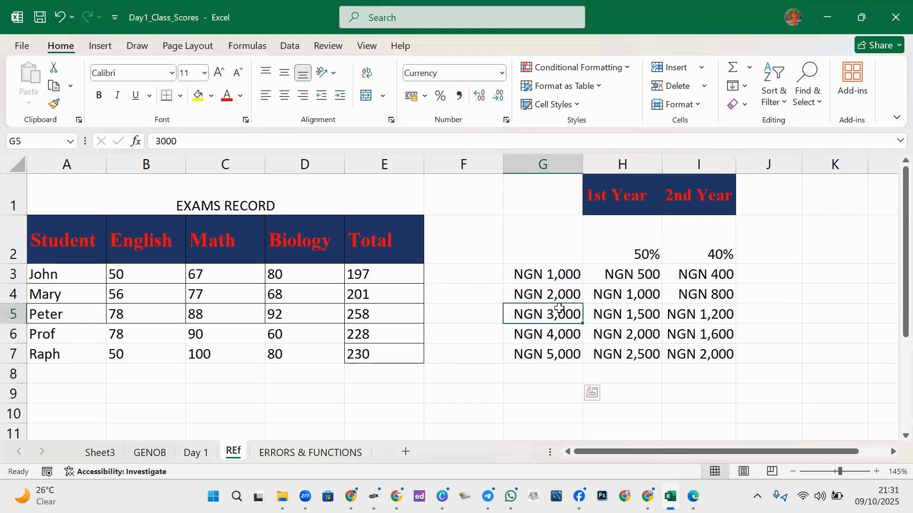
{"action": "left_click", "coordinate": [540, 269]}
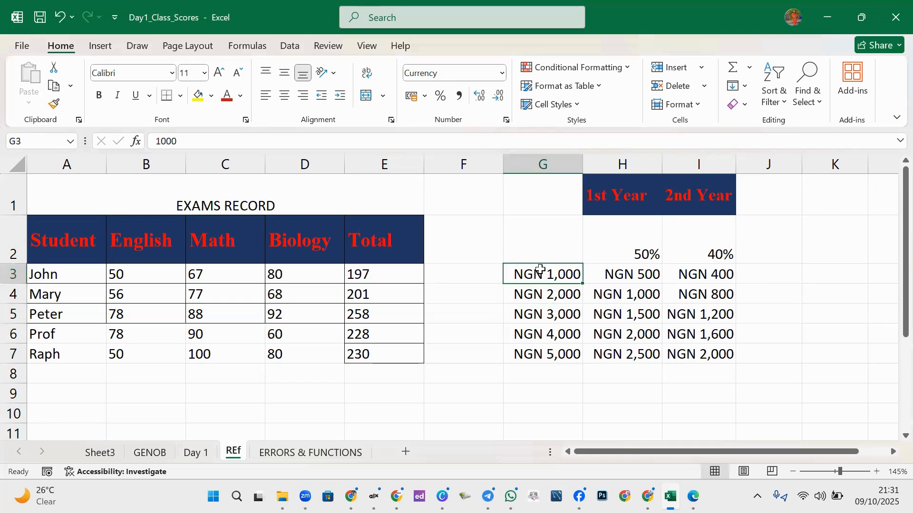
{"action": "left_click_drag", "start_coordinate": [540, 270], "coordinate": [556, 379]}
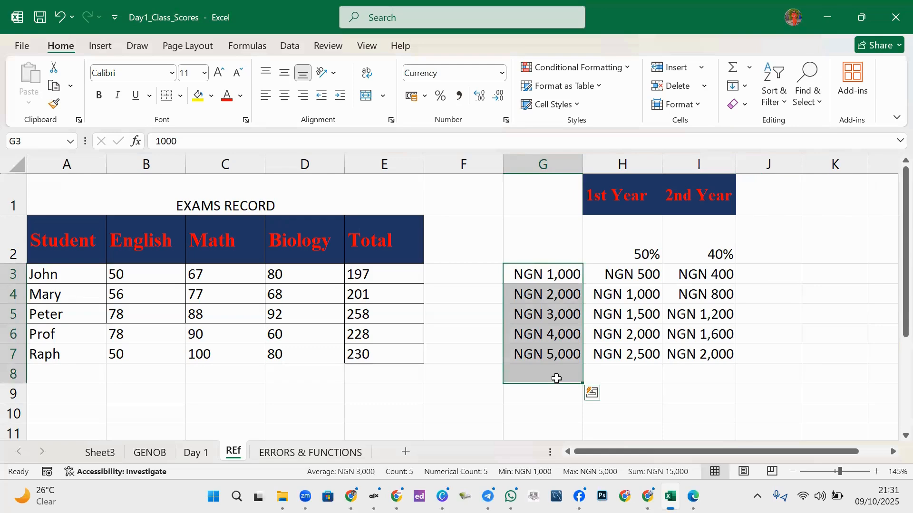
{"action": "left_click", "coordinate": [589, 336]}
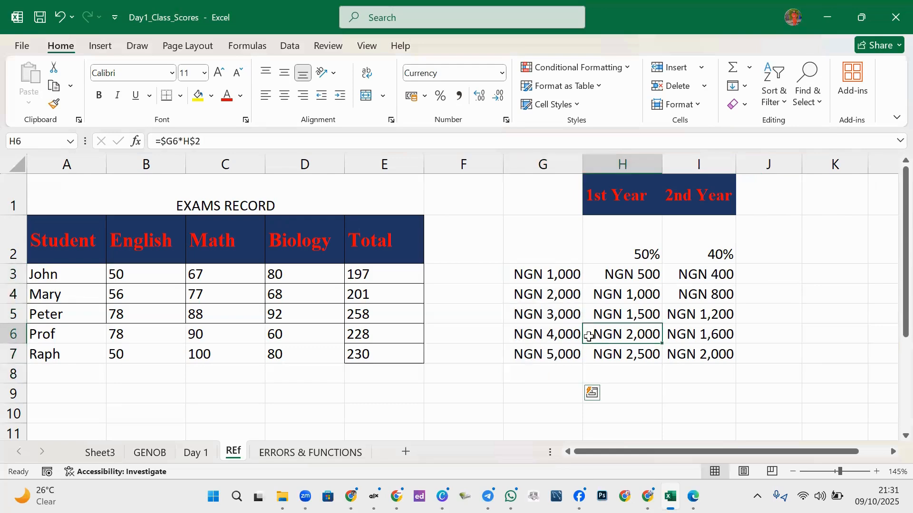
{"action": "left_click", "coordinate": [546, 328]}
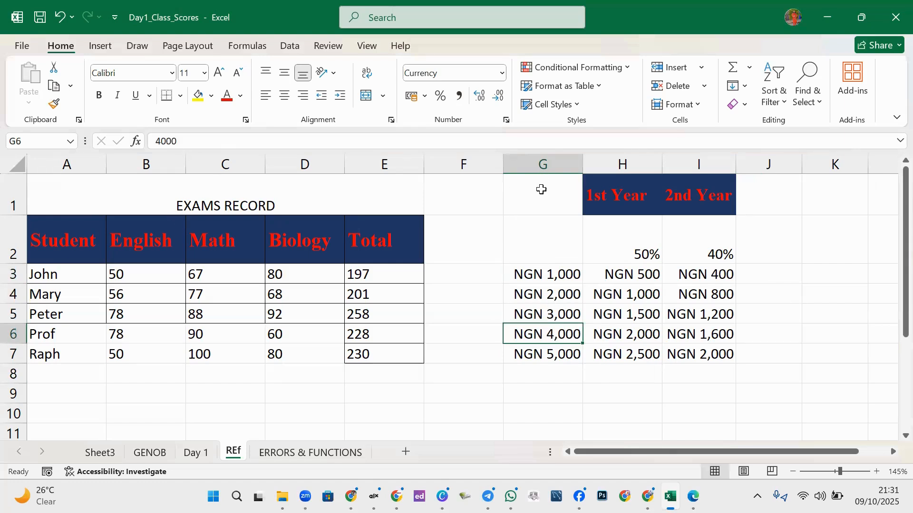
{"action": "left_click", "coordinate": [179, 142]}
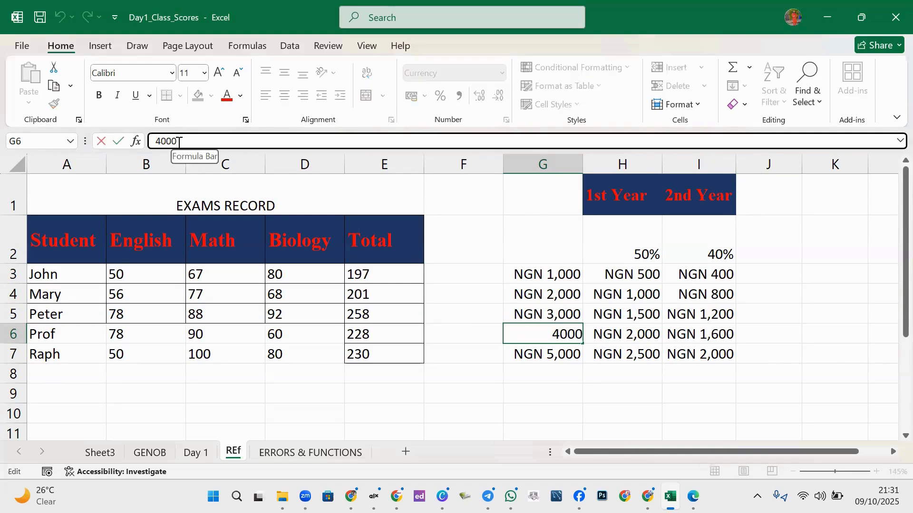
{"action": "left_click", "coordinate": [554, 347]}
{"action": "left_click", "coordinate": [560, 334]}
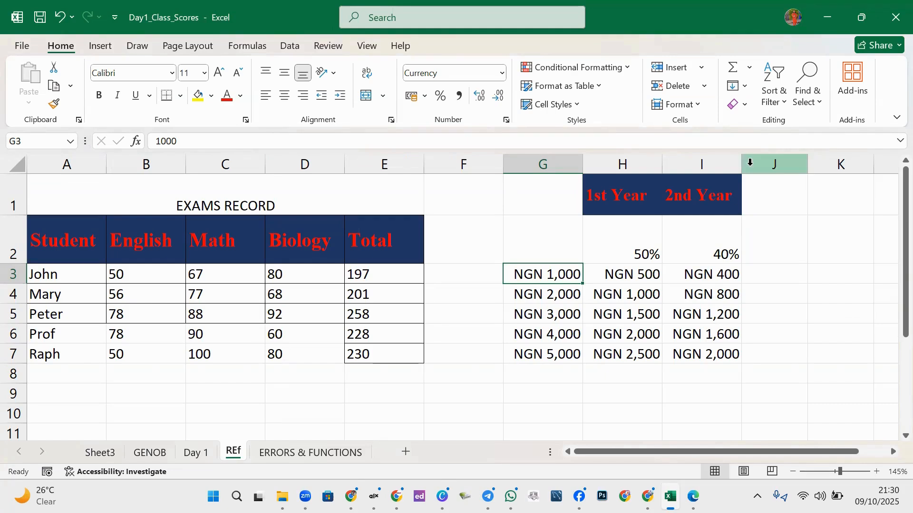
- Resize column I narrower and wider, then auto-fit it exactly to its NGN amounts
{"action": "left_click_drag", "start_coordinate": [742, 165], "coordinate": [709, 166]}
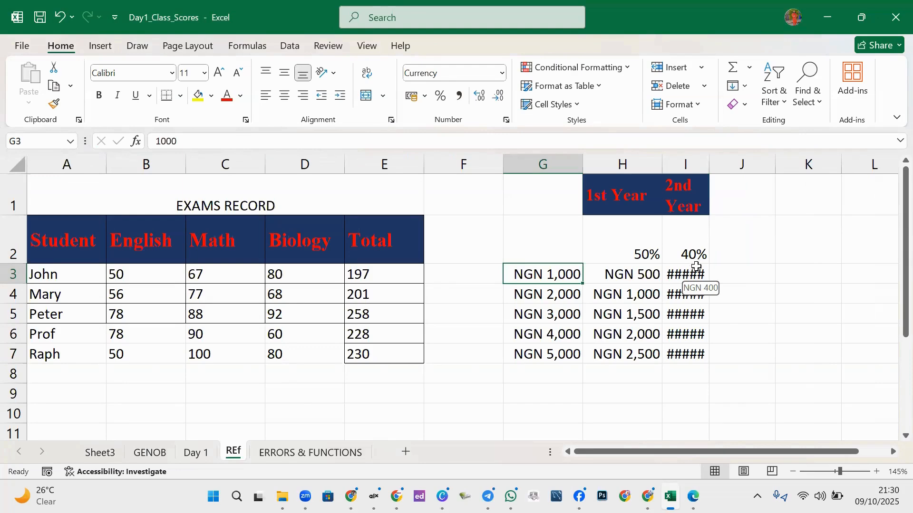
{"action": "left_click_drag", "start_coordinate": [707, 166], "coordinate": [728, 166]}
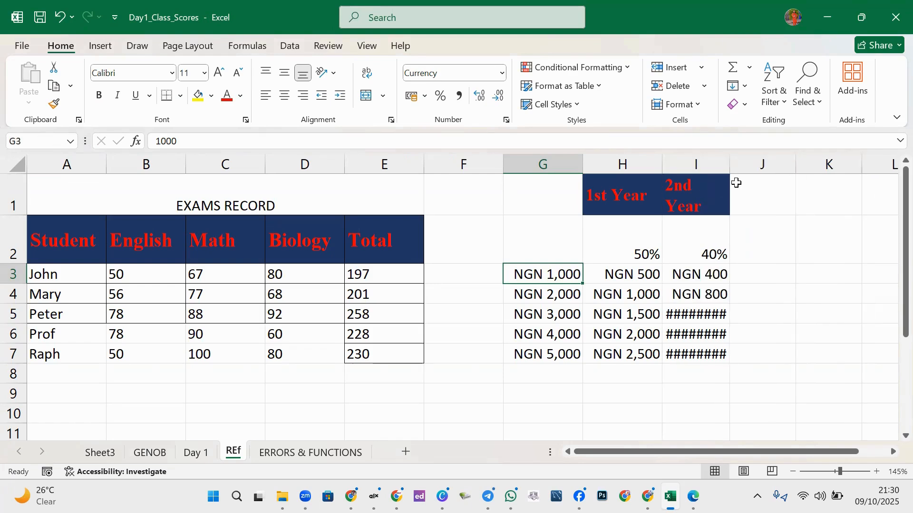
{"action": "left_click_drag", "start_coordinate": [729, 165], "coordinate": [752, 171]}
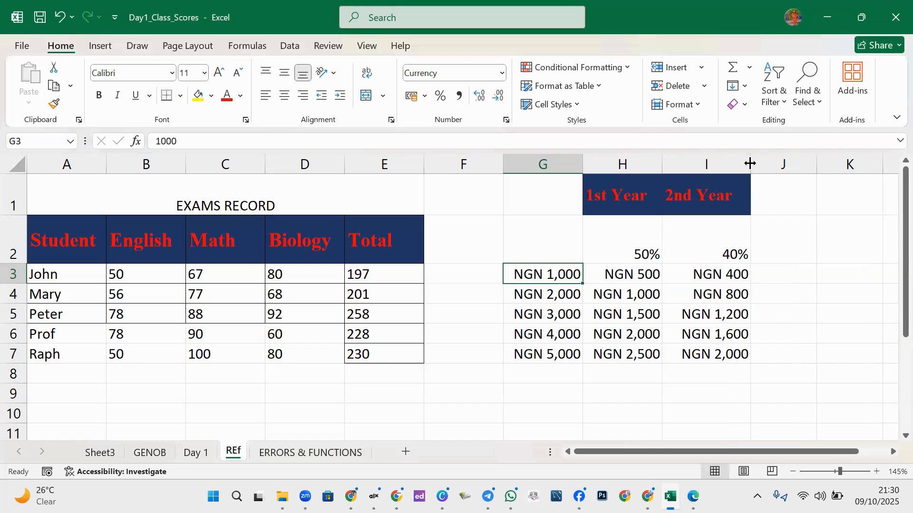
{"action": "left_click_drag", "start_coordinate": [753, 163], "coordinate": [716, 172]}
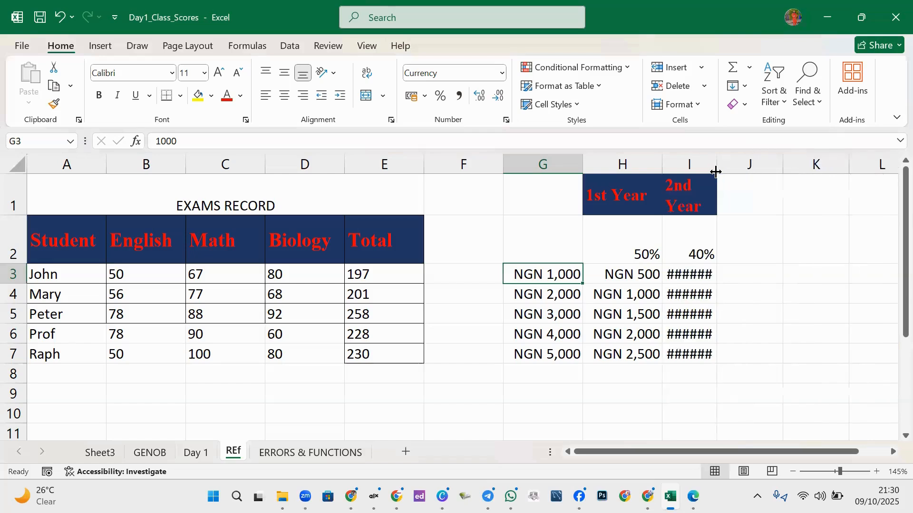
{"action": "double_click", "coordinate": [715, 163]}
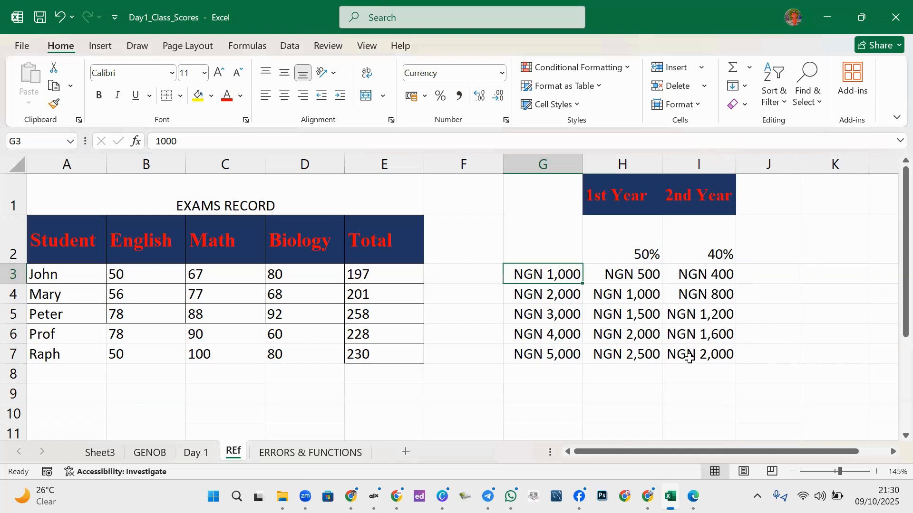
{"action": "left_click", "coordinate": [745, 289]}
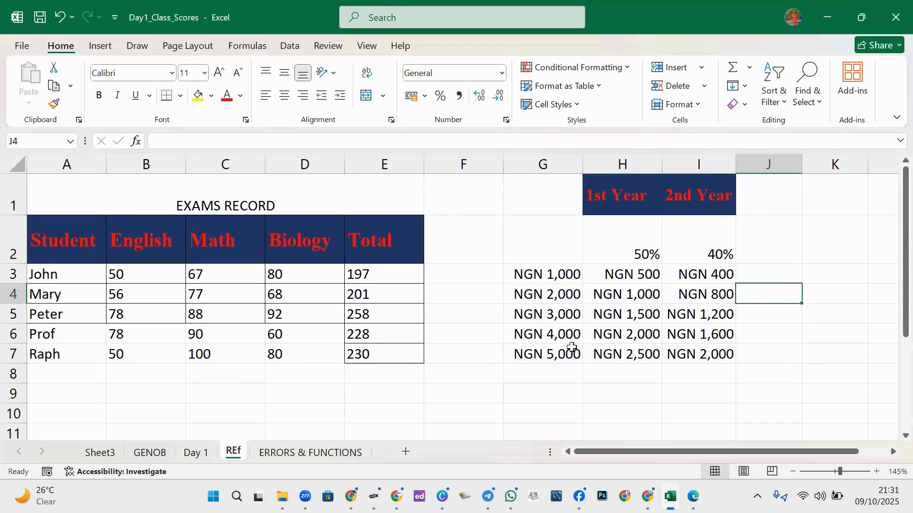
- Select the G3:G8 amounts to check their sum and inspect the formula in H6
{"action": "left_click", "coordinate": [546, 368]}
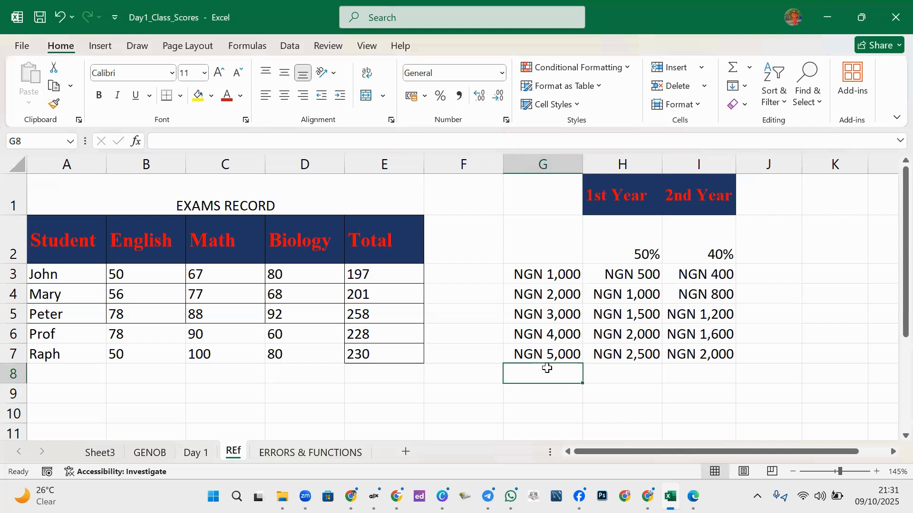
{"action": "left_click", "coordinate": [542, 294]}
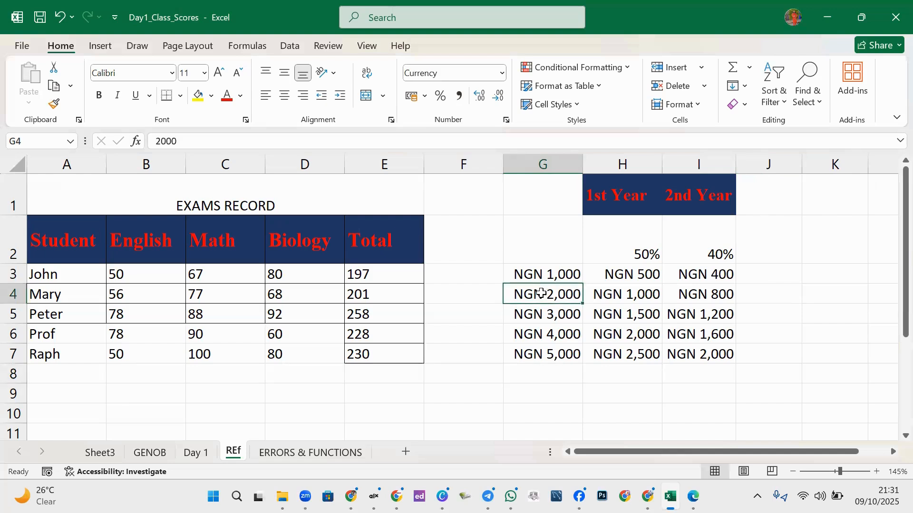
{"action": "left_click_drag", "start_coordinate": [545, 269], "coordinate": [530, 369]}
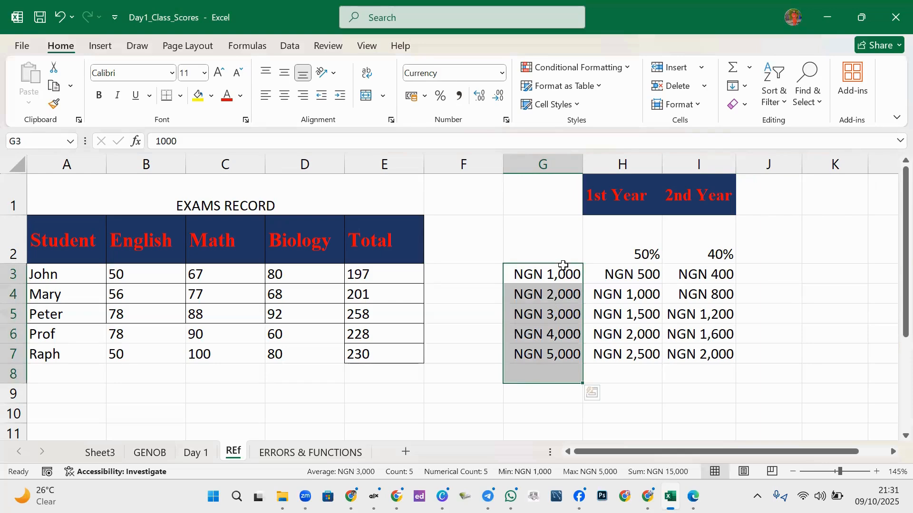
{"action": "left_click", "coordinate": [557, 310]}
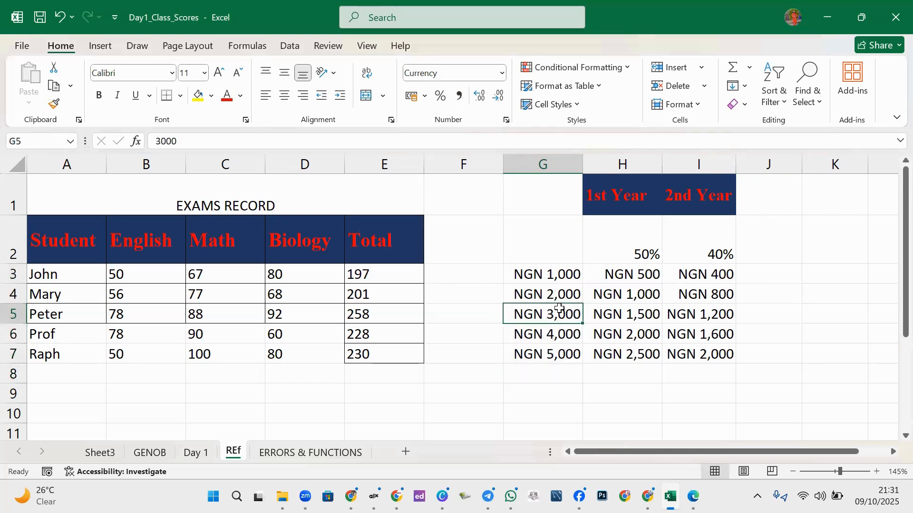
{"action": "left_click", "coordinate": [541, 269]}
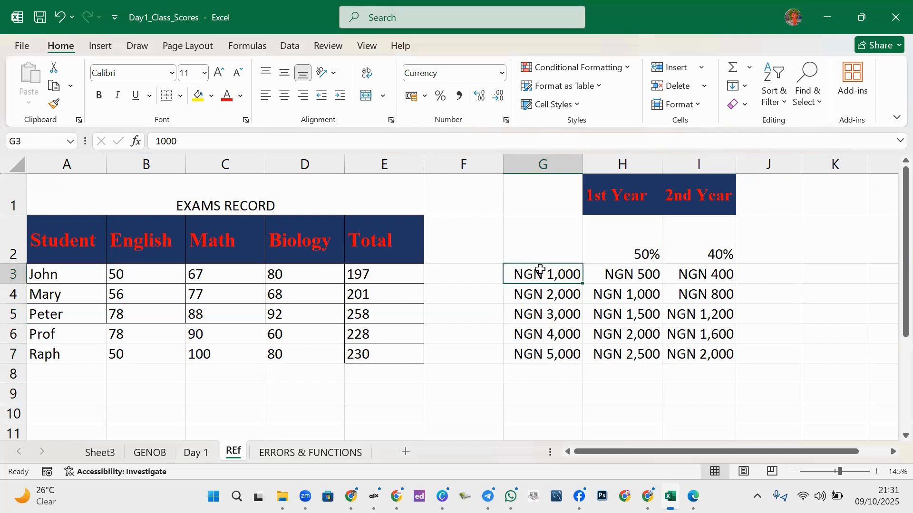
{"action": "left_click_drag", "start_coordinate": [541, 269], "coordinate": [556, 379]}
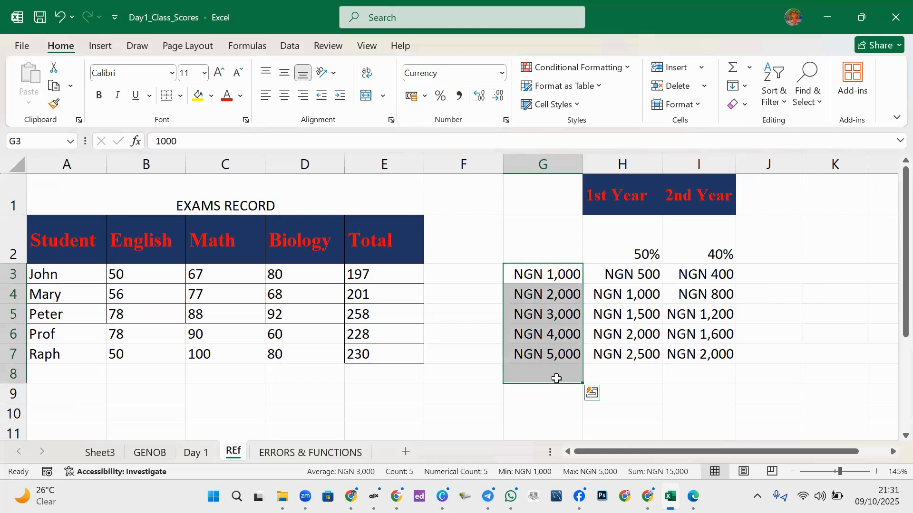
{"action": "left_click", "coordinate": [589, 336]}
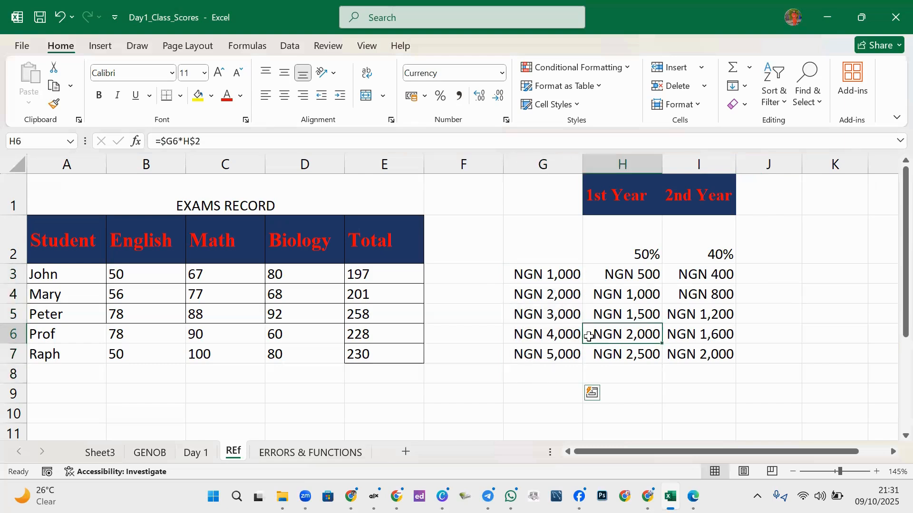
- Confirm the 4000 value in G6, then select the empty cell G9
{"action": "left_click", "coordinate": [551, 331]}
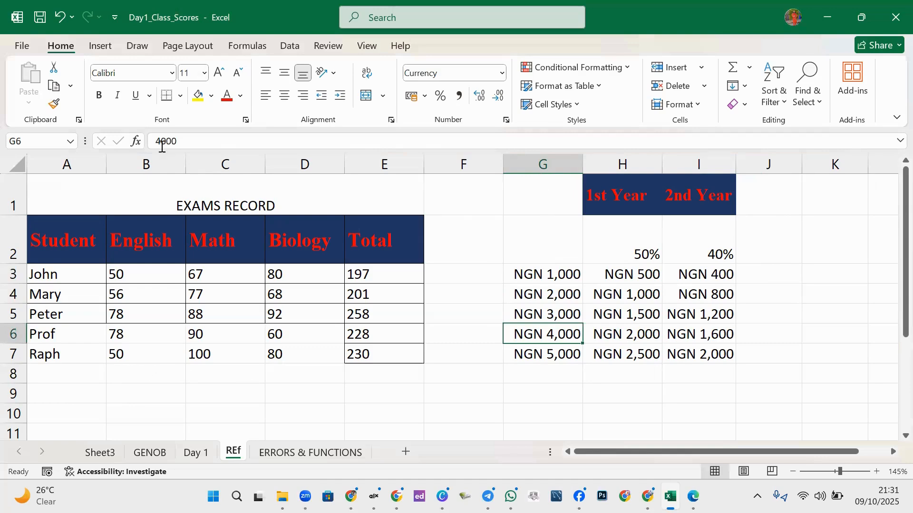
{"action": "left_click", "coordinate": [179, 142]}
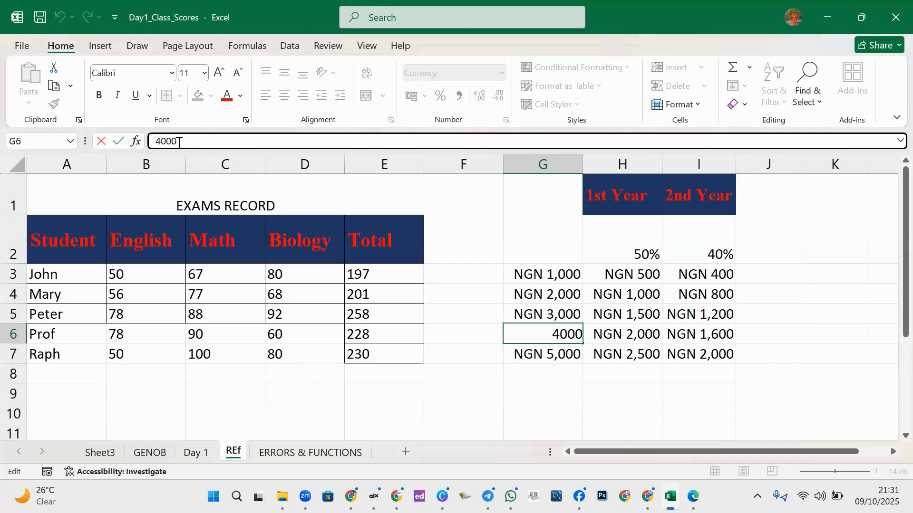
{"action": "left_click", "coordinate": [555, 347]}
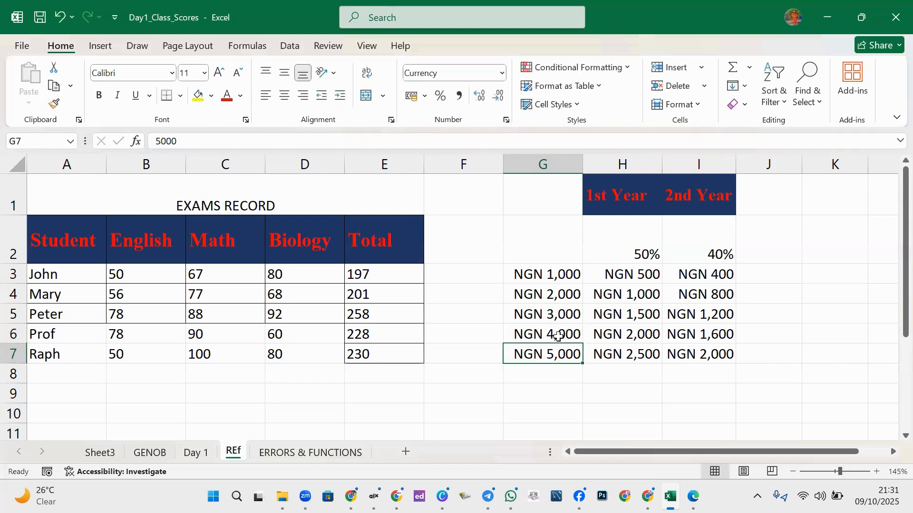
{"action": "left_click", "coordinate": [560, 335]}
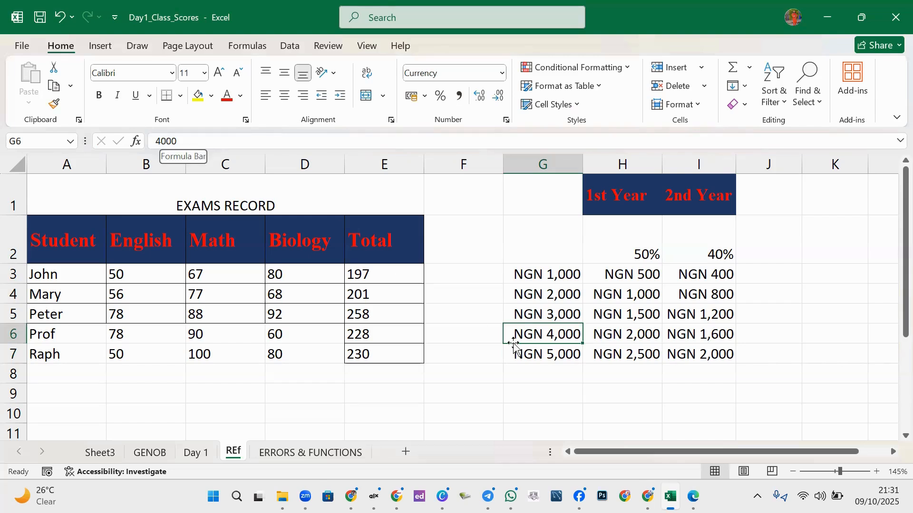
{"action": "left_click", "coordinate": [544, 393]}
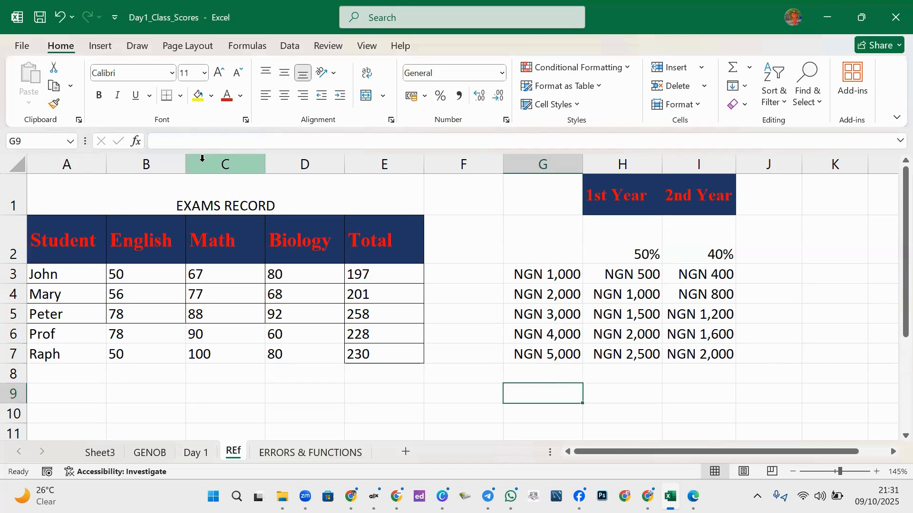
- Enter NGN 5,000 as text in G9 and widen column G to fit it
{"action": "left_click", "coordinate": [456, 374], "text": "shift"}
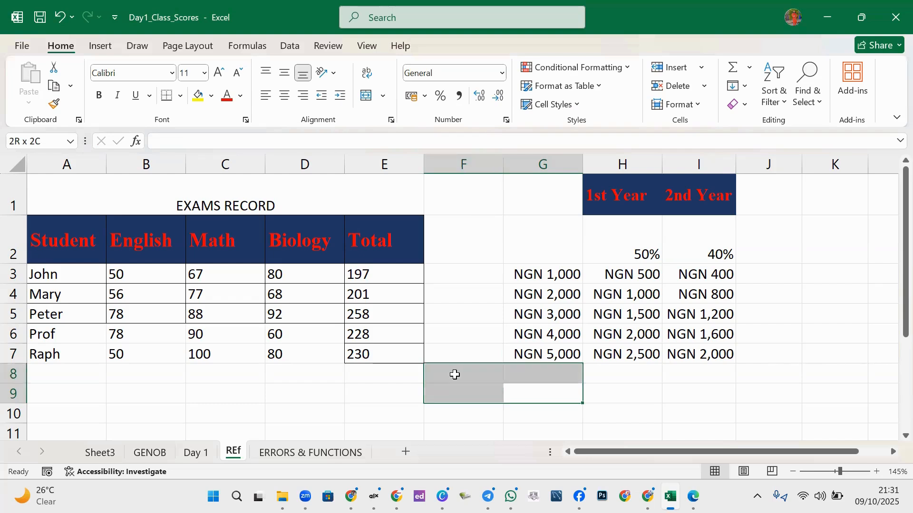
{"action": "left_click", "coordinate": [542, 390]}
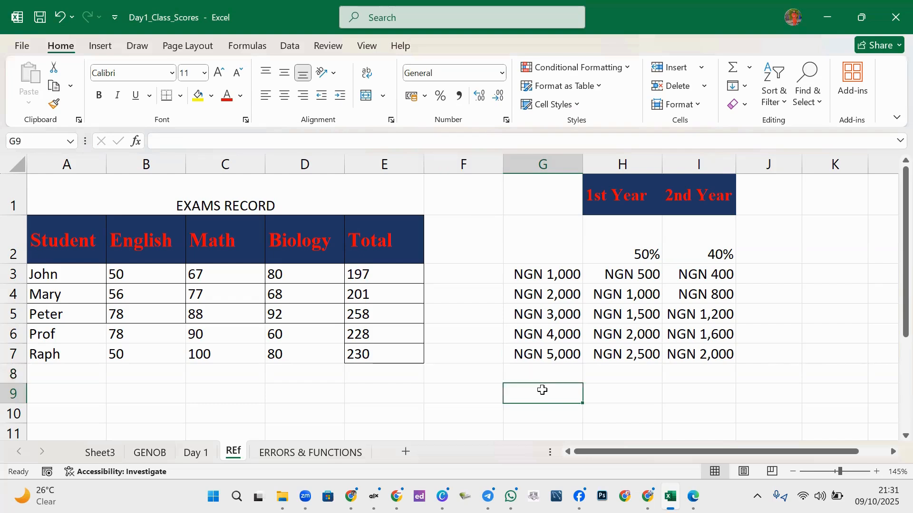
{"action": "type", "text": "NGN 5,00"}
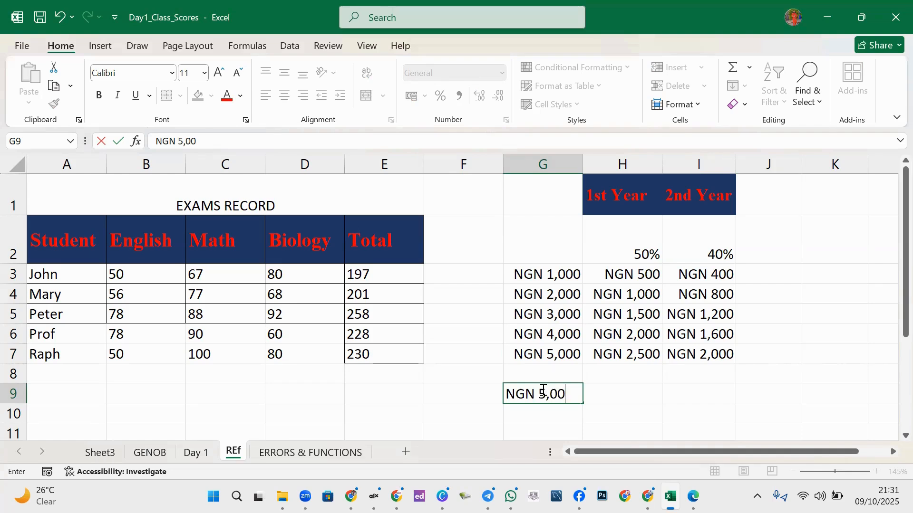
{"action": "type", "text": "0"}
{"action": "left_click", "coordinate": [622, 397]}
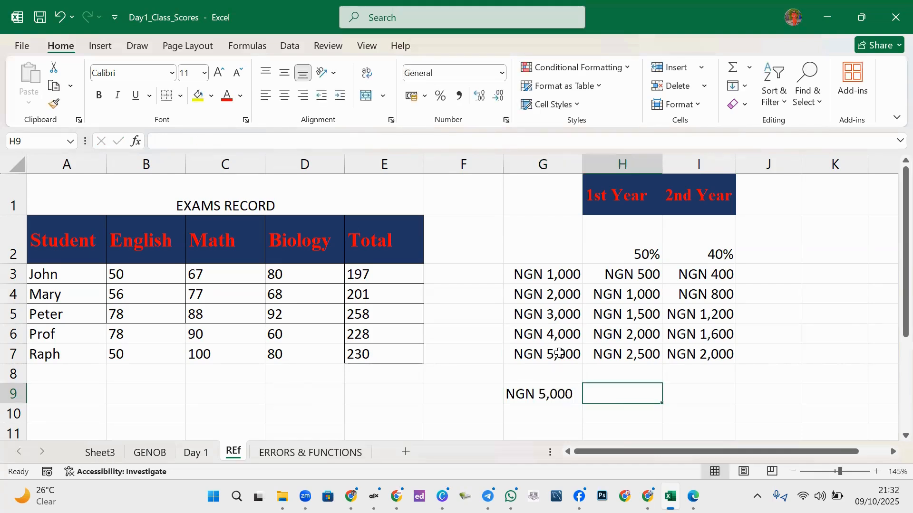
{"action": "left_click_drag", "start_coordinate": [583, 162], "coordinate": [604, 164]}
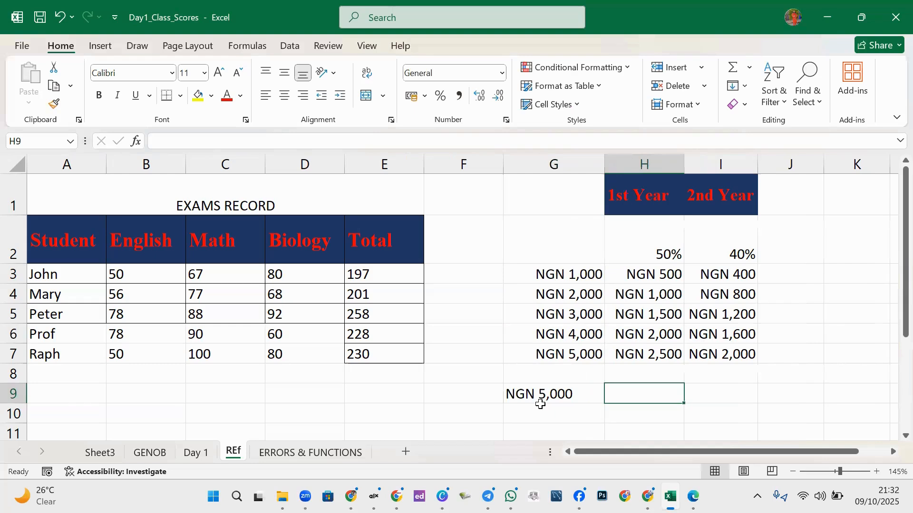
{"action": "left_click", "coordinate": [551, 393]}
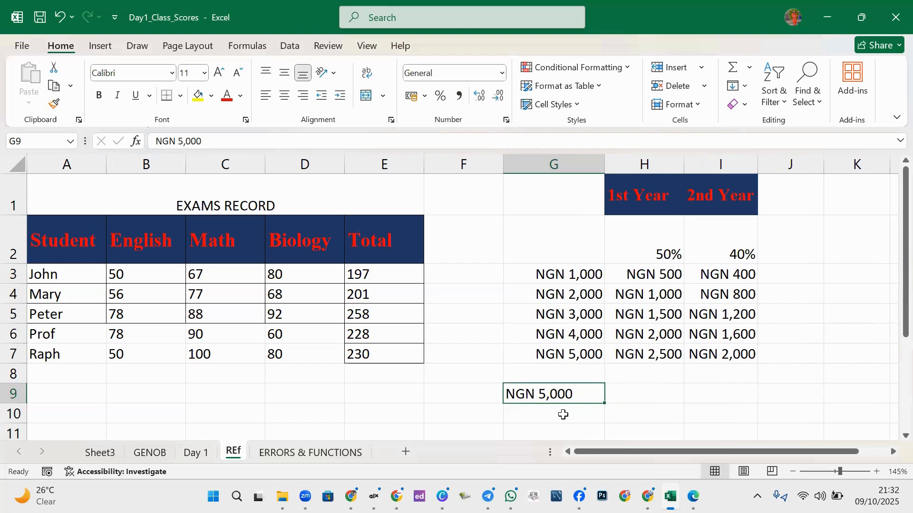
- Fill G9 down into G10 and correct G10 from NGN 5,001 to NGN 5,000
{"action": "left_click", "coordinate": [541, 354]}
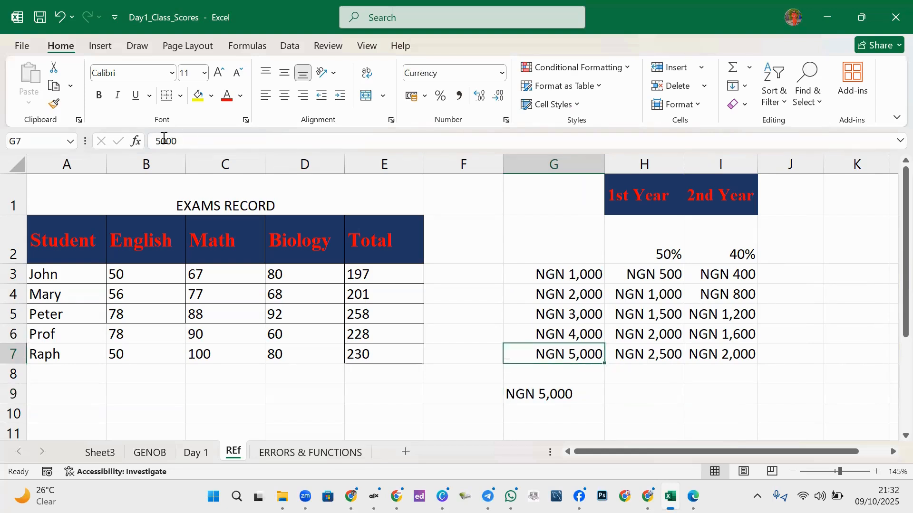
{"action": "left_click", "coordinate": [529, 396]}
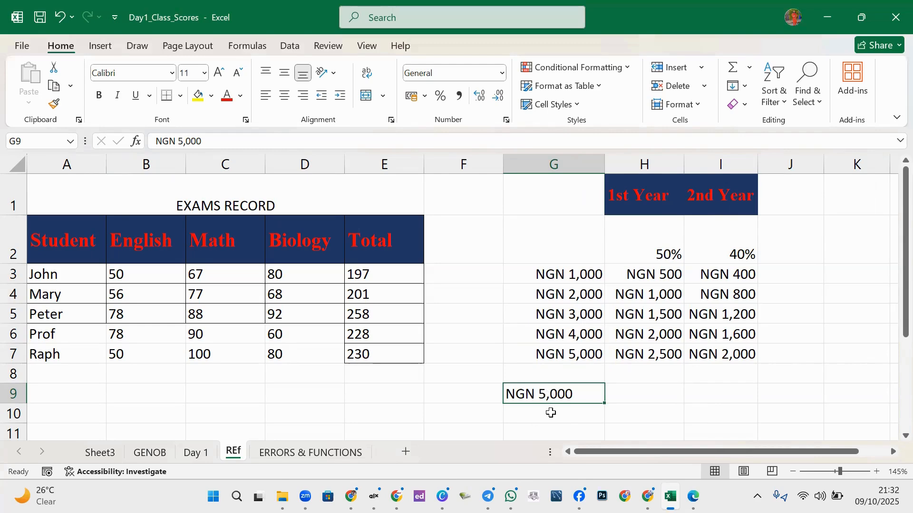
{"action": "left_click_drag", "start_coordinate": [600, 401], "coordinate": [600, 416]}
{"action": "left_click", "coordinate": [638, 407]}
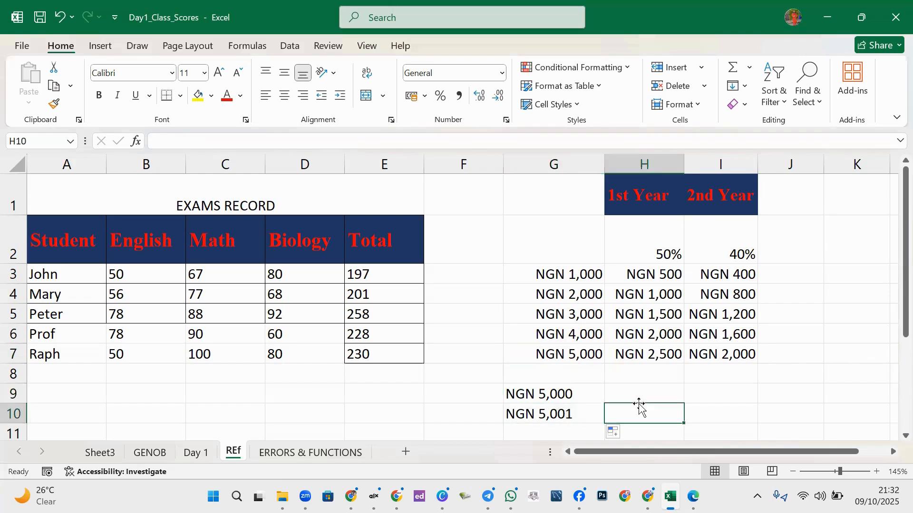
{"action": "double_click", "coordinate": [570, 413]}
{"action": "key", "text": "BackSpace"}
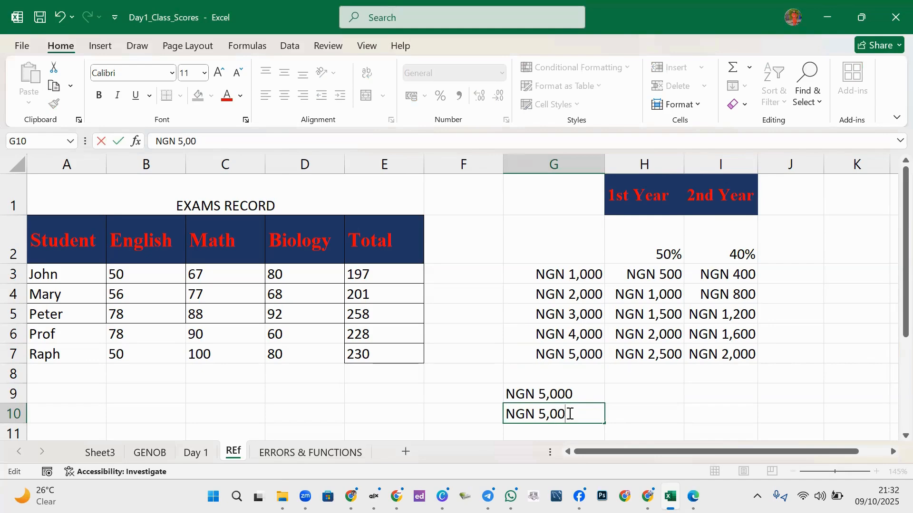
{"action": "type", "text": "0"}
{"action": "left_click", "coordinate": [626, 415]}
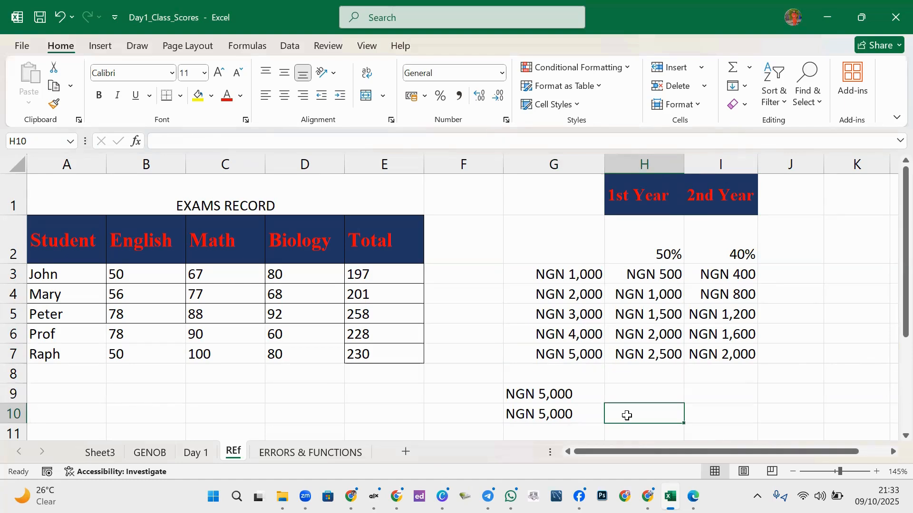
- Start a formula in H10 with an equals sign
{"action": "type", "text": "+"}
{"action": "key", "text": "BackSpace"}
{"action": "type", "text": "="}
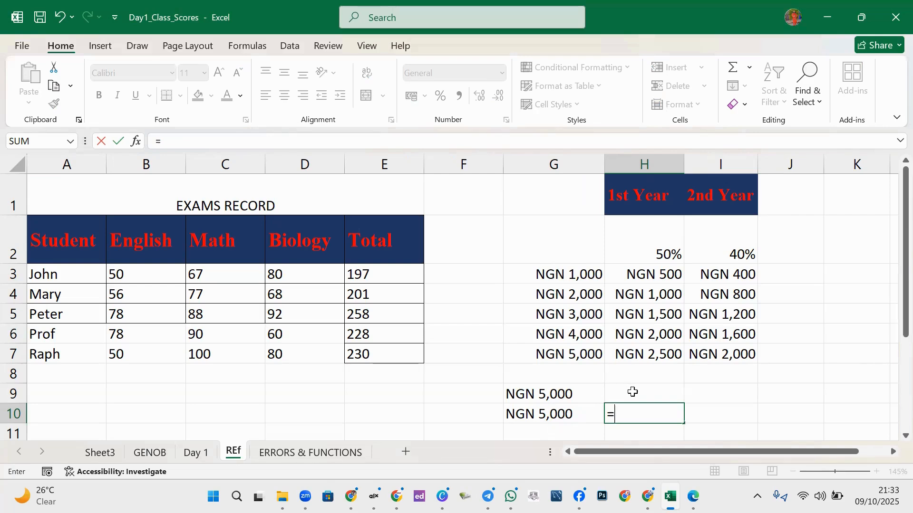
- Complete =G9+G10 in H10, producing a #VALUE! error from the text entries
{"action": "type", "text": "g"}
{"action": "key", "text": "BackSpace"}
{"action": "type", "text": "G"}
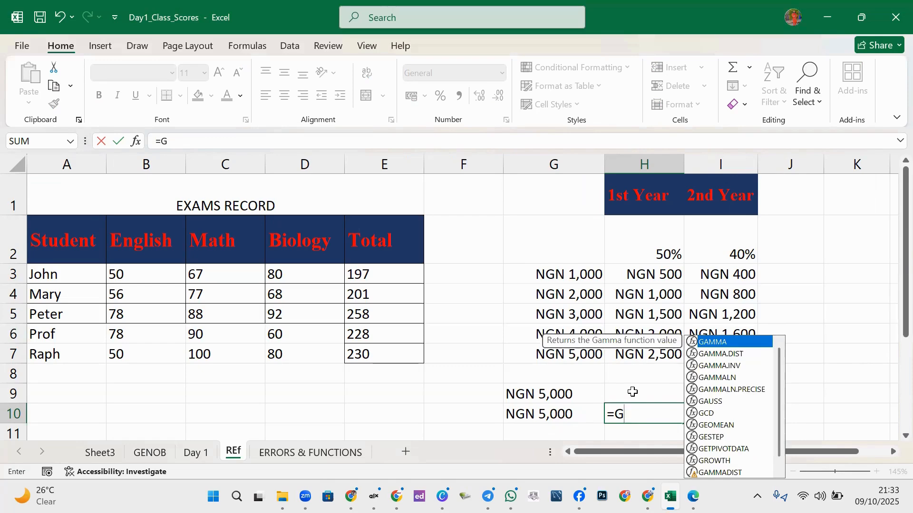
{"action": "type", "text": "9+G10"}
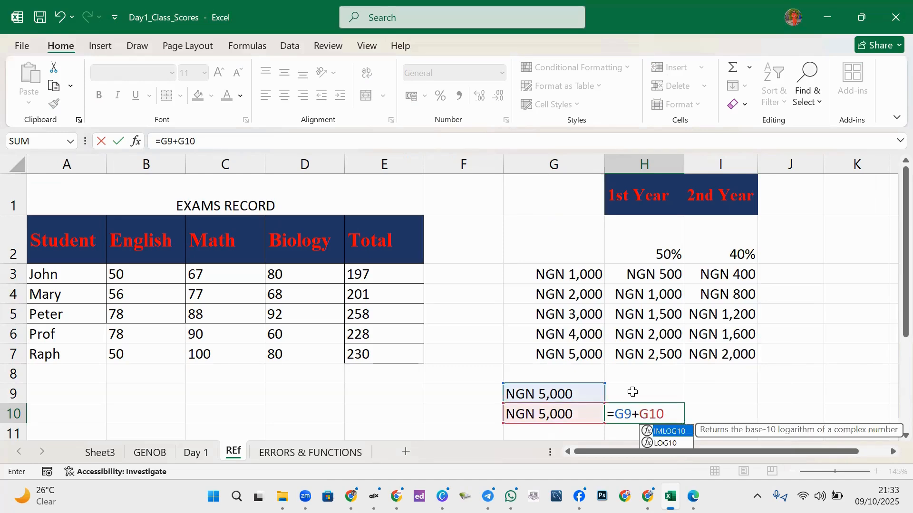
{"action": "key", "text": "Return"}
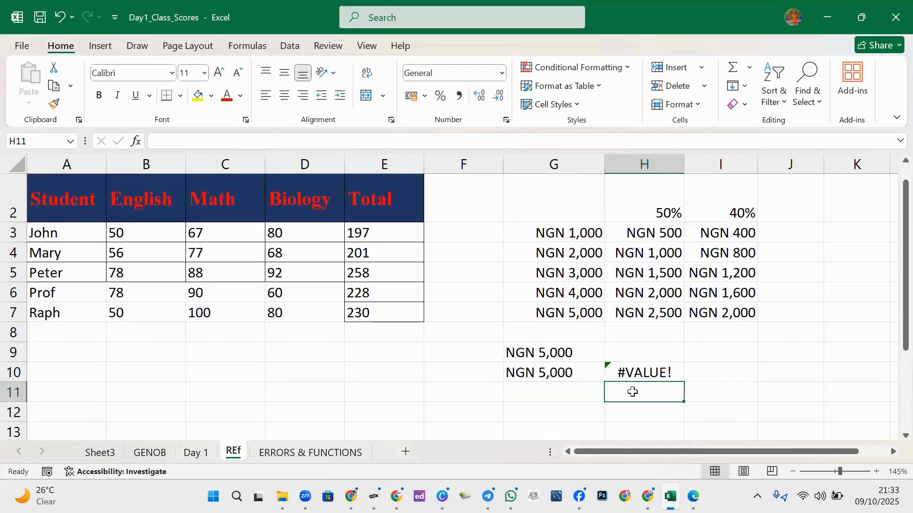
{"action": "left_click", "coordinate": [649, 366]}
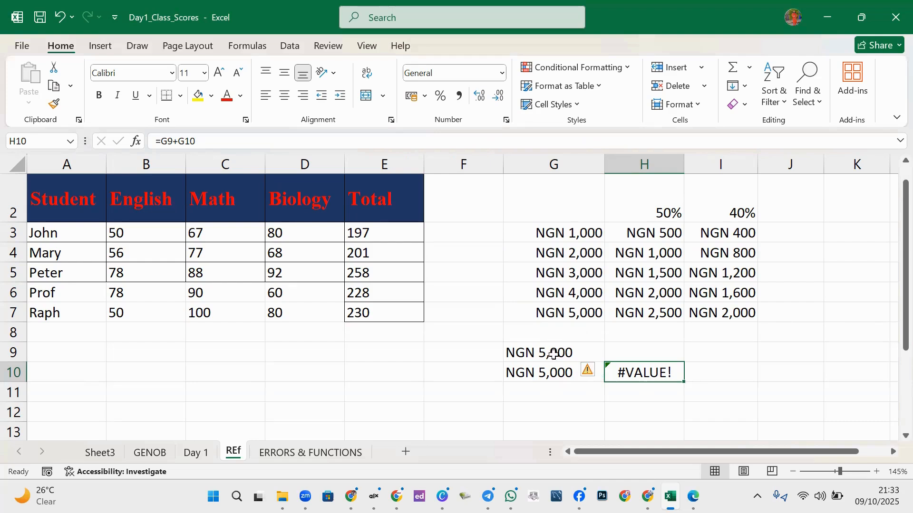
{"action": "left_click", "coordinate": [377, 372]}
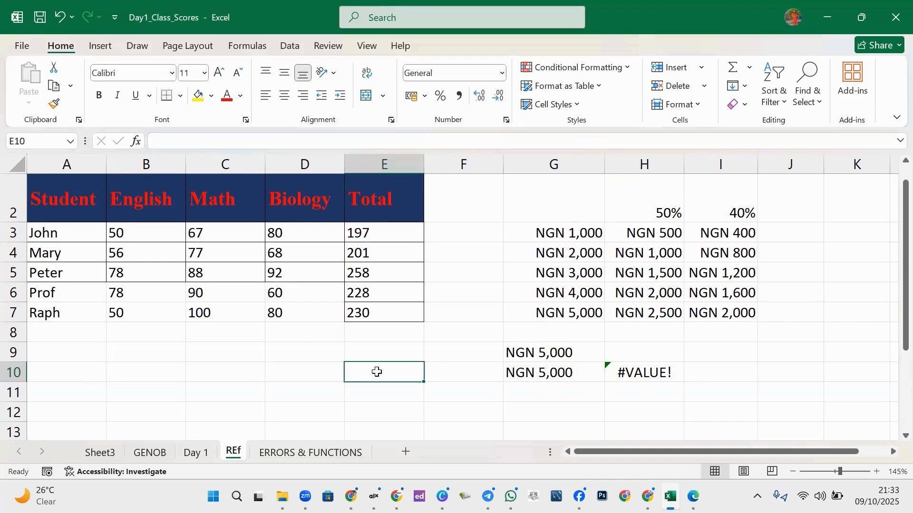
- Type a phone number into J11, then widen column J to view it
{"action": "left_click", "coordinate": [801, 391]}
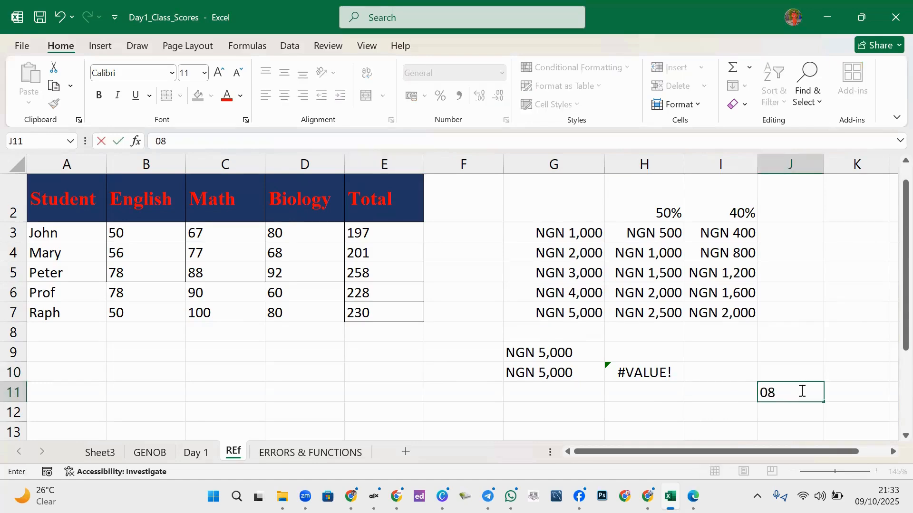
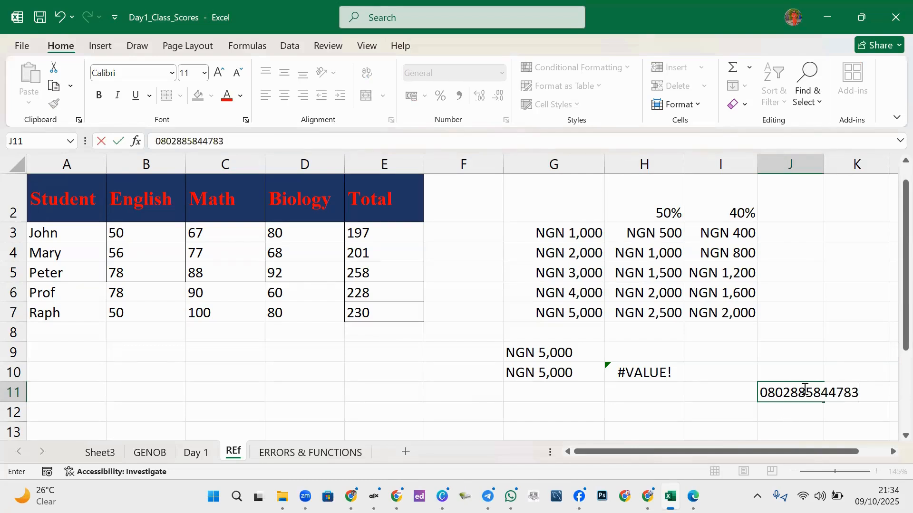
{"action": "left_click", "coordinate": [618, 417]}
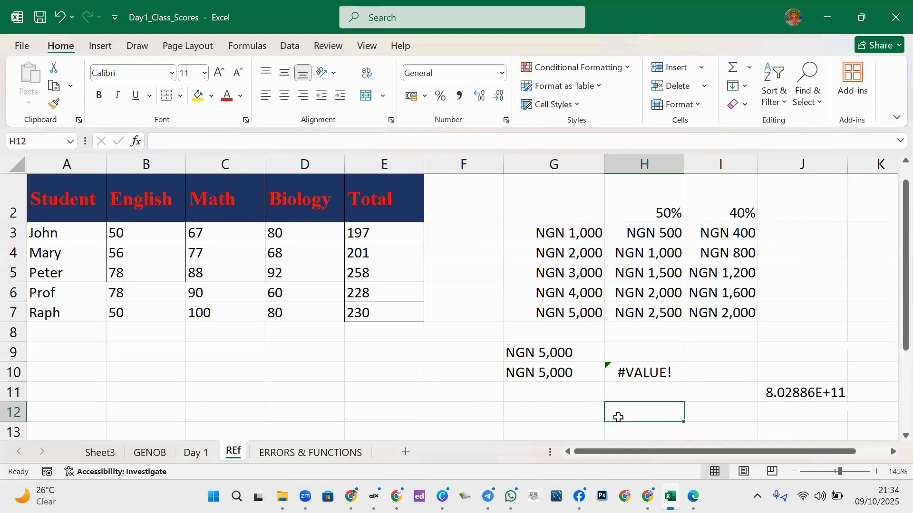
{"action": "left_click", "coordinate": [795, 378]}
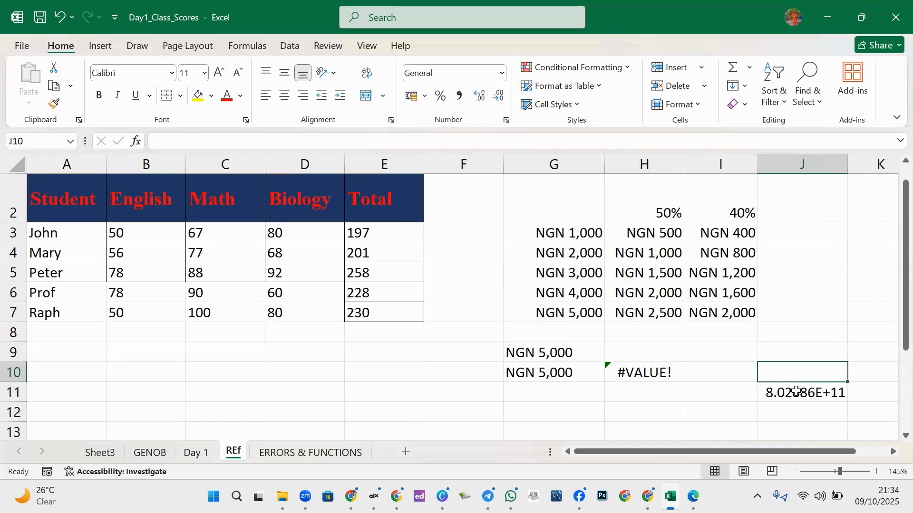
{"action": "left_click", "coordinate": [797, 392]}
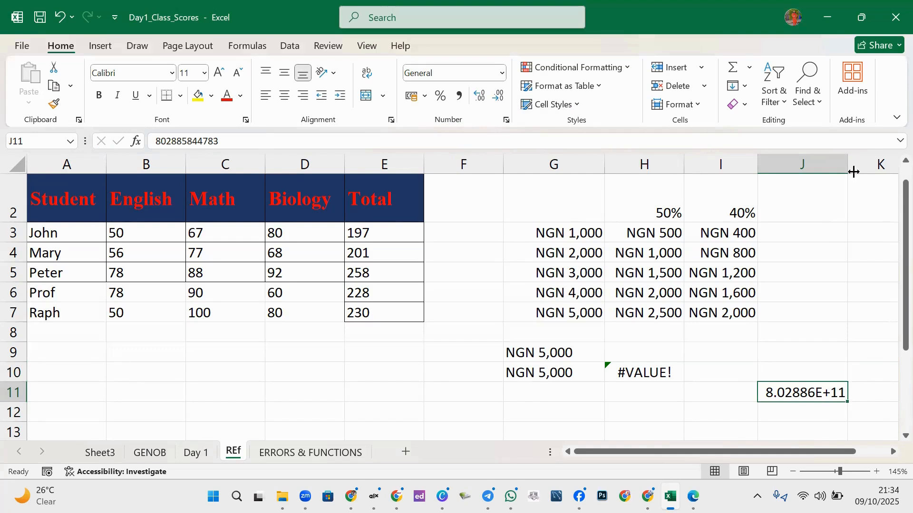
{"action": "left_click_drag", "start_coordinate": [845, 163], "coordinate": [865, 164]}
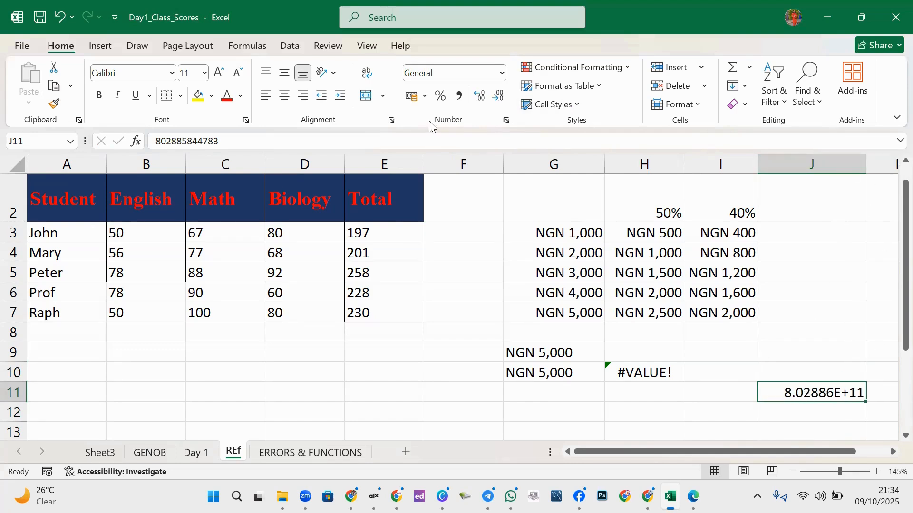
- Format J11 as Number with zero decimal places and widen column J to show all digits
{"action": "left_click", "coordinate": [504, 122]}
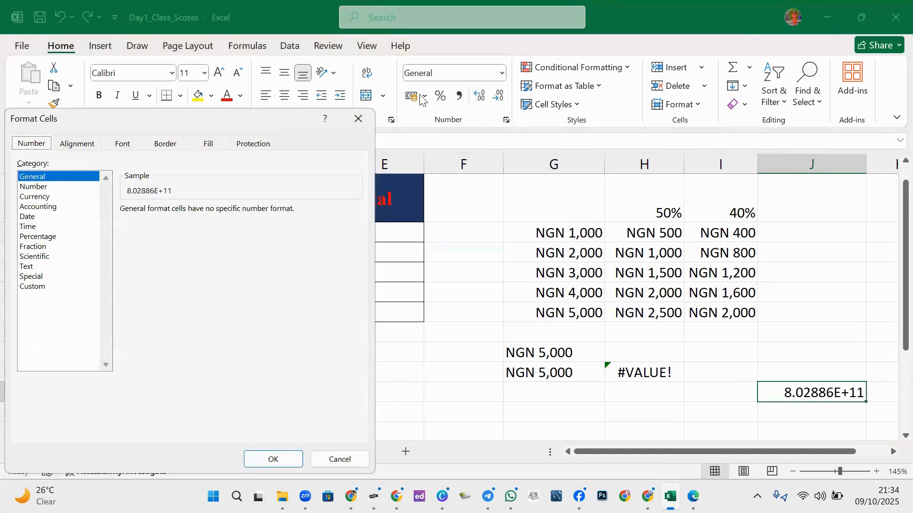
{"action": "key", "text": "Escape"}
{"action": "left_click", "coordinate": [502, 73]}
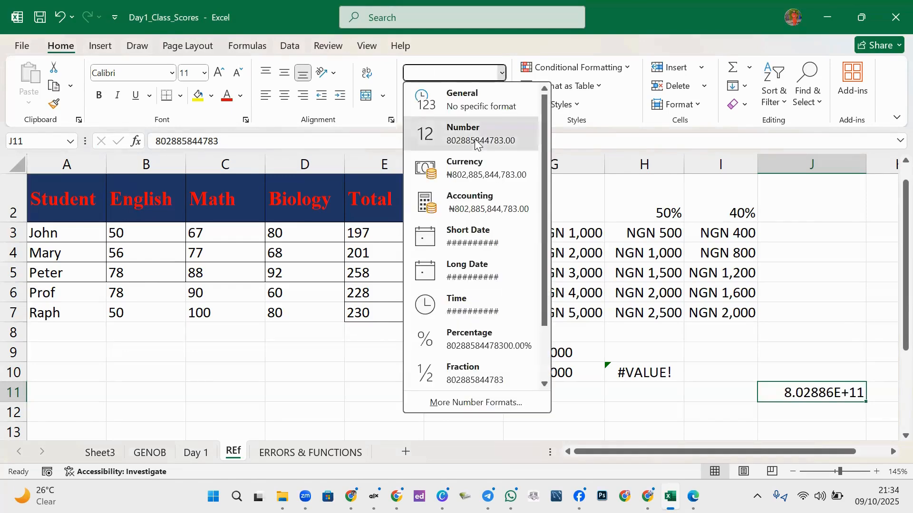
{"action": "left_click", "coordinate": [476, 143]}
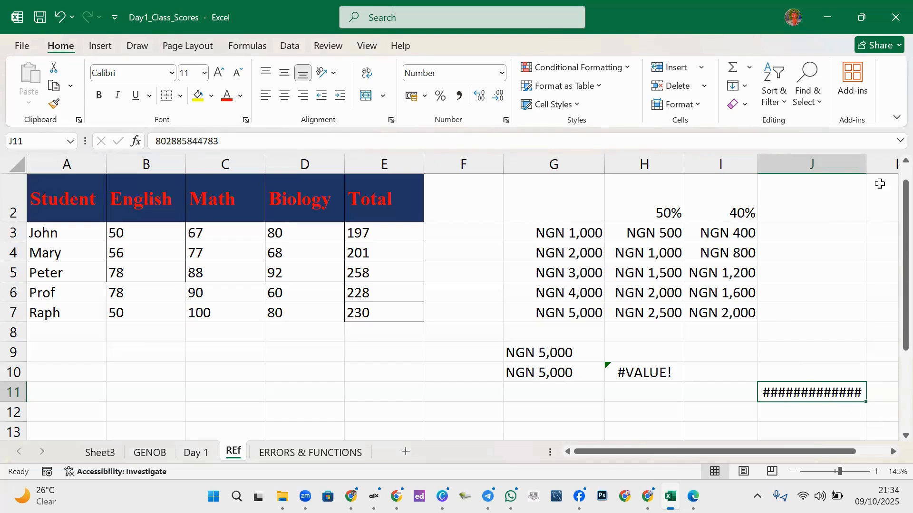
{"action": "left_click_drag", "start_coordinate": [868, 168], "coordinate": [879, 169]}
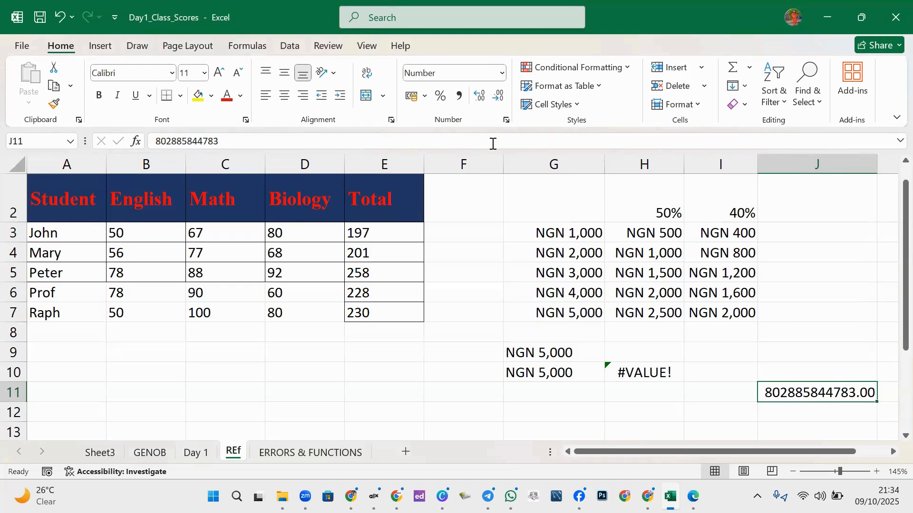
{"action": "left_click", "coordinate": [499, 97]}
{"action": "left_click", "coordinate": [498, 97]}
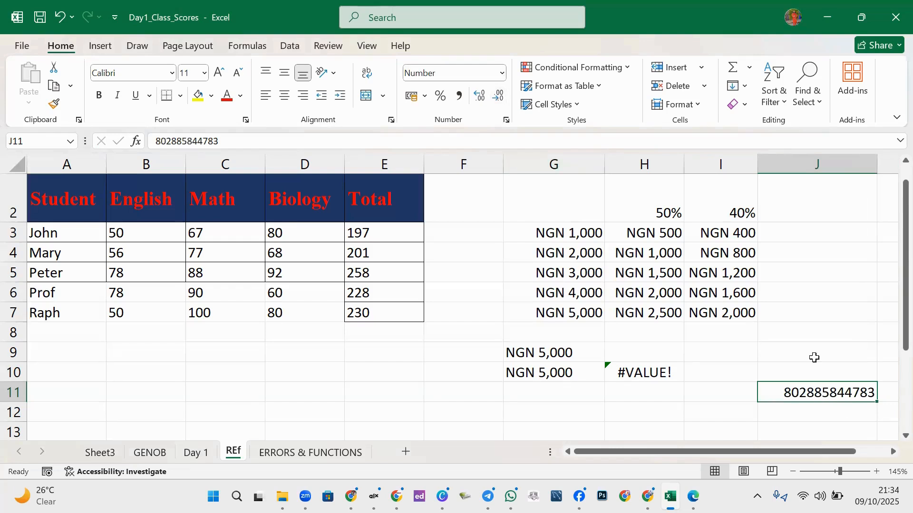
{"action": "left_click", "coordinate": [799, 374]}
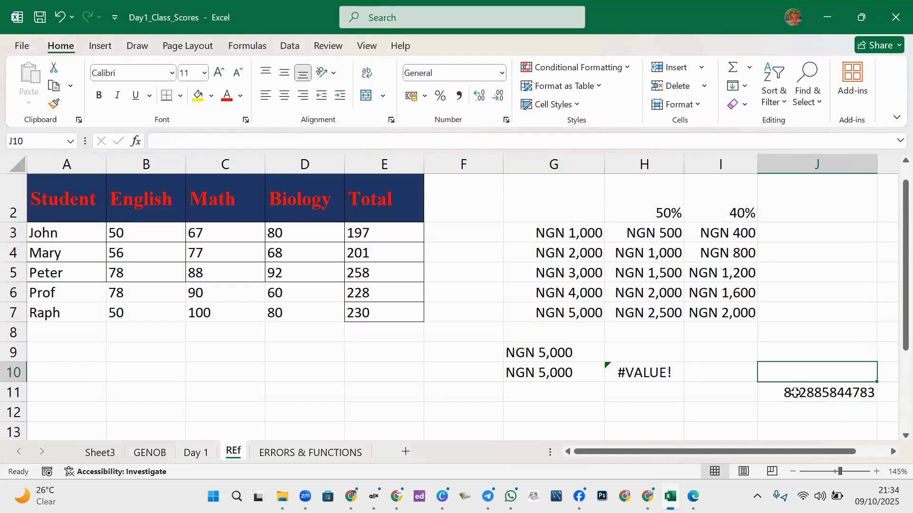
{"action": "left_click", "coordinate": [795, 392]}
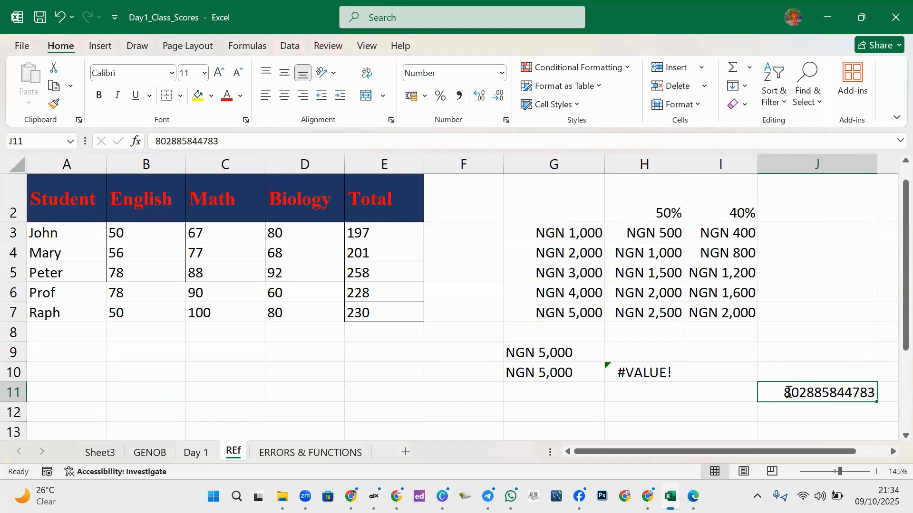
- Re-enter J11 with a leading apostrophe and 0 so the phone number is stored as text
{"action": "double_click", "coordinate": [791, 393]}
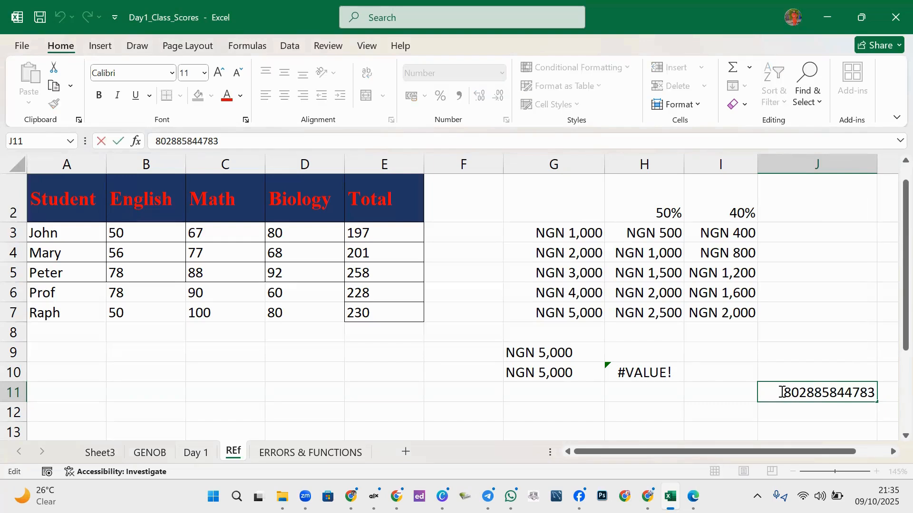
{"action": "left_click", "coordinate": [782, 393]}
{"action": "type", "text": "'"}
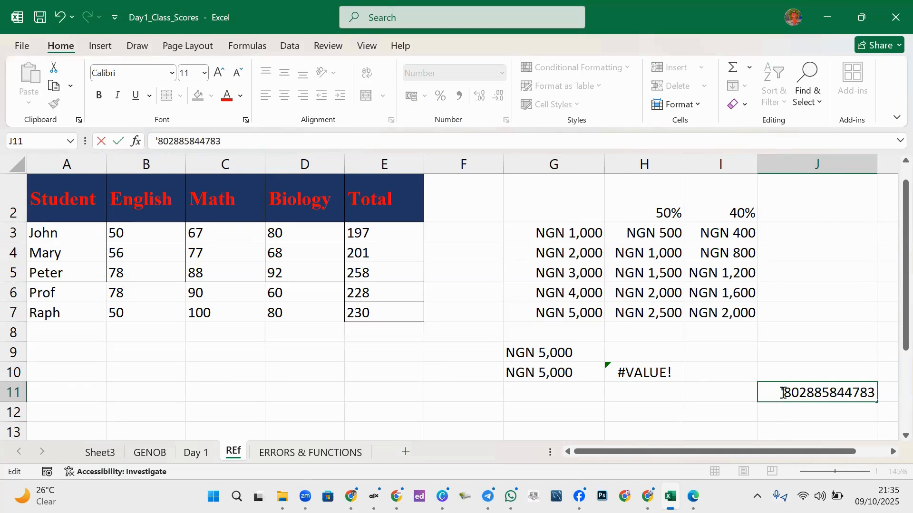
{"action": "type", "text": "0"}
{"action": "left_click", "coordinate": [748, 415]}
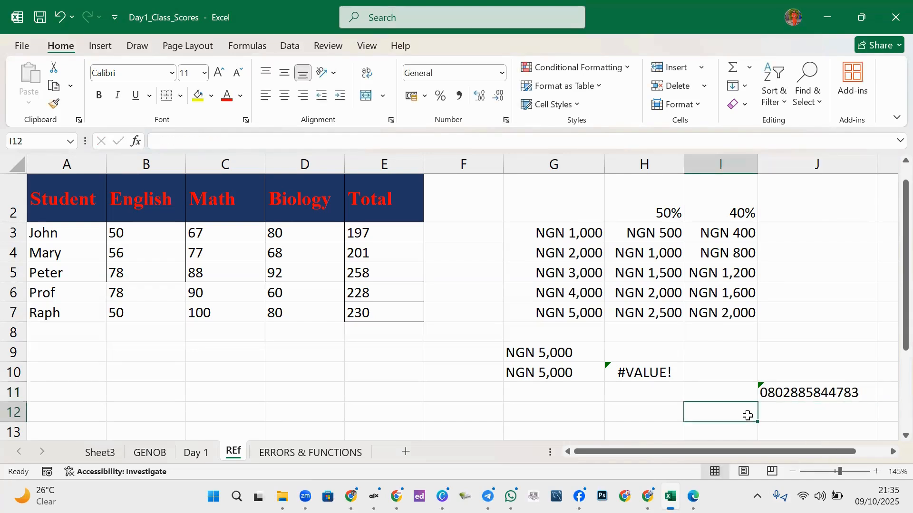
{"action": "left_click", "coordinate": [764, 392]}
{"action": "double_click", "coordinate": [774, 392]}
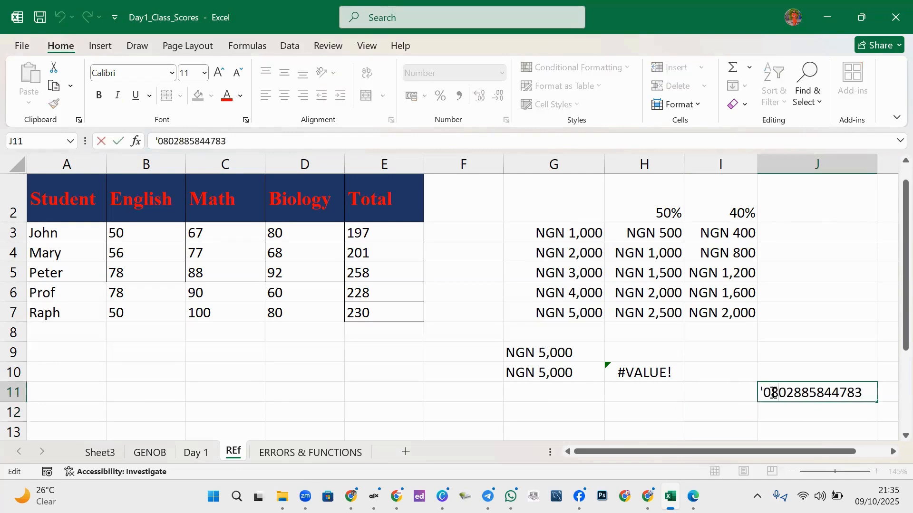
{"action": "left_click", "coordinate": [780, 411]}
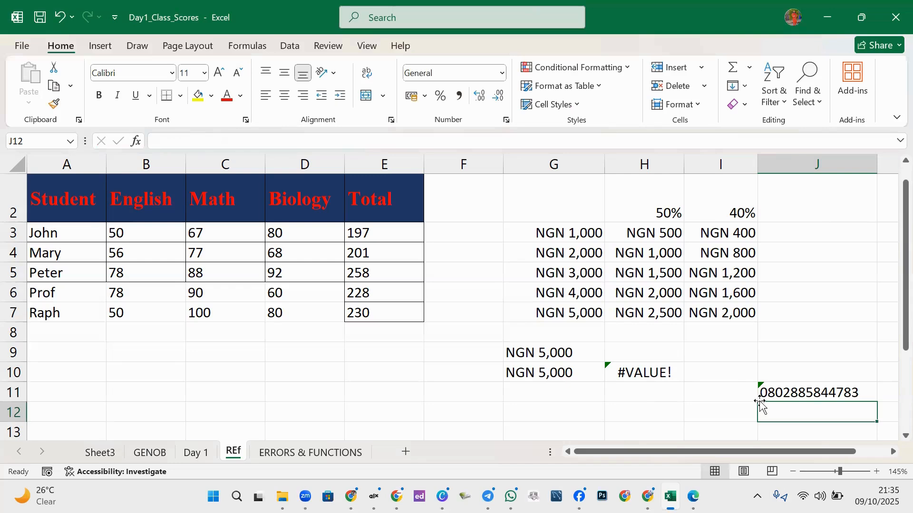
{"action": "left_click", "coordinate": [643, 373]}
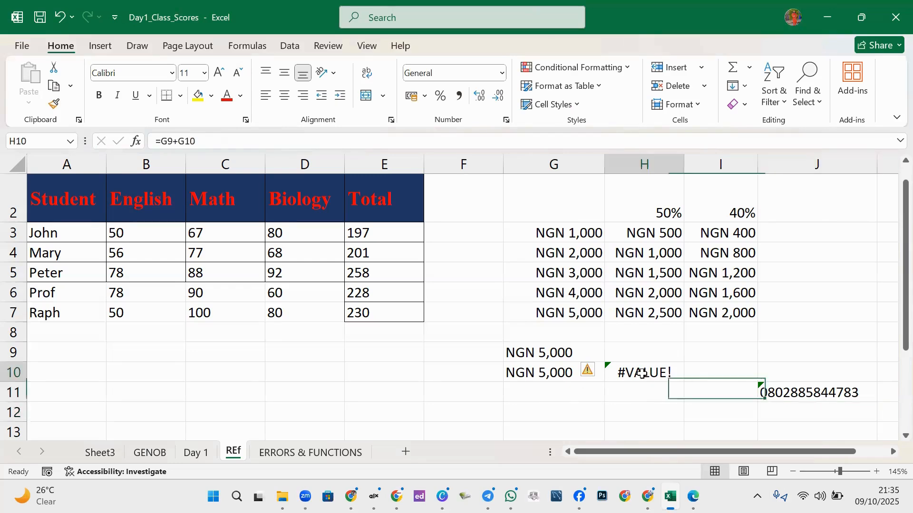
- Enter =G9&G10 in G12 to join the two NGN 5,000 texts
{"action": "left_click", "coordinate": [560, 389]}
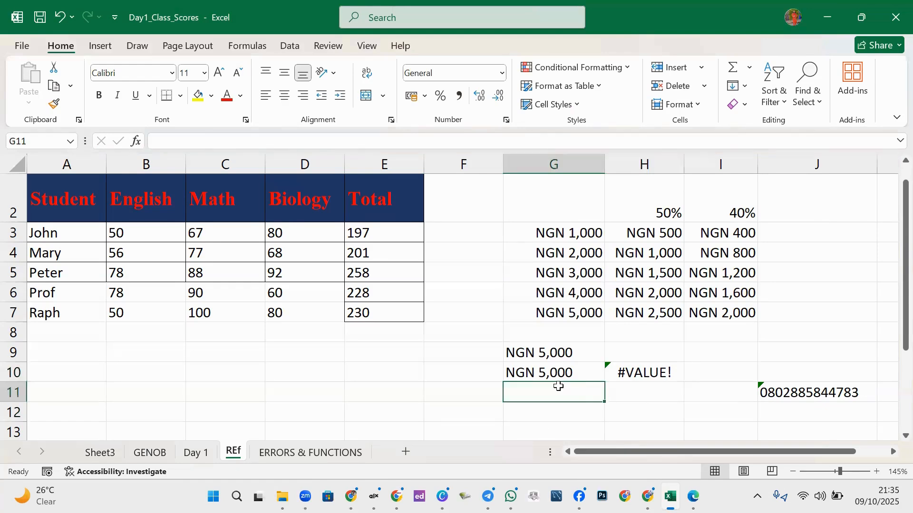
{"action": "left_click", "coordinate": [559, 412]}
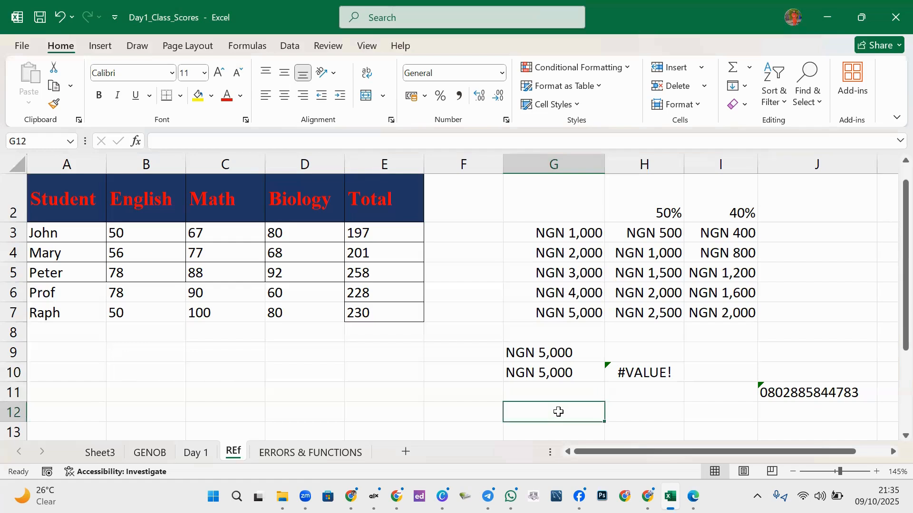
{"action": "type", "text": "=G"}
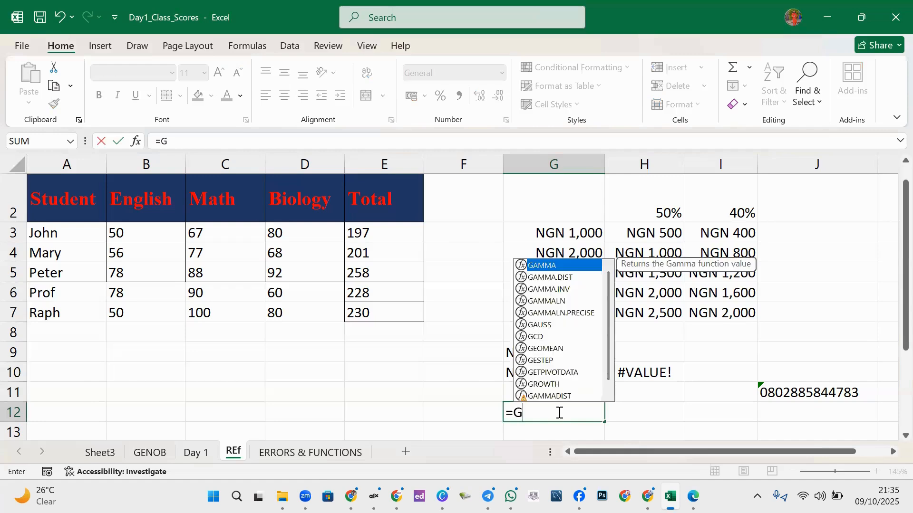
{"action": "type", "text": "9"}
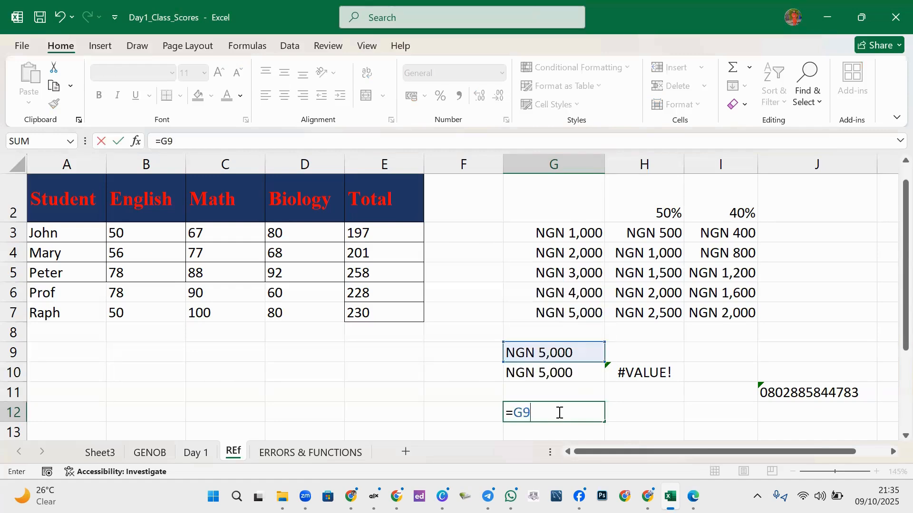
{"action": "type", "text": "&G10"}
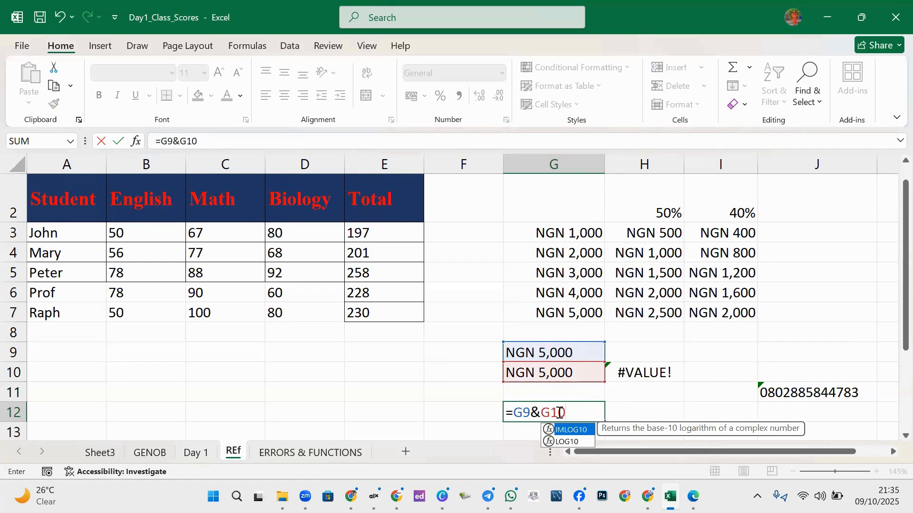
{"action": "key", "text": "Return"}
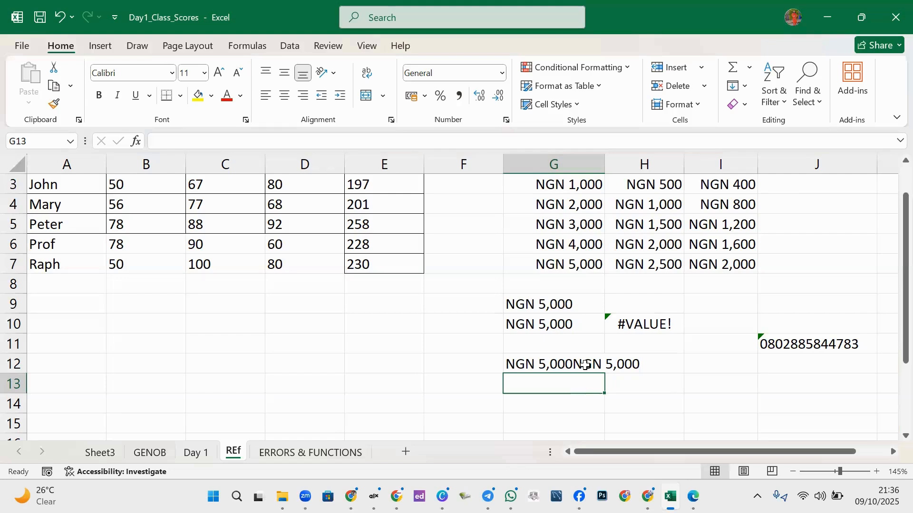
- Clear G9 to test the joined result, then undo the deletion
{"action": "left_click", "coordinate": [543, 366]}
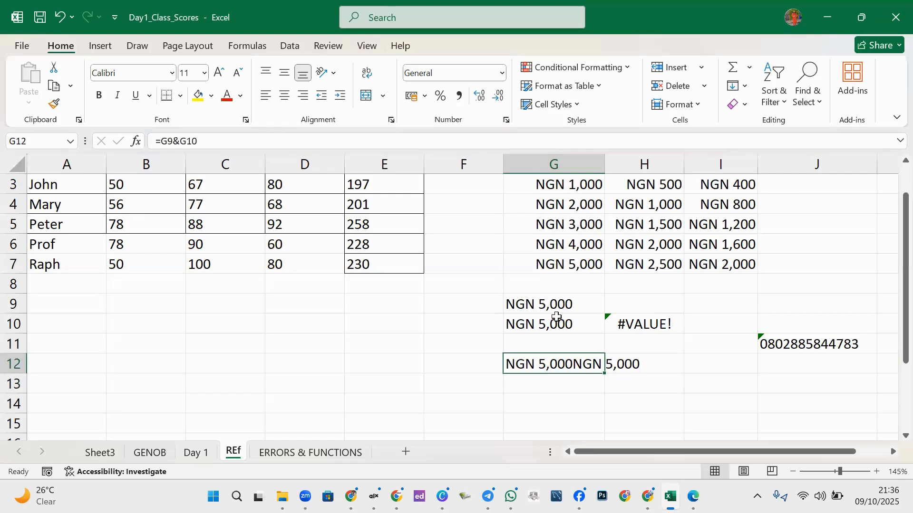
{"action": "left_click", "coordinate": [540, 308]}
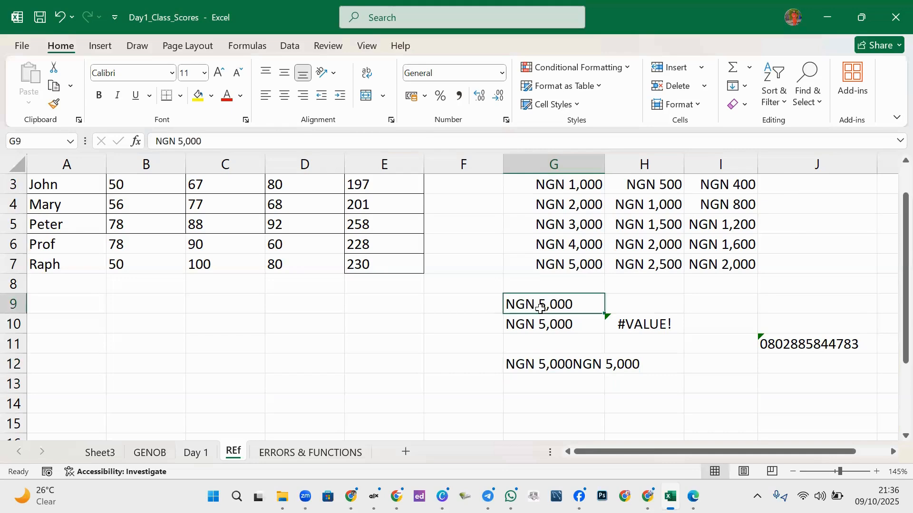
{"action": "key", "text": "Delete"}
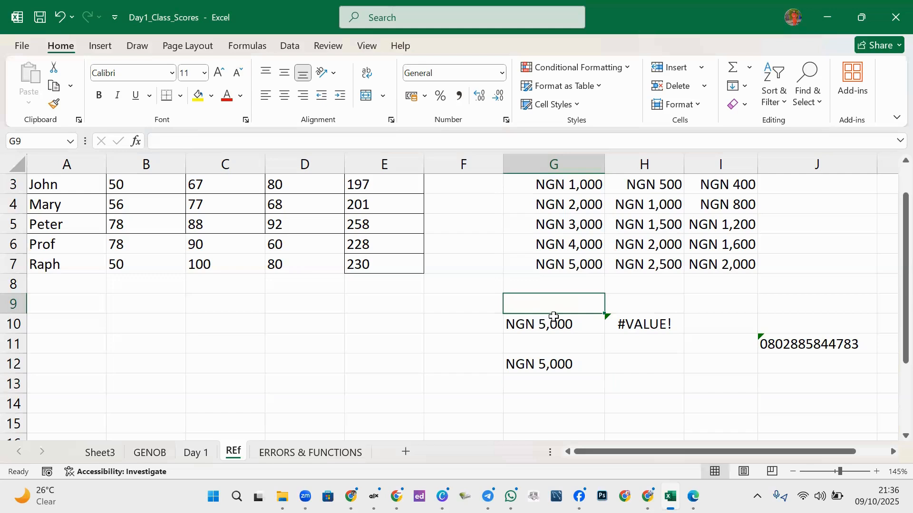
{"action": "key", "text": "ctrl+z"}
{"action": "left_click", "coordinate": [560, 397]}
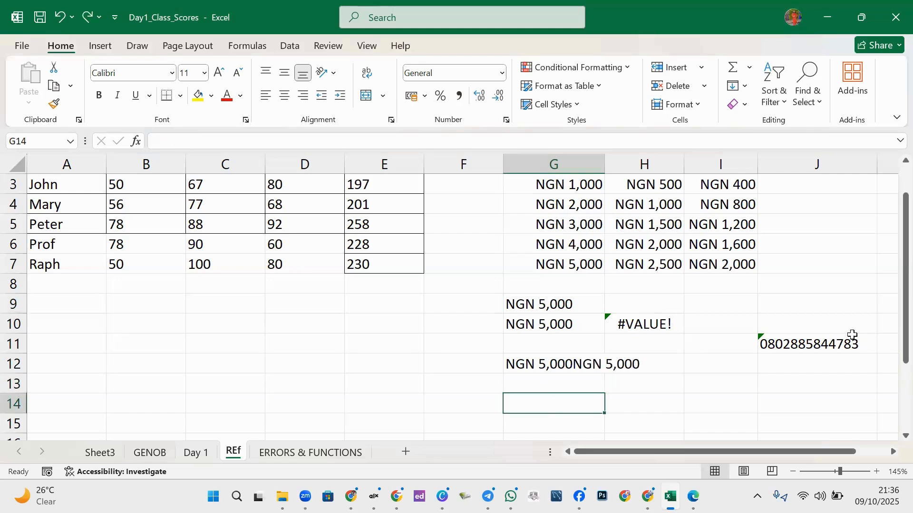
{"action": "mouse_move", "coordinate": [894, 339]}
{"action": "left_mouse_down"}
{"action": "mouse_move", "coordinate": [893, 297]}
{"action": "mouse_move", "coordinate": [891, 346]}
{"action": "left_mouse_up"}
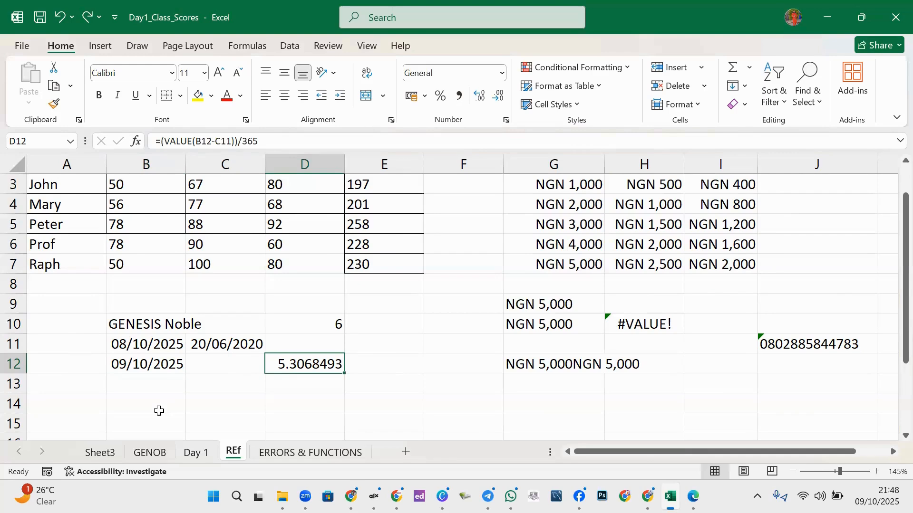
- Enter 66 in cell E13 and 0 in cell E14
{"action": "left_click", "coordinate": [400, 340]}
{"action": "left_click", "coordinate": [349, 389]}
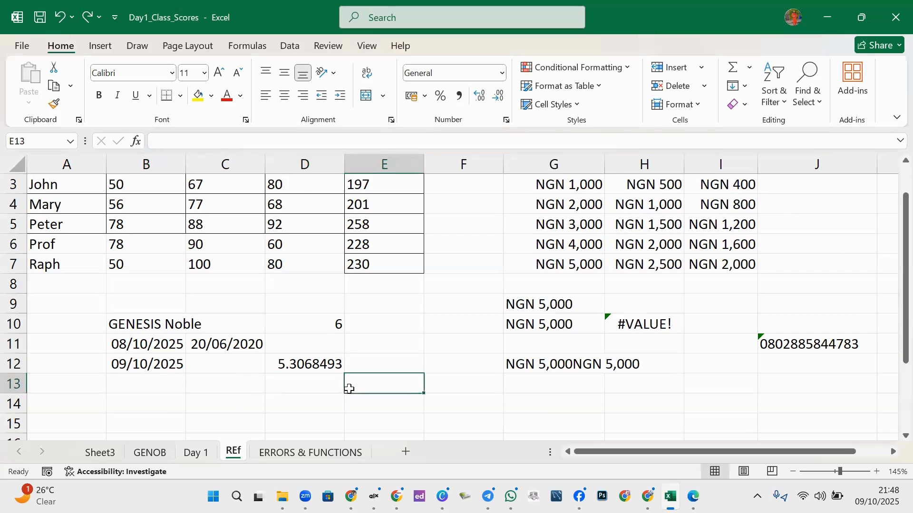
{"action": "type", "text": "66"}
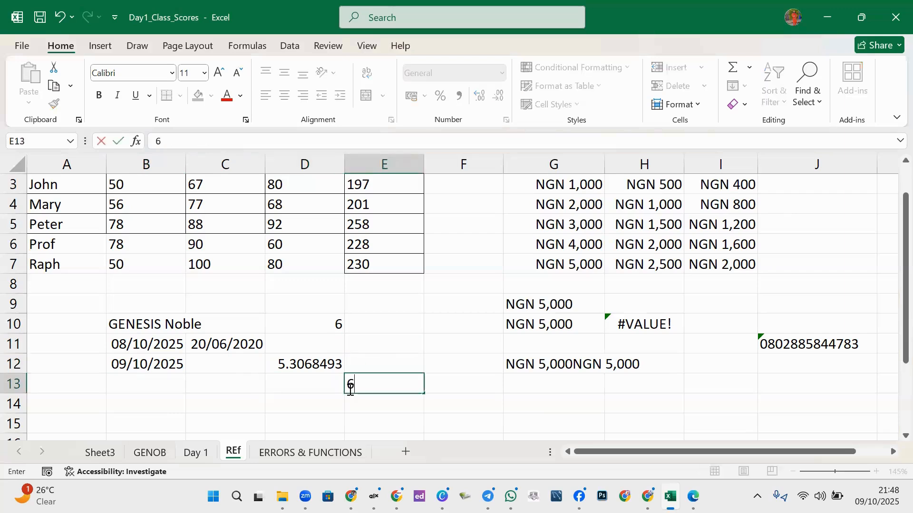
{"action": "left_click", "coordinate": [407, 401]}
{"action": "type", "text": "0"}
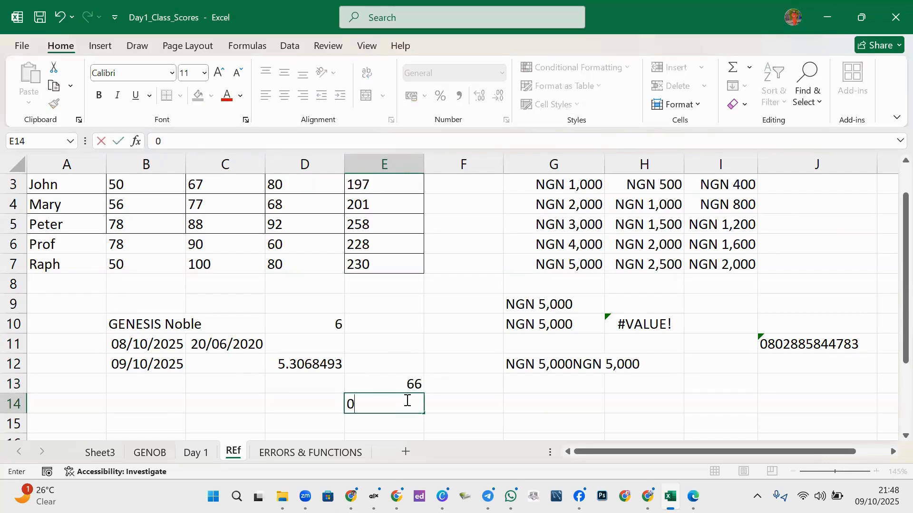
{"action": "left_click", "coordinate": [446, 403]}
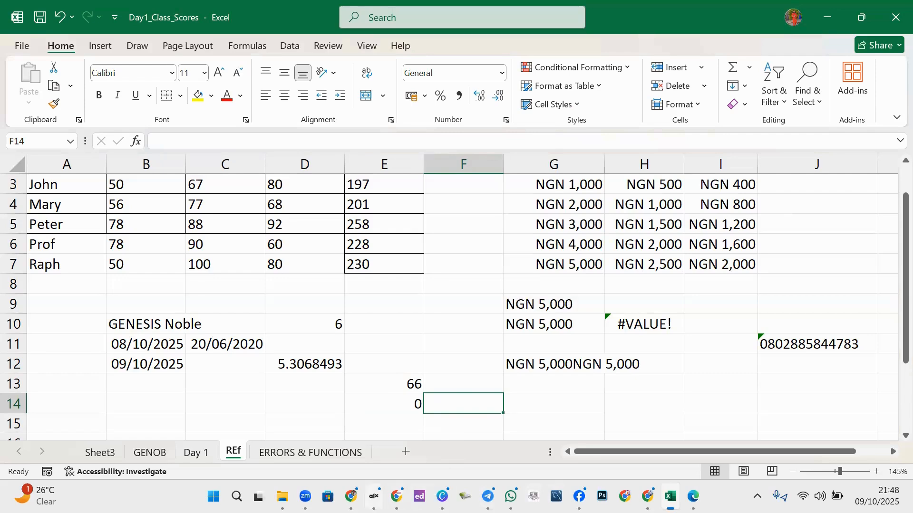
{"action": "mouse_move", "coordinate": [375, 496]}
{"action": "left_click", "coordinate": [511, 409]}
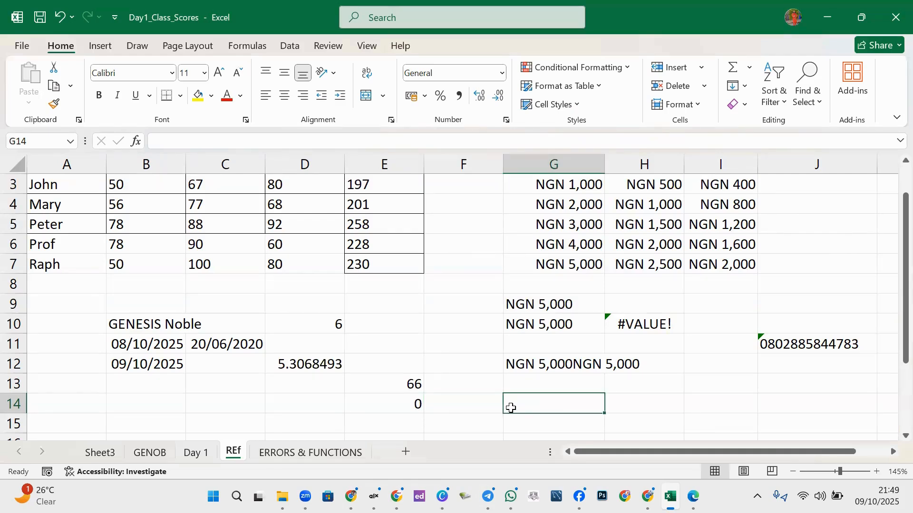
- Enter =E13/E14 in F14, producing a #DIV/0! error
{"action": "left_click", "coordinate": [460, 407]}
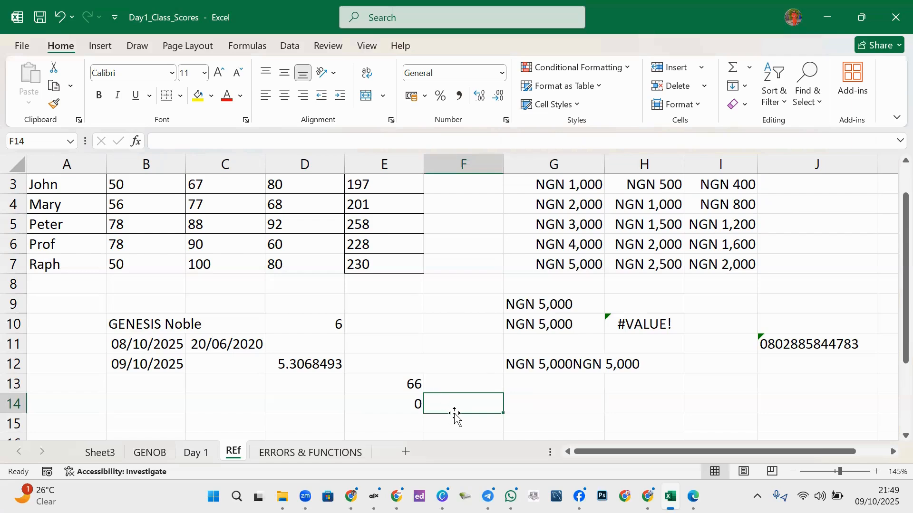
{"action": "mouse_move", "coordinate": [305, 497]}
{"action": "type", "text": "="}
{"action": "left_click", "coordinate": [411, 381]}
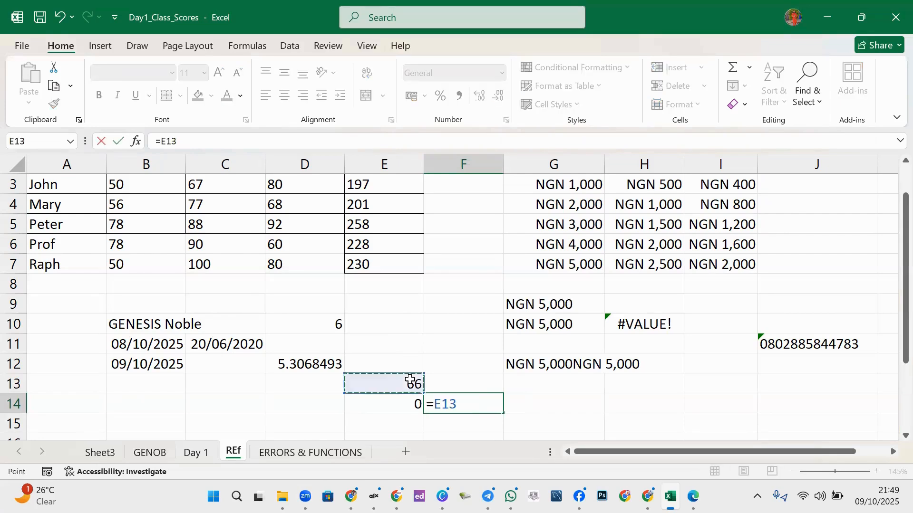
{"action": "type", "text": "/"}
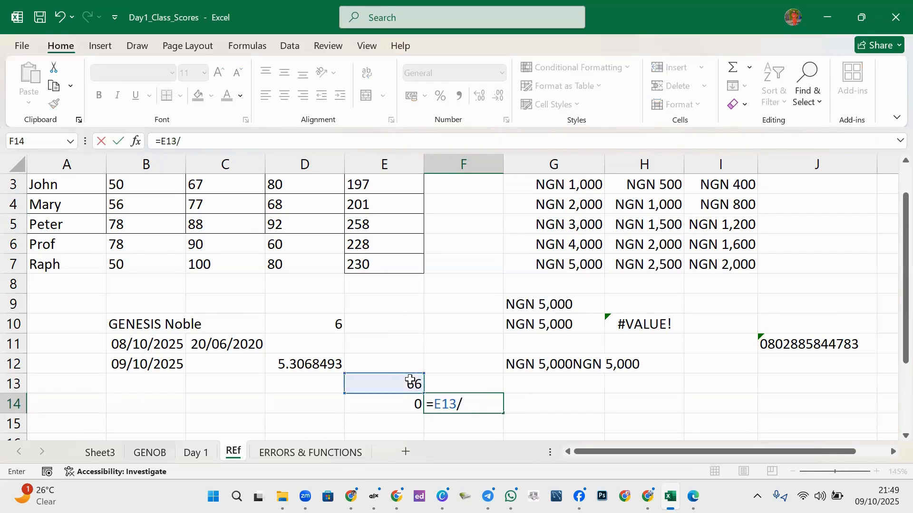
{"action": "left_click", "coordinate": [412, 405]}
{"action": "key", "text": "Return"}
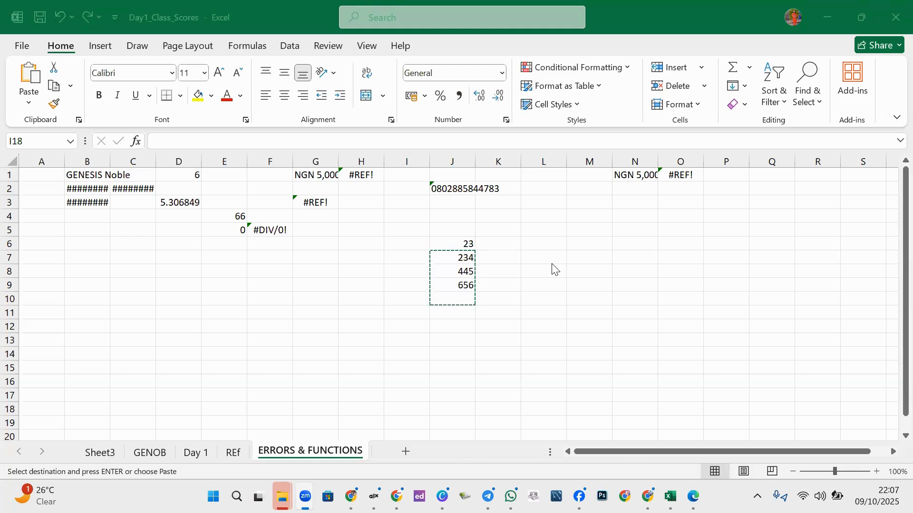
- Return to the ERRORS & FUNCTIONS sheet and redo the J10 SUM total of 1358
{"action": "left_click", "coordinate": [481, 327]}
{"action": "key", "text": "Escape"}
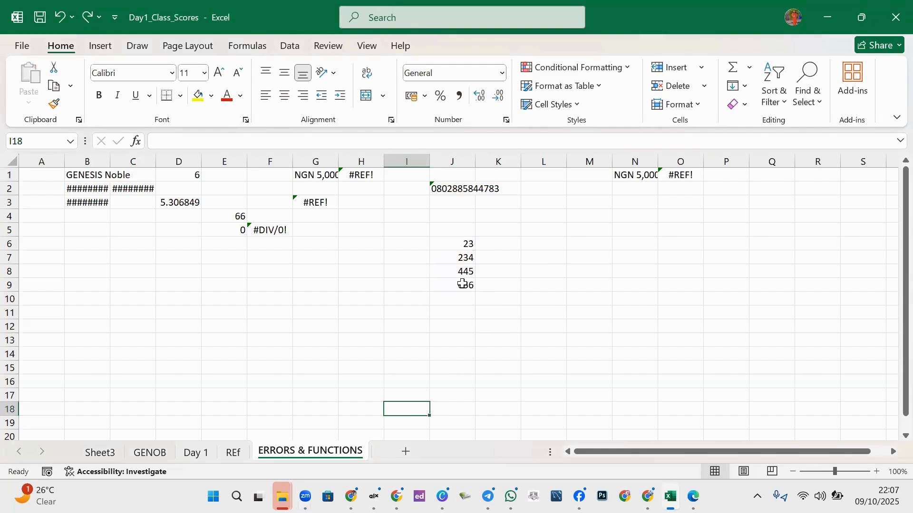
{"action": "left_click", "coordinate": [462, 284]}
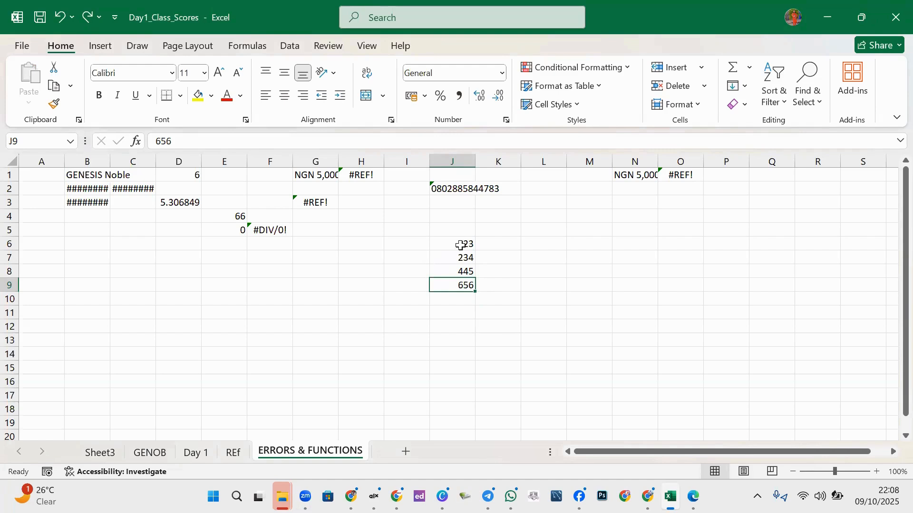
{"action": "key", "text": "ctrl+y"}
{"action": "key", "text": "ctrl+c"}
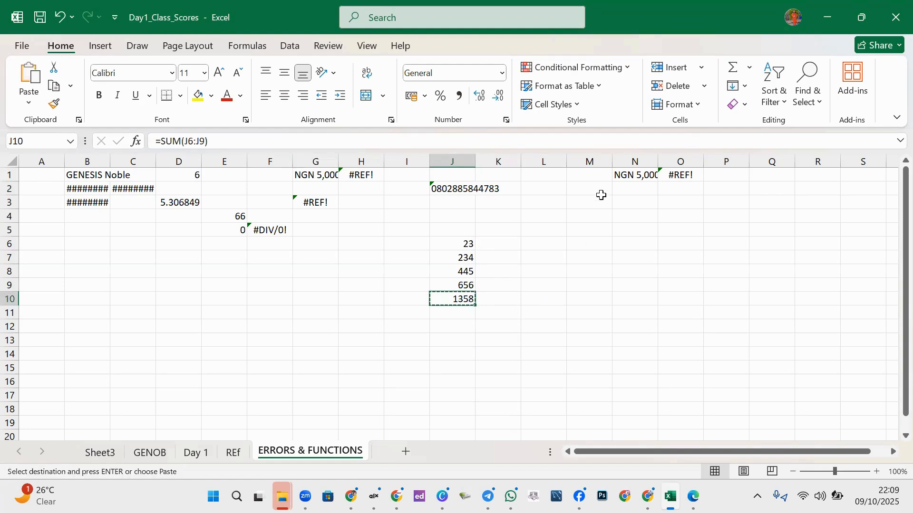
{"action": "left_click", "coordinate": [577, 222]}
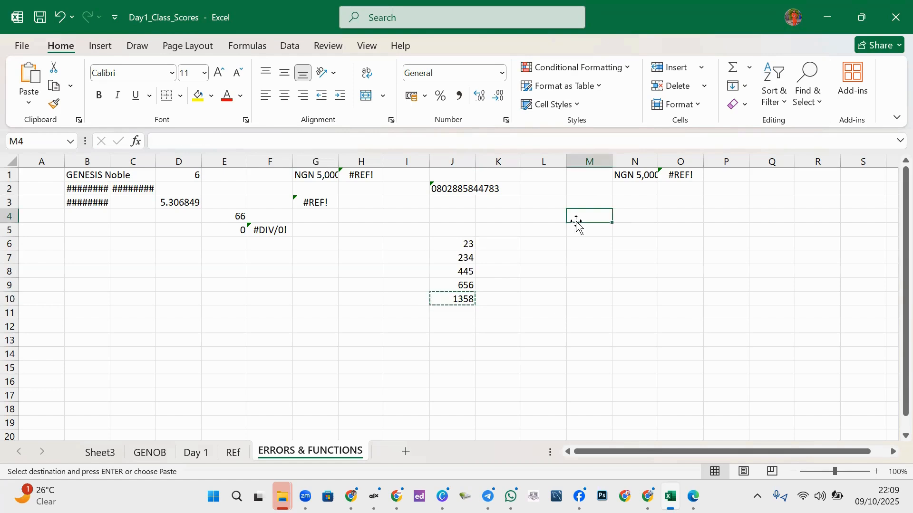
{"action": "left_click", "coordinate": [580, 283]}
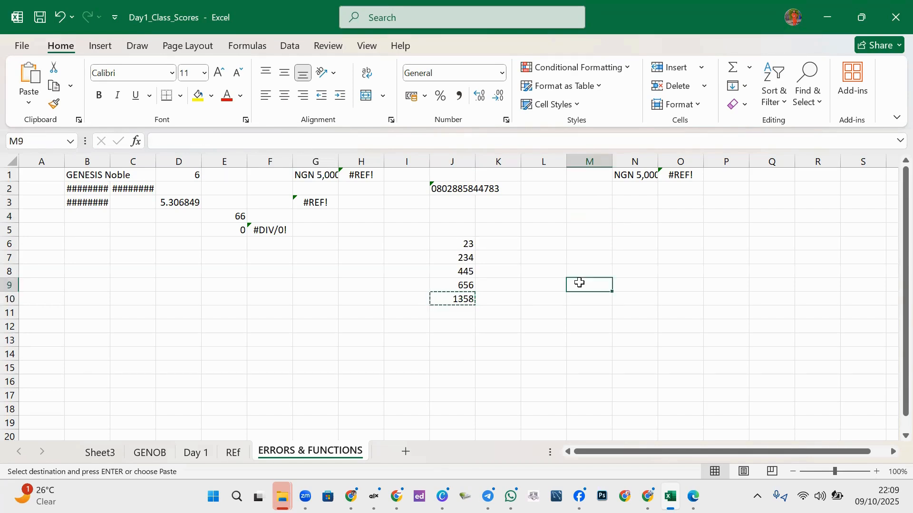
{"action": "key", "text": "ctrl+v"}
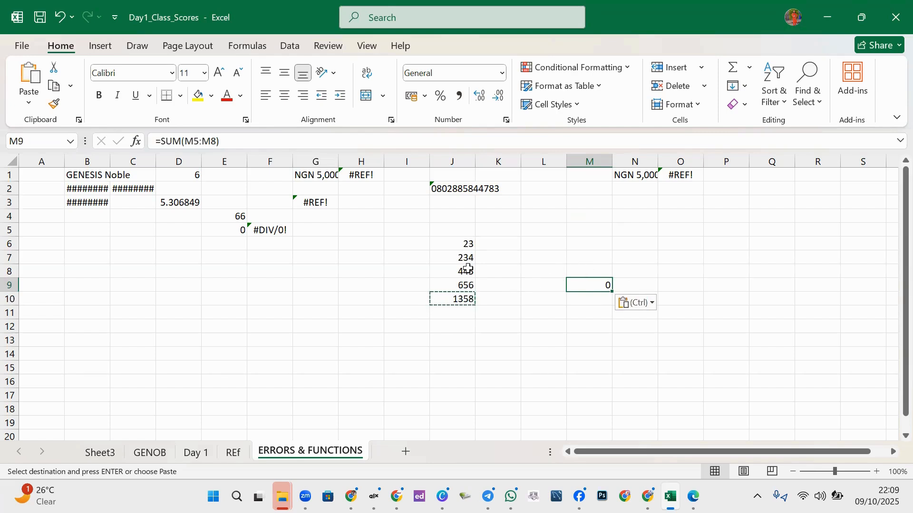
{"action": "left_click", "coordinate": [462, 295]}
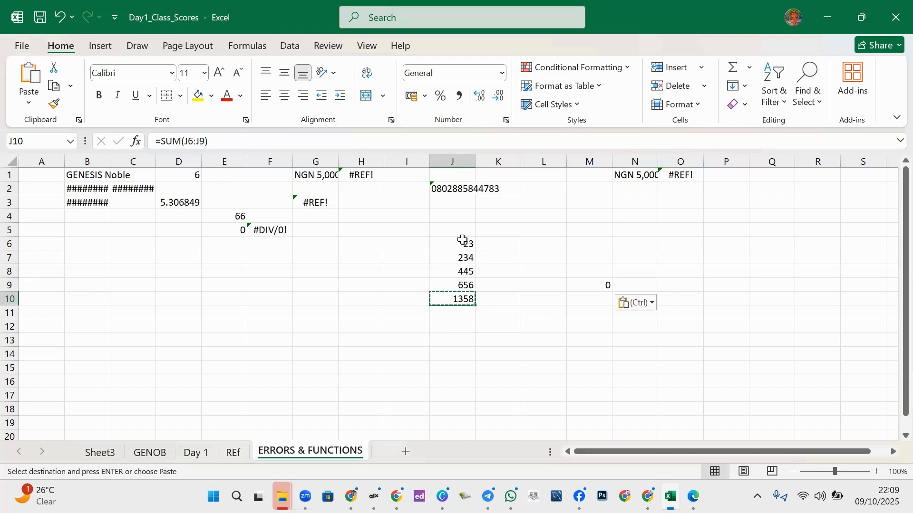
{"action": "left_click", "coordinate": [492, 326]}
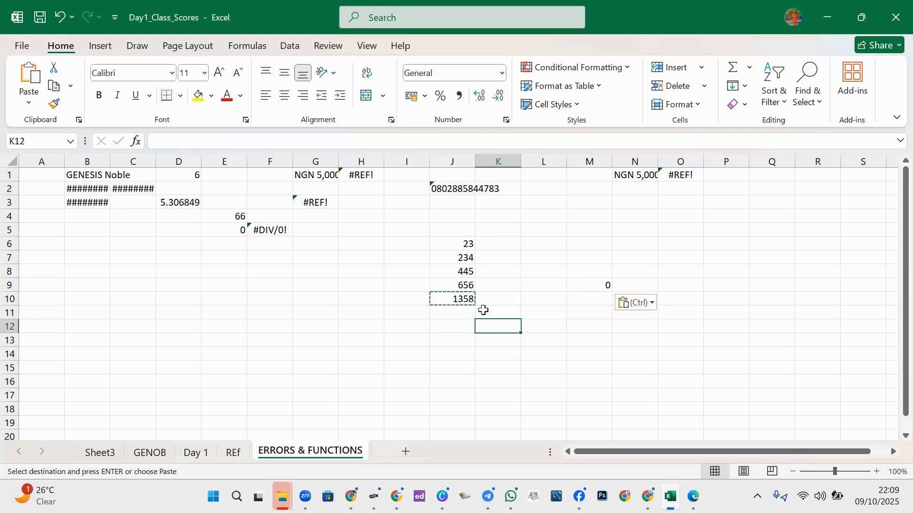
{"action": "key", "text": "Escape"}
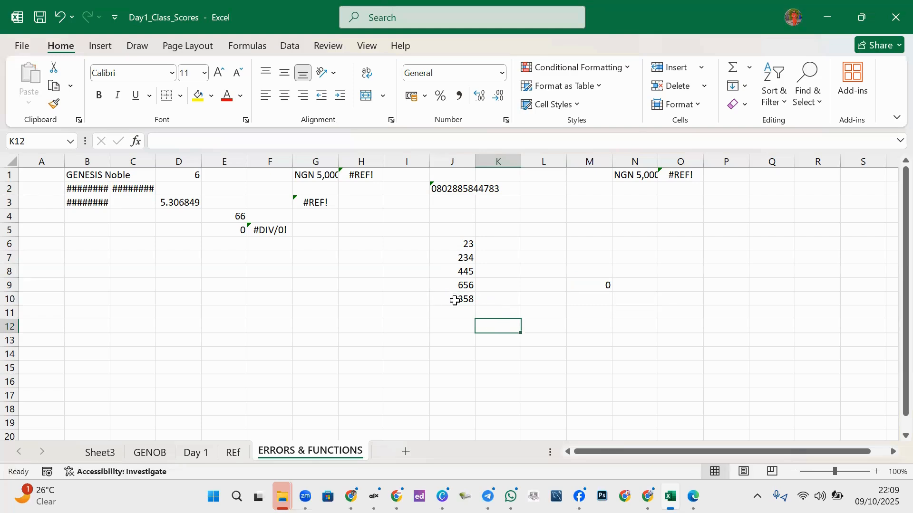
{"action": "left_click", "coordinate": [455, 300]}
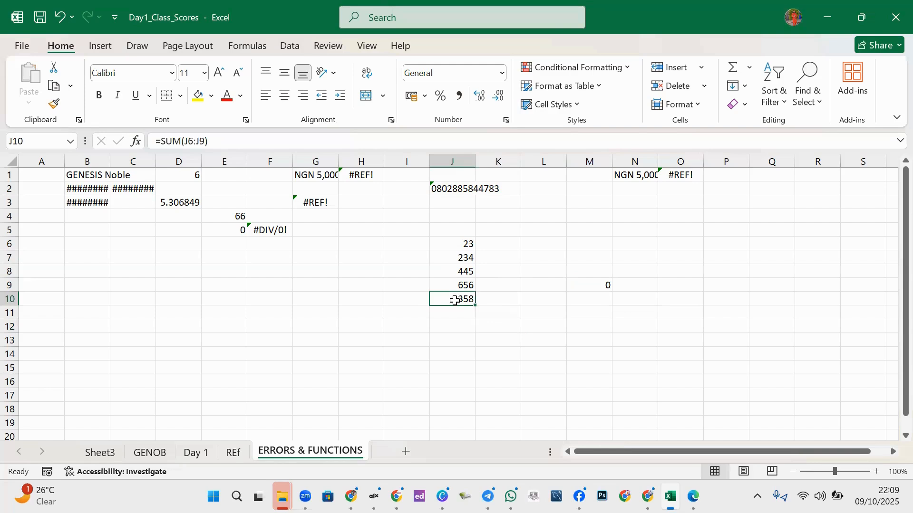
{"action": "left_click", "coordinate": [605, 283]}
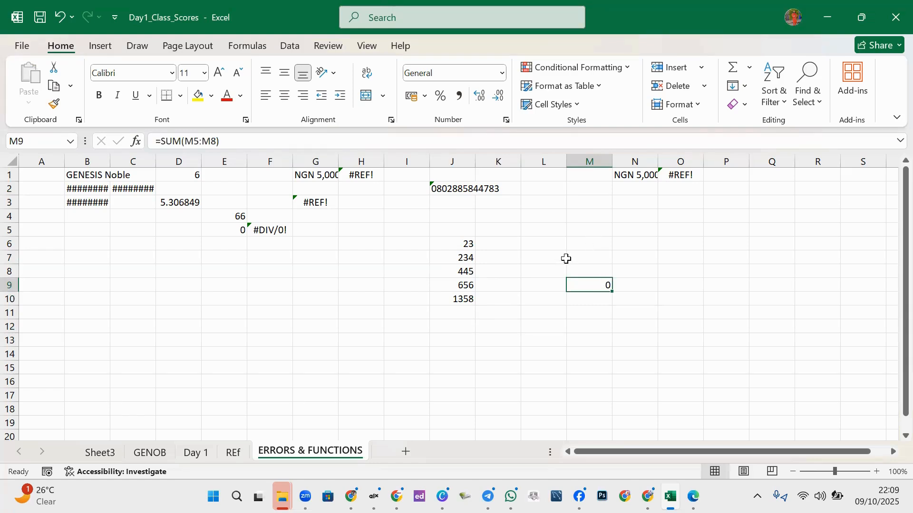
{"action": "left_click", "coordinate": [465, 298]}
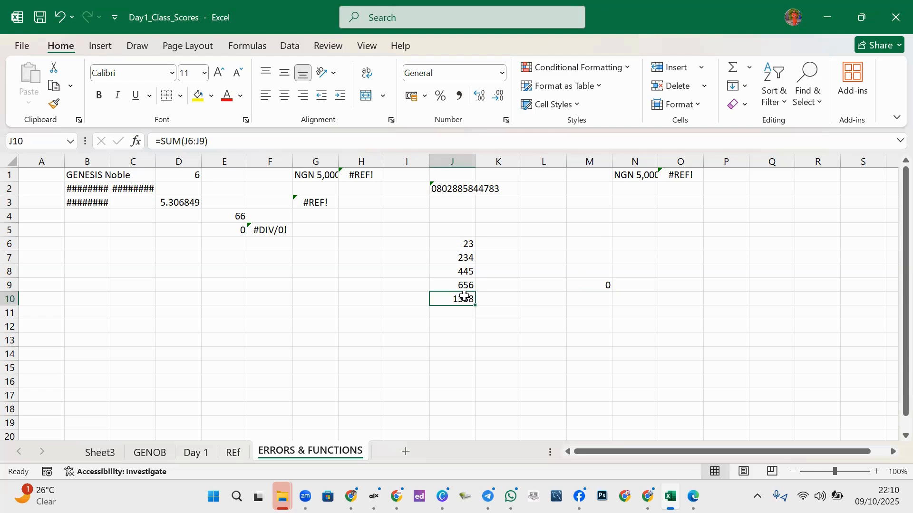
{"action": "left_click", "coordinate": [602, 284]}
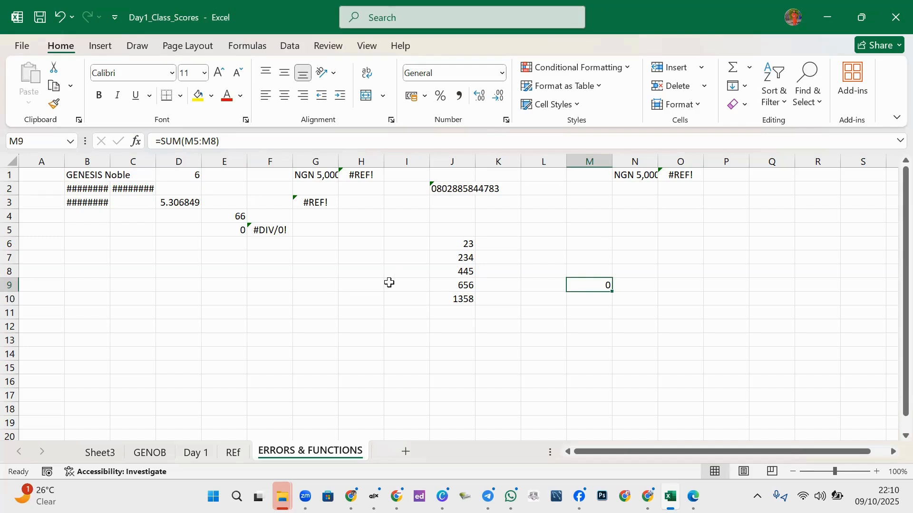
{"action": "left_click", "coordinate": [454, 299]}
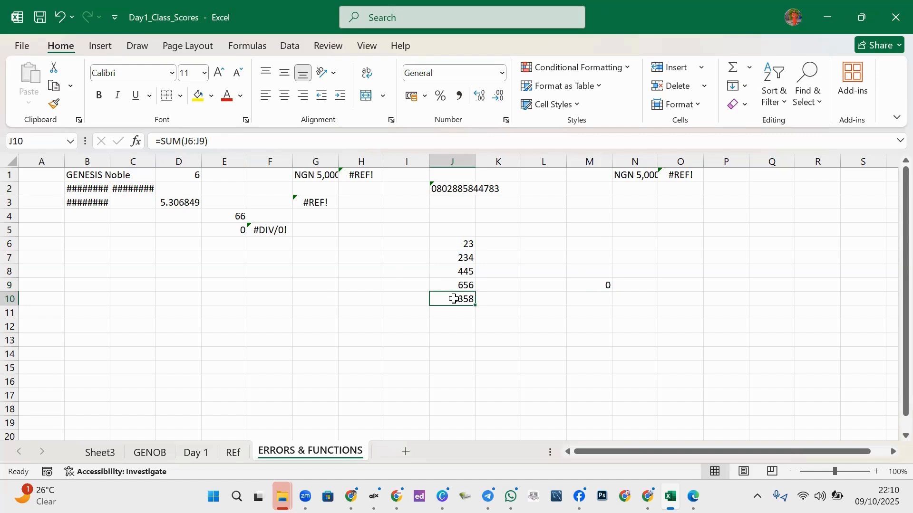
{"action": "left_click", "coordinate": [608, 285]}
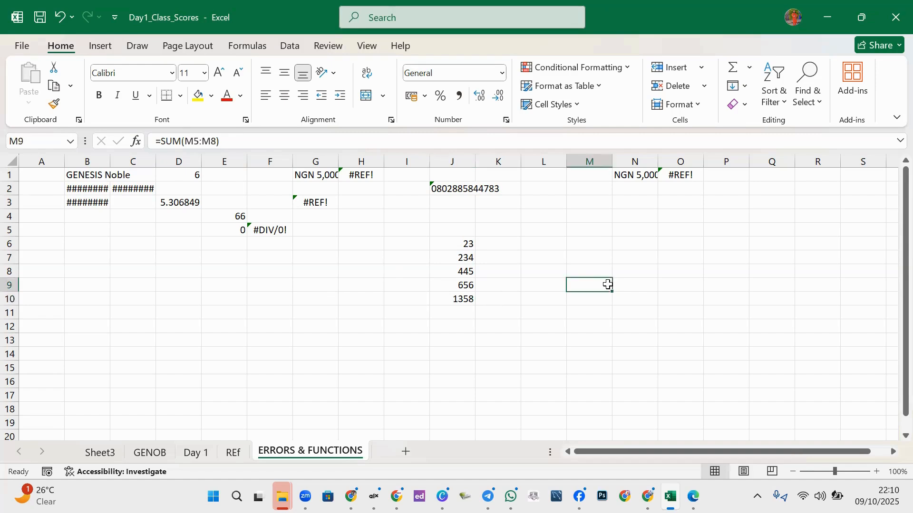
- Fill M5:M8 with 4, 67, 8 and 4 so M9 totals 83, then copy the J10 sum
{"action": "left_click", "coordinate": [589, 234]}
{"action": "type", "text": "4"}
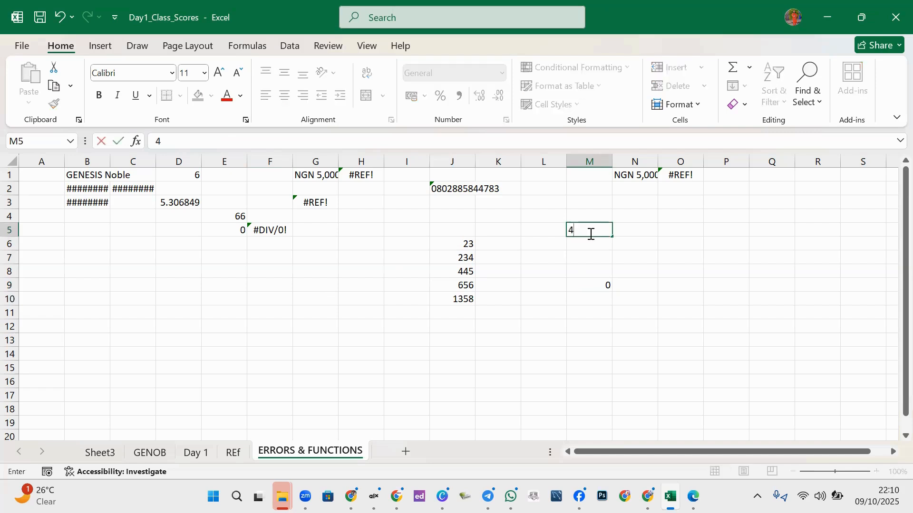
{"action": "key", "text": "Return"}
{"action": "type", "text": "67"}
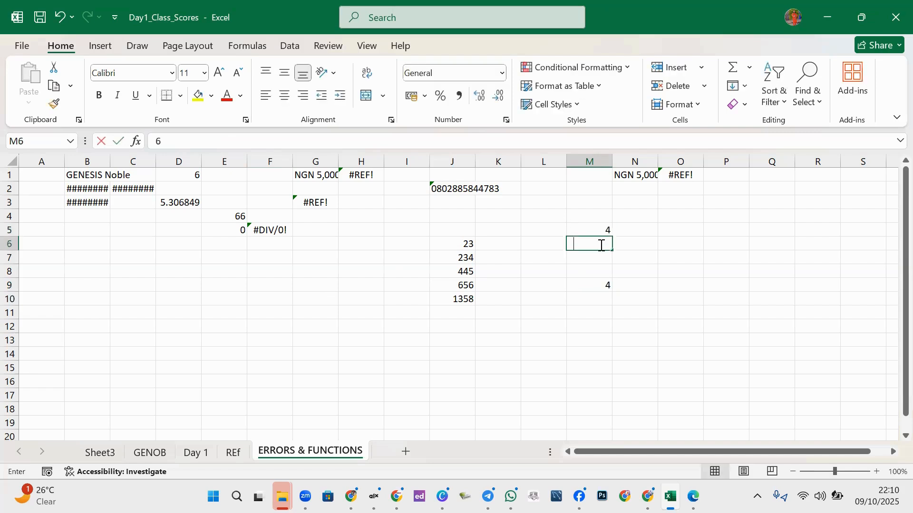
{"action": "left_click", "coordinate": [597, 260]}
{"action": "type", "text": "8"}
{"action": "left_click", "coordinate": [599, 275]}
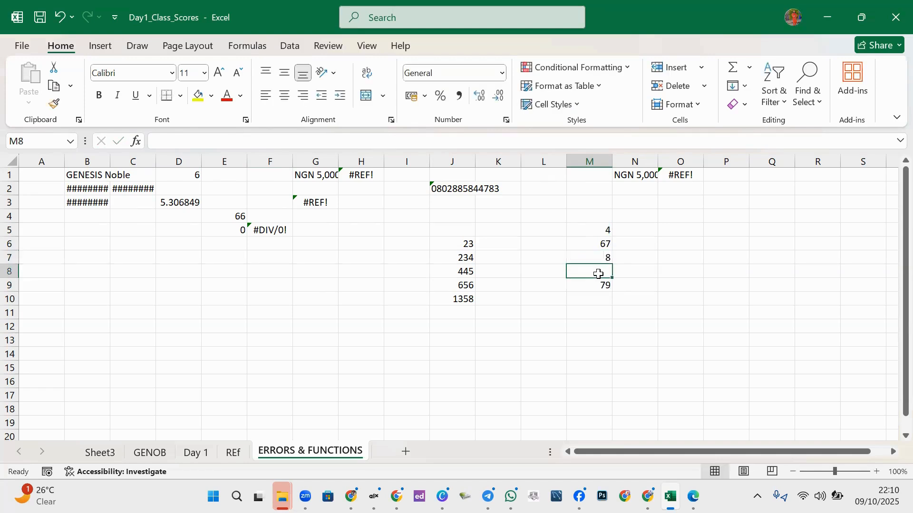
{"action": "type", "text": "4"}
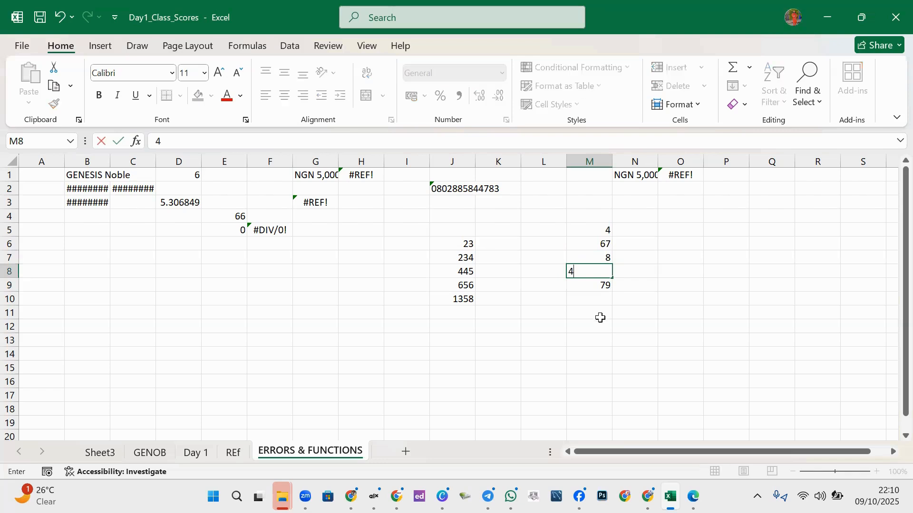
{"action": "left_click", "coordinate": [602, 324]}
{"action": "left_click", "coordinate": [465, 300]}
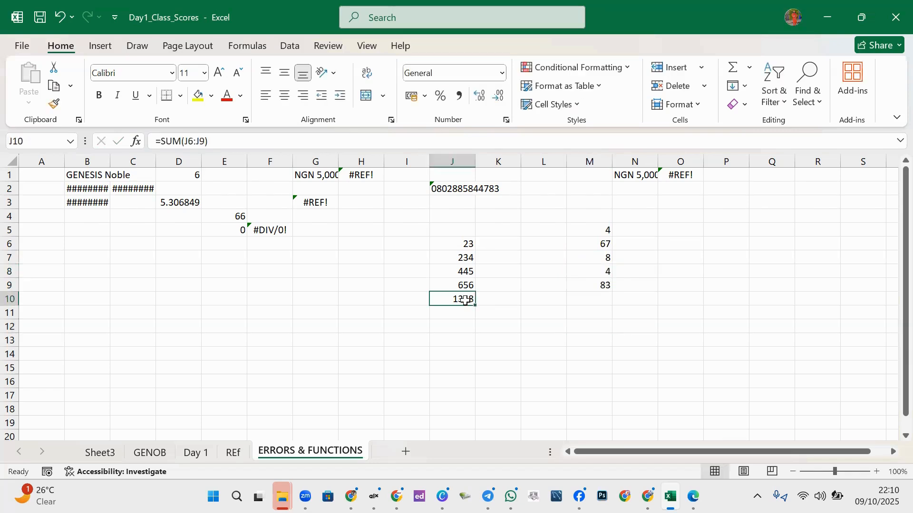
{"action": "key", "text": "ctrl+c"}
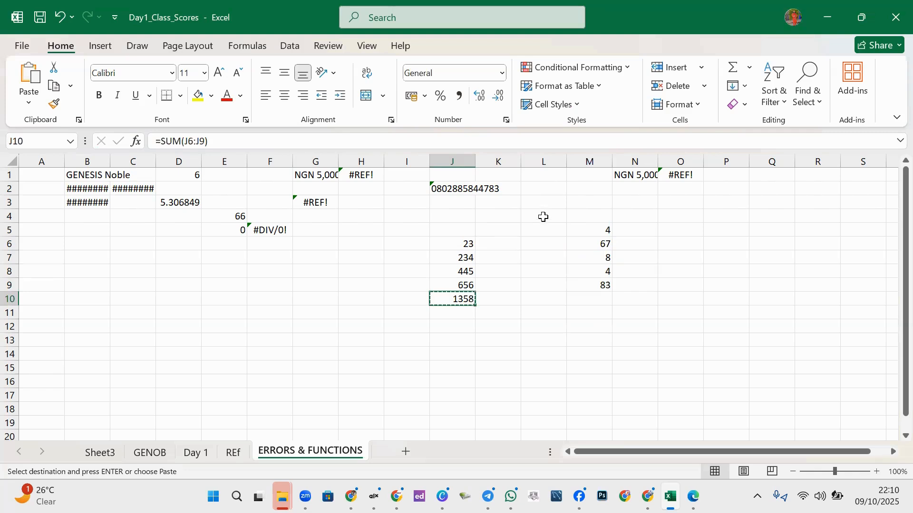
- Paste the copied J10 sum into L4, where it shows #REF!, and check the empty cells above
{"action": "left_click", "coordinate": [543, 217]}
{"action": "key", "text": "ctrl+v"}
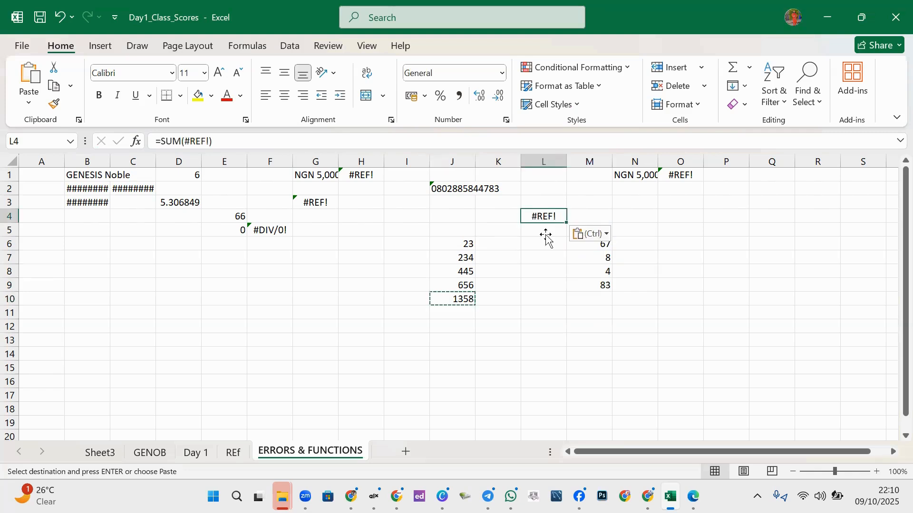
{"action": "left_click", "coordinate": [552, 198]}
{"action": "left_click", "coordinate": [547, 186]}
{"action": "left_click", "coordinate": [543, 175]}
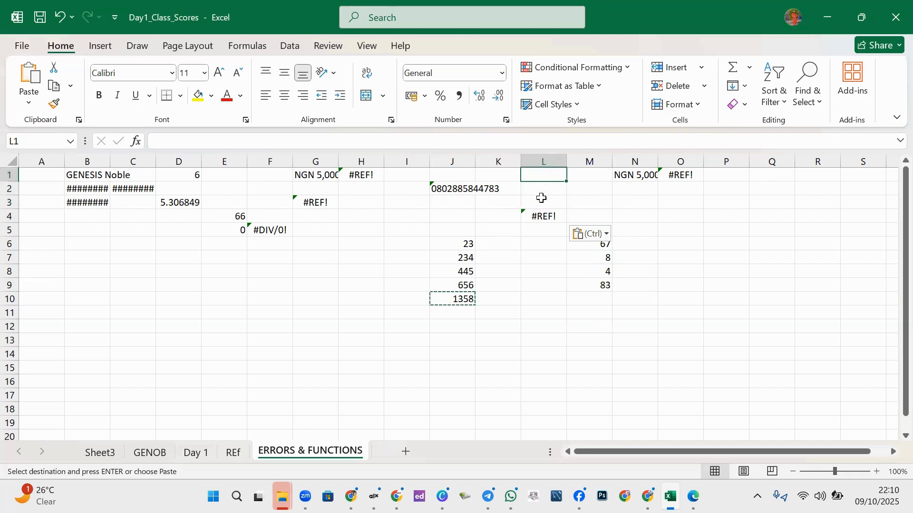
{"action": "left_click", "coordinate": [540, 217]}
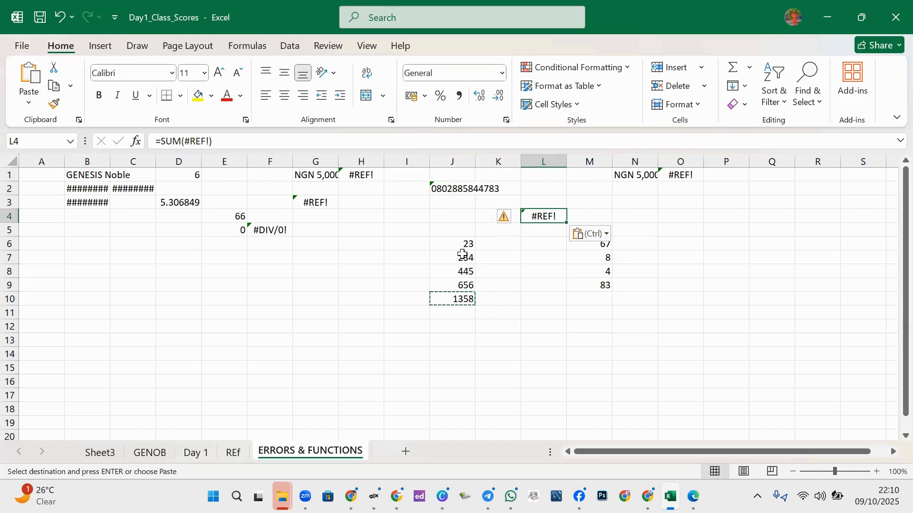
{"action": "left_click", "coordinate": [545, 189]}
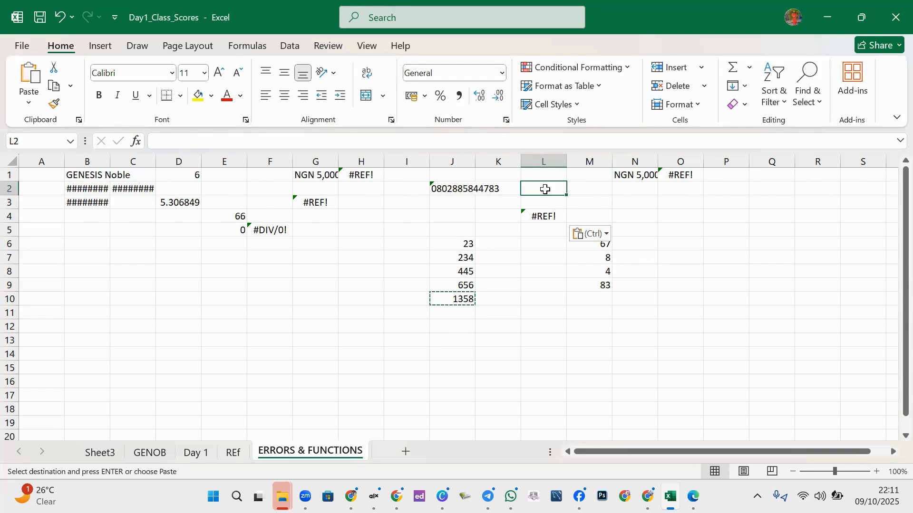
- Move the formula to L5 and replace #REF! with L1:L4 so it reads =SUM(L1:L4)
{"action": "left_click", "coordinate": [543, 220]}
{"action": "left_click_drag", "start_coordinate": [542, 222], "coordinate": [542, 226]}
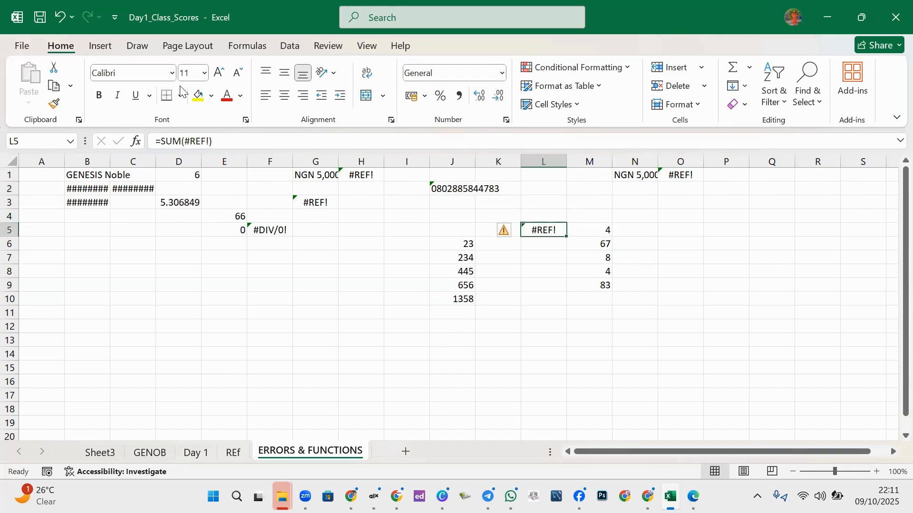
{"action": "left_click", "coordinate": [210, 141]}
{"action": "left_click_drag", "start_coordinate": [210, 141], "coordinate": [187, 141]}
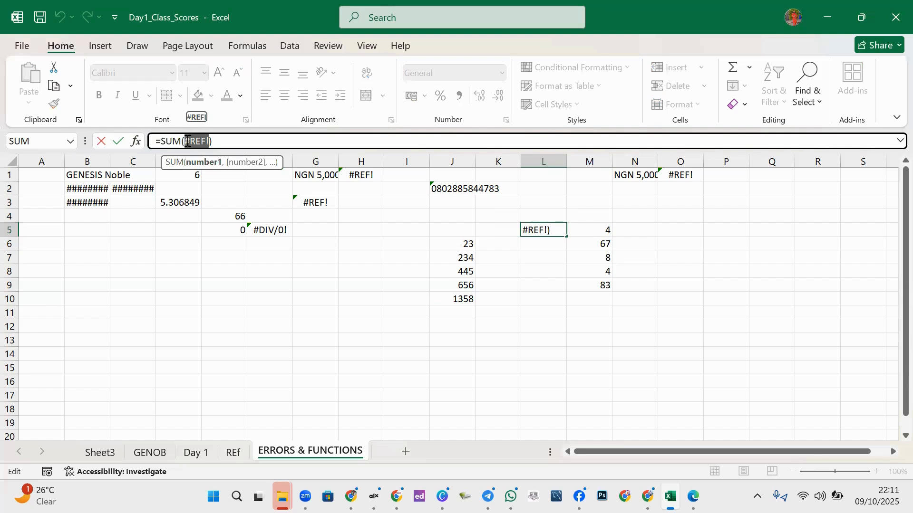
{"action": "type", "text": "L"}
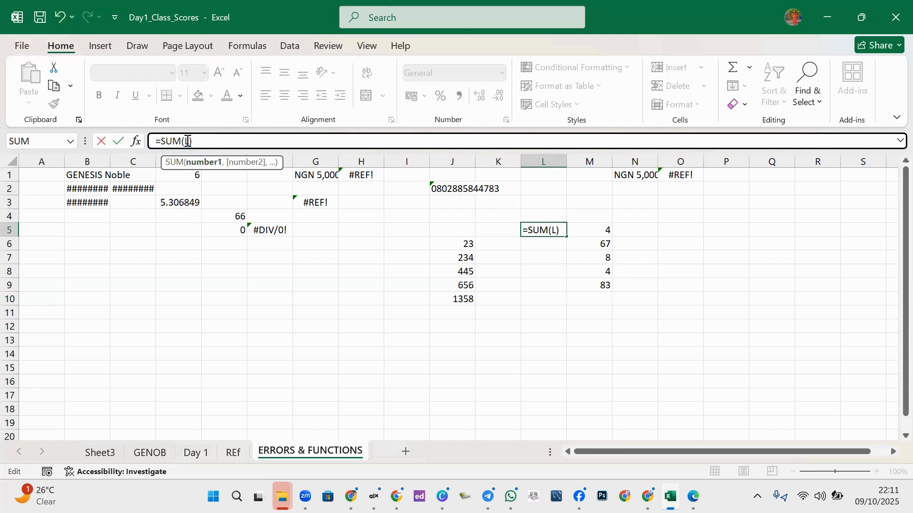
{"action": "type", "text": "1:"}
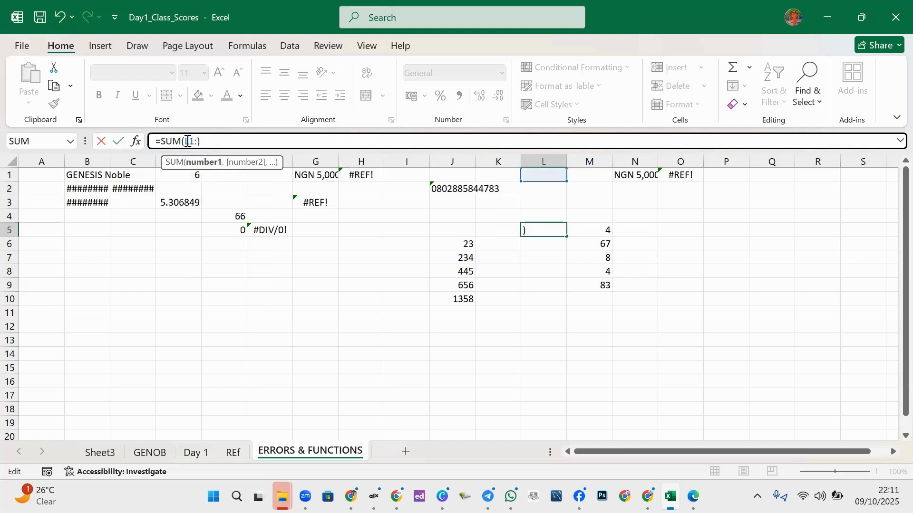
{"action": "type", "text": "L4"}
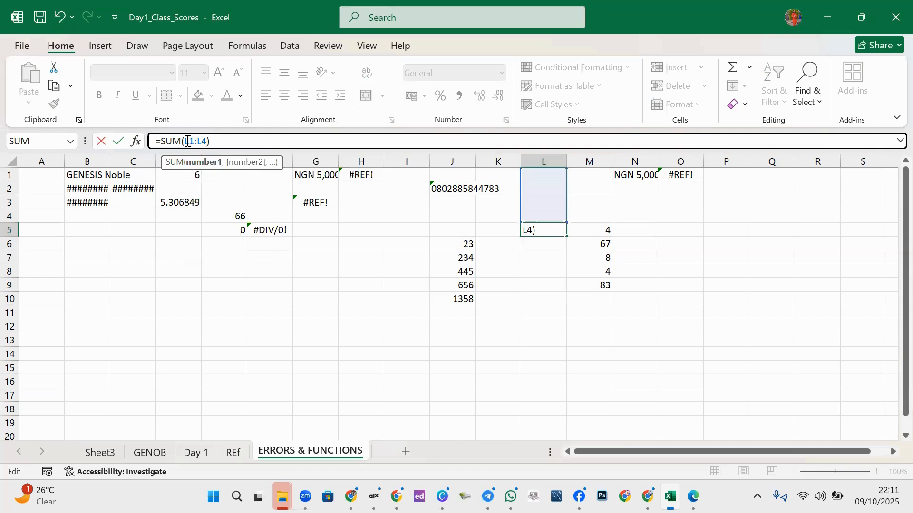
{"action": "key", "text": "Return"}
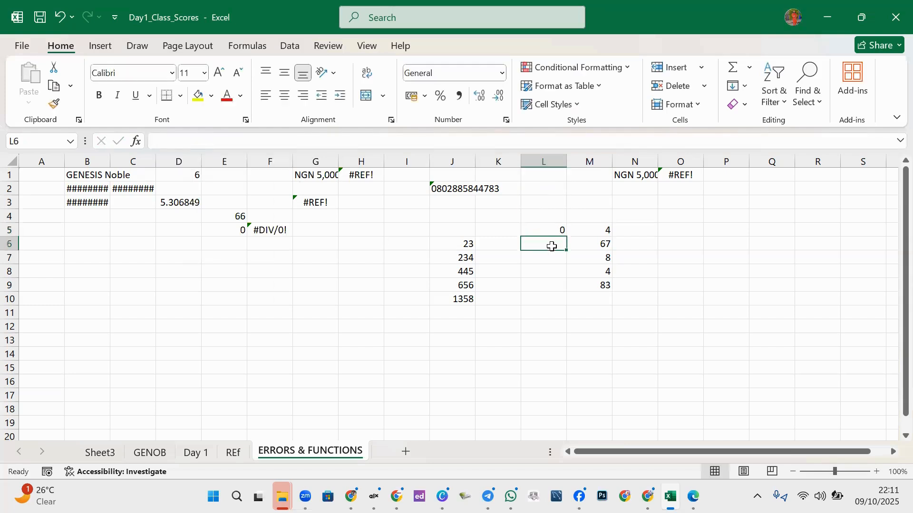
- Select J6:J9 to read its count, sum, min, max and average, then copy the J10 sum
{"action": "left_click", "coordinate": [558, 229]}
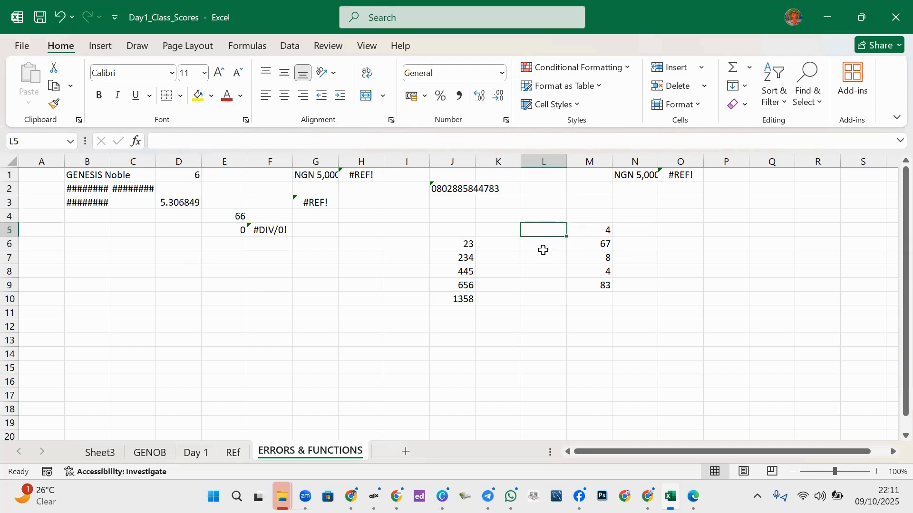
{"action": "left_click", "coordinate": [503, 309]}
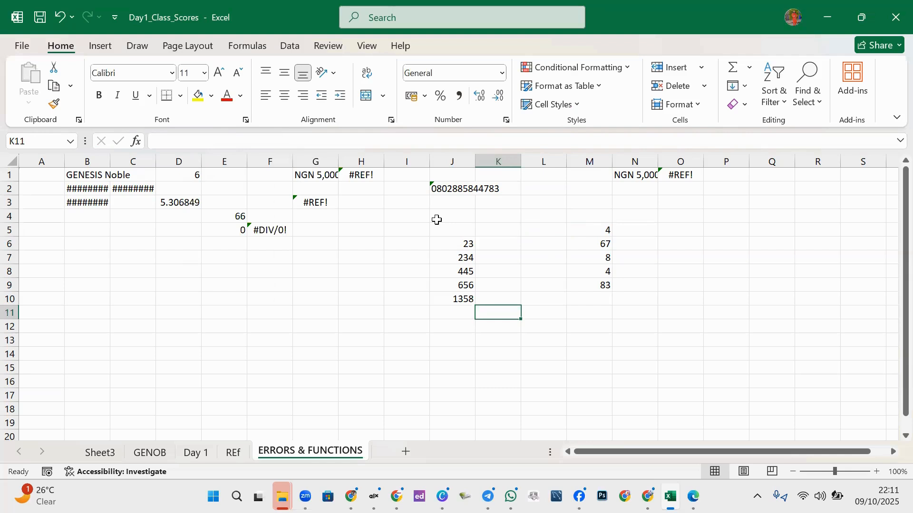
{"action": "left_click", "coordinate": [456, 299]}
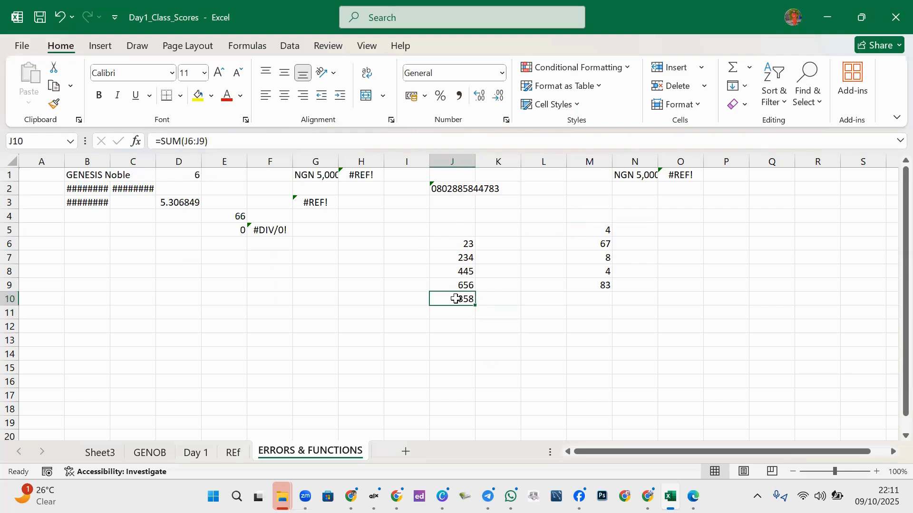
{"action": "left_click_drag", "start_coordinate": [467, 241], "coordinate": [464, 287]}
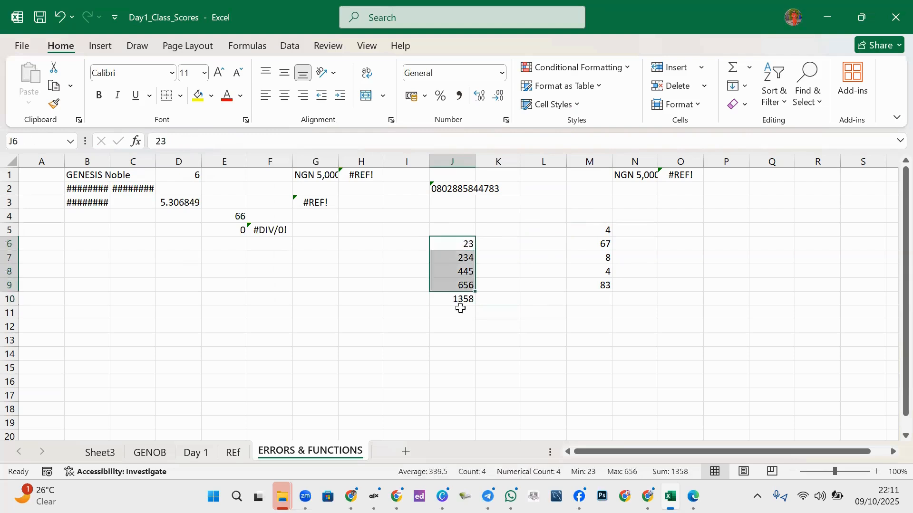
{"action": "left_click", "coordinate": [462, 298]}
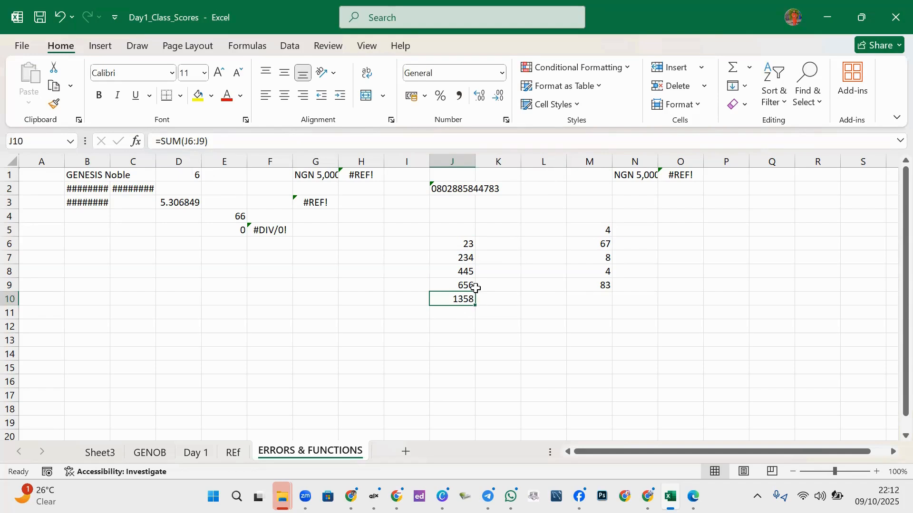
{"action": "key", "text": "ctrl+c"}
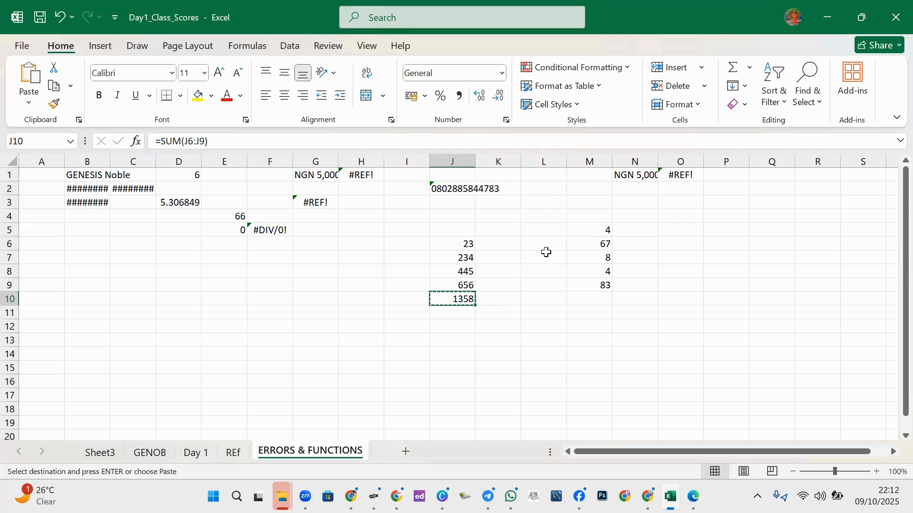
- Paste the J10 sum into L7, then undo the paste
{"action": "left_click", "coordinate": [541, 258]}
{"action": "key", "text": "ctrl+v"}
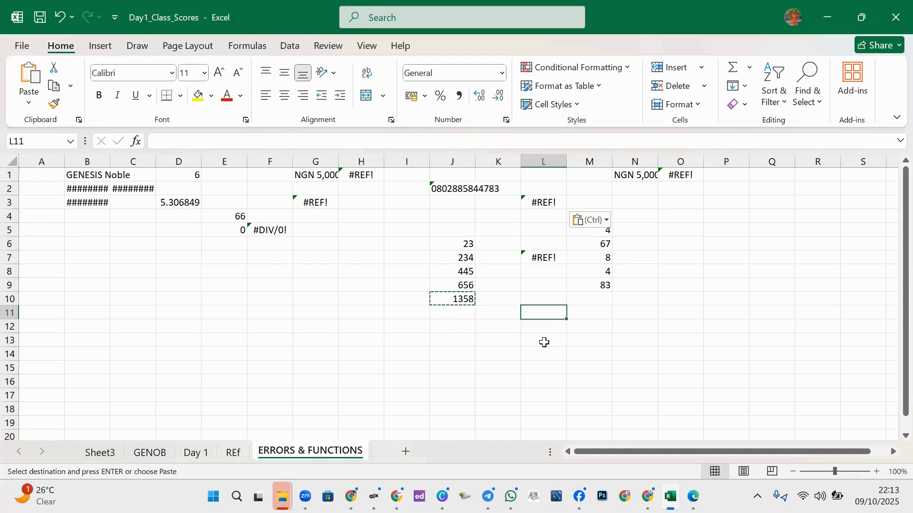
{"action": "key", "text": "ctrl+z"}
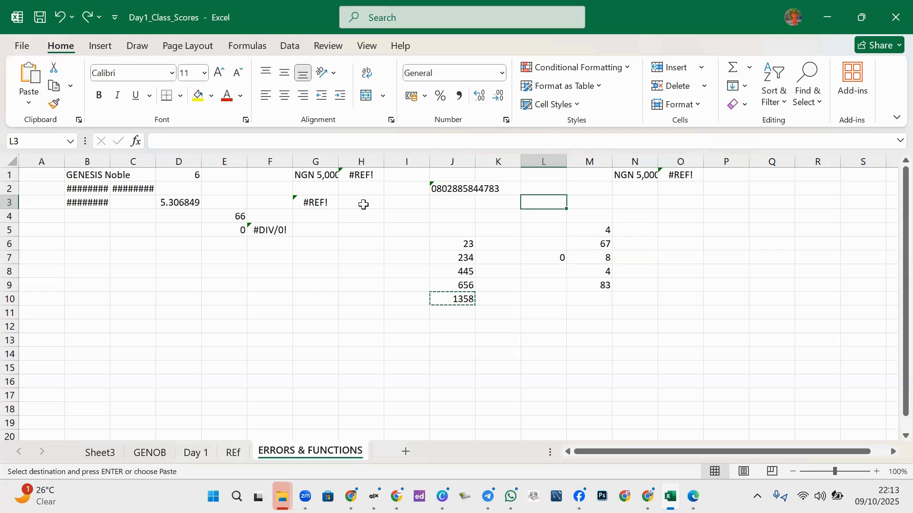
- Copy the 656 value from J9 into L1
{"action": "left_click", "coordinate": [468, 285]}
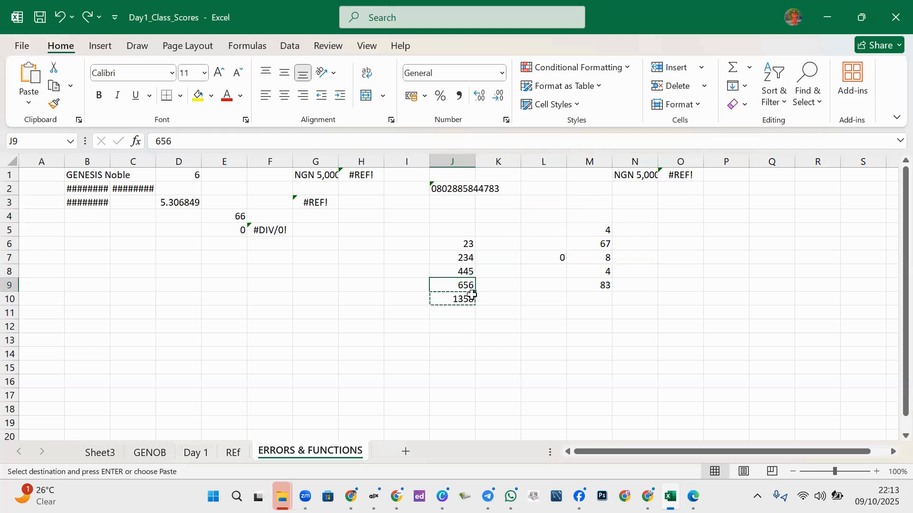
{"action": "key", "text": "Escape"}
{"action": "key", "text": "ctrl+c"}
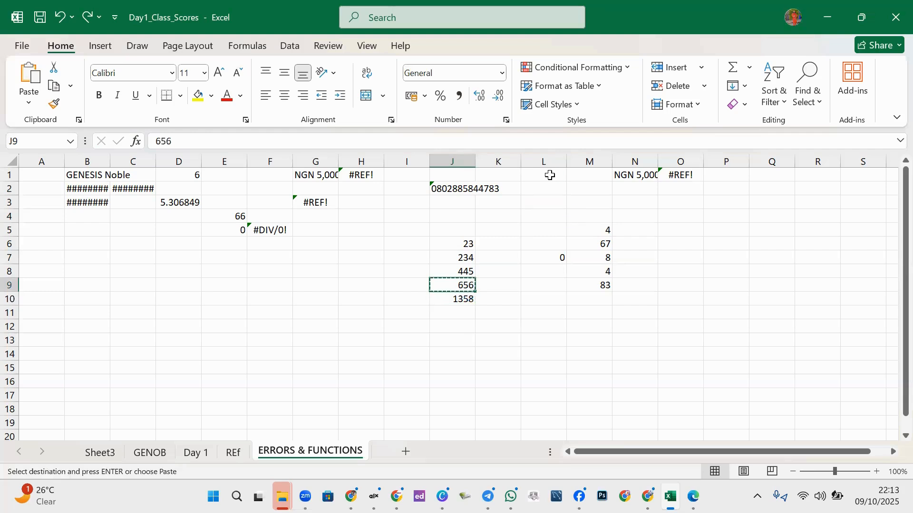
{"action": "left_click", "coordinate": [550, 175]}
{"action": "key", "text": "ctrl+v"}
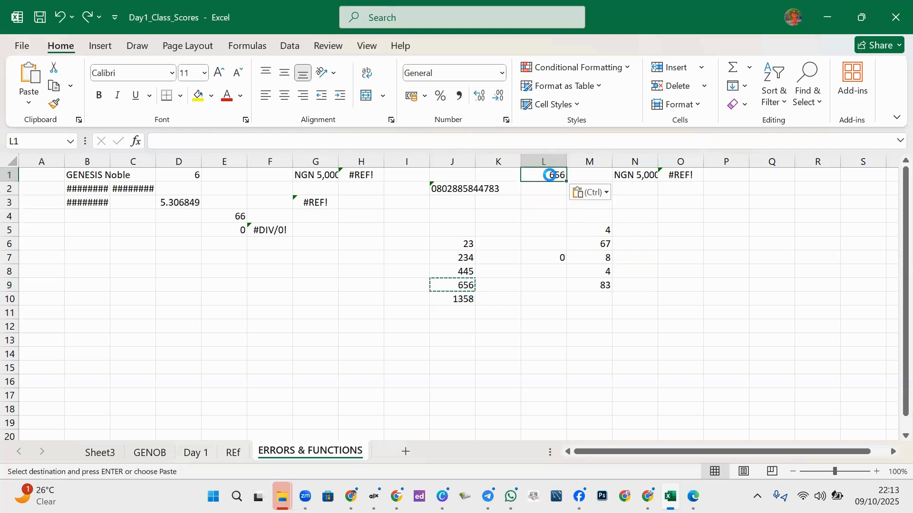
{"action": "key", "text": "Escape"}
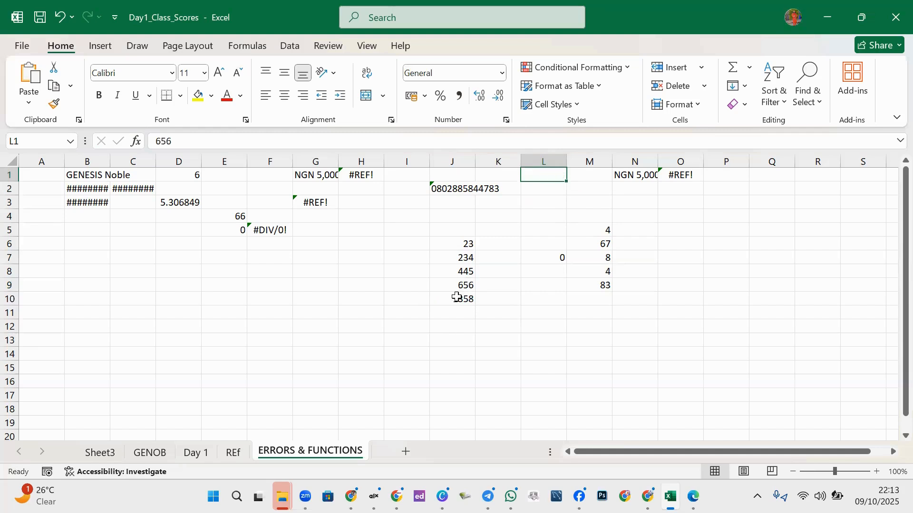
- Paste the J10 SUM formula into L3, yielding #REF!, and inspect F5's =E4/E5 formula
{"action": "left_click", "coordinate": [457, 298]}
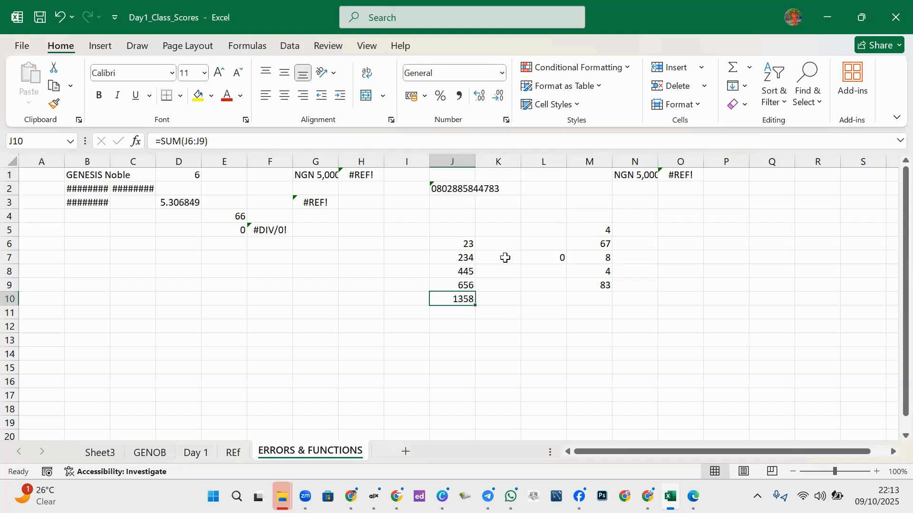
{"action": "key", "text": "ctrl+c"}
{"action": "left_click", "coordinate": [549, 203]}
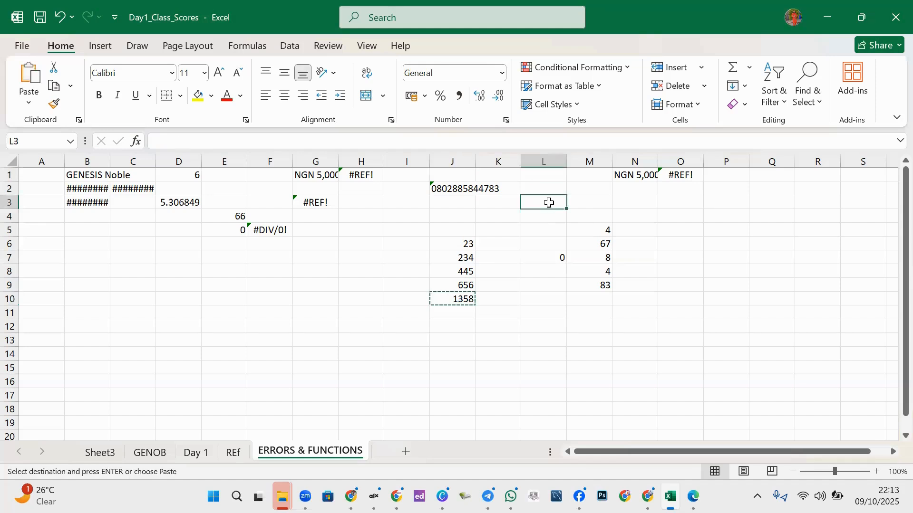
{"action": "key", "text": "ctrl+v"}
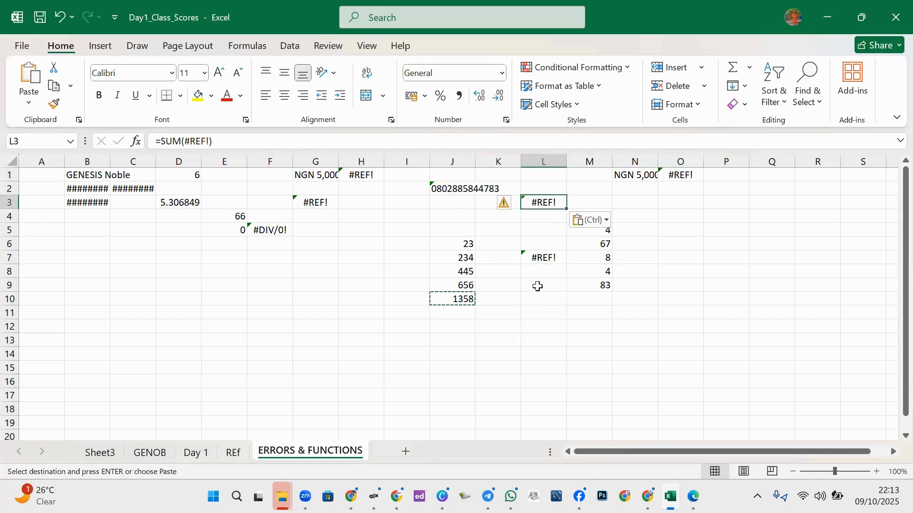
{"action": "left_click", "coordinate": [538, 287]}
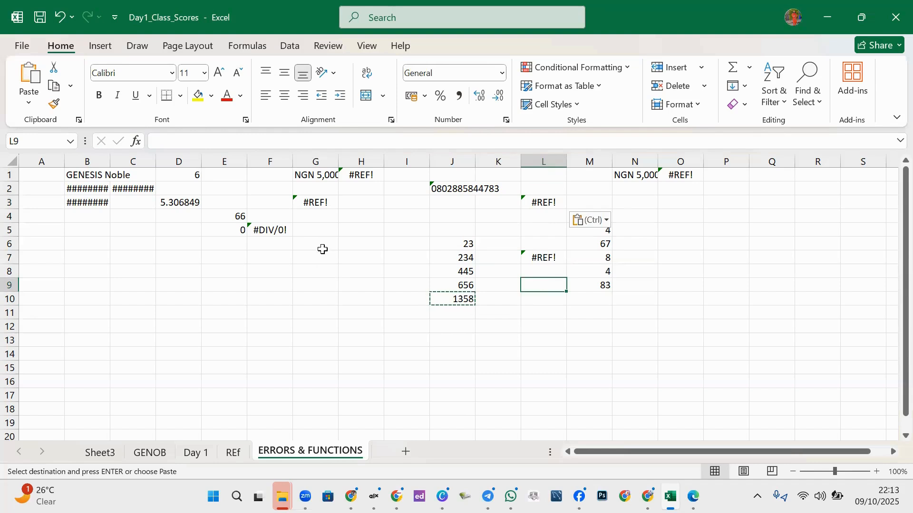
{"action": "left_click", "coordinate": [269, 232]}
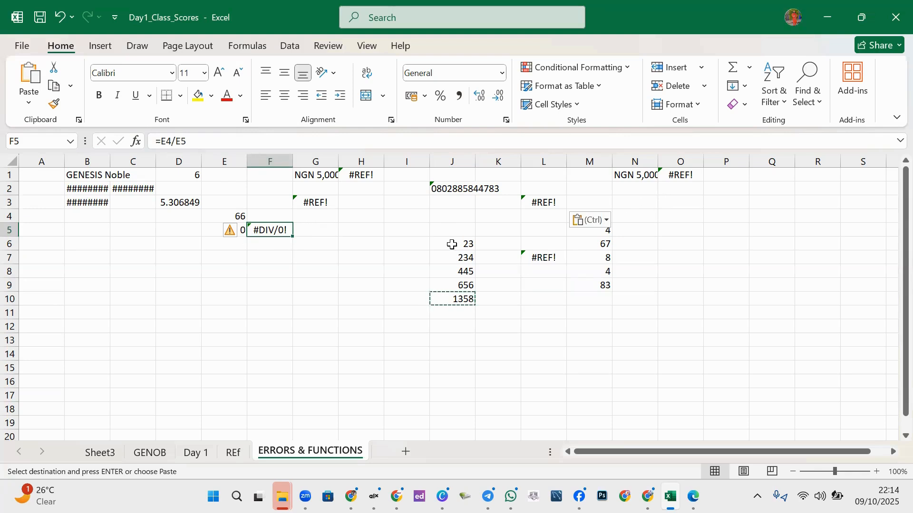
{"action": "left_click", "coordinate": [401, 243]}
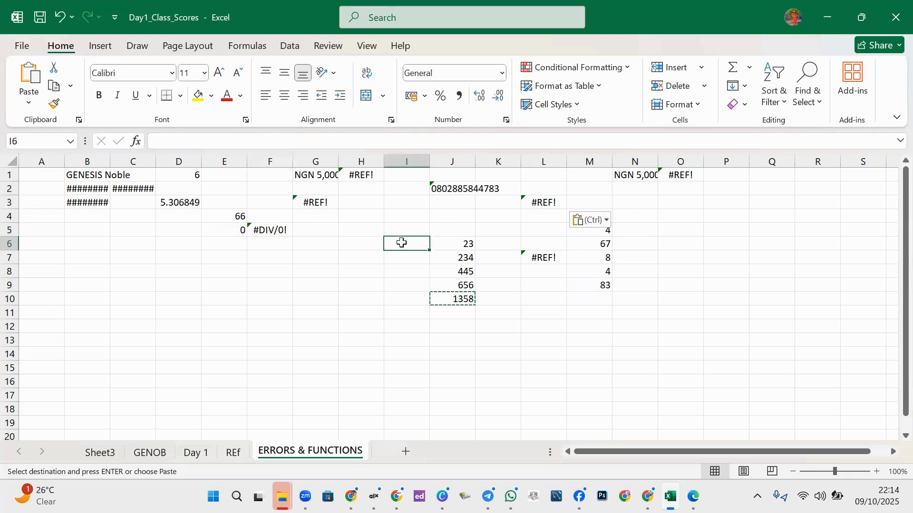
{"action": "left_click", "coordinate": [321, 297]}
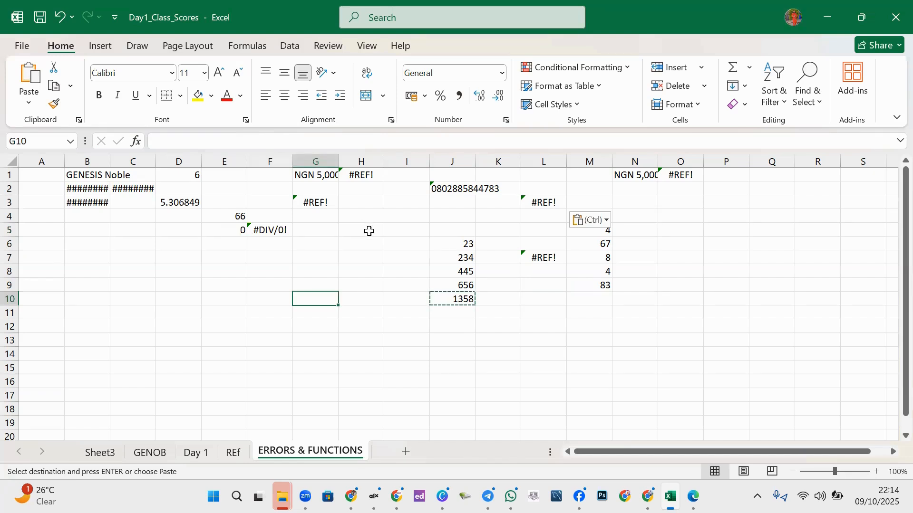
{"action": "left_click", "coordinate": [359, 275]}
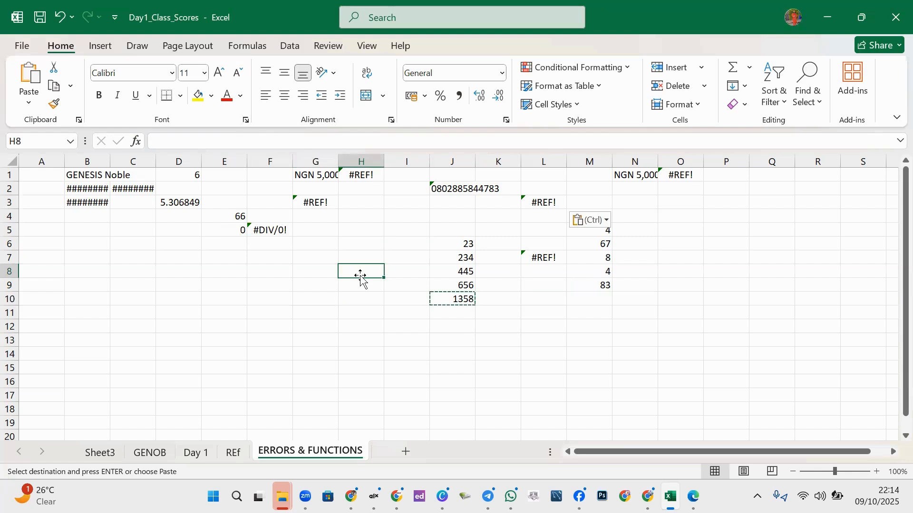
{"action": "type", "text": "="}
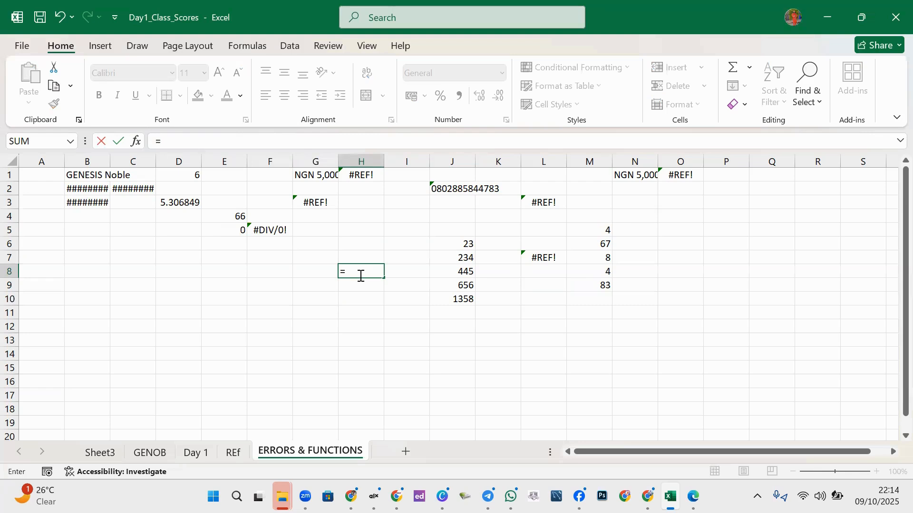
{"action": "type", "text": "="}
{"action": "key", "text": "BackSpace"}
{"action": "left_click", "coordinate": [278, 227]}
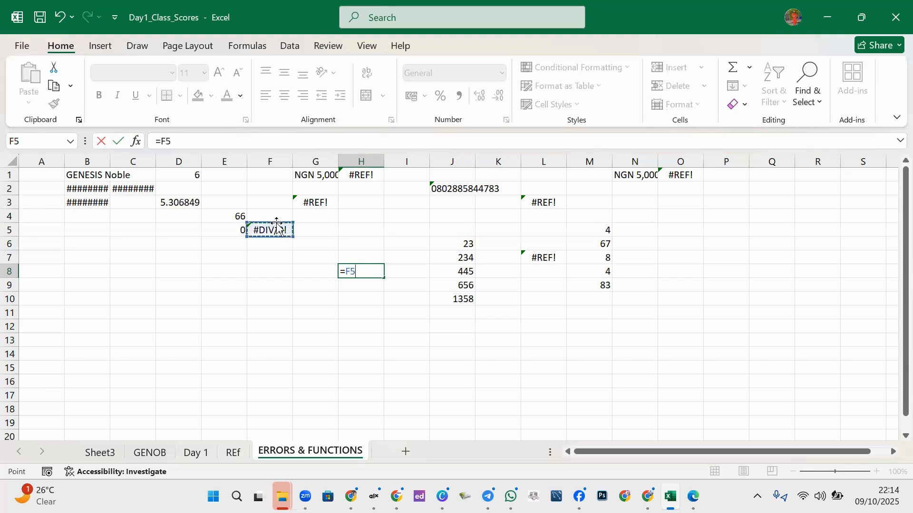
{"action": "type", "text": "+"}
{"action": "left_click", "coordinate": [314, 178]}
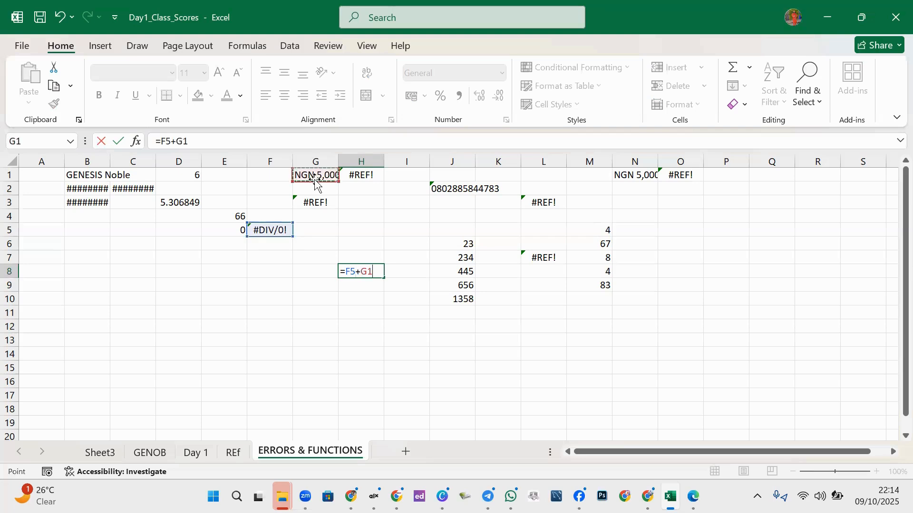
{"action": "left_click", "coordinate": [177, 200]}
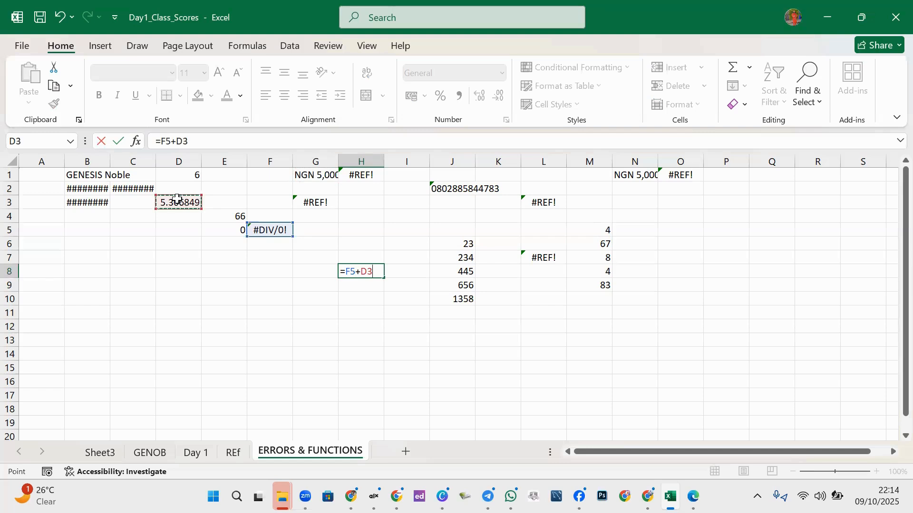
{"action": "left_click", "coordinate": [601, 285]}
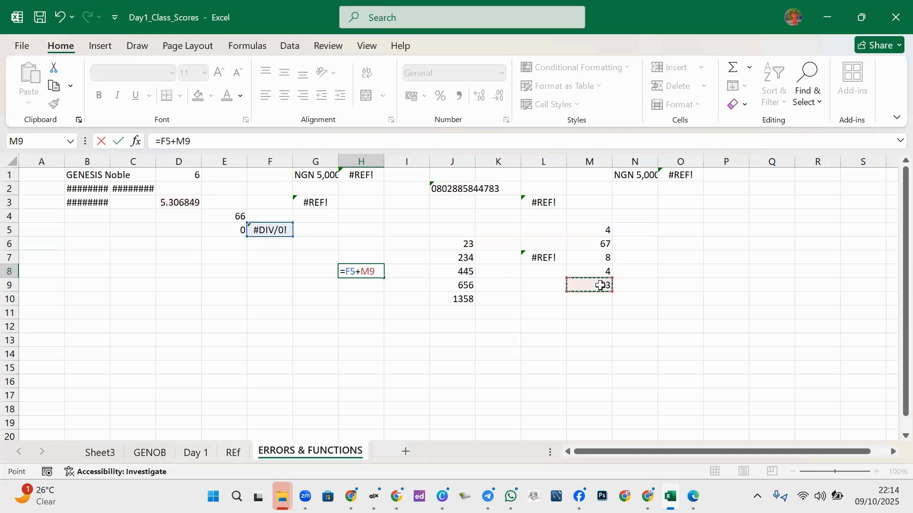
{"action": "key", "text": "Return"}
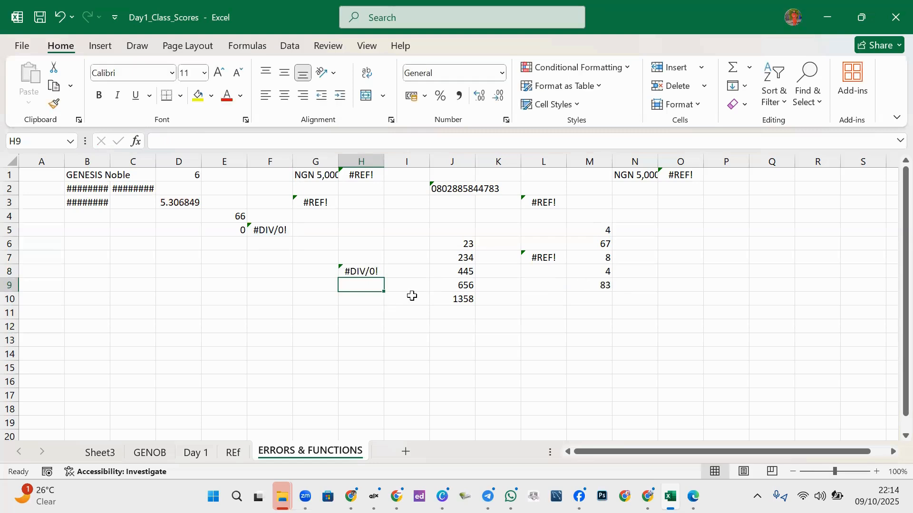
{"action": "left_click", "coordinate": [363, 270]}
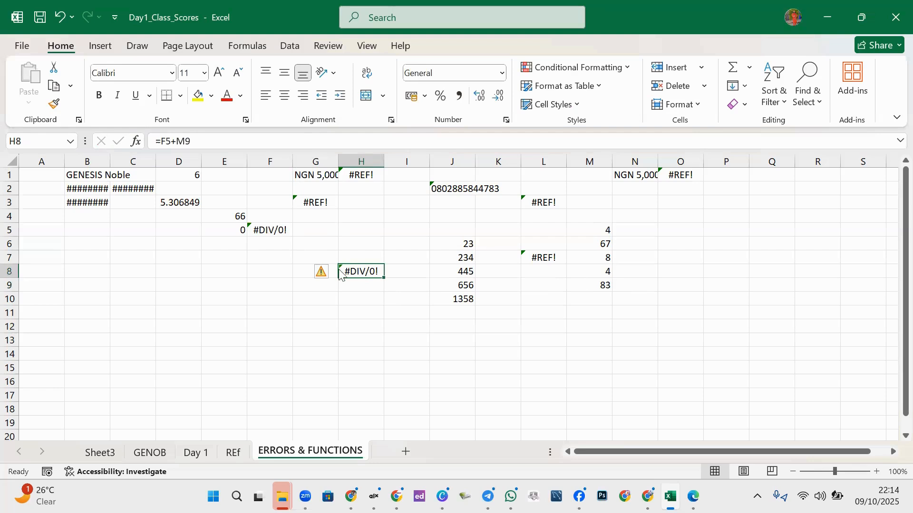
{"action": "key", "text": "ctrl+z"}
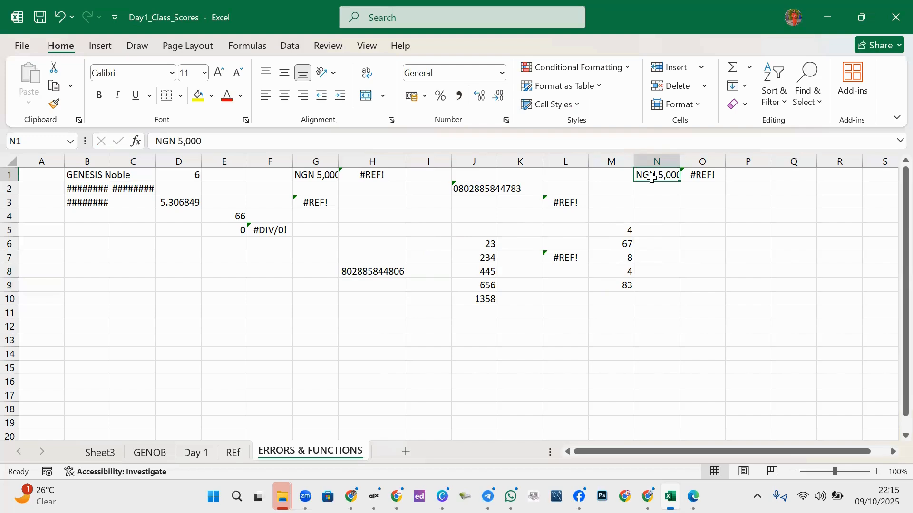
{"action": "key", "text": "ctrl+z"}
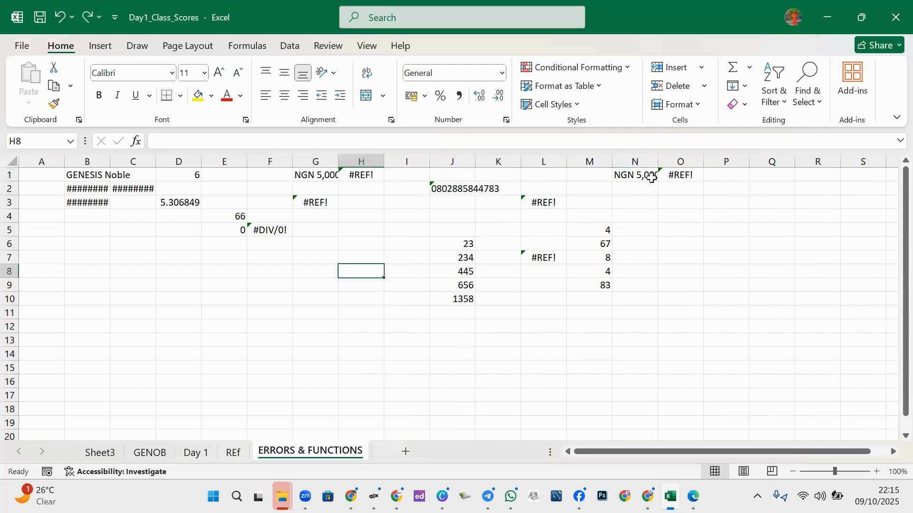
- Enter =N1+M9 in O7, adding the NGN 5,000 text to M9 to get #VALUE!
{"action": "left_click", "coordinate": [632, 176]}
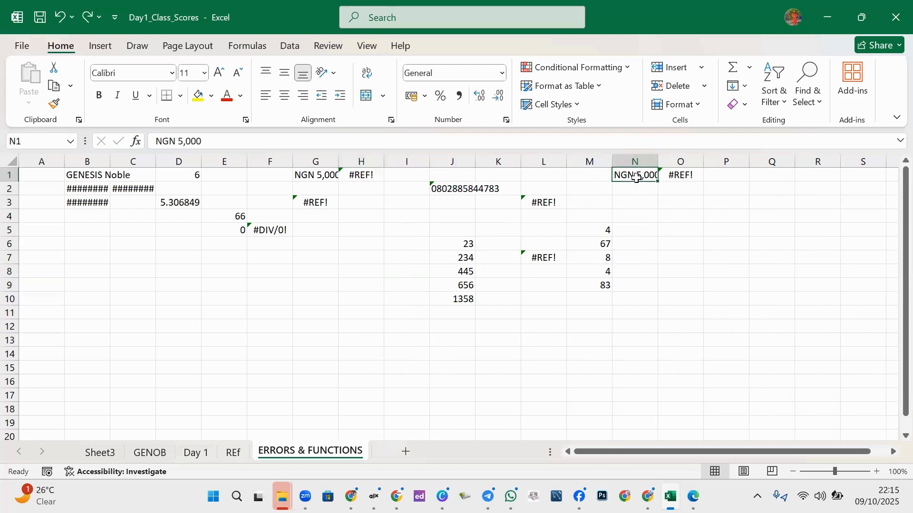
{"action": "left_click", "coordinate": [678, 257]}
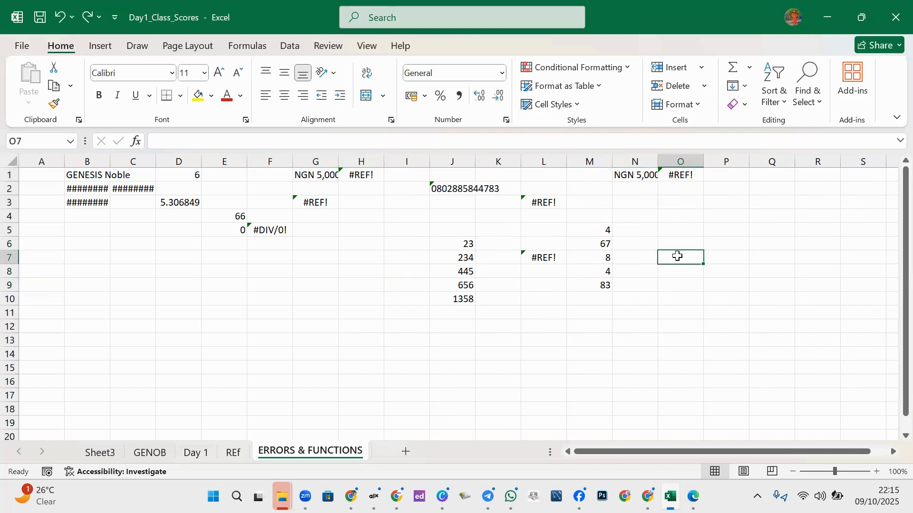
{"action": "type", "text": "="}
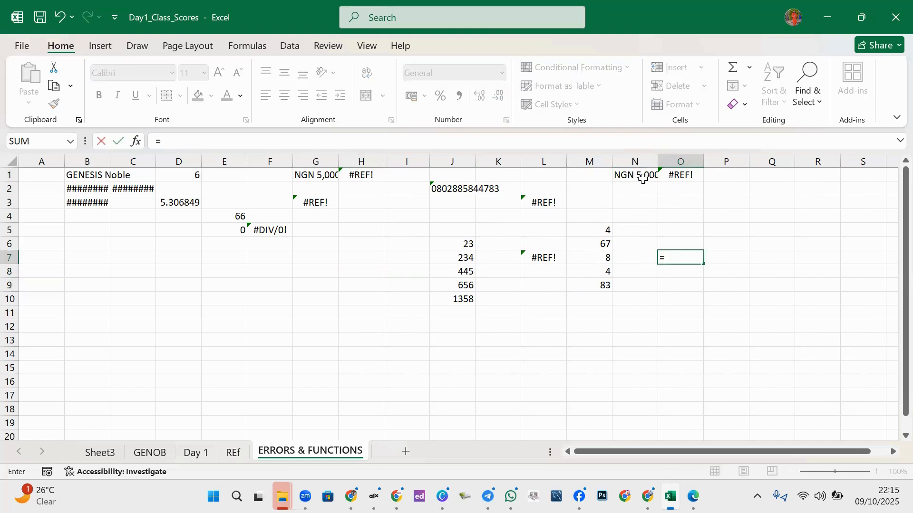
{"action": "left_click", "coordinate": [645, 182]}
{"action": "type", "text": "+"}
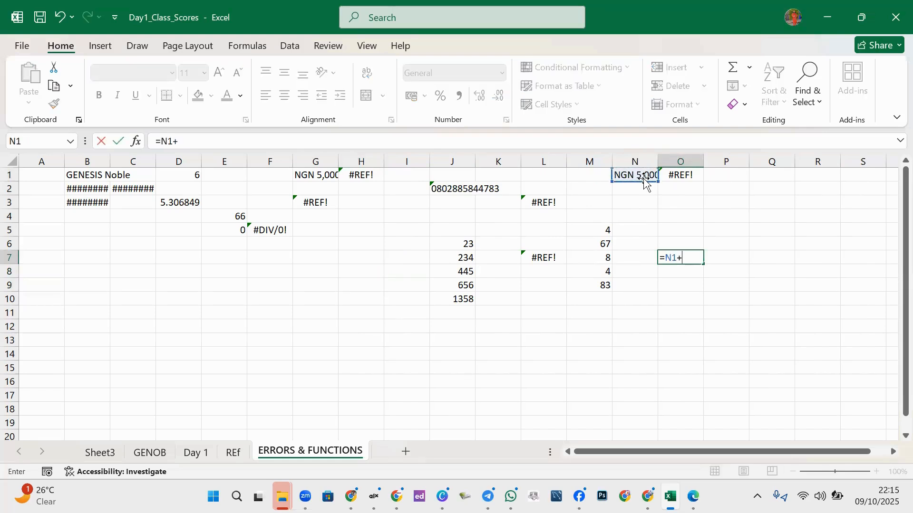
{"action": "left_click", "coordinate": [602, 287]}
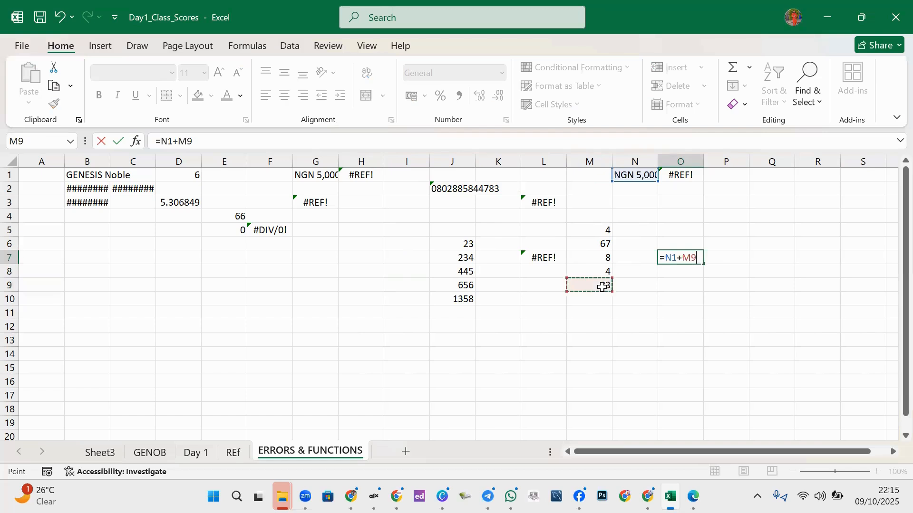
{"action": "key", "text": "Return"}
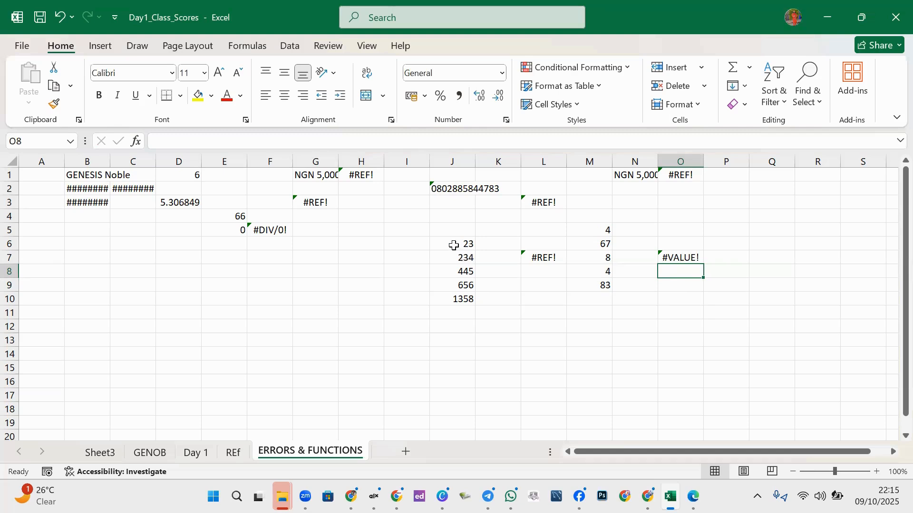
{"action": "left_click", "coordinate": [240, 338]}
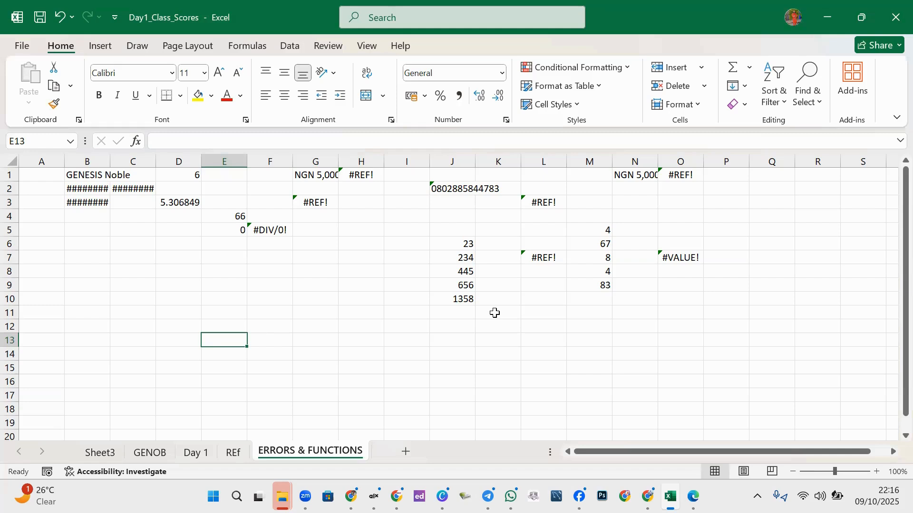
- Select J6:J9 to review the four numbers
{"action": "left_click", "coordinate": [255, 328]}
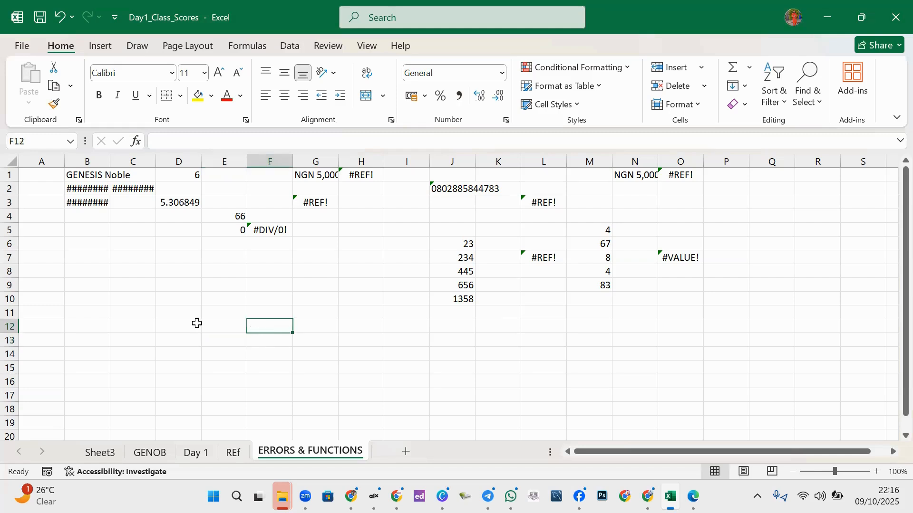
{"action": "left_click", "coordinate": [207, 313]}
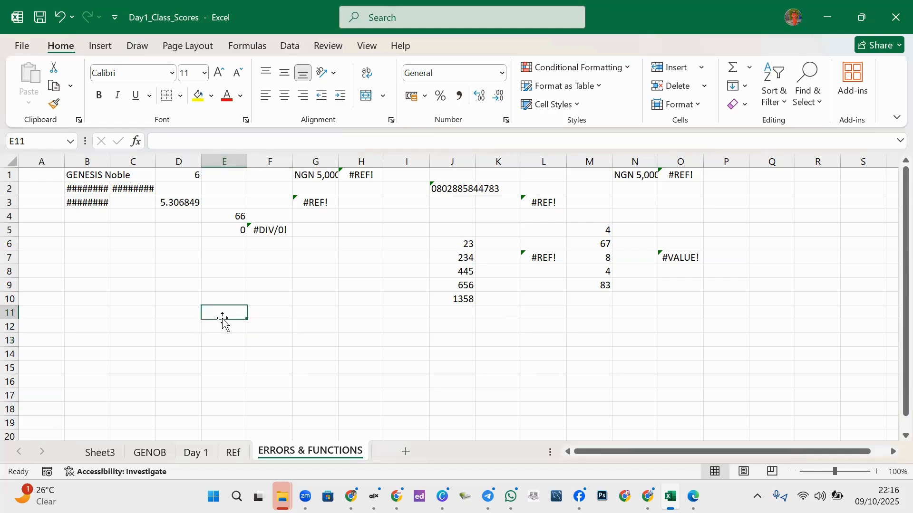
{"action": "left_click", "coordinate": [165, 283]}
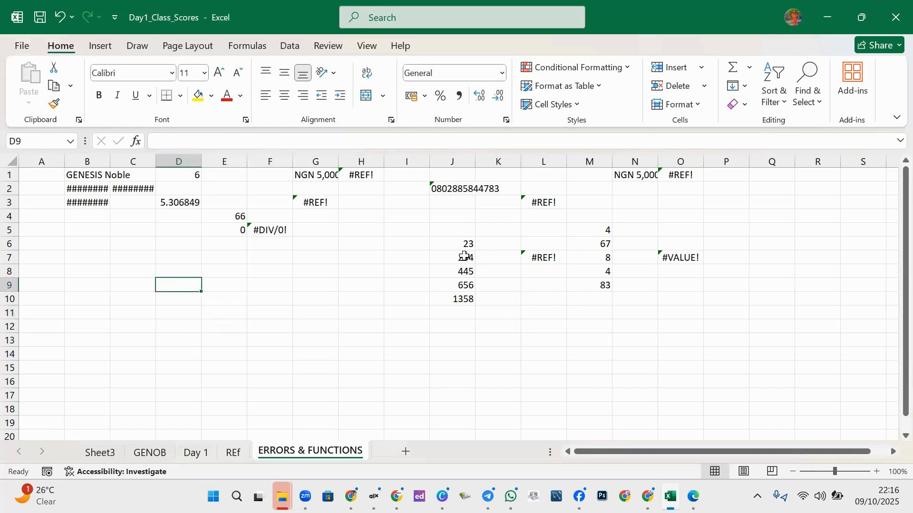
{"action": "left_click_drag", "start_coordinate": [465, 241], "coordinate": [464, 298]}
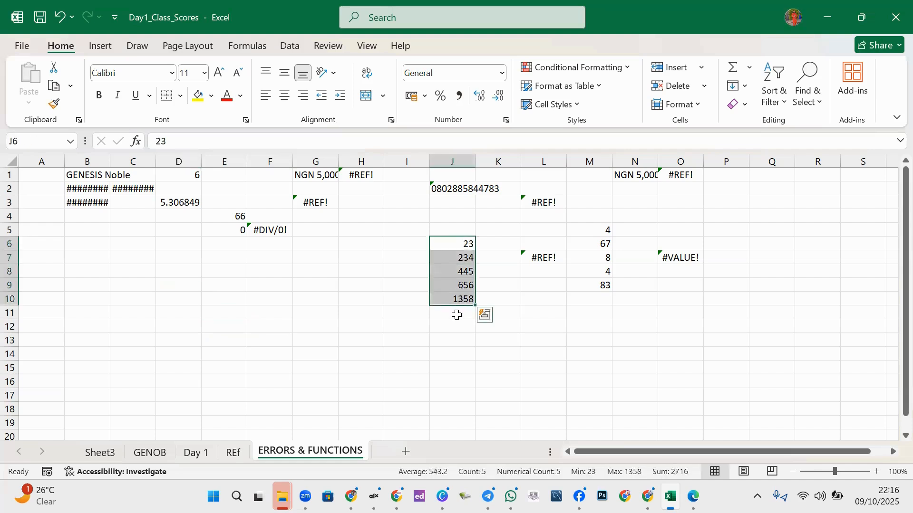
- Enter =J6+J7+J8+J9+J10 in J13, returning 2716
{"action": "left_click", "coordinate": [454, 337]}
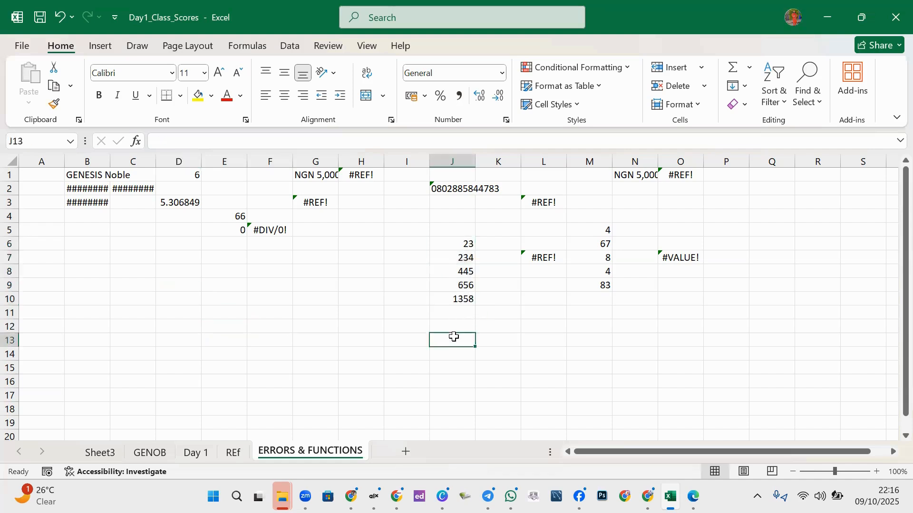
{"action": "type", "text": "="}
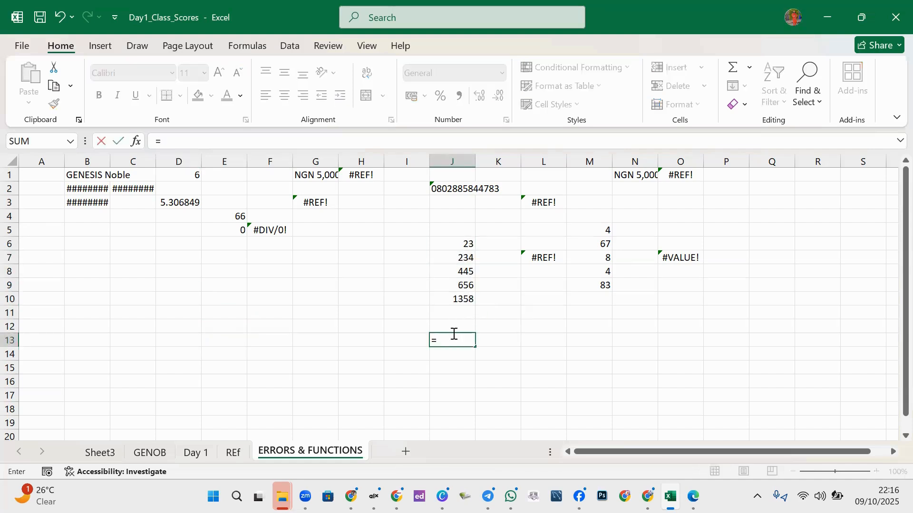
{"action": "left_click", "coordinate": [465, 242]}
{"action": "type", "text": "+"}
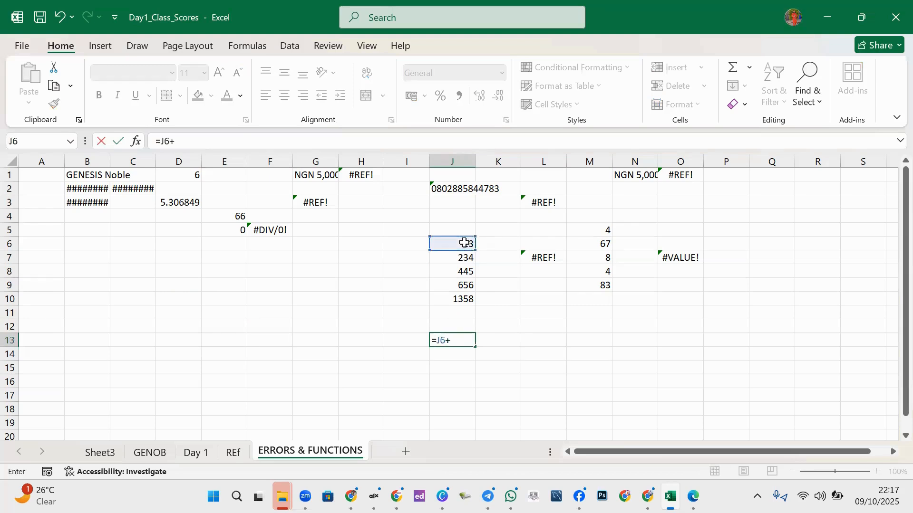
{"action": "left_click", "coordinate": [465, 258]}
{"action": "type", "text": "+"}
{"action": "left_click", "coordinate": [455, 271]}
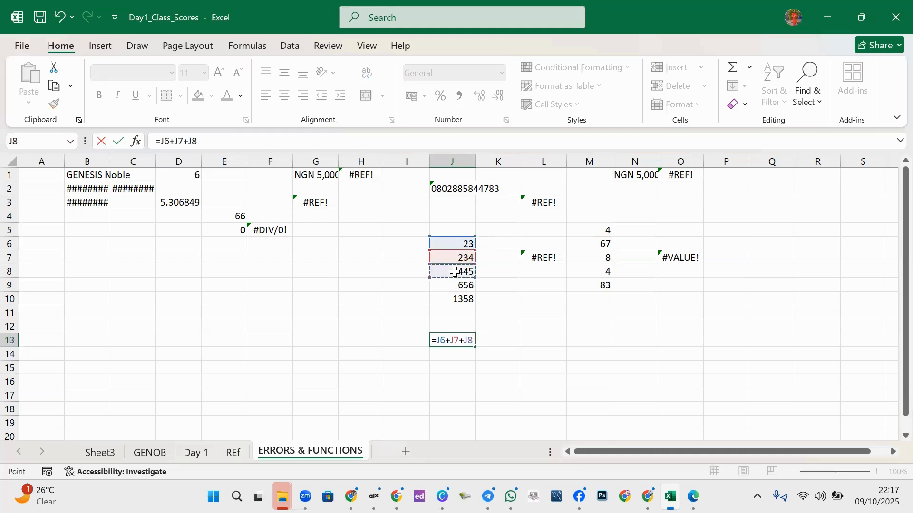
{"action": "type", "text": "+"}
{"action": "left_click", "coordinate": [458, 286]}
{"action": "type", "text": "+j"}
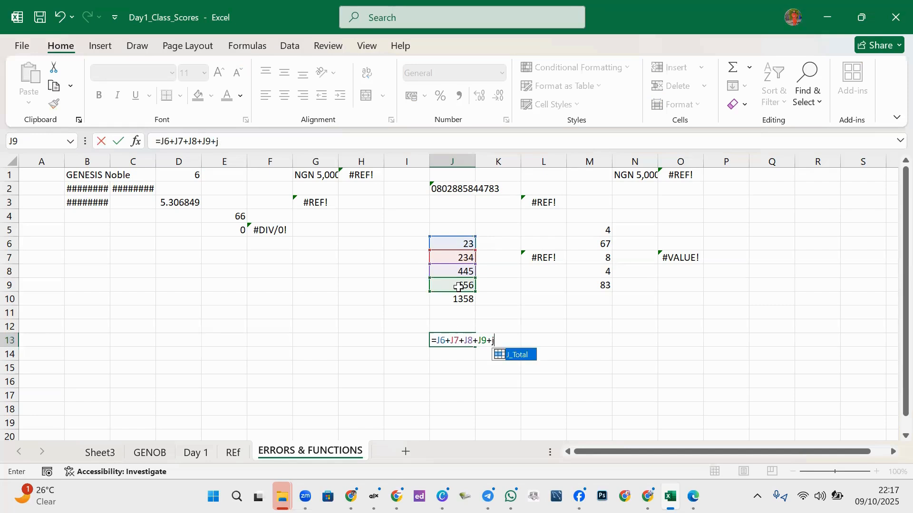
{"action": "type", "text": "10"}
{"action": "key", "text": "Return"}
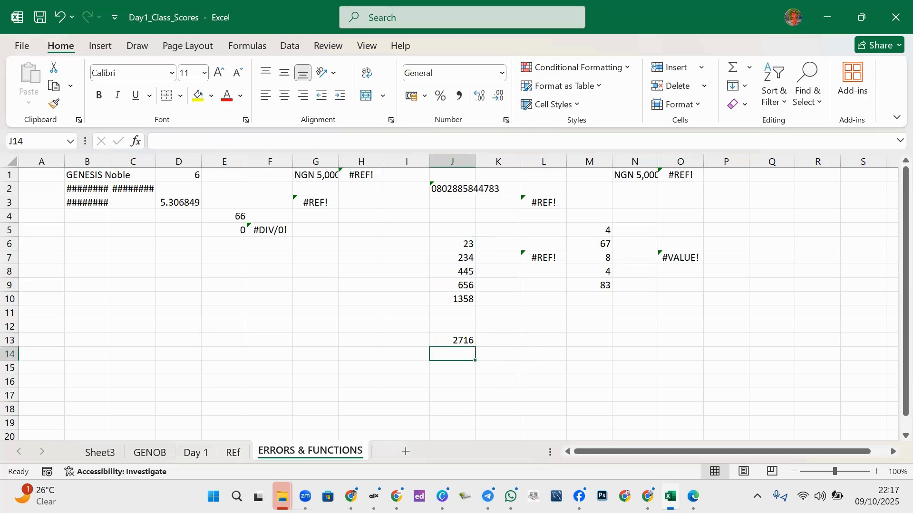
{"action": "left_click", "coordinate": [463, 340]}
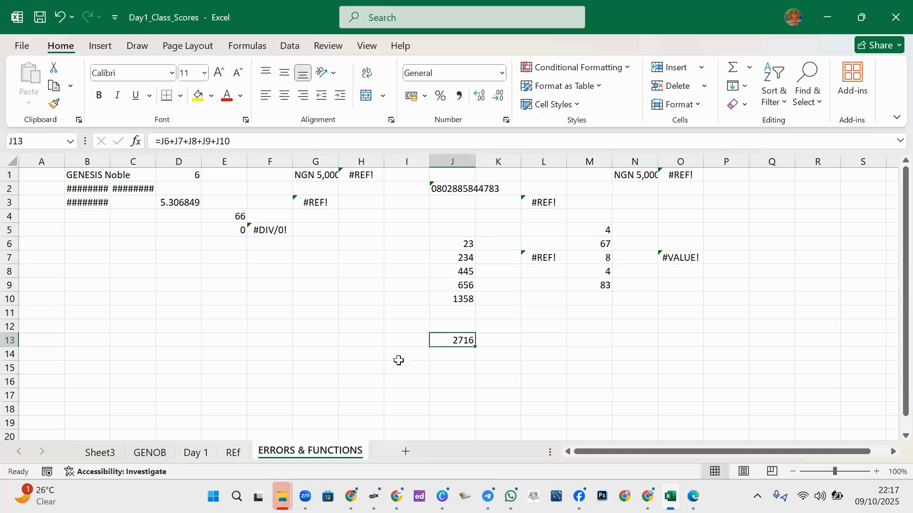
- Enter =SUM(J6:J10) in I13, which also returns 2716
{"action": "left_click", "coordinate": [401, 336]}
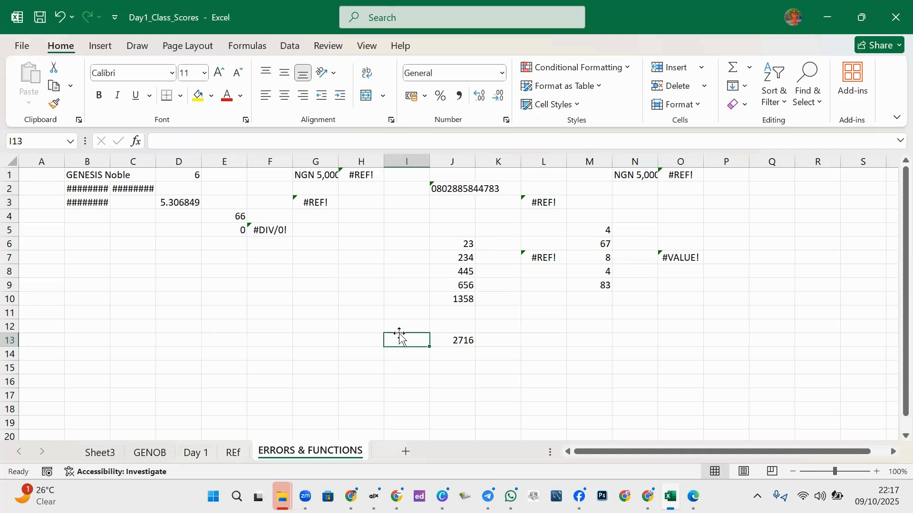
{"action": "type", "text": "+"}
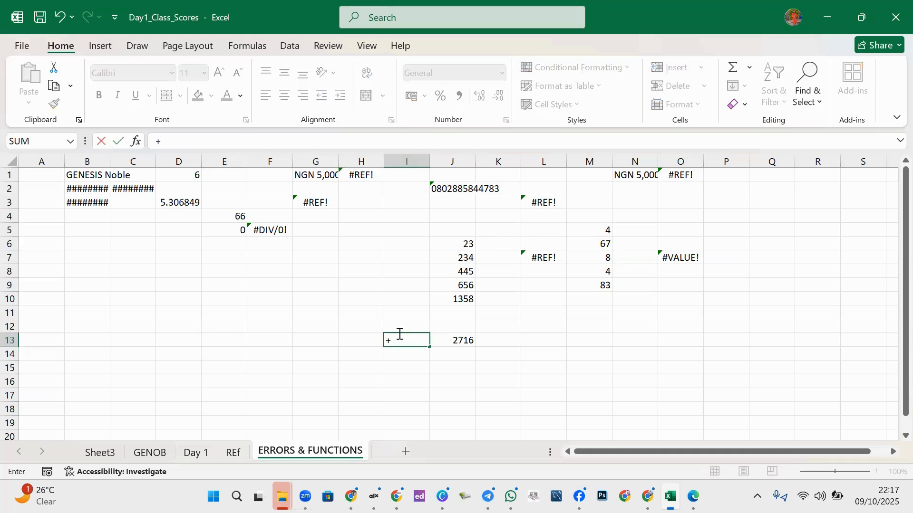
{"action": "key", "text": "BackSpace"}
{"action": "type", "text": "=s"}
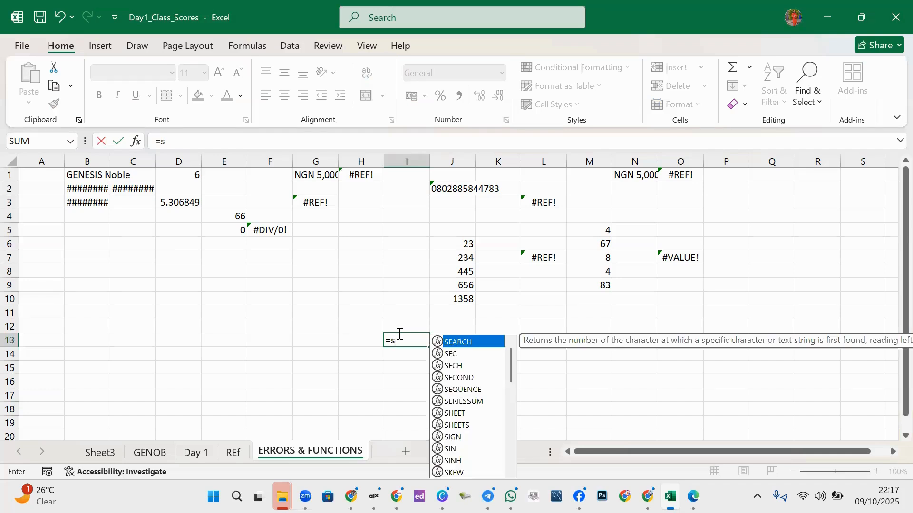
{"action": "key", "text": "BackSpace"}
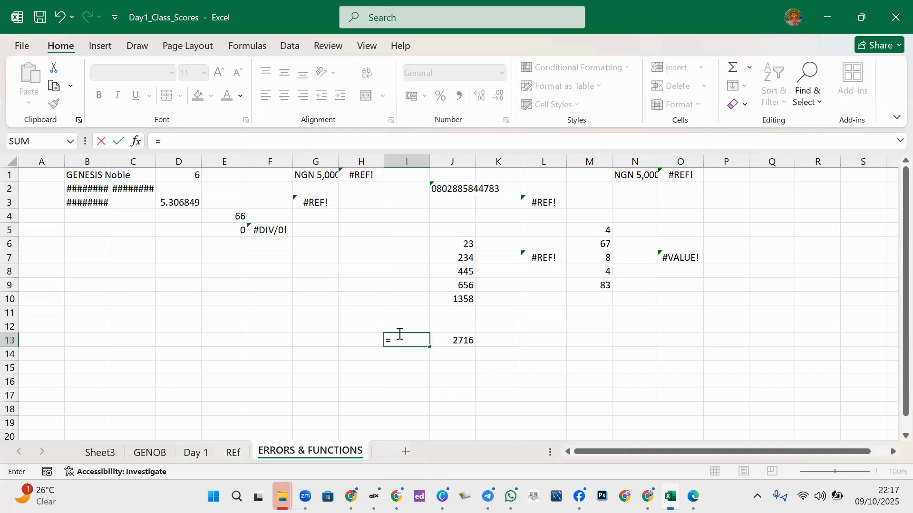
{"action": "type", "text": "SUM"}
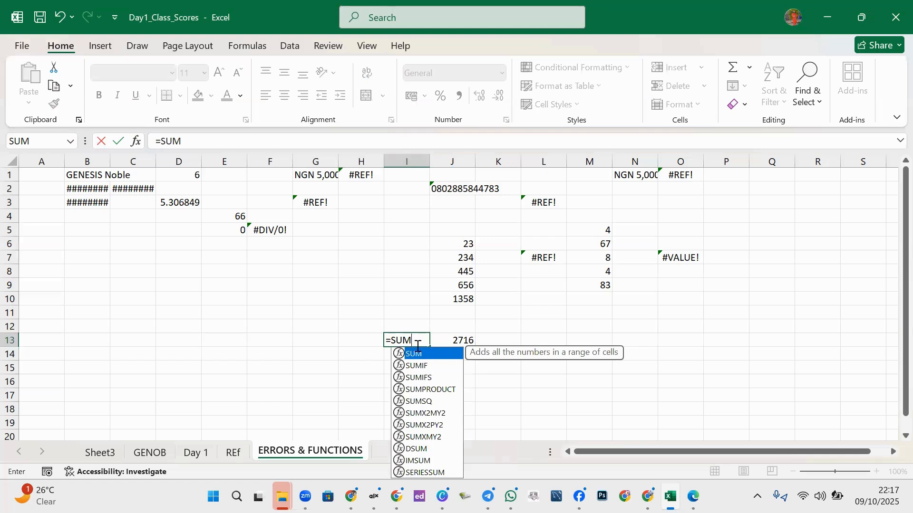
{"action": "type", "text": "("}
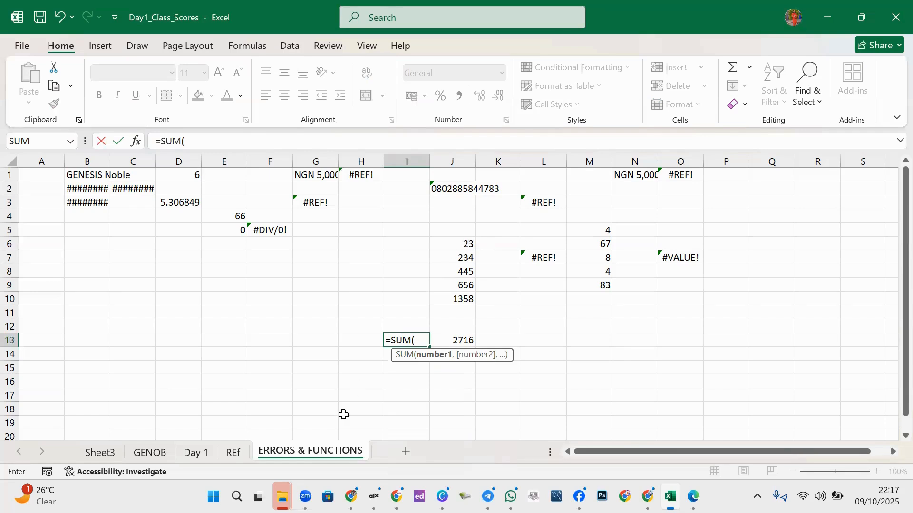
{"action": "type", "text": "J"}
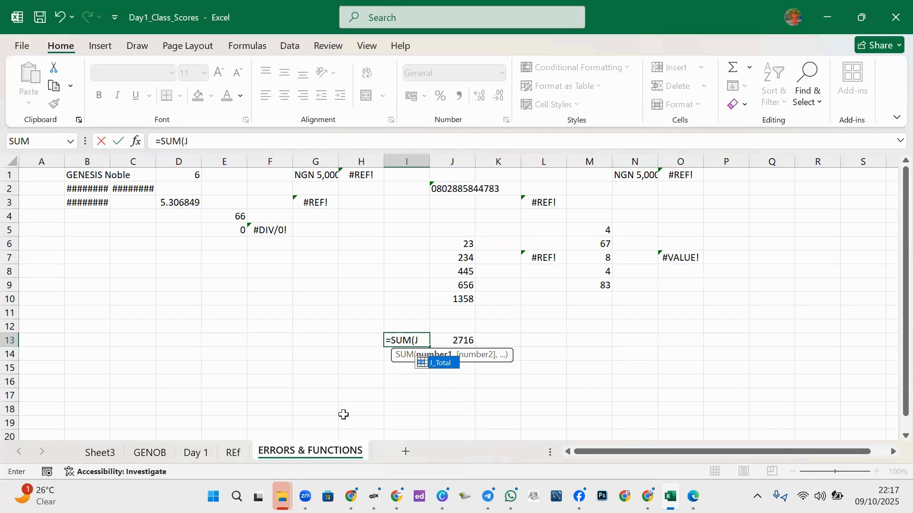
{"action": "type", "text": "3"}
{"action": "key", "text": "BackSpace"}
{"action": "type", "text": "5"}
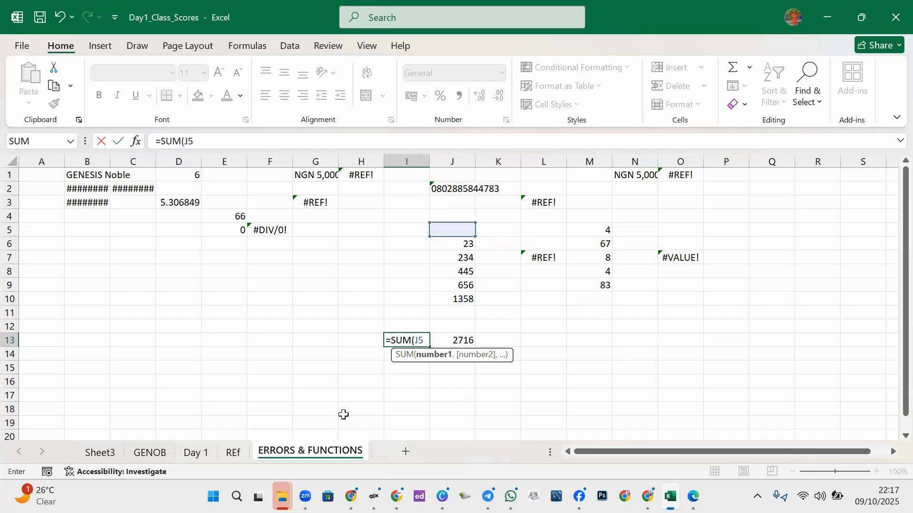
{"action": "key", "text": "BackSpace"}
{"action": "type", "text": "6"}
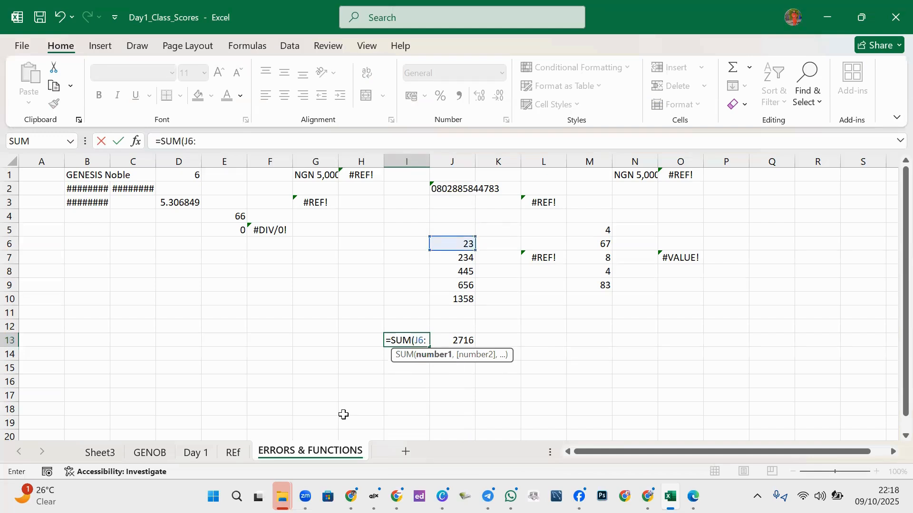
{"action": "type", "text": ":J10"}
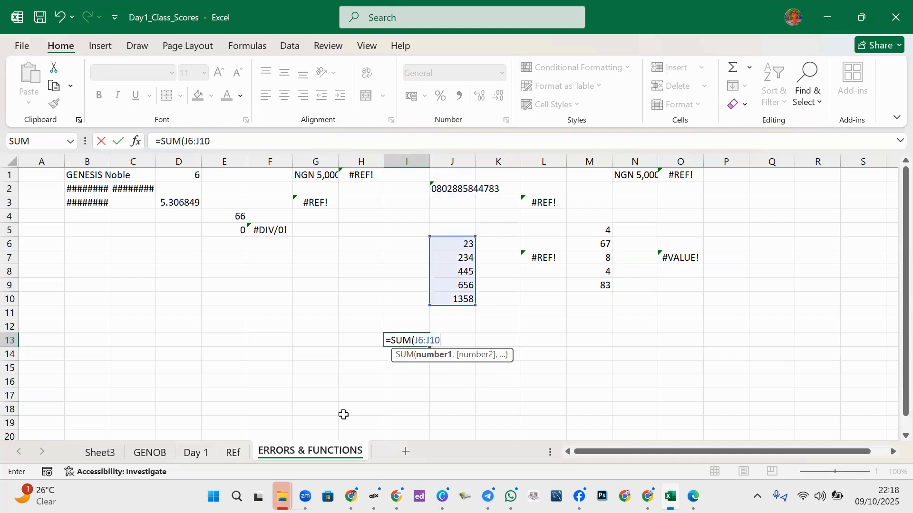
{"action": "type", "text": ")"}
{"action": "key", "text": "Return"}
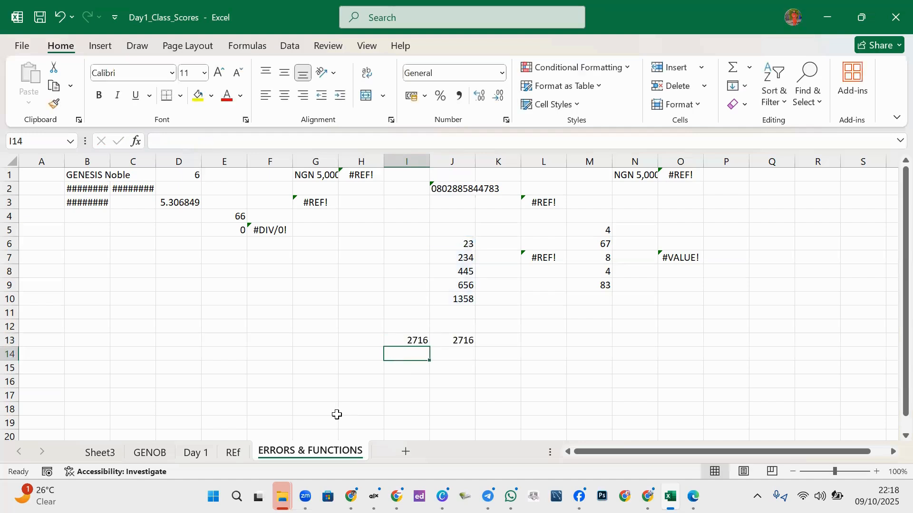
{"action": "left_click", "coordinate": [425, 336]}
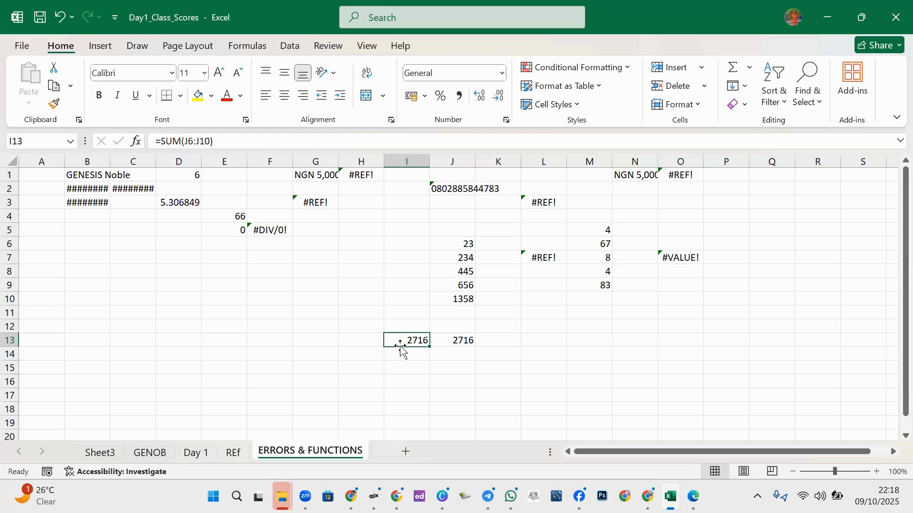
- Delete the two 2716 totals in row 13 and fill column J's 656/1358 pattern down to J28
{"action": "left_click_drag", "start_coordinate": [418, 340], "coordinate": [485, 343]}
{"action": "key", "text": "Delete"}
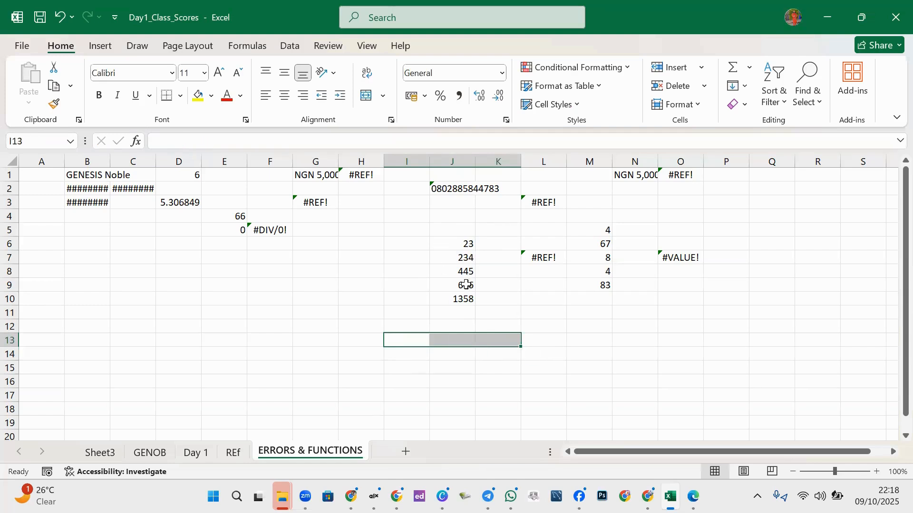
{"action": "left_click_drag", "start_coordinate": [466, 284], "coordinate": [479, 462]}
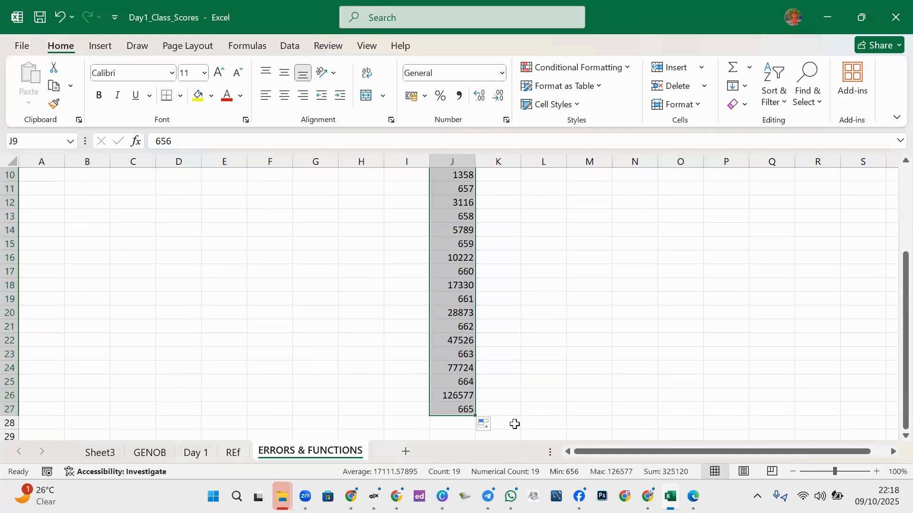
{"action": "left_click_drag", "start_coordinate": [475, 416], "coordinate": [479, 449]}
{"action": "left_click_drag", "start_coordinate": [892, 390], "coordinate": [889, 323]}
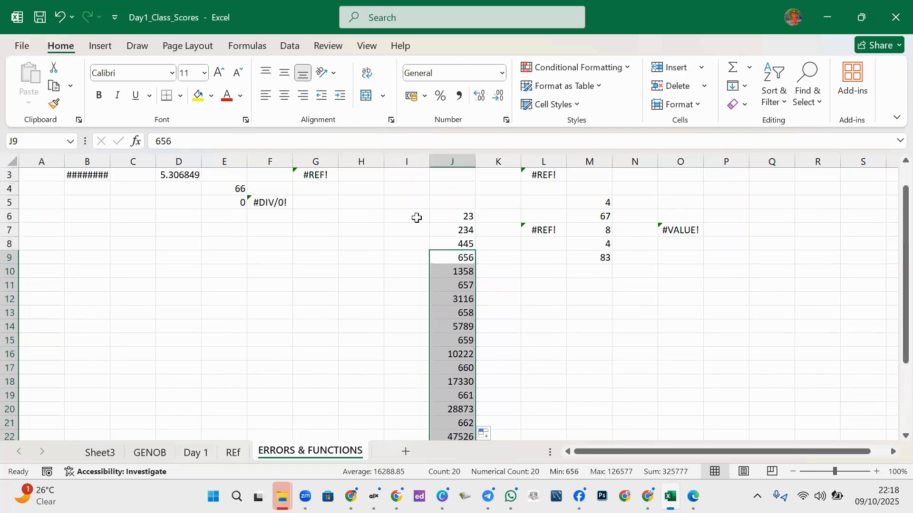
{"action": "left_click", "coordinate": [463, 218]}
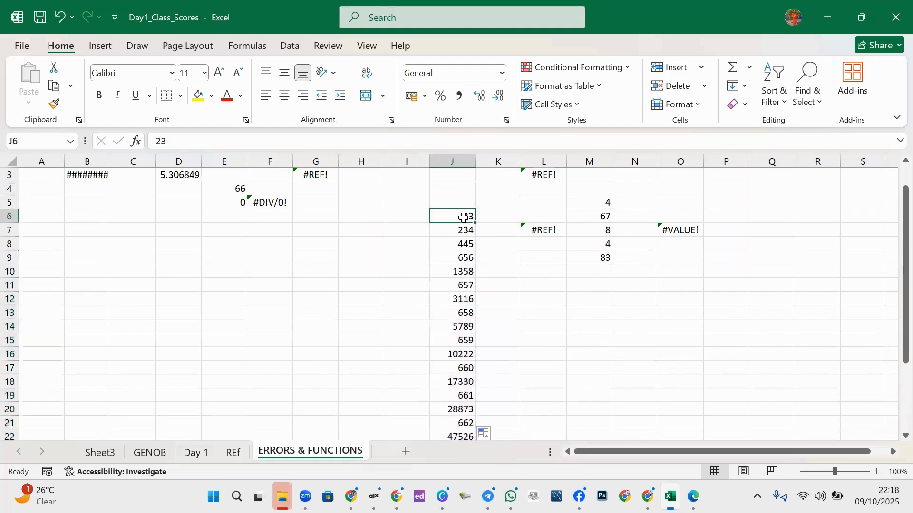
{"action": "left_click_drag", "start_coordinate": [894, 312], "coordinate": [394, 285]}
{"action": "left_click", "coordinate": [459, 421]}
{"action": "left_click", "coordinate": [379, 273]}
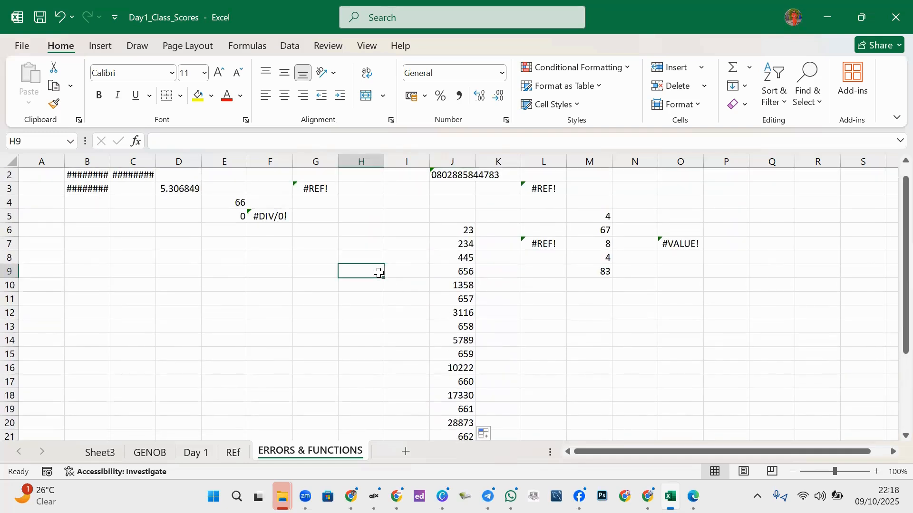
{"action": "type", "text": "="}
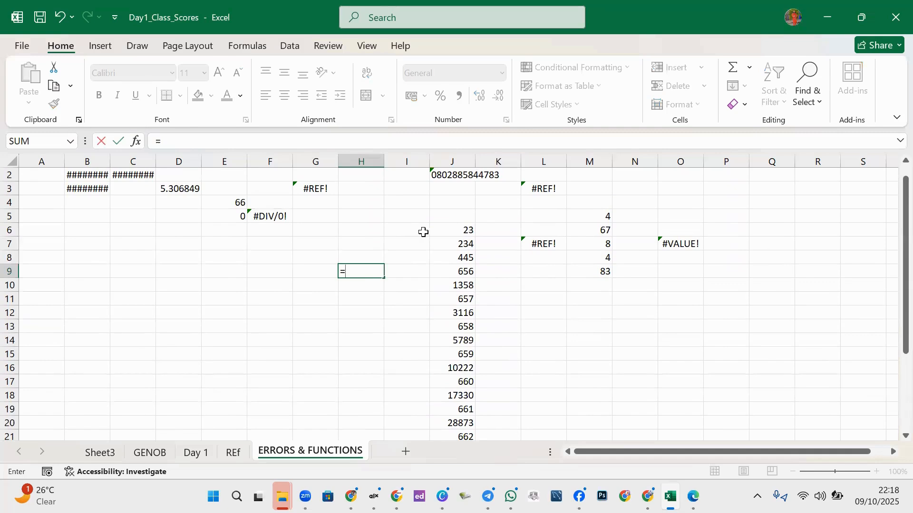
{"action": "type", "text": "J"}
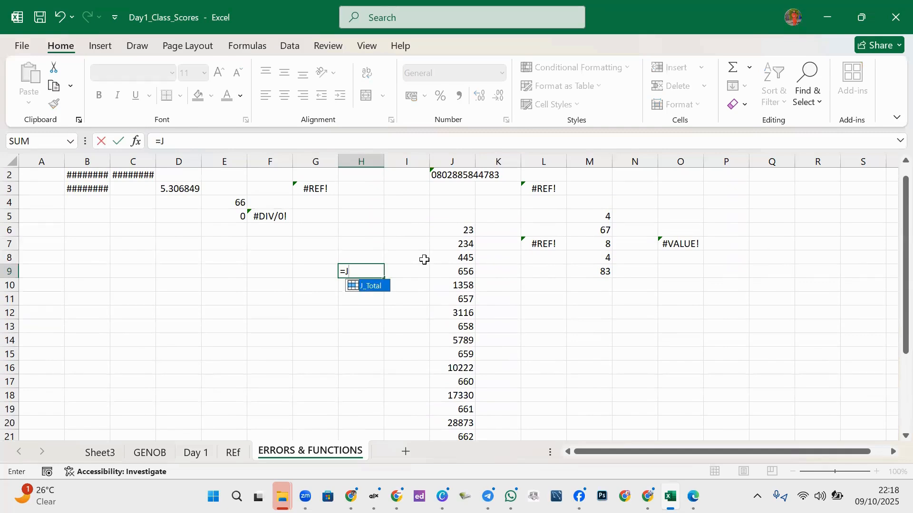
{"action": "type", "text": "6+J"}
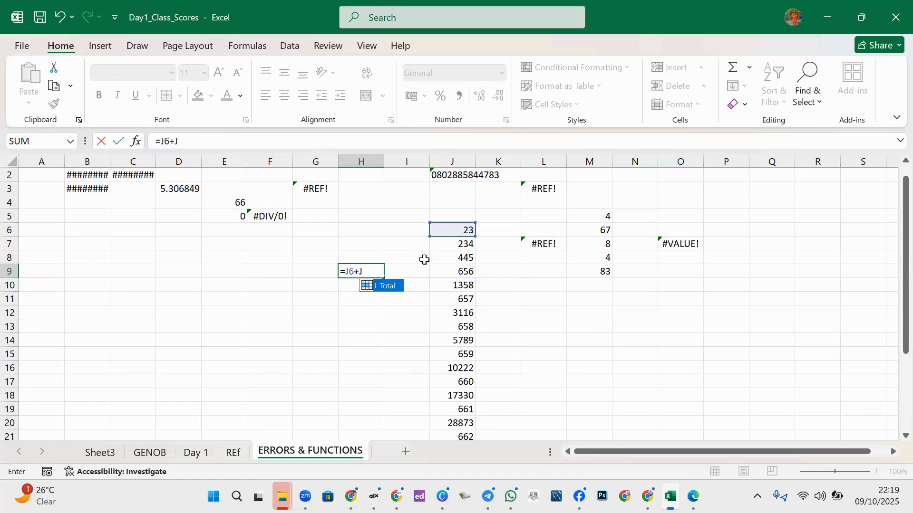
{"action": "type", "text": "7"}
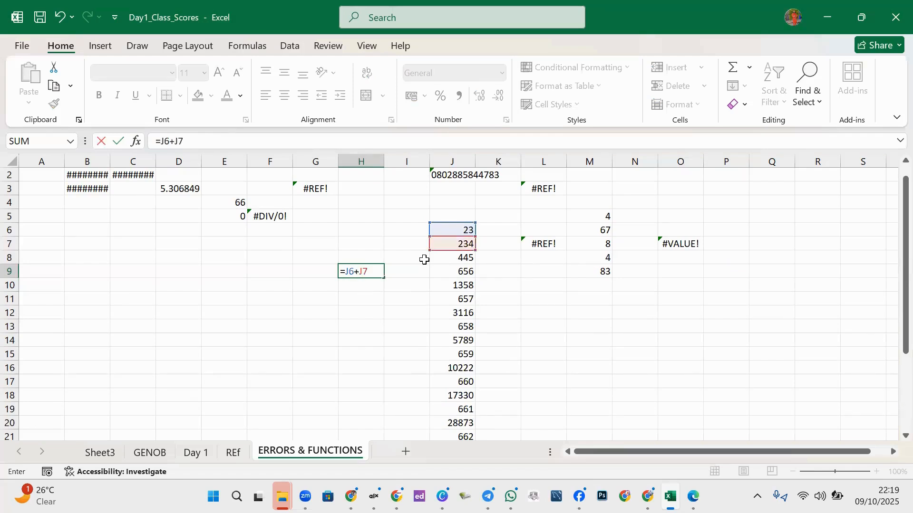
{"action": "type", "text": "+J9"}
{"action": "key", "text": "BackSpace"}
{"action": "type", "text": "8+J"}
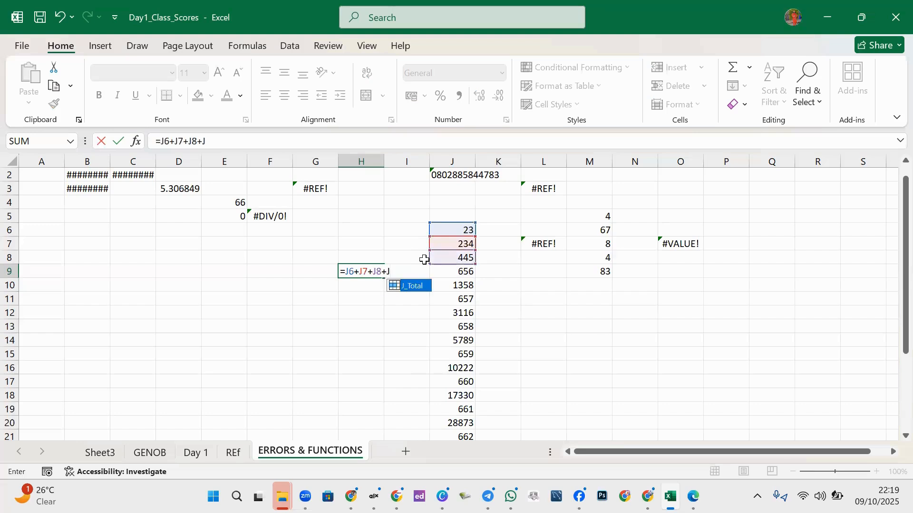
{"action": "type", "text": "9+J10"}
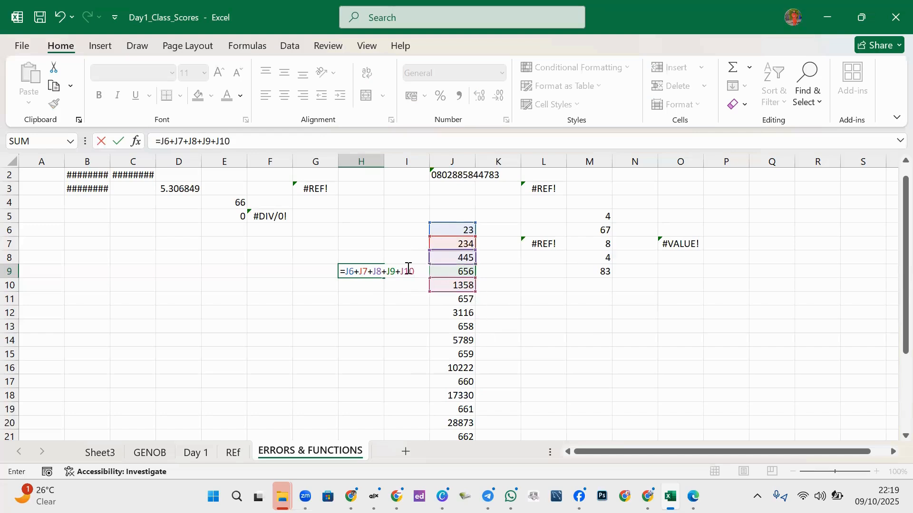
{"action": "key", "text": "BackSpace"}
{"action": "key", "text": "BackSpace"}
{"action": "key", "text": "BackSpace"}
{"action": "key", "text": "BackSpace"}
{"action": "key", "text": "BackSpace"}
{"action": "key", "text": "BackSpace"}
{"action": "key", "text": "BackSpace"}
{"action": "key", "text": "BackSpace"}
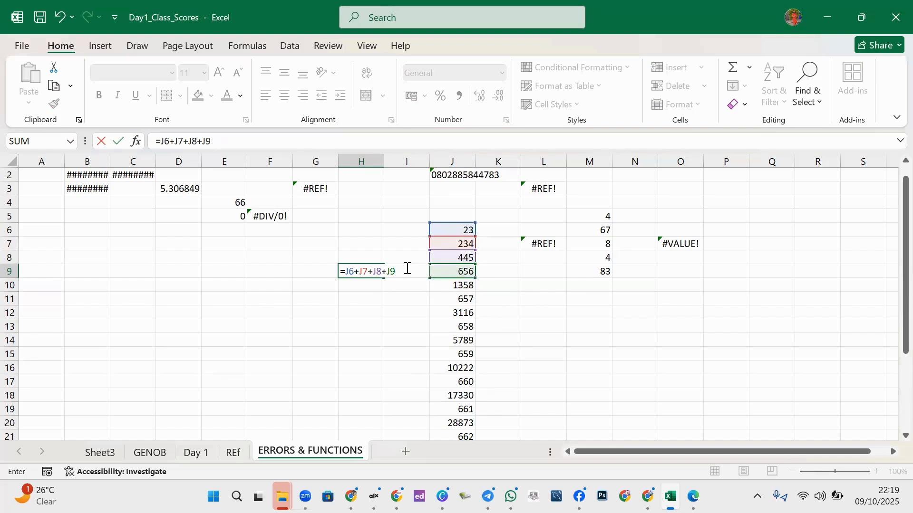
{"action": "key", "text": "BackSpace"}
{"action": "key", "text": "BackSpace"}
{"action": "key", "text": "BackSpace"}
{"action": "key", "text": "BackSpace"}
{"action": "key", "text": "BackSpace"}
{"action": "key", "text": "BackSpace"}
{"action": "key", "text": "BackSpace"}
{"action": "key", "text": "BackSpace"}
{"action": "key", "text": "BackSpace"}
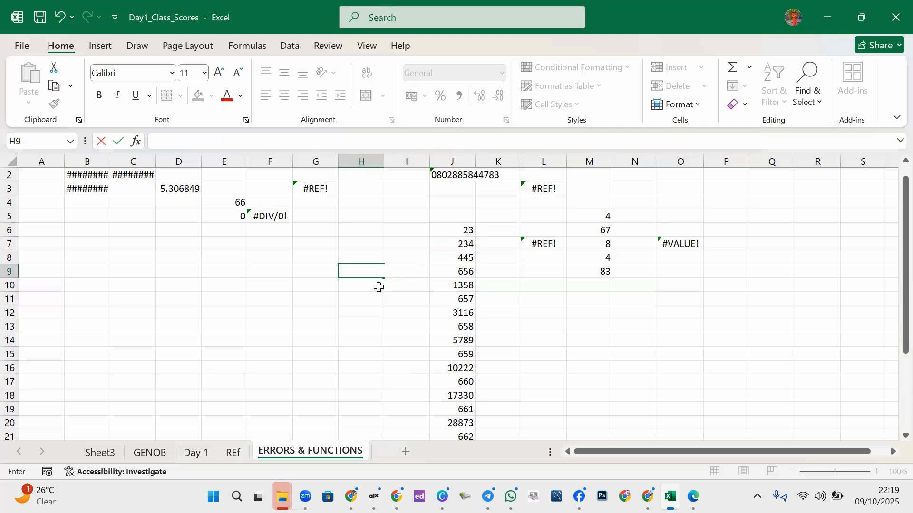
- Enter =SUM(J6:J28) in H9 so it totals the extended J column as 326479
{"action": "left_click", "coordinate": [373, 288]}
{"action": "left_click", "coordinate": [354, 272]}
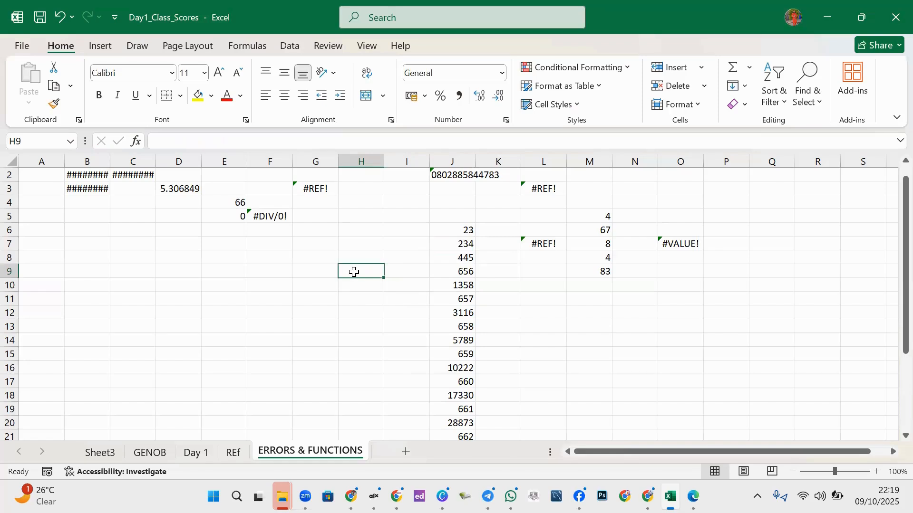
{"action": "type", "text": "=SU"}
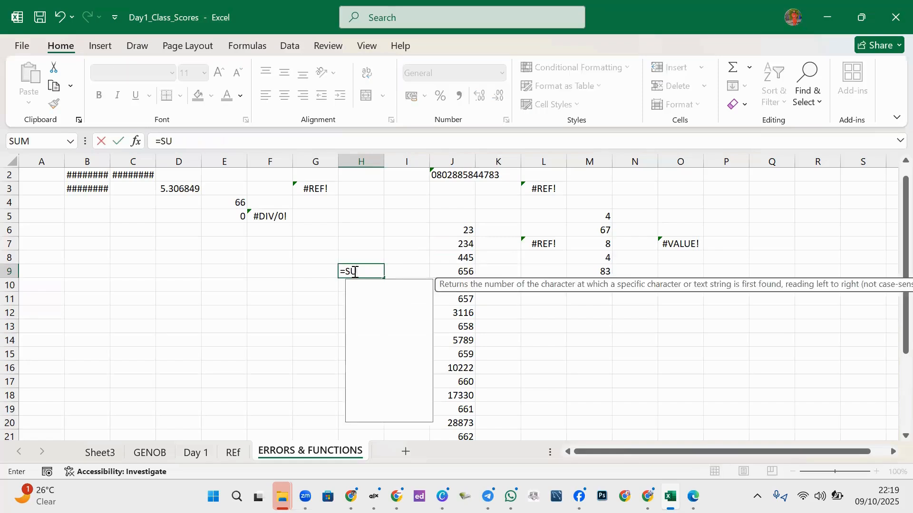
{"action": "type", "text": "M"}
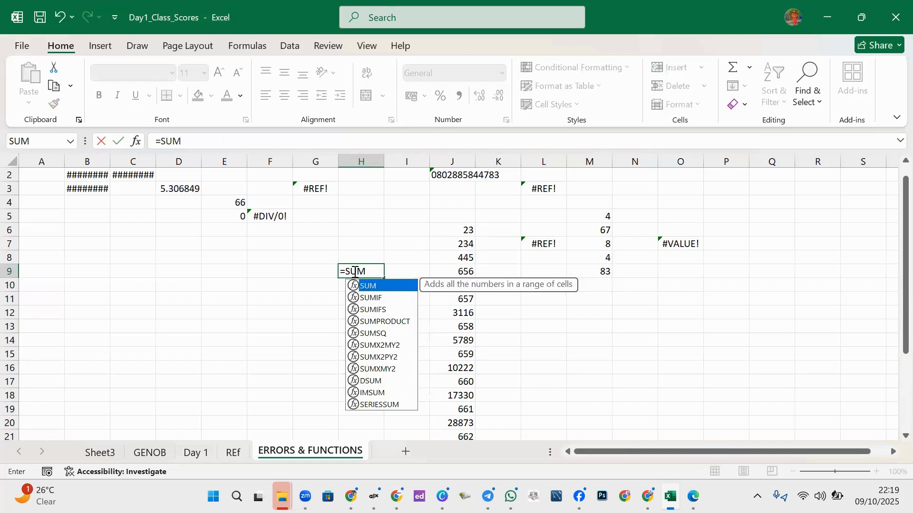
{"action": "type", "text": "("}
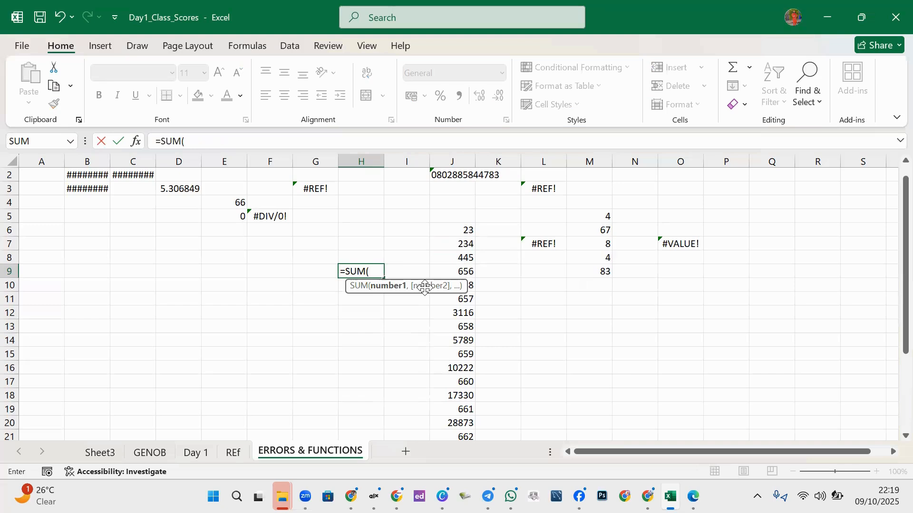
{"action": "type", "text": "J6:"}
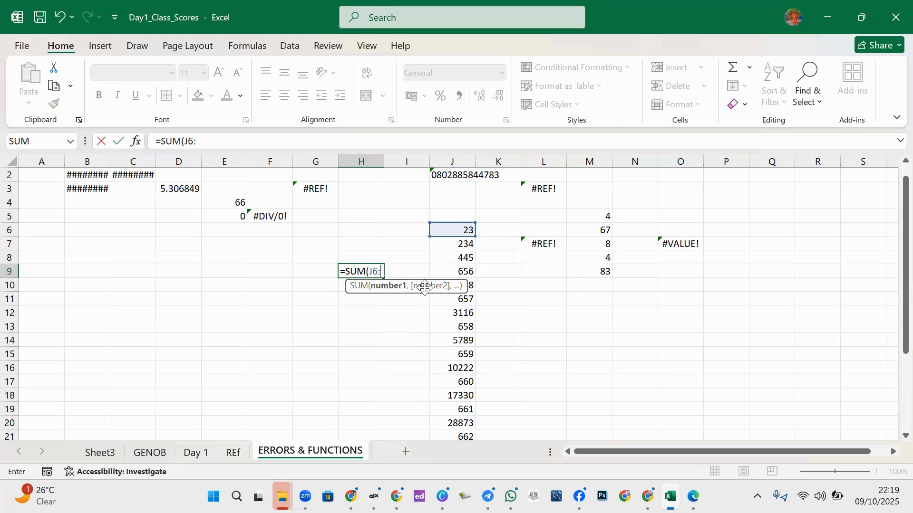
{"action": "type", "text": "J28"}
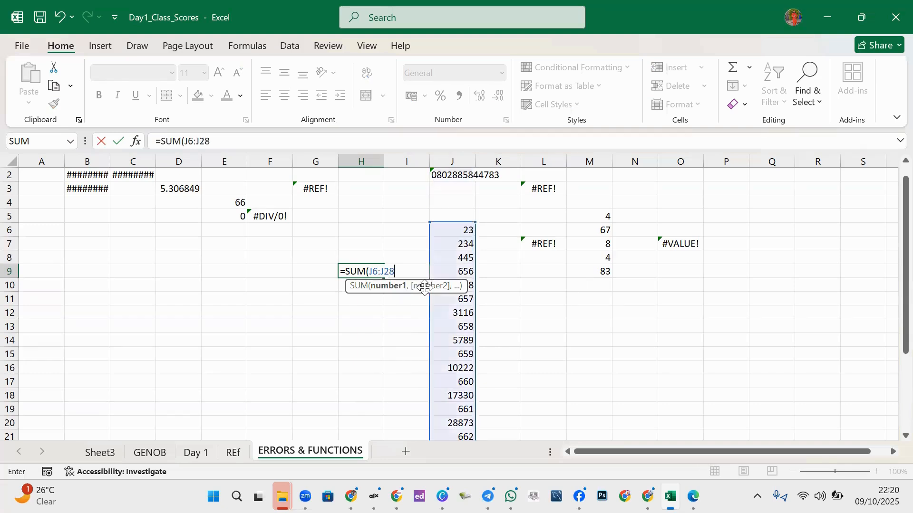
{"action": "type", "text": ")"}
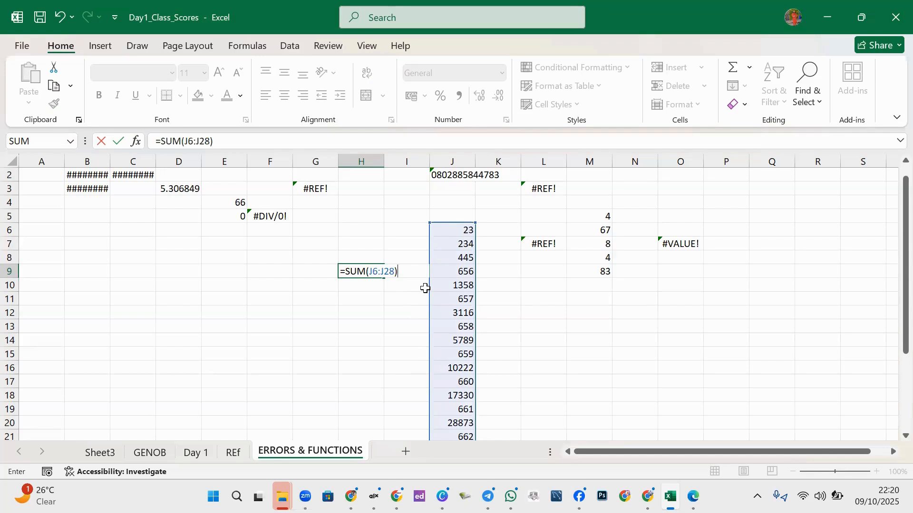
{"action": "key", "text": "Return"}
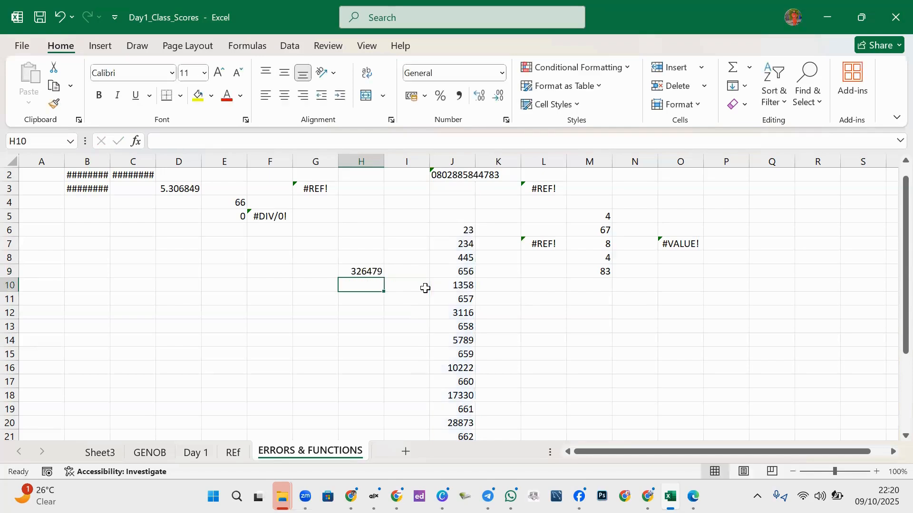
{"action": "left_click", "coordinate": [370, 274]}
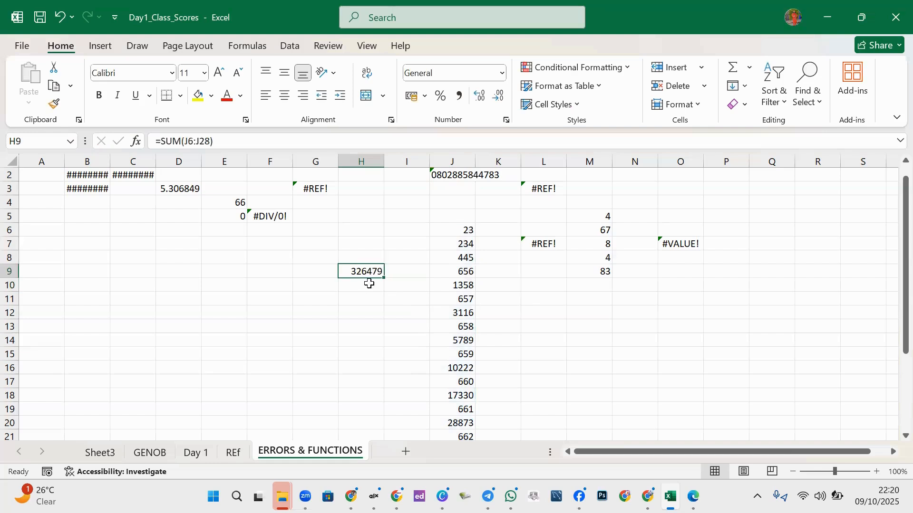
{"action": "left_click", "coordinate": [412, 273]}
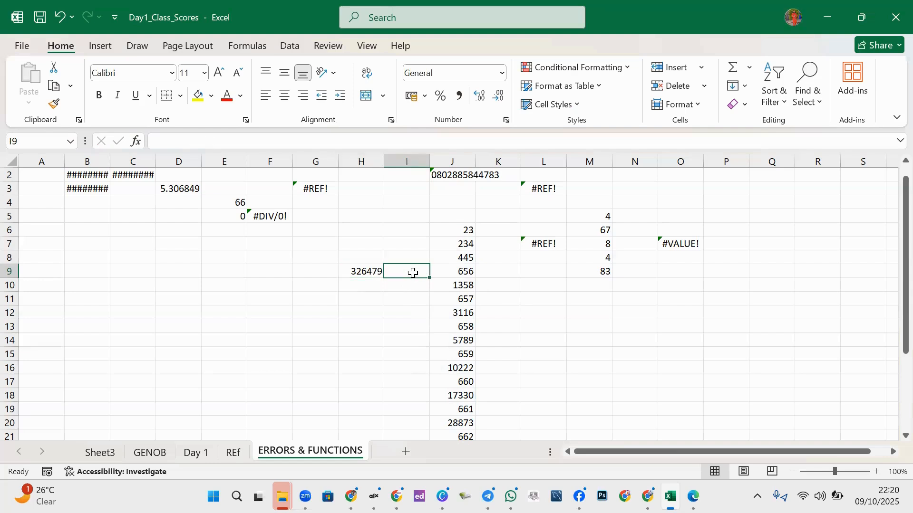
{"action": "type", "text": "="}
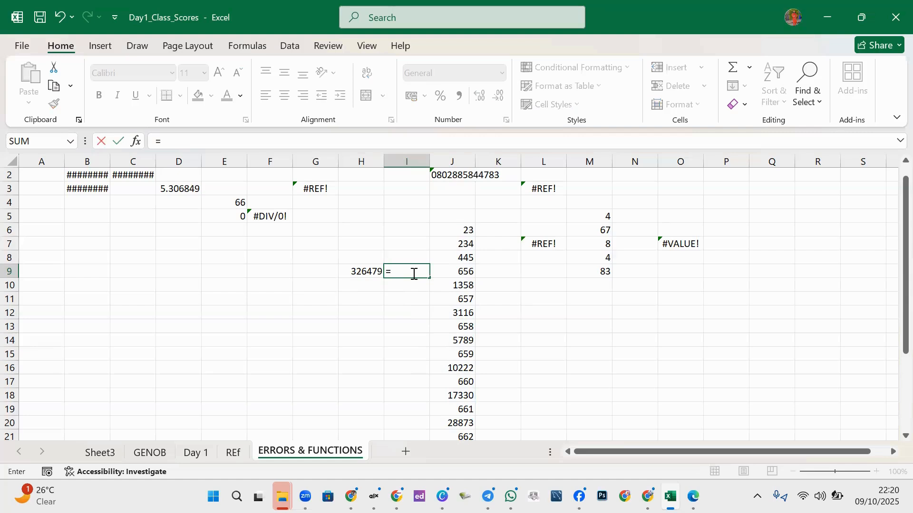
{"action": "type", "text": "J6"}
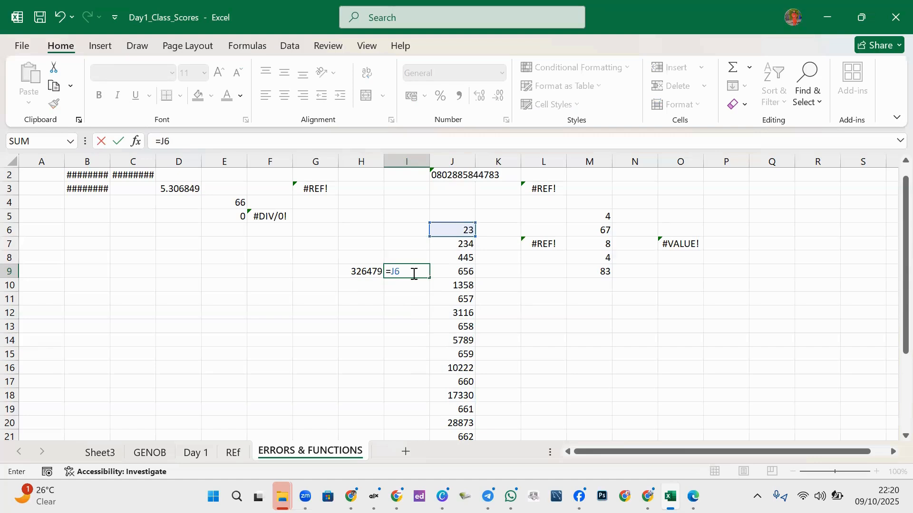
{"action": "type", "text": "+J7+J8"}
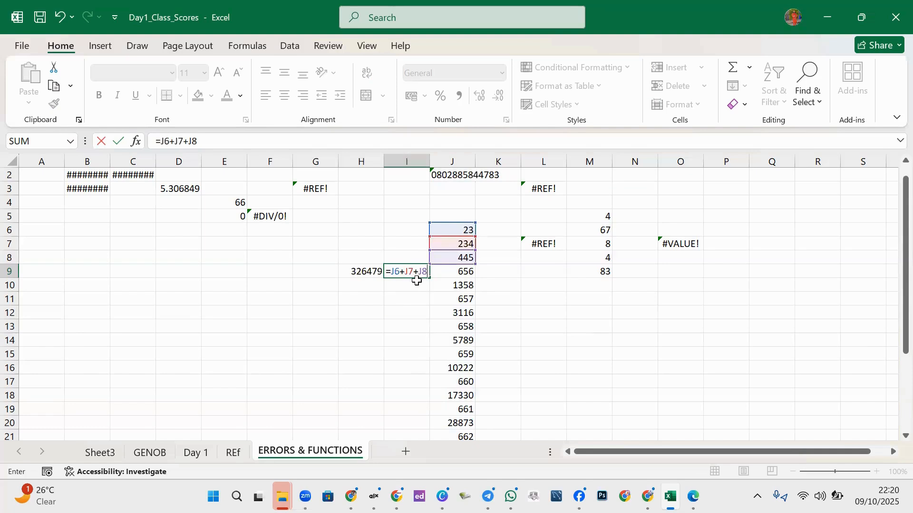
{"action": "key", "text": "BackSpace"}
{"action": "key", "text": "BackSpace"}
{"action": "key", "text": "BackSpace"}
{"action": "key", "text": "BackSpace"}
{"action": "key", "text": "BackSpace"}
{"action": "key", "text": "BackSpace"}
{"action": "key", "text": "BackSpace"}
{"action": "key", "text": "BackSpace"}
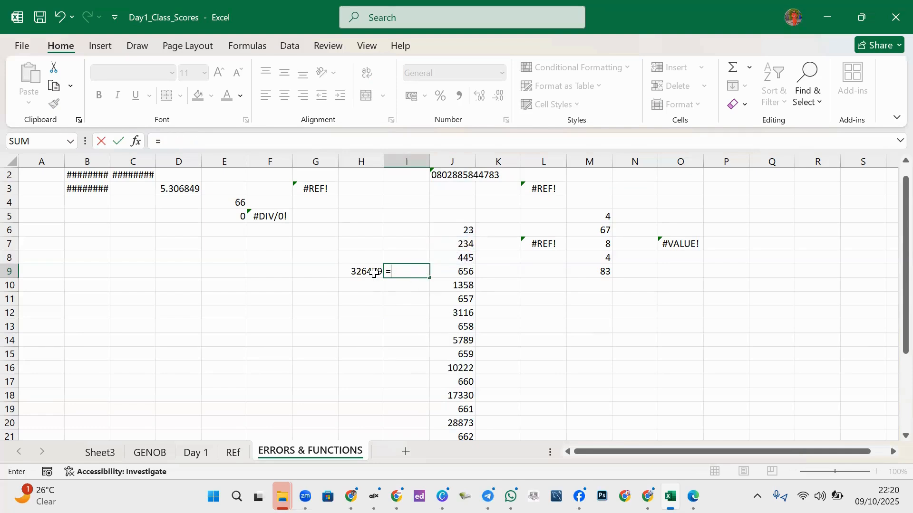
{"action": "key", "text": "Escape"}
{"action": "left_click", "coordinate": [387, 316]}
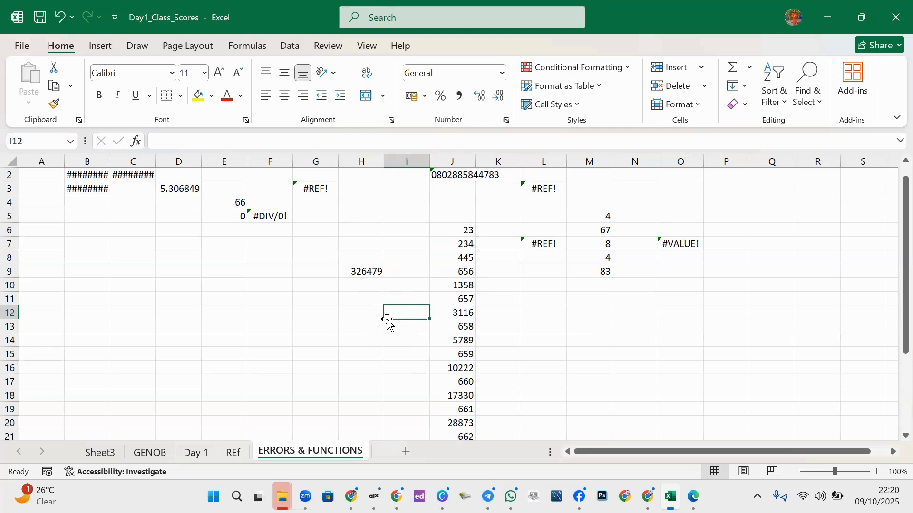
{"action": "left_click", "coordinate": [381, 284]}
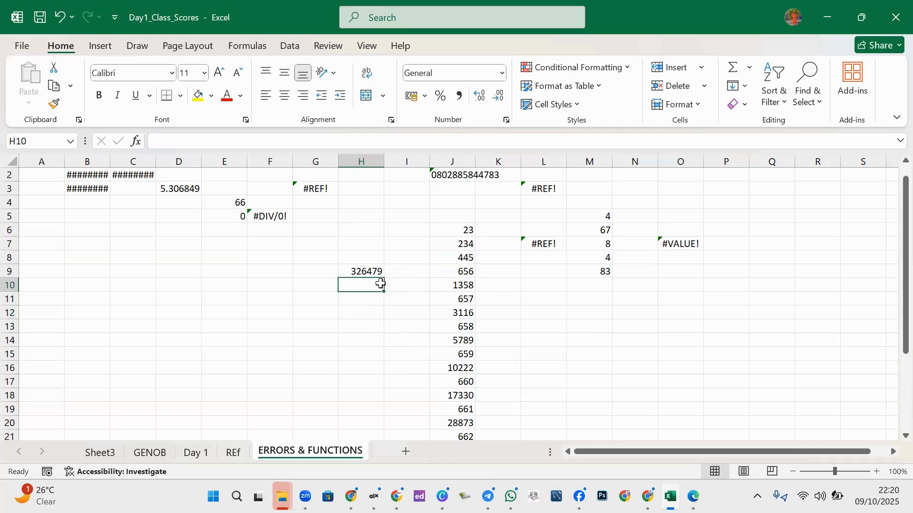
{"action": "left_click", "coordinate": [295, 281]}
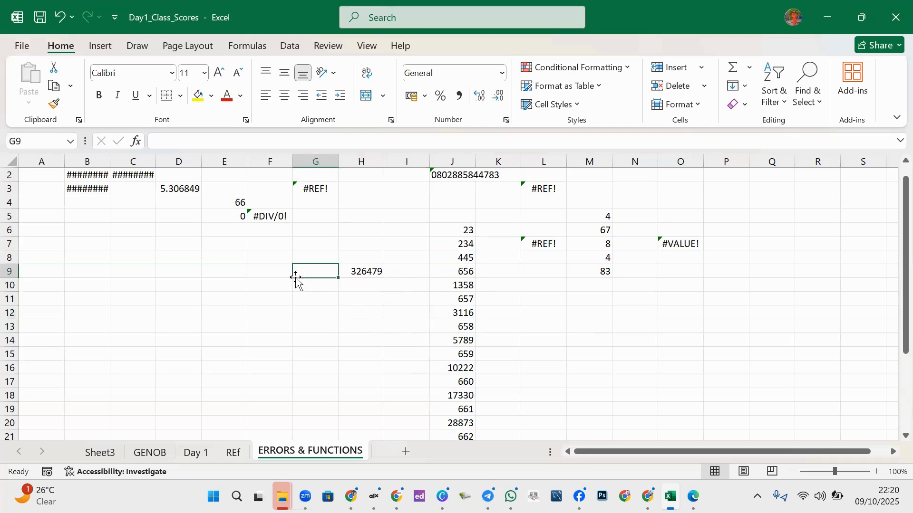
{"action": "left_click", "coordinate": [230, 283]}
- Type the labels SUM, MIN and MAX into E9, E10 and E11
{"action": "left_click", "coordinate": [245, 270]}
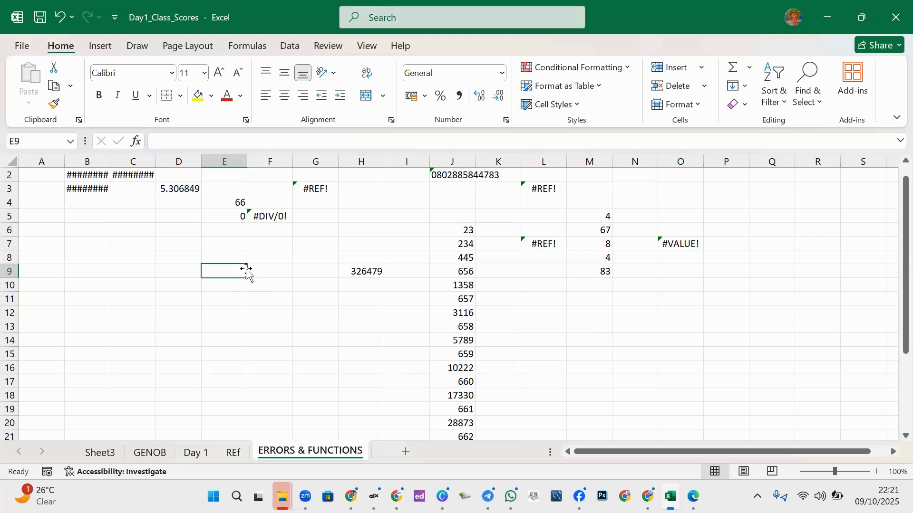
{"action": "type", "text": "SUM"}
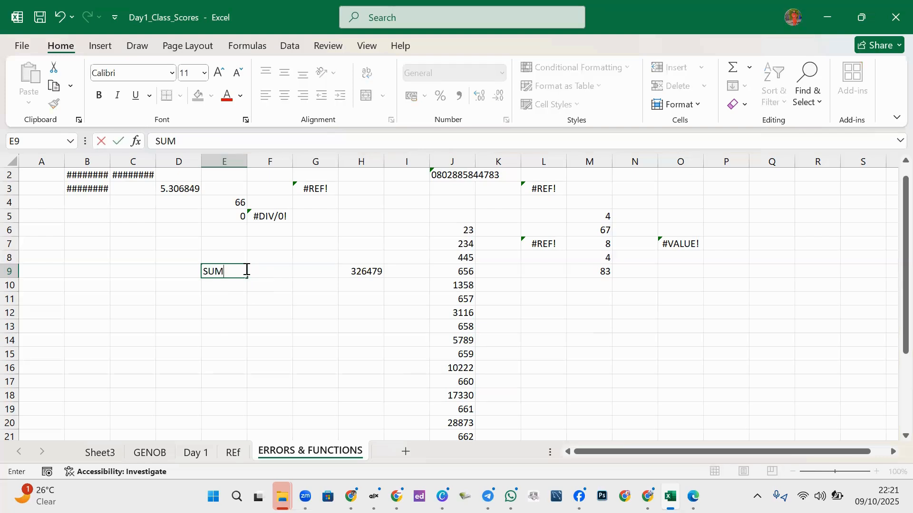
{"action": "key", "text": "Return"}
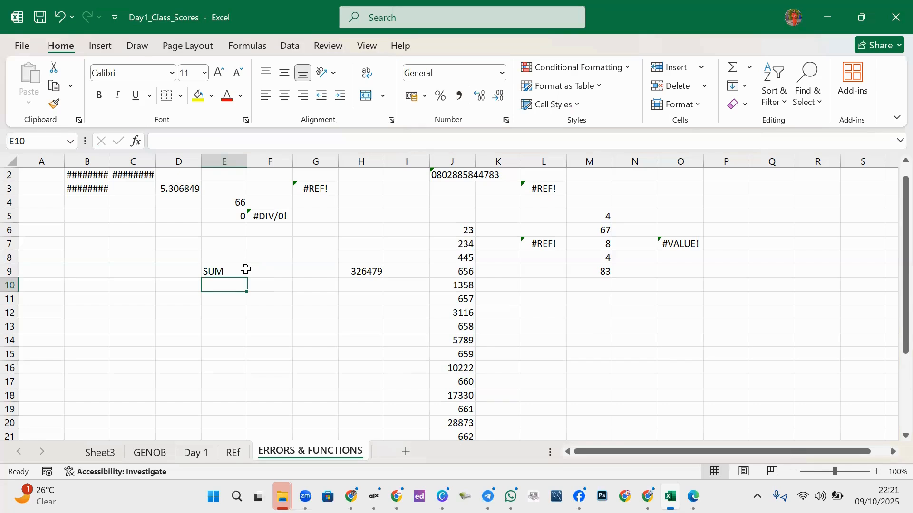
{"action": "type", "text": "MIN"}
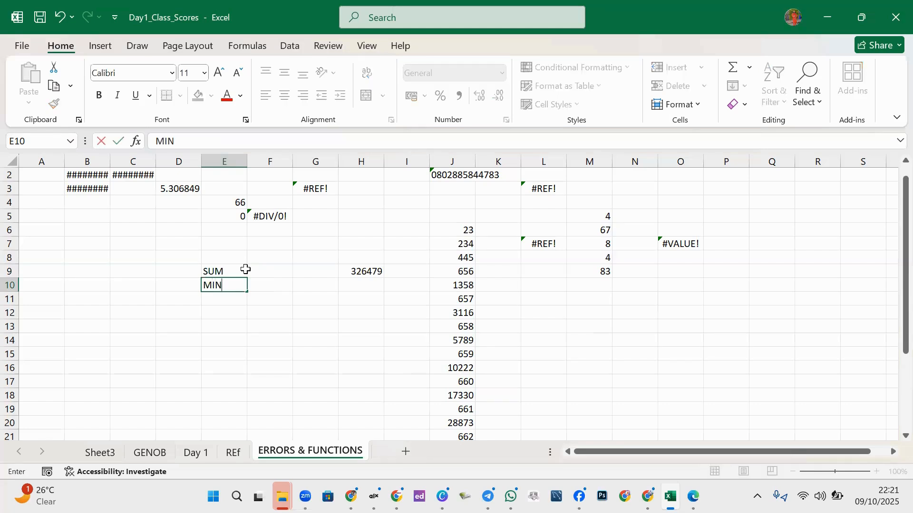
{"action": "key", "text": "Return"}
{"action": "type", "text": "MA"}
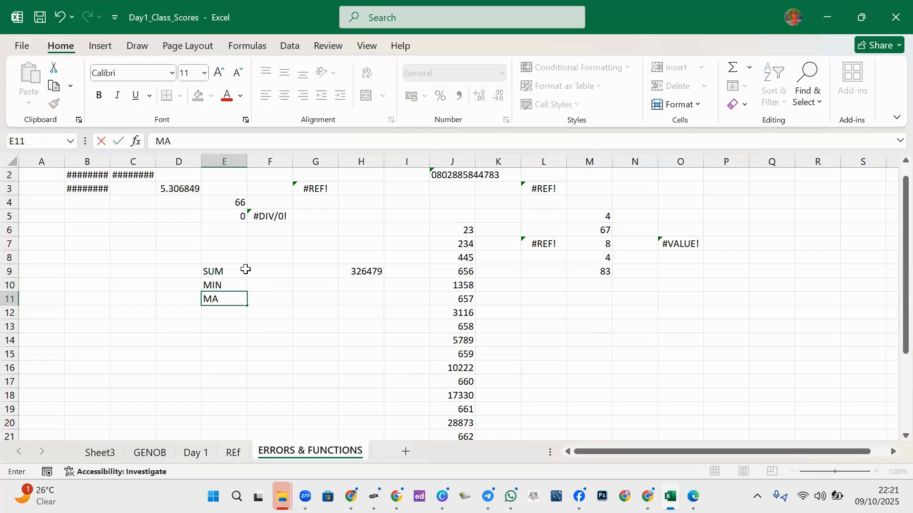
{"action": "type", "text": "X"}
{"action": "key", "text": "Return"}
- Add the labels COUNT and AVERAGE in E12 and E13
{"action": "type", "text": "CON"}
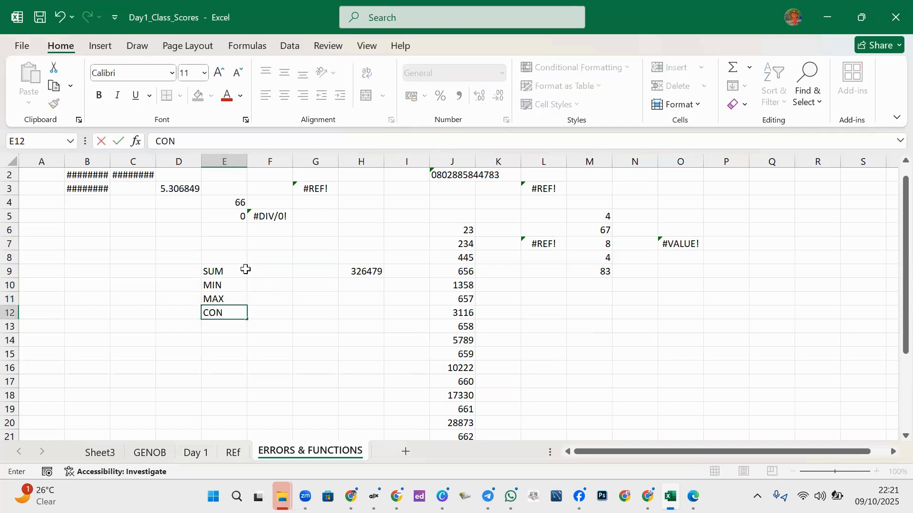
{"action": "key", "text": "BackSpace"}
{"action": "type", "text": "UNT"}
{"action": "key", "text": "Return"}
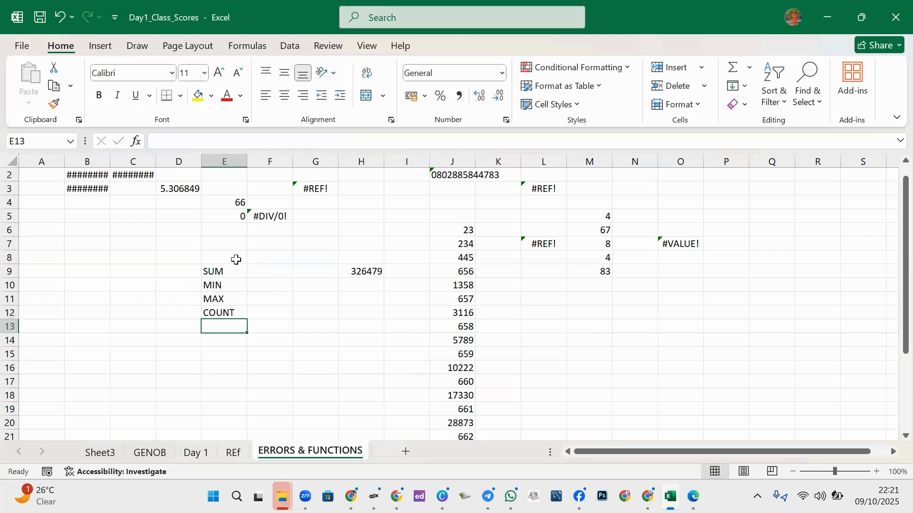
{"action": "type", "text": "AVER"}
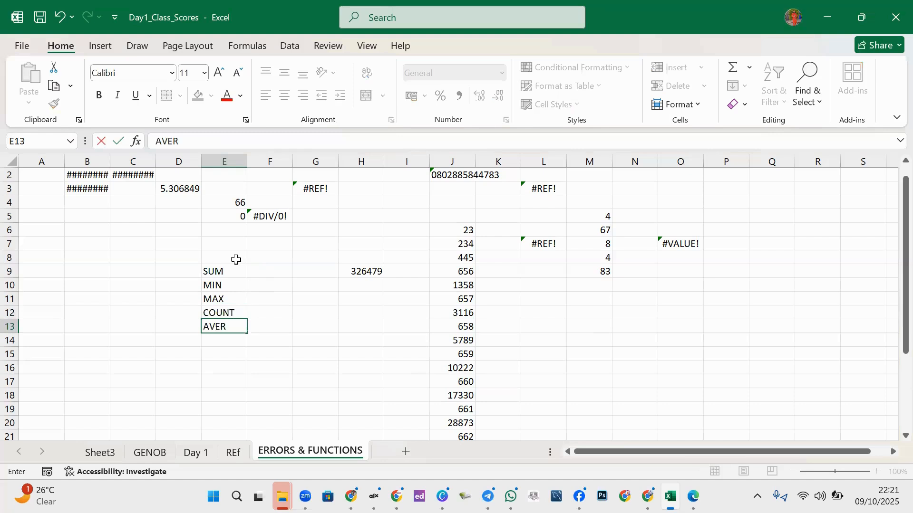
{"action": "type", "text": "AGE"}
{"action": "left_click", "coordinate": [221, 340]}
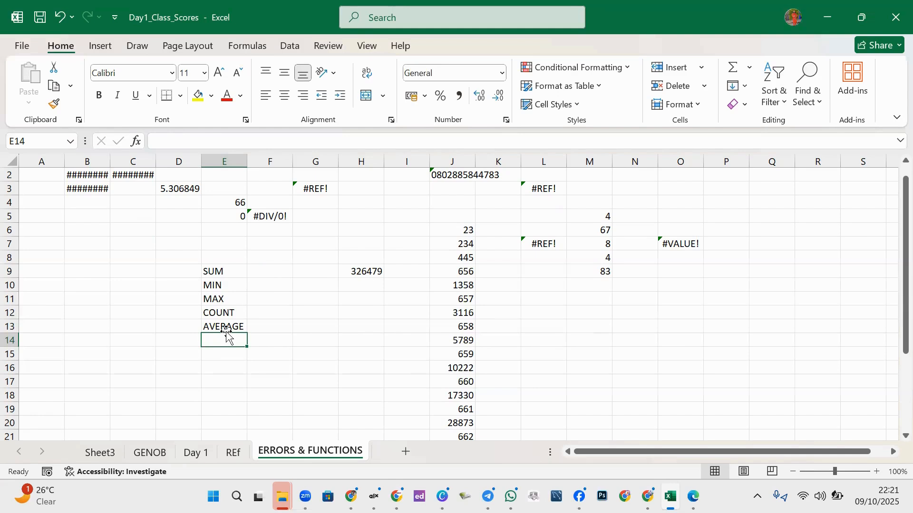
{"action": "left_click", "coordinate": [230, 367]}
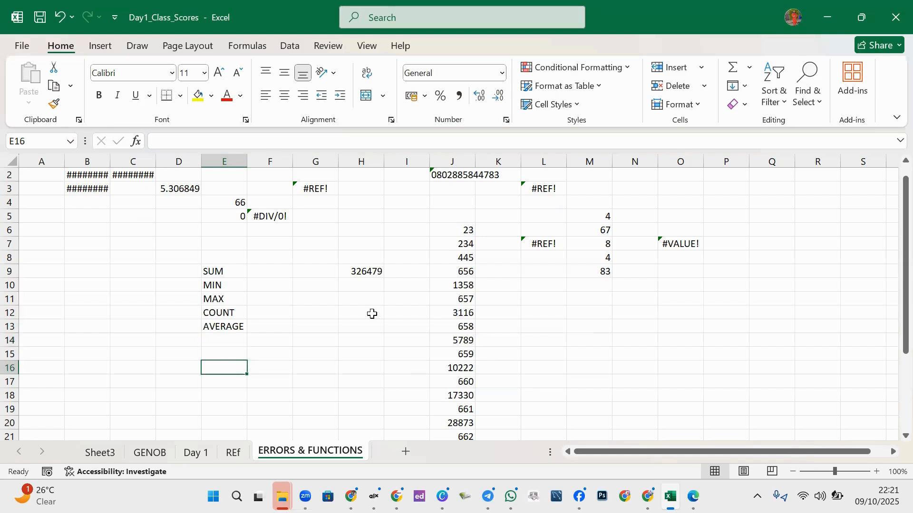
- Copy the five labels SUM through AVERAGE from E9:E13
{"action": "left_click_drag", "start_coordinate": [456, 244], "coordinate": [454, 341]}
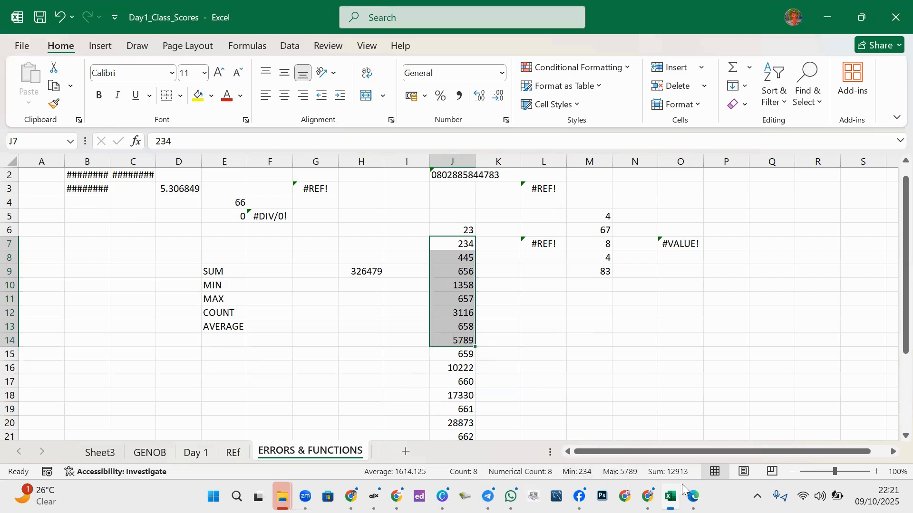
{"action": "left_click", "coordinate": [316, 341]}
{"action": "left_click", "coordinate": [280, 288]}
{"action": "left_click_drag", "start_coordinate": [216, 268], "coordinate": [230, 328]}
{"action": "key", "text": "ctrl+c"}
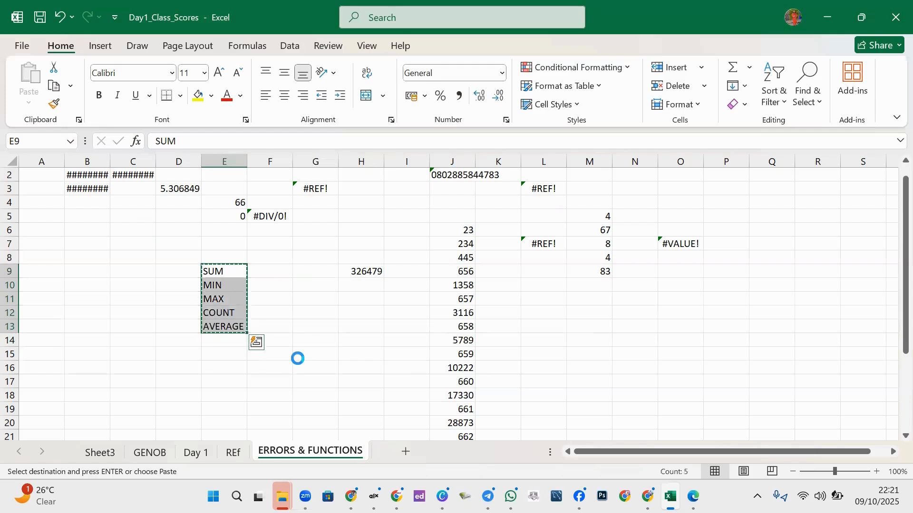
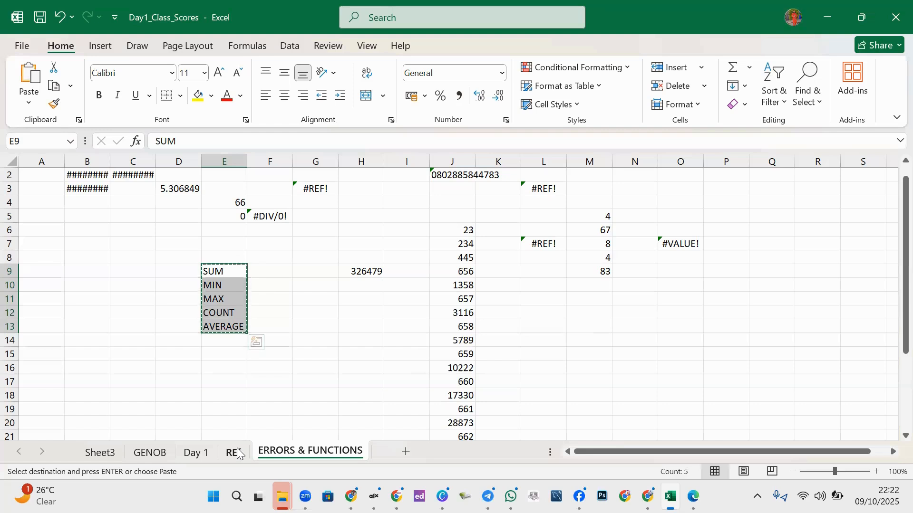
- Cancel the pending copy and clear the extra numbers from J12 downward
{"action": "key", "text": "Escape"}
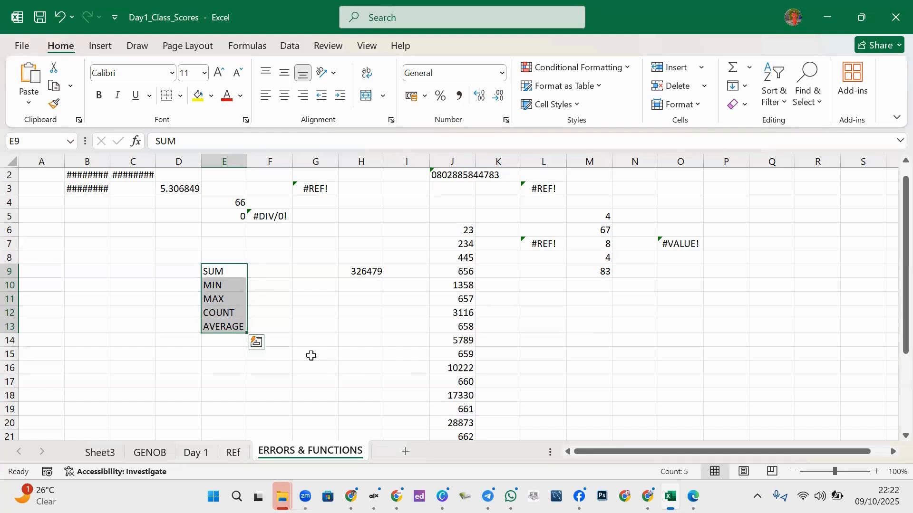
{"action": "left_click", "coordinate": [464, 315]}
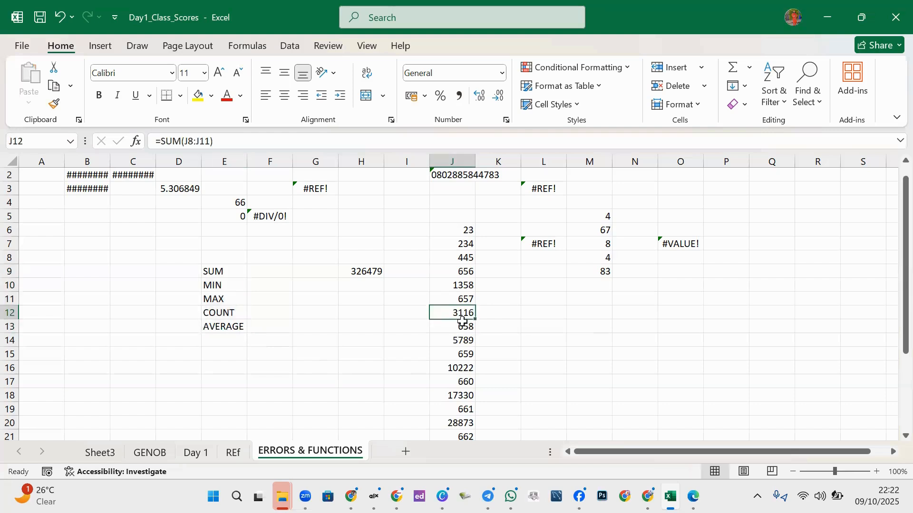
{"action": "left_click_drag", "start_coordinate": [476, 314], "coordinate": [473, 307]}
{"action": "key", "text": "Delete"}
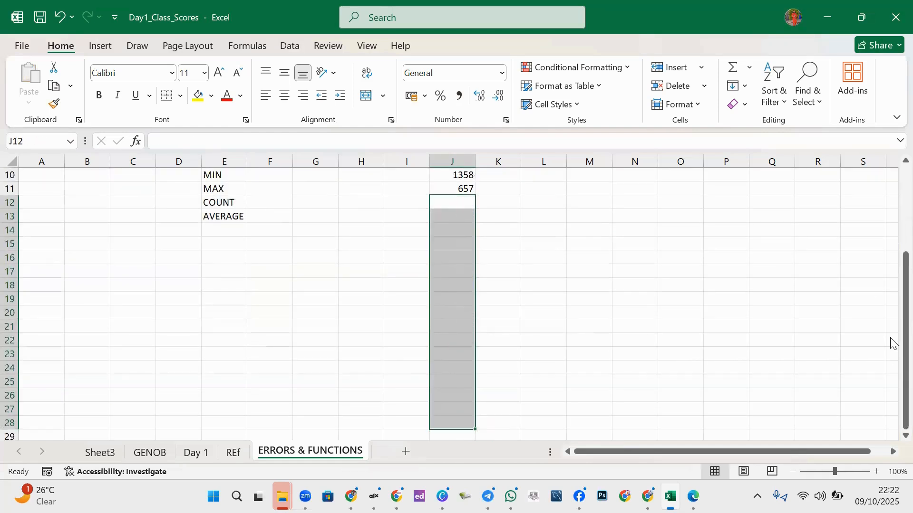
- Move the six values in J6:J11 into H9:H14, replacing the existing data
{"action": "scroll", "coordinate": [892, 320], "scroll_direction": "up", "scroll_amount": 2}
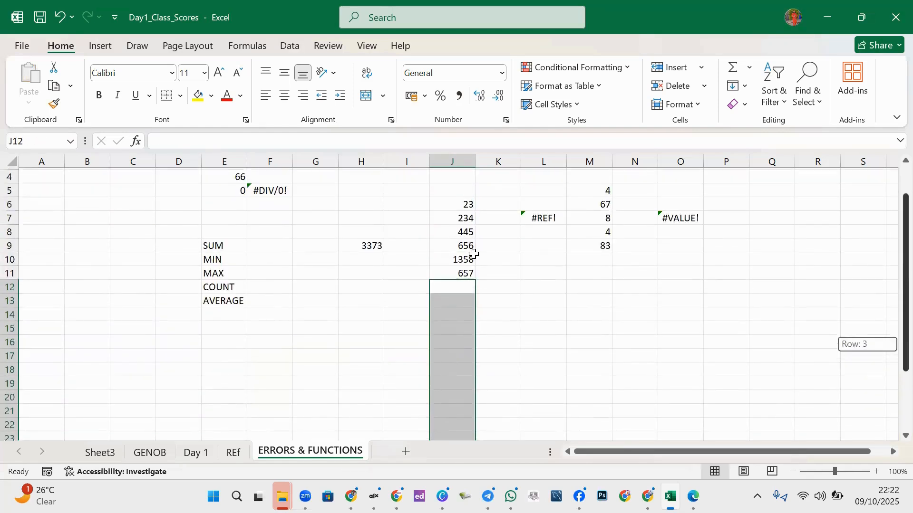
{"action": "left_click_drag", "start_coordinate": [453, 204], "coordinate": [469, 280]}
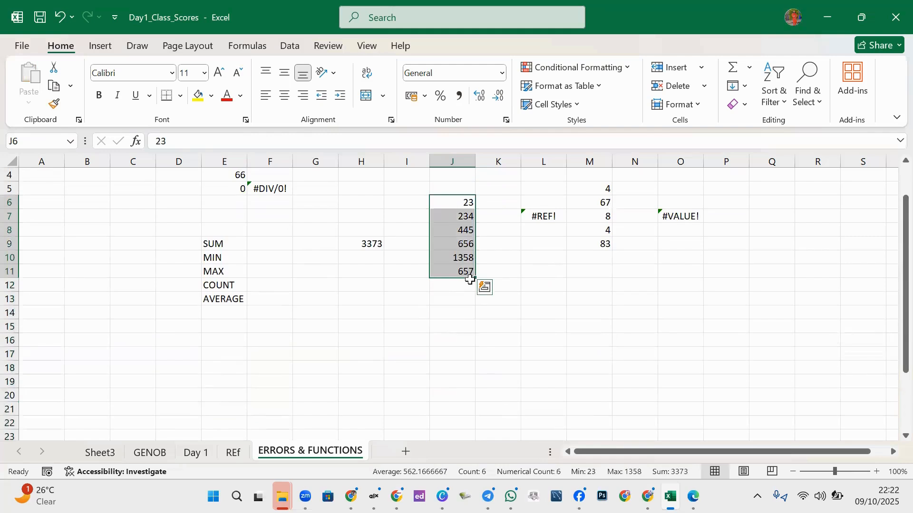
{"action": "left_click", "coordinate": [469, 281]}
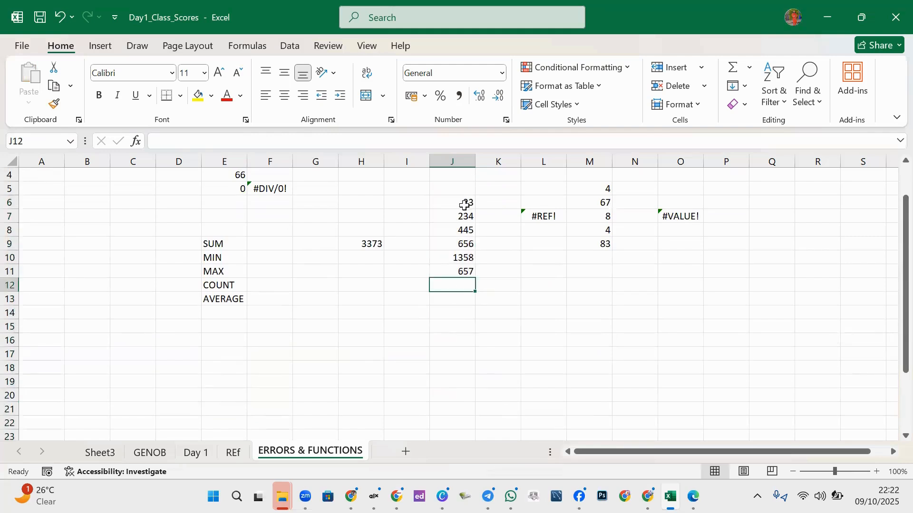
{"action": "left_click_drag", "start_coordinate": [464, 206], "coordinate": [381, 315]}
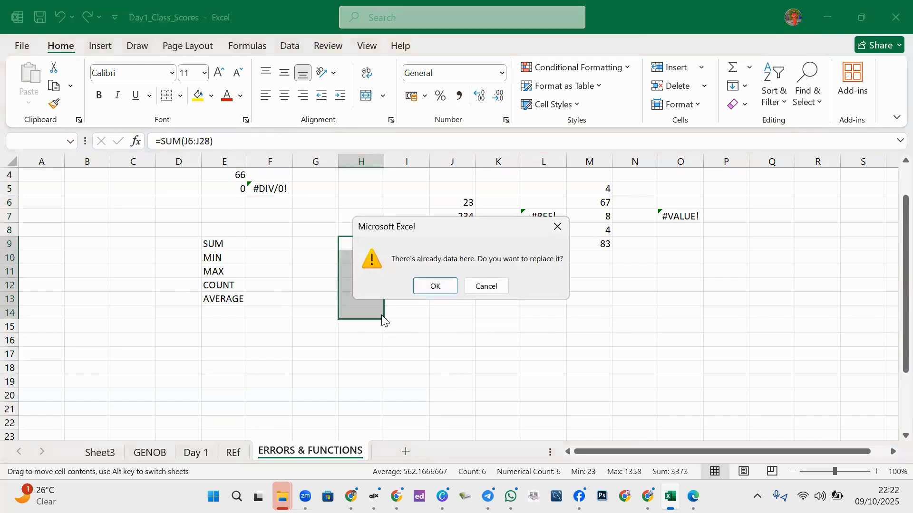
{"action": "left_click", "coordinate": [442, 287]}
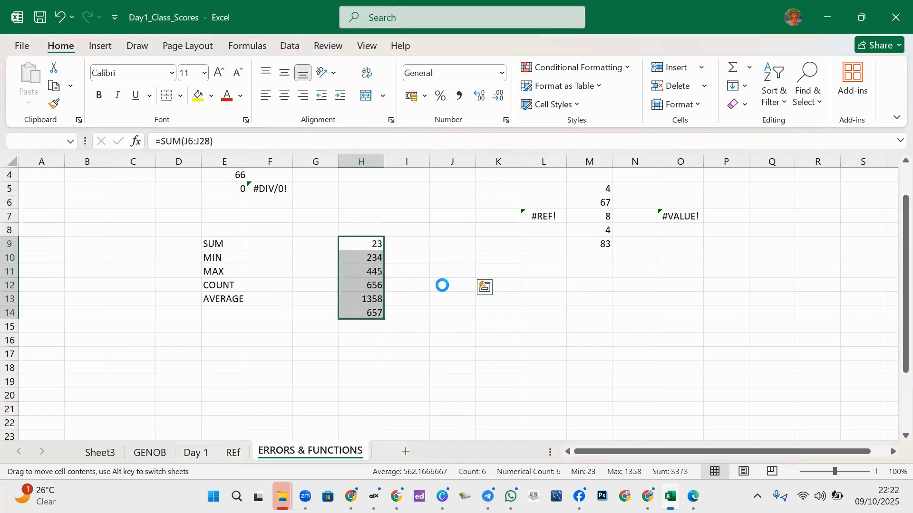
{"action": "left_click", "coordinate": [359, 243]}
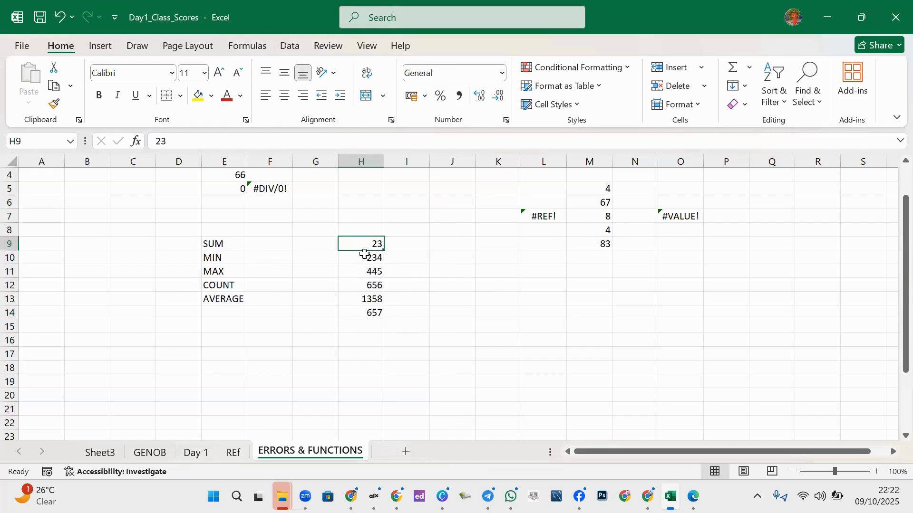
- Enter =SUM(H9:H14) in F9 beside the SUM label, returning 3373
{"action": "left_click", "coordinate": [264, 247]}
{"action": "type", "text": "="}
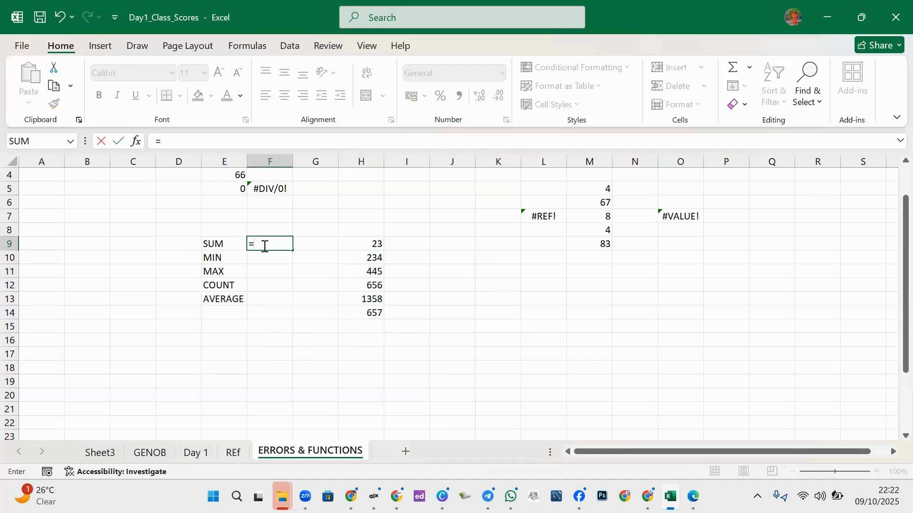
{"action": "type", "text": "SUM"}
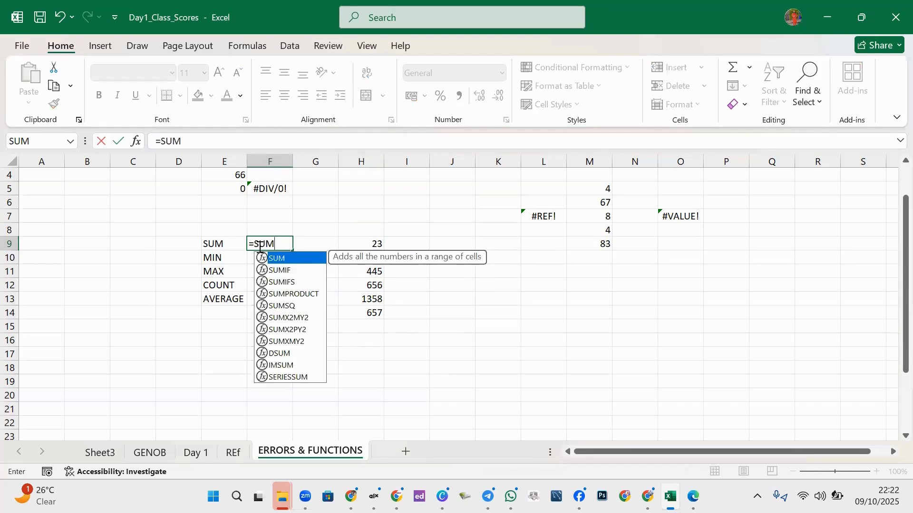
{"action": "key", "text": "Return"}
{"action": "left_click", "coordinate": [260, 248]}
{"action": "double_click", "coordinate": [260, 247]}
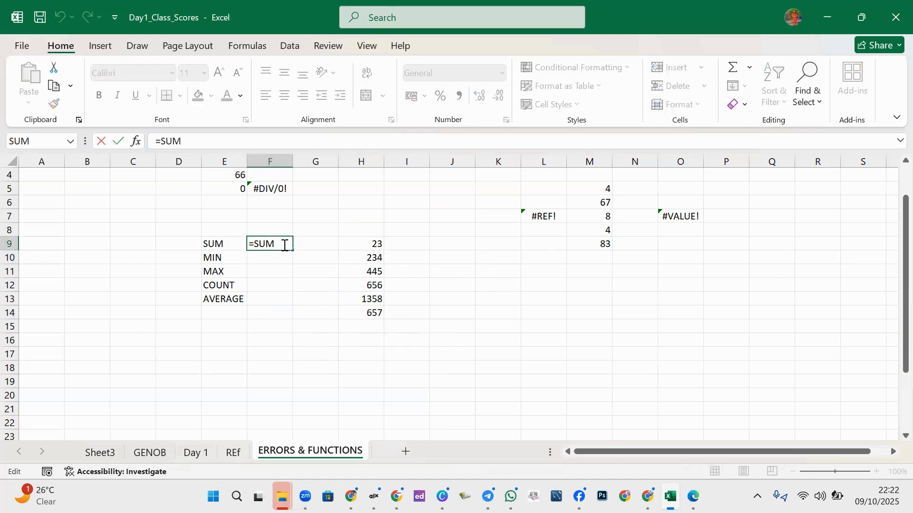
{"action": "type", "text": "("}
{"action": "left_click_drag", "start_coordinate": [365, 243], "coordinate": [371, 313]}
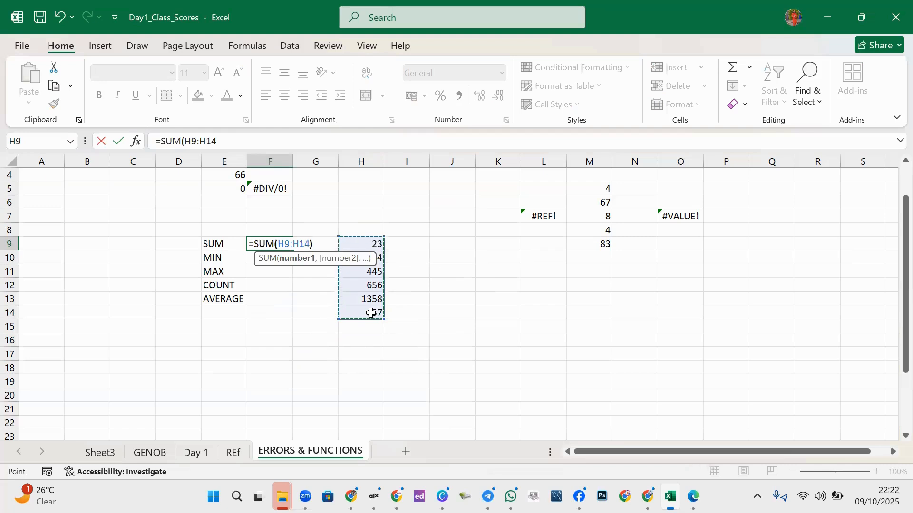
{"action": "type", "text": ")"}
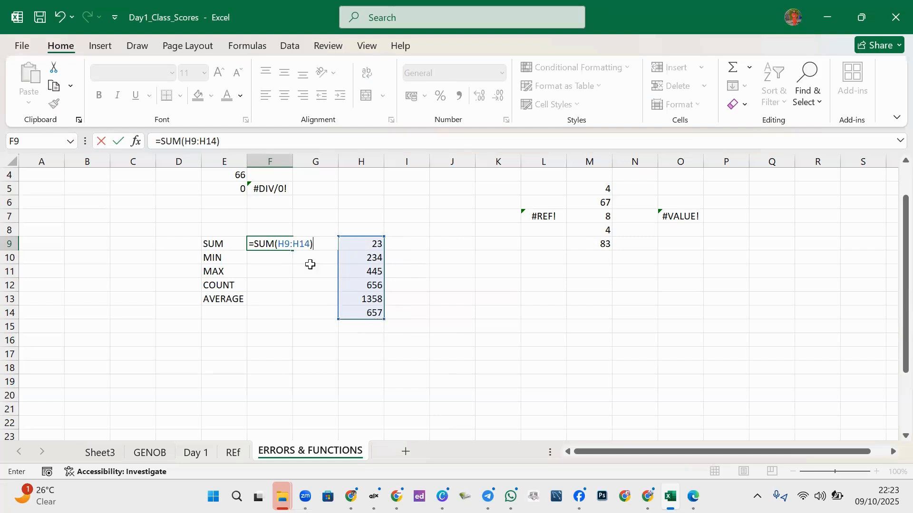
{"action": "key", "text": "Return"}
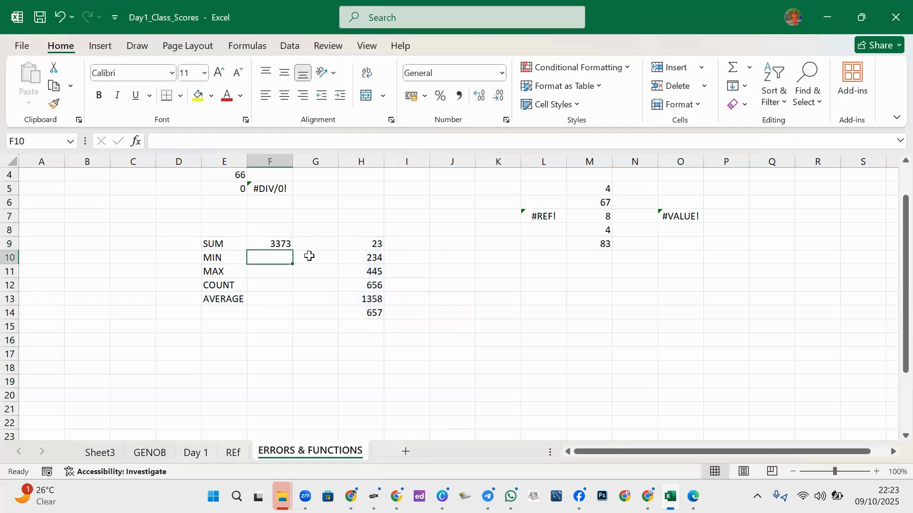
{"action": "left_click", "coordinate": [281, 240]}
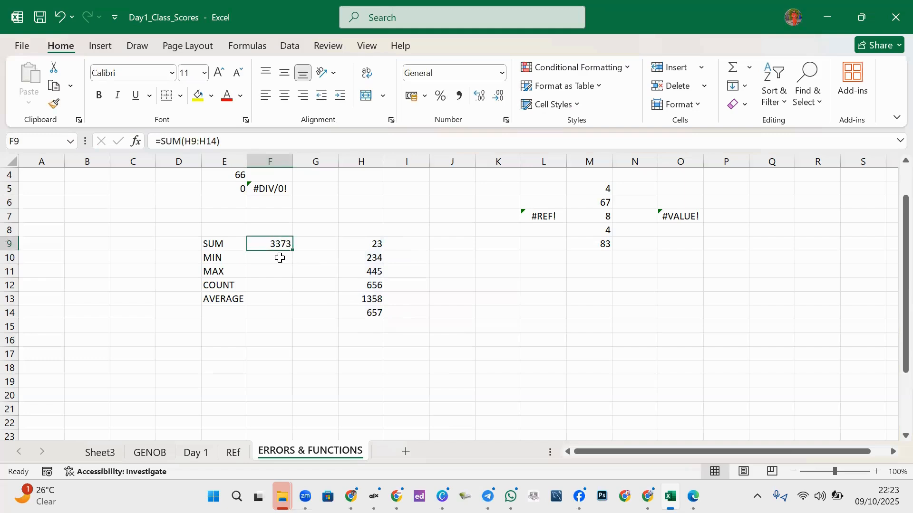
- Enter =MIN(H9:H14) in F10 beside the MIN label, returning 23
{"action": "left_click", "coordinate": [280, 258]}
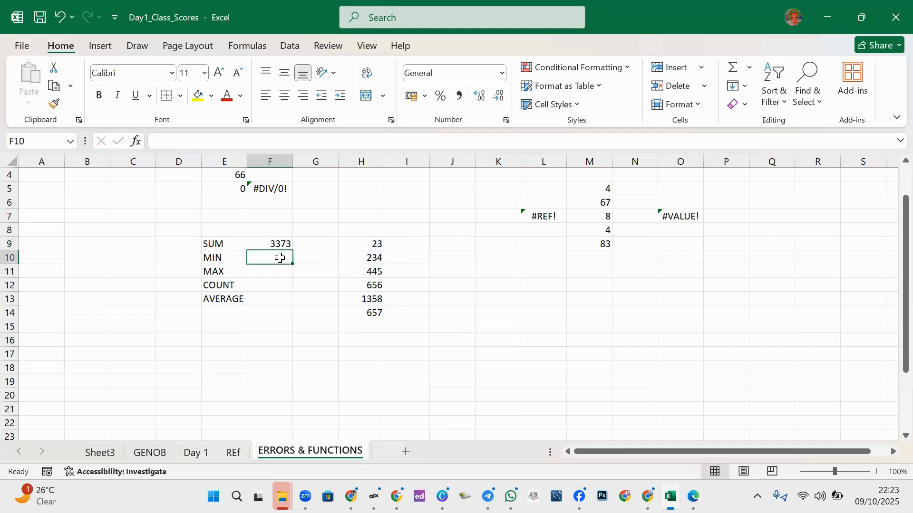
{"action": "type", "text": "="}
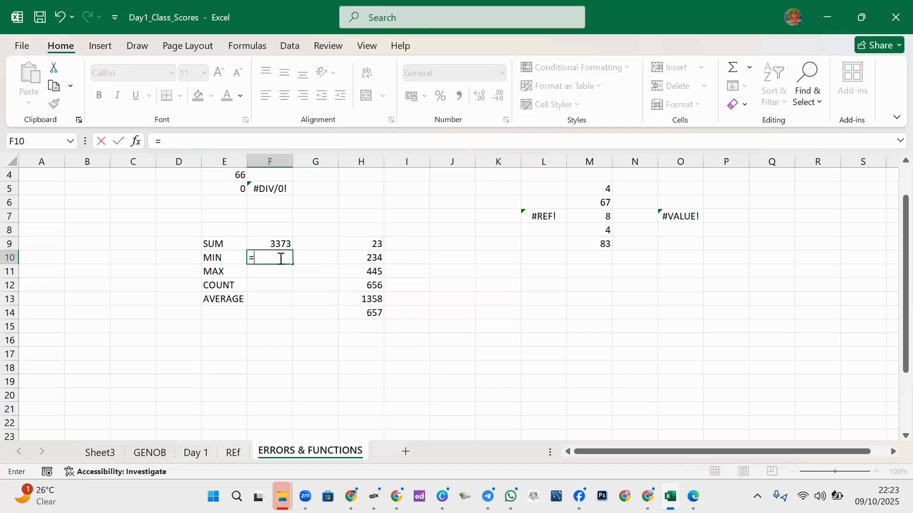
{"action": "type", "text": "MIN("}
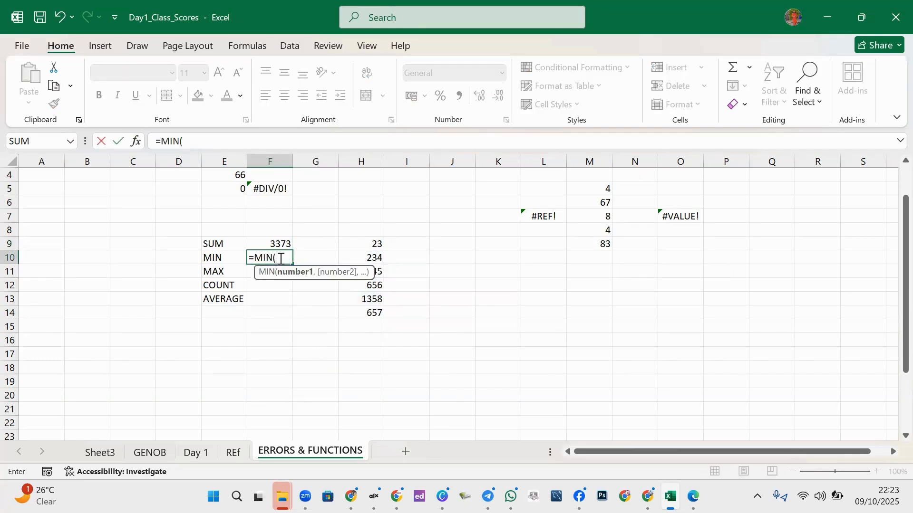
{"action": "left_click", "coordinate": [353, 243]}
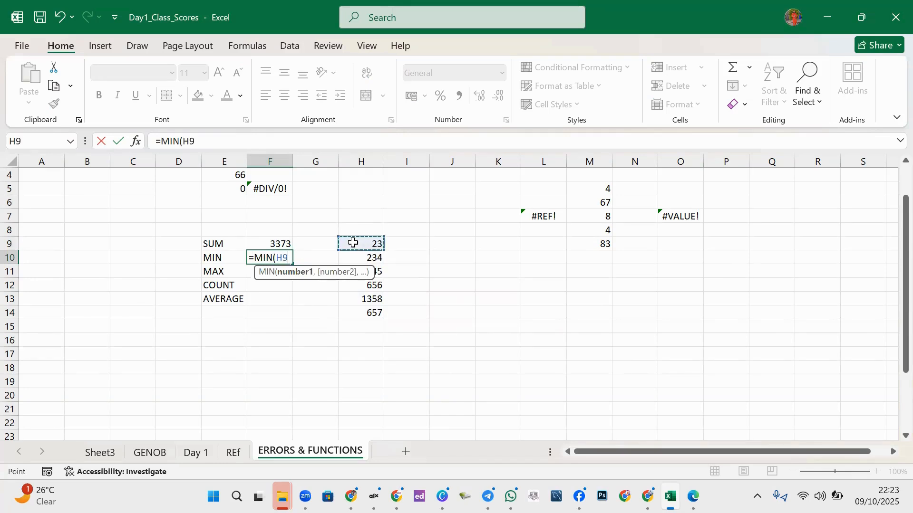
{"action": "key", "text": "ctrl+shift+Down"}
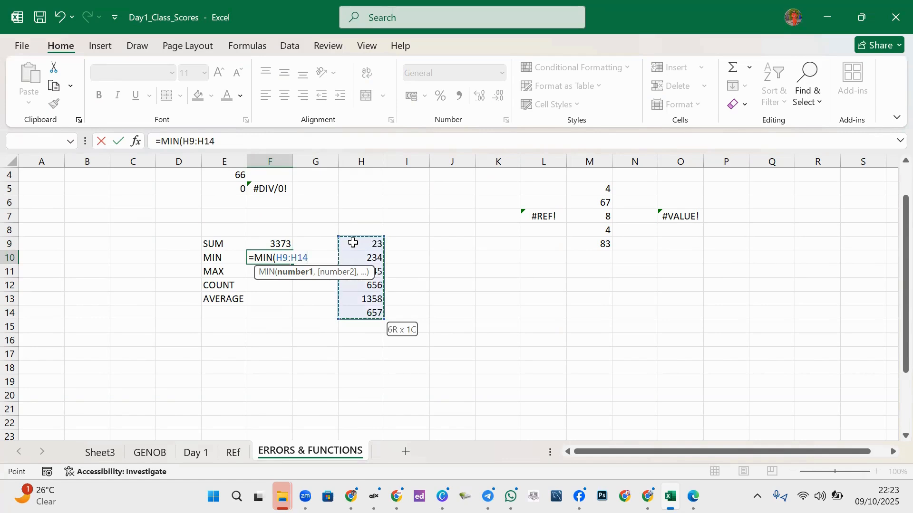
{"action": "left_click", "coordinate": [354, 243]}
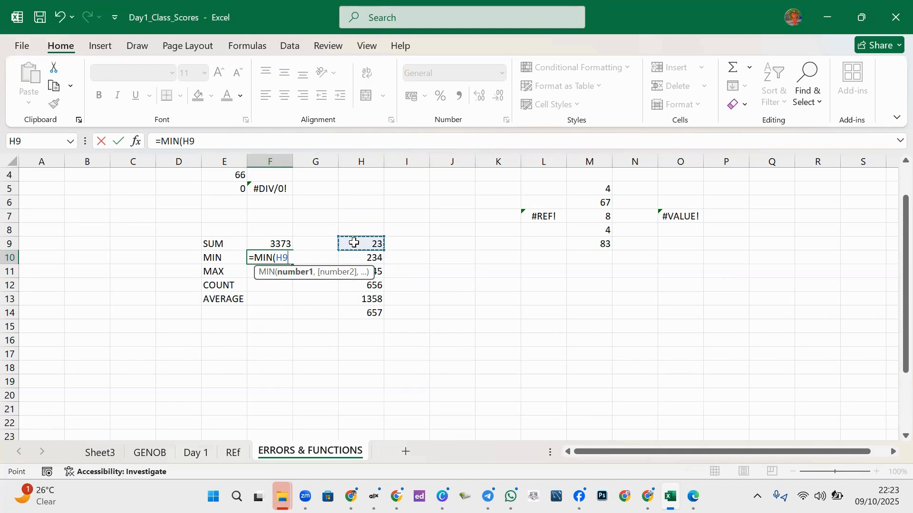
{"action": "key", "text": "ctrl+shift+Down"}
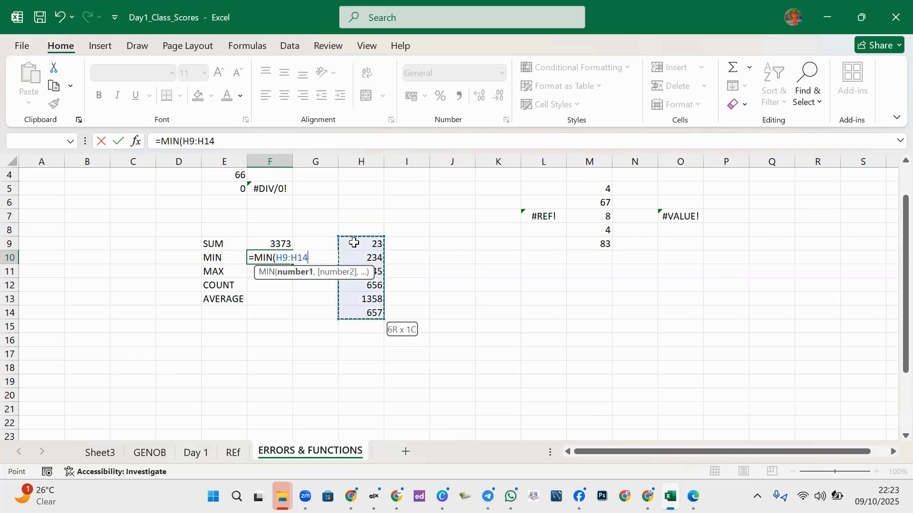
{"action": "type", "text": ")"}
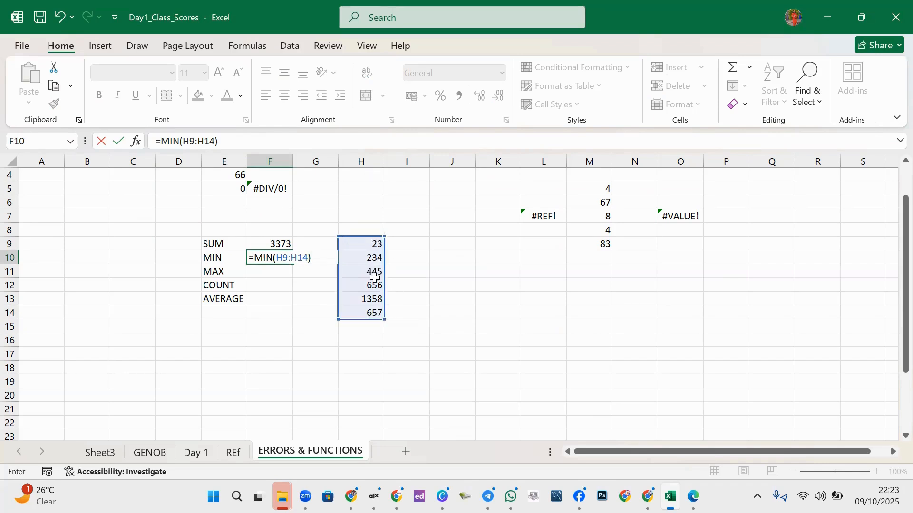
{"action": "key", "text": "Return"}
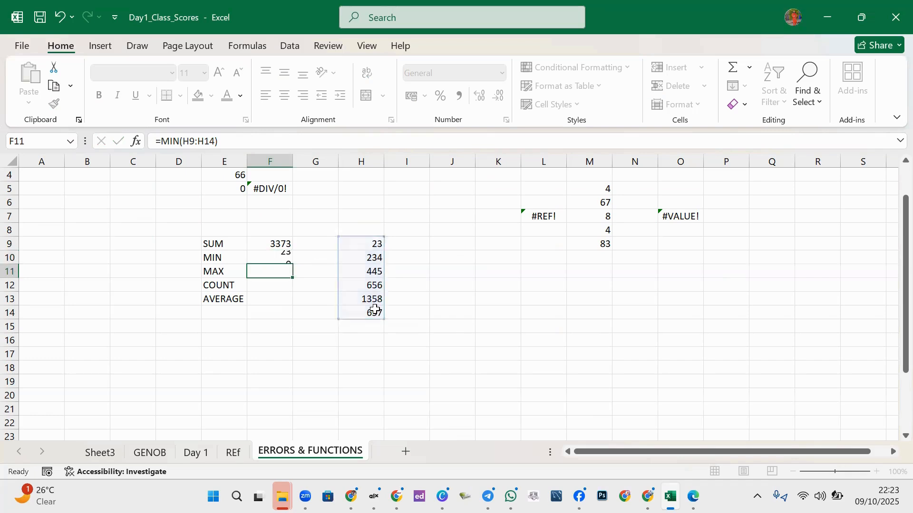
{"action": "left_click", "coordinate": [373, 233]}
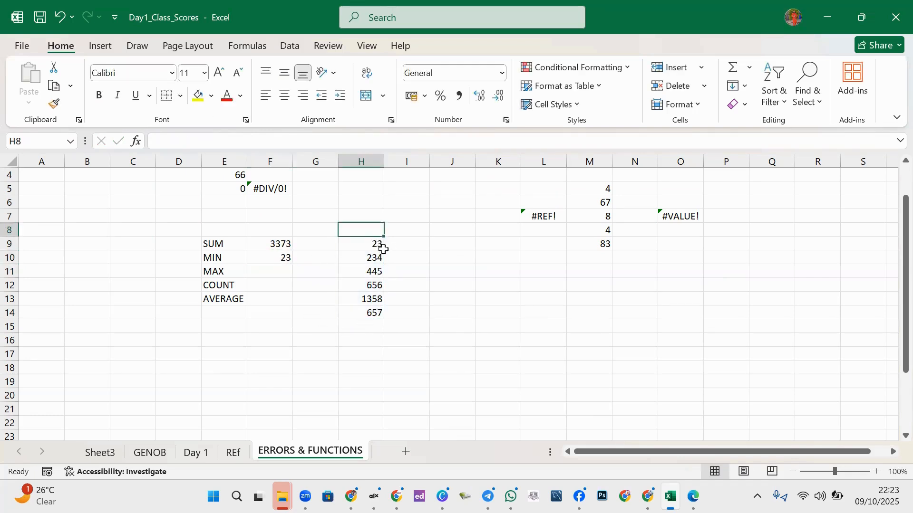
- Copy the MIN formula from F10 down into F11
{"action": "left_click", "coordinate": [265, 274]}
{"action": "left_click", "coordinate": [283, 257]}
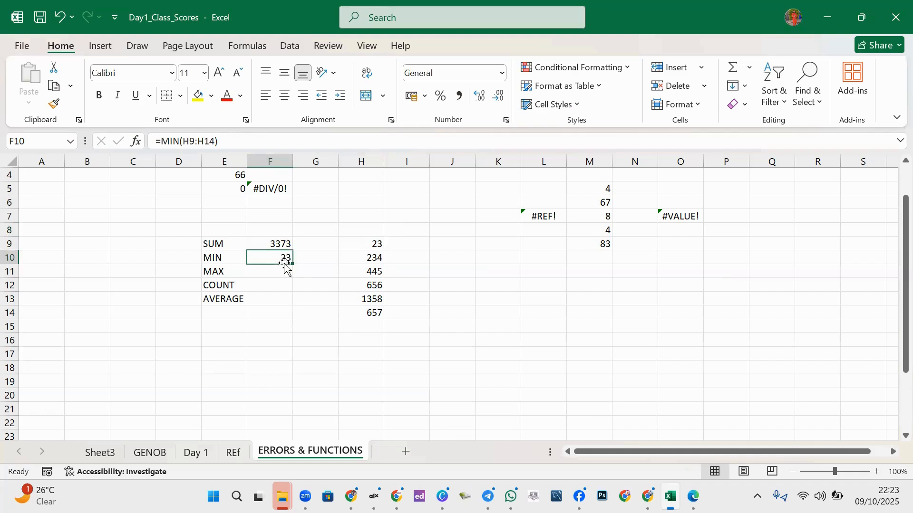
{"action": "left_click_drag", "start_coordinate": [288, 265], "coordinate": [287, 280]}
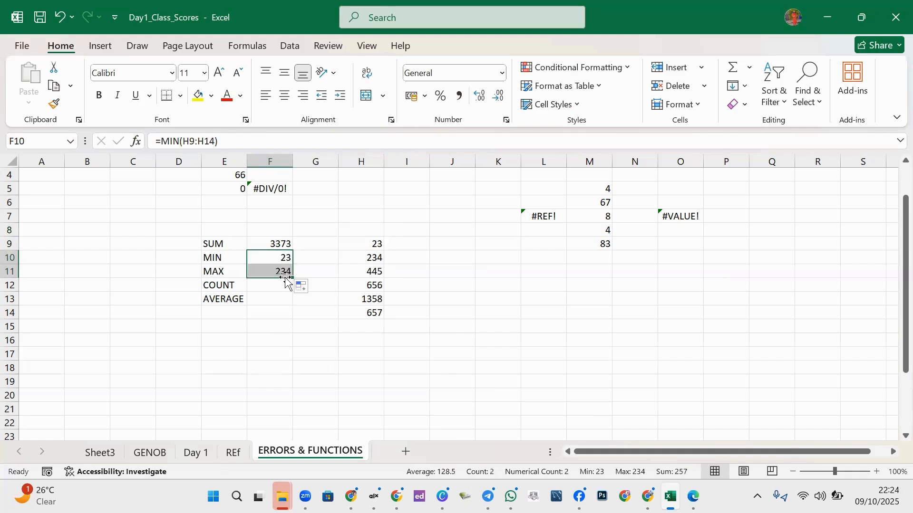
{"action": "left_click", "coordinate": [284, 272]}
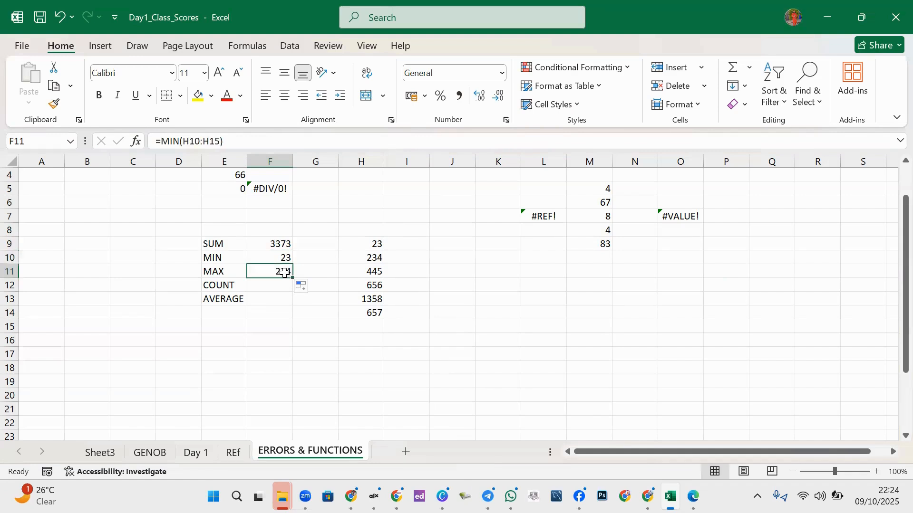
{"action": "left_click", "coordinate": [284, 255]}
- Edit F11's formula to =MAX(H9:H14), returning 1358
{"action": "left_click", "coordinate": [197, 142]}
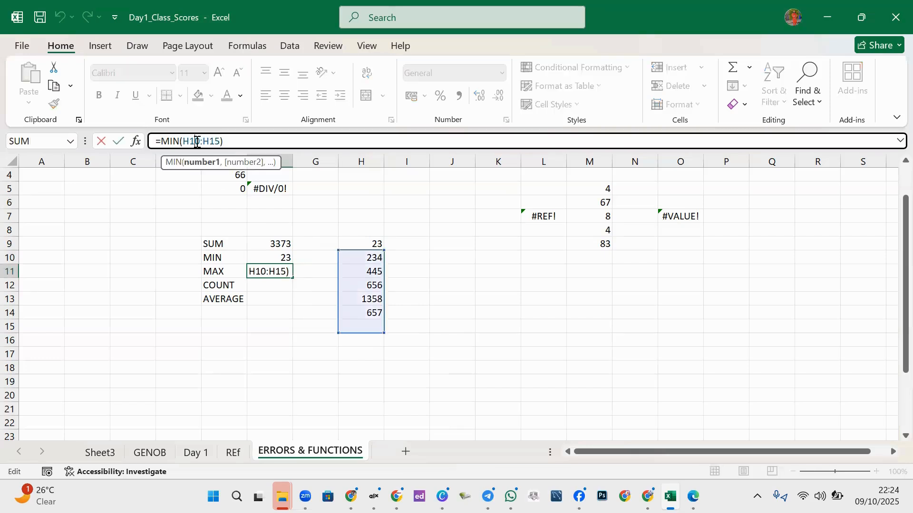
{"action": "key", "text": "BackSpace"}
{"action": "key", "text": "Delete"}
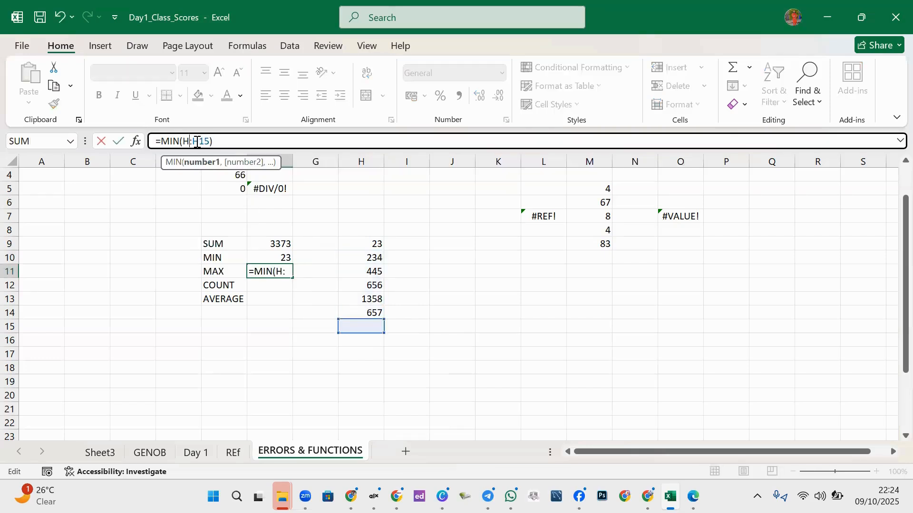
{"action": "type", "text": "9"}
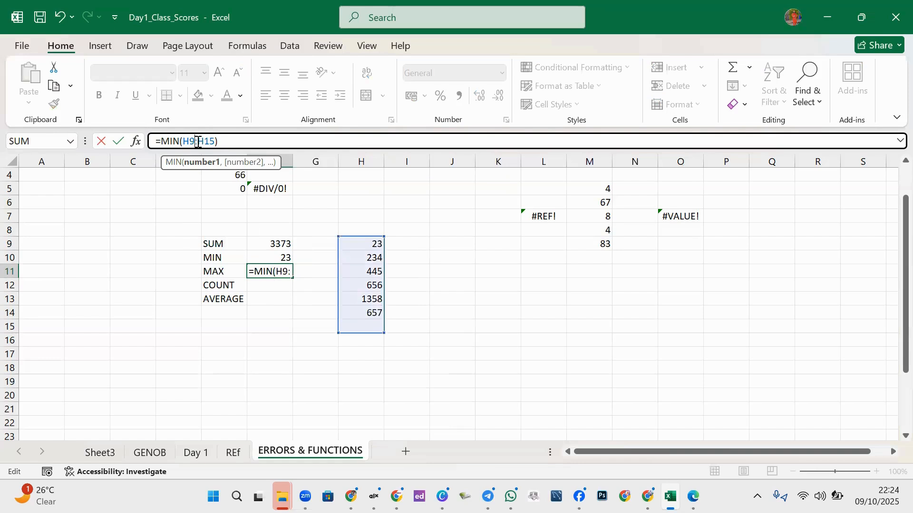
{"action": "left_click", "coordinate": [215, 143]}
{"action": "key", "text": "BackSpace"}
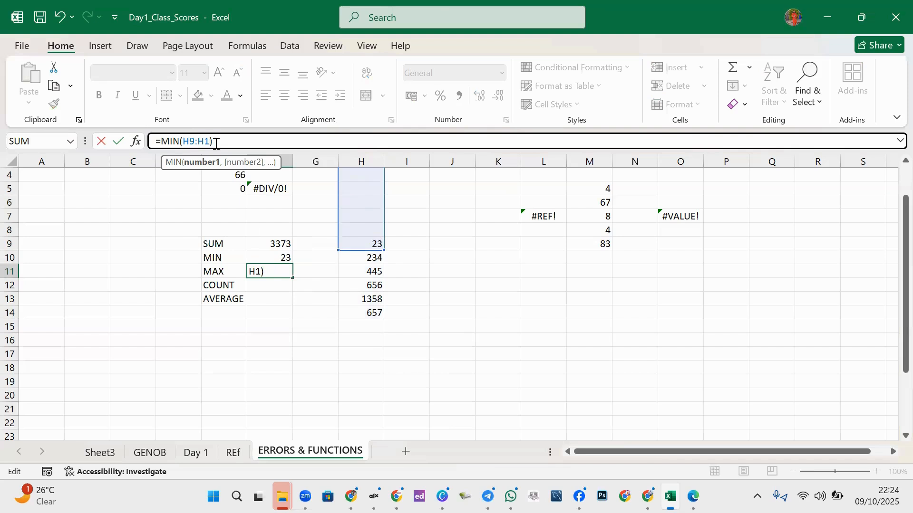
{"action": "type", "text": "4"}
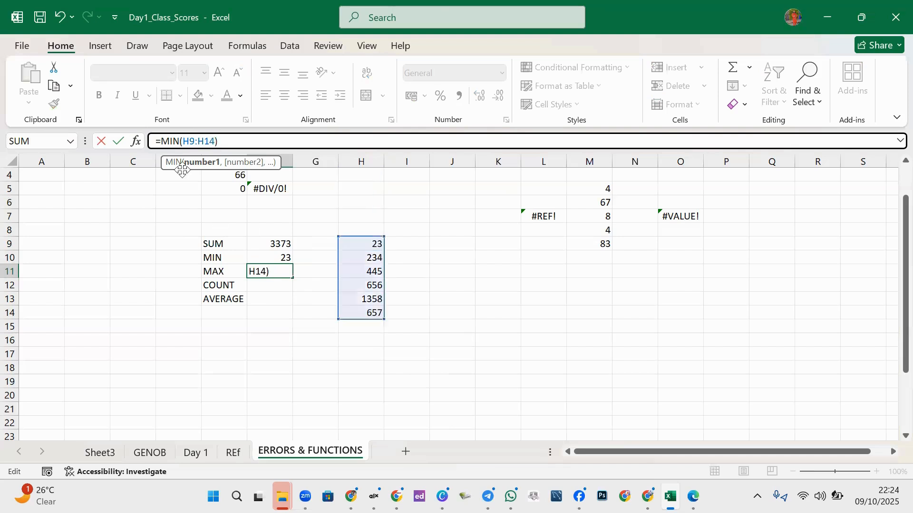
{"action": "left_click_drag", "start_coordinate": [179, 141], "coordinate": [175, 138]}
{"action": "key", "text": "BackSpace"}
{"action": "key", "text": "BackSpace"}
{"action": "type", "text": "AX"}
{"action": "key", "text": "Return"}
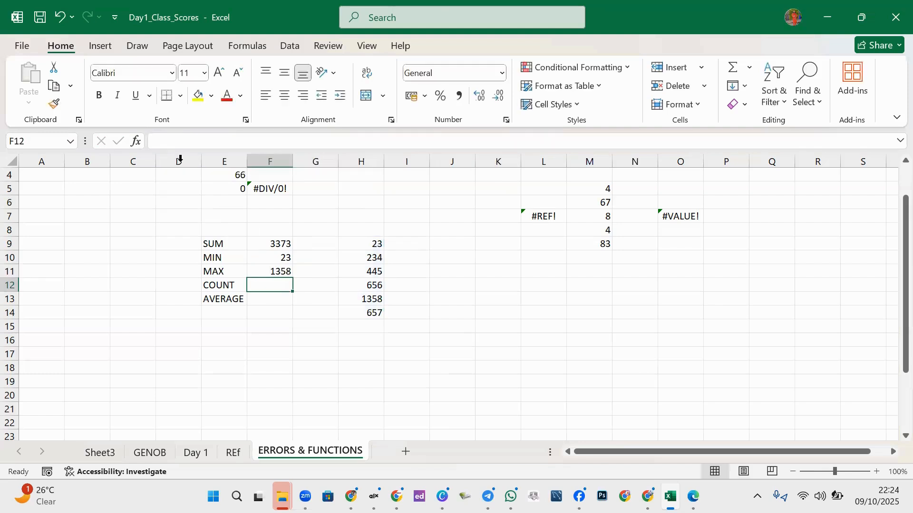
{"action": "left_click", "coordinate": [281, 272]}
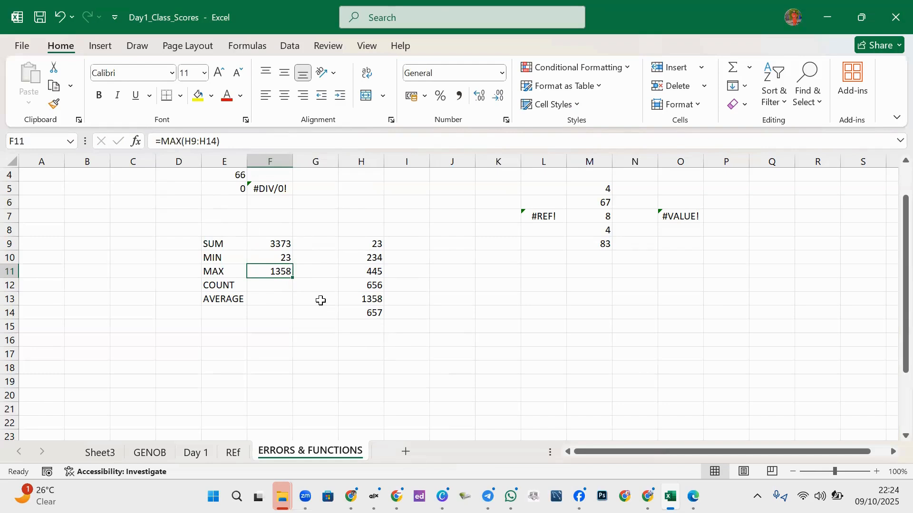
- Enter =COUNT(H9:H14) in F12, returning 6, and compare it with the status bar count
{"action": "left_click", "coordinate": [274, 296]}
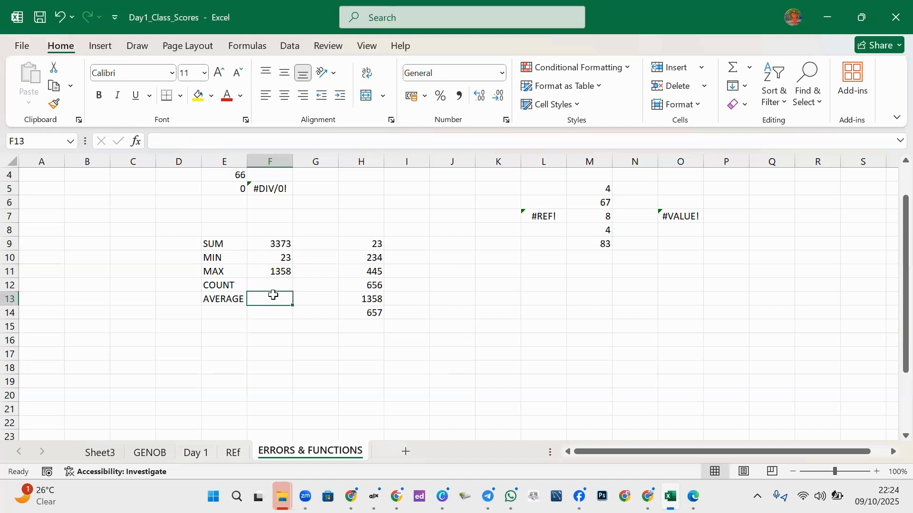
{"action": "left_click", "coordinate": [276, 285]}
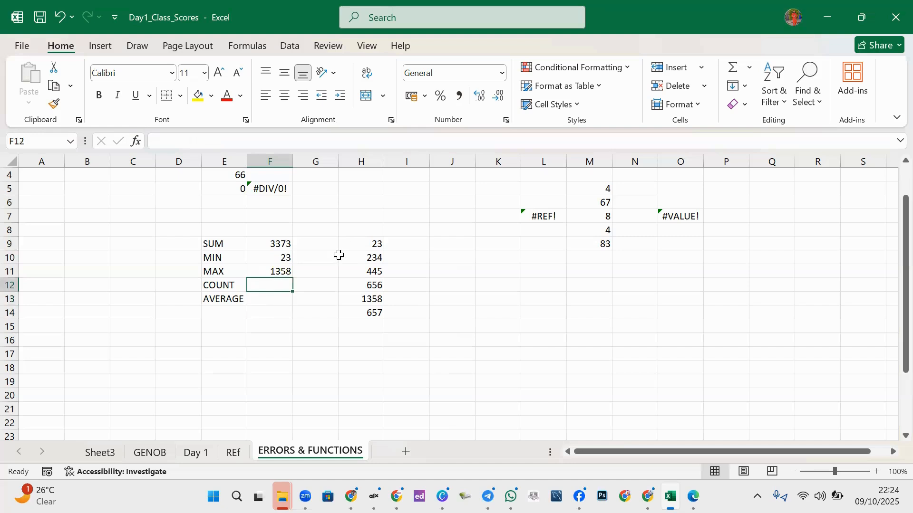
{"action": "type", "text": "CO"}
{"action": "key", "text": "BackSpace"}
{"action": "key", "text": "BackSpace"}
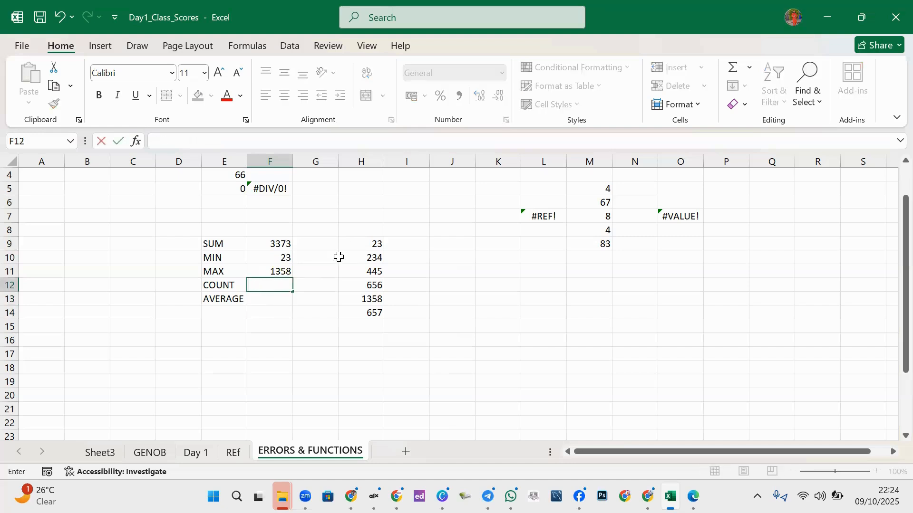
{"action": "type", "text": "=COUNT"}
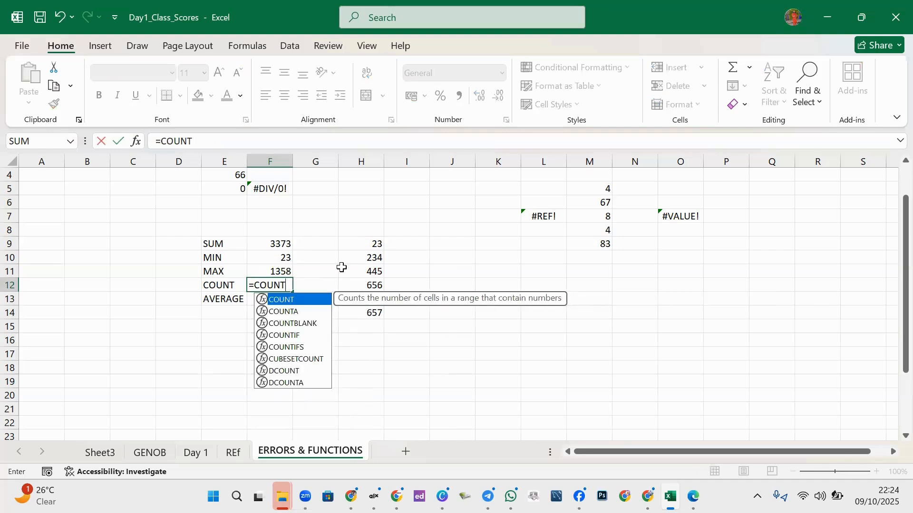
{"action": "type", "text": "("}
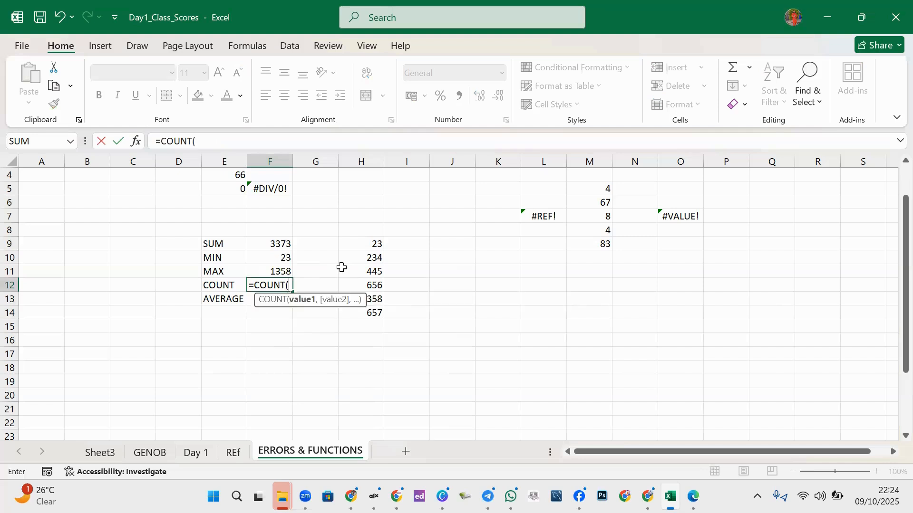
{"action": "type", "text": "H"}
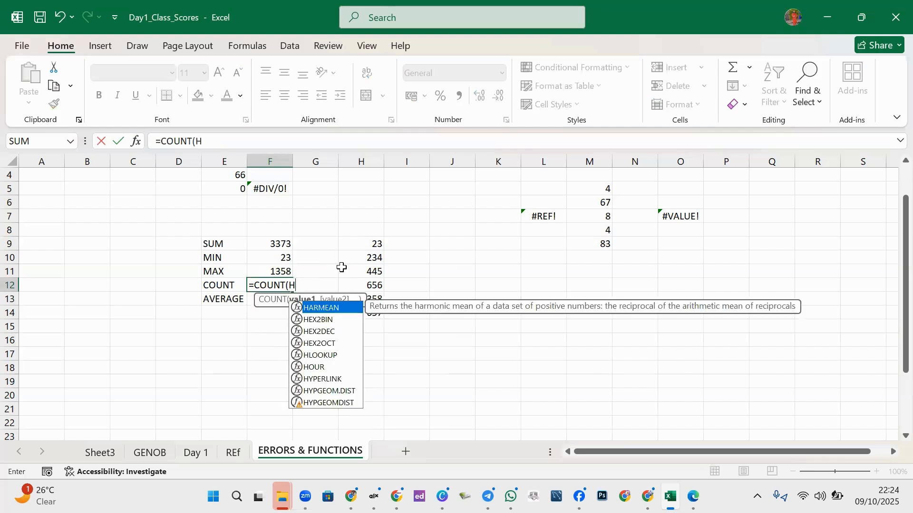
{"action": "type", "text": "9"}
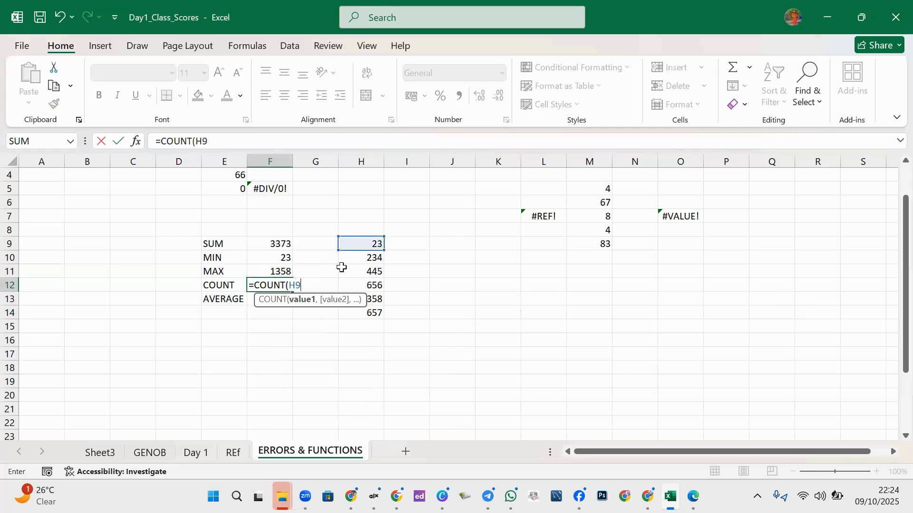
{"action": "type", "text": ":H14"}
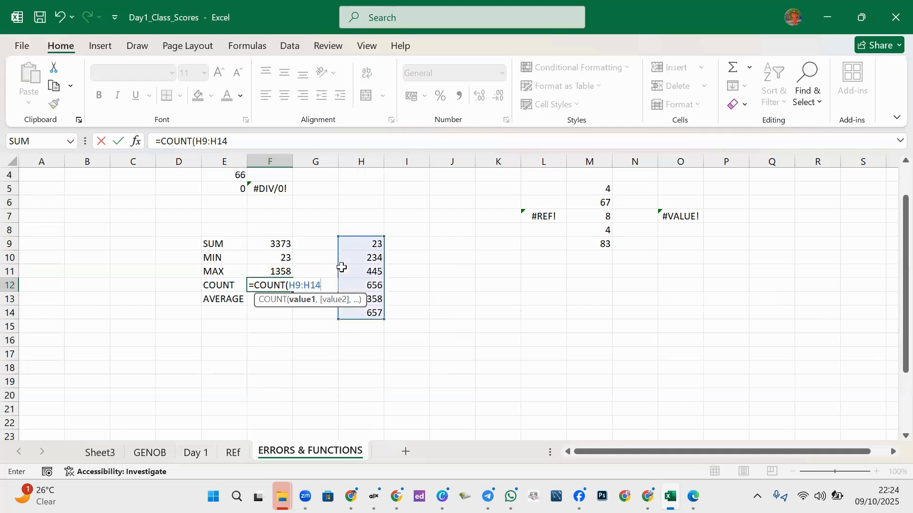
{"action": "key", "text": "Return"}
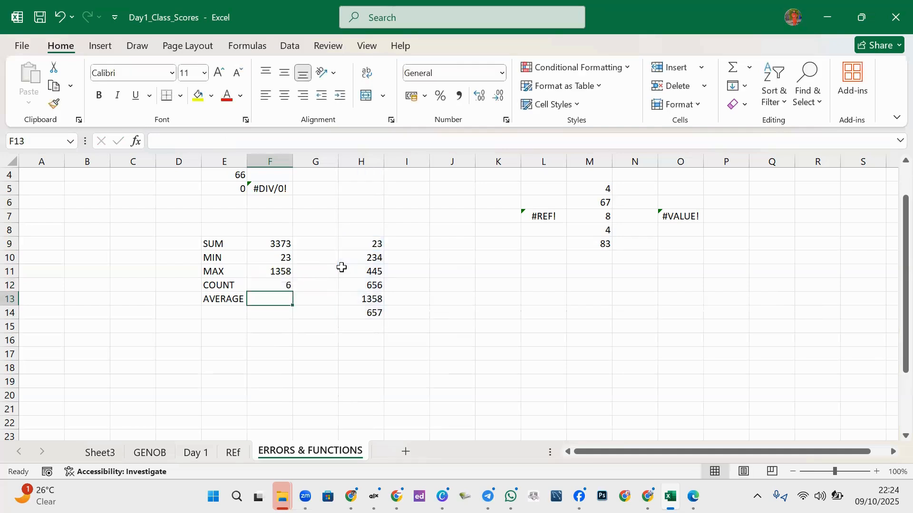
{"action": "left_click", "coordinate": [284, 284]}
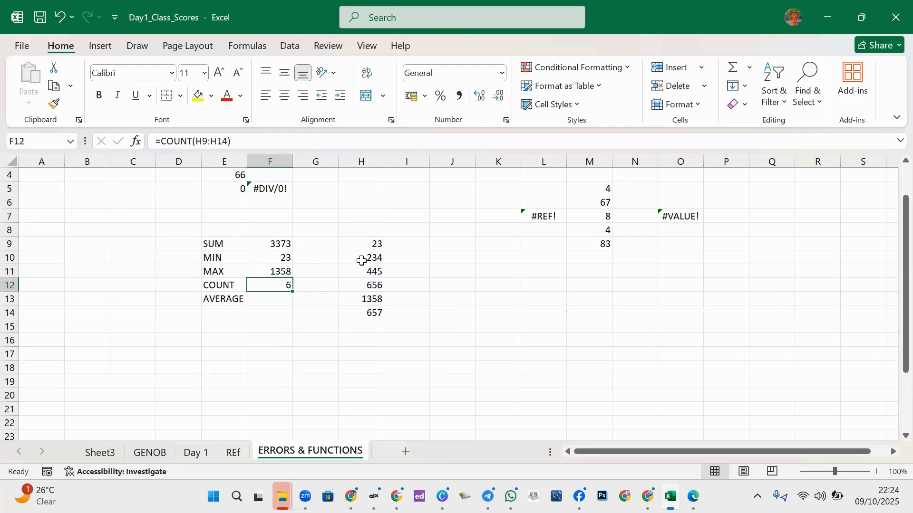
{"action": "left_click_drag", "start_coordinate": [369, 243], "coordinate": [371, 313]}
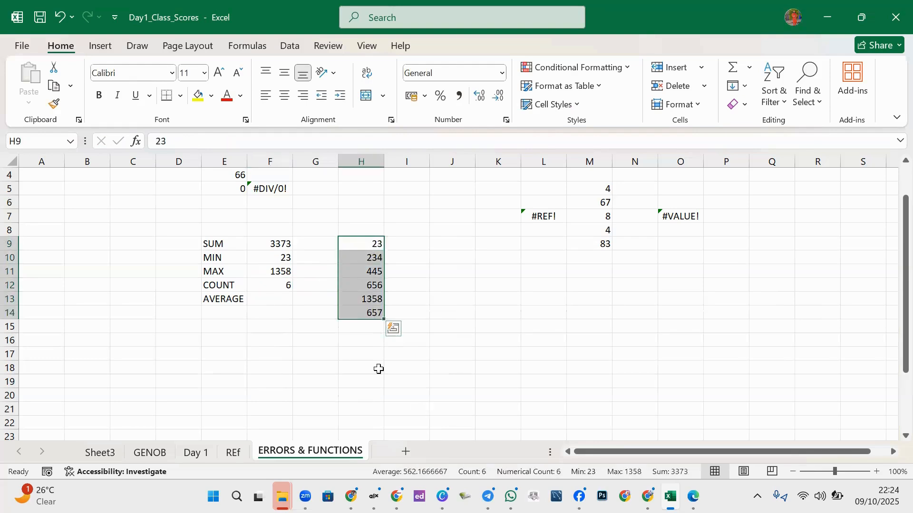
{"action": "left_click", "coordinate": [275, 300]}
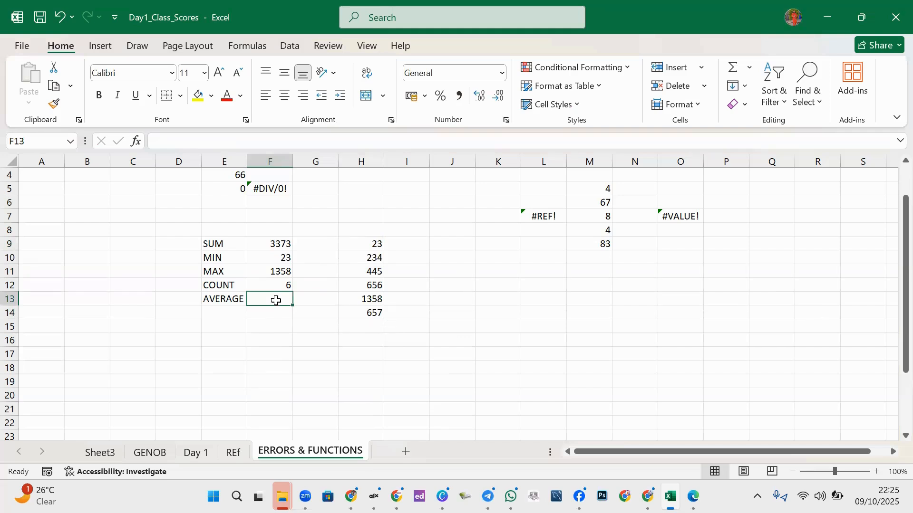
- Enter =AVERAGE(H9:H13) in F13 beside the AVERAGE label, returning 543.2
{"action": "type", "text": "="}
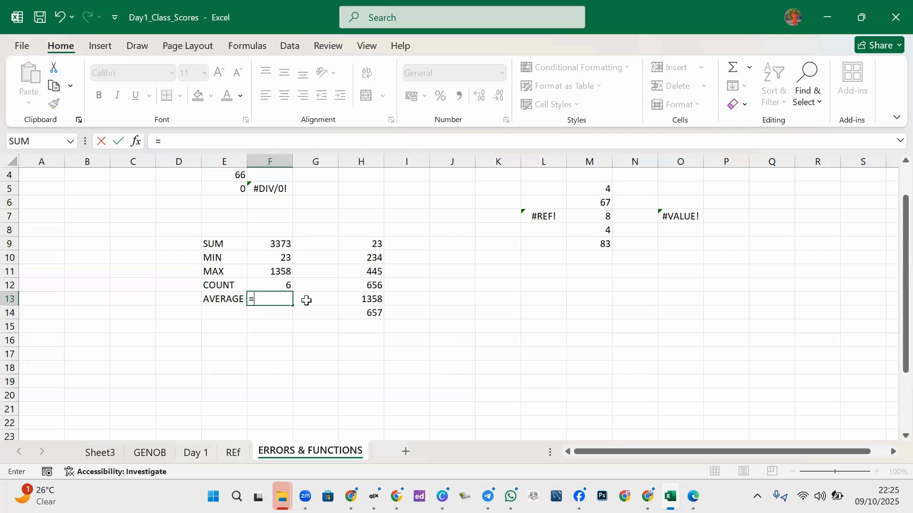
{"action": "type", "text": "AVE"}
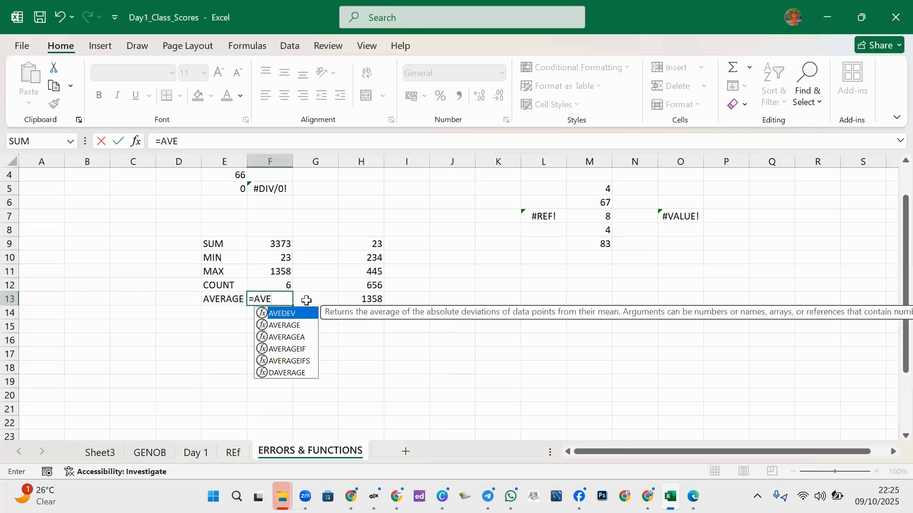
{"action": "double_click", "coordinate": [297, 326]}
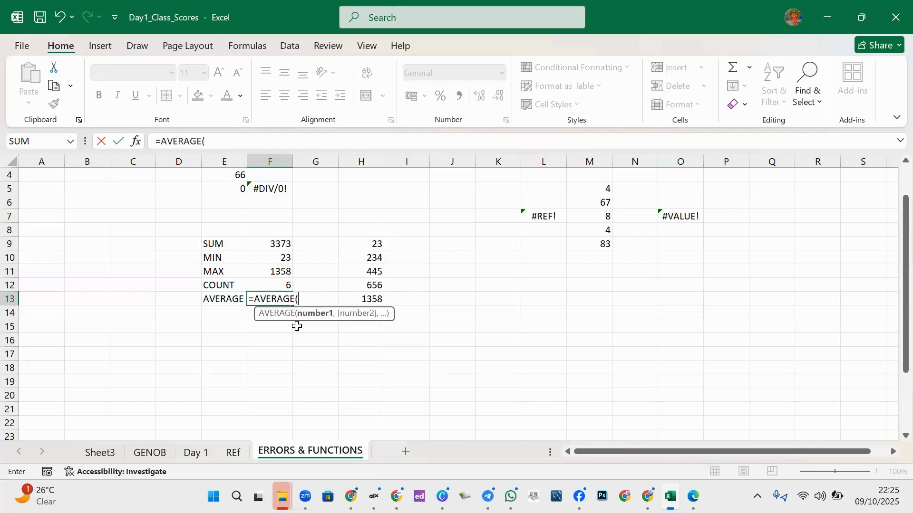
{"action": "left_click_drag", "start_coordinate": [360, 242], "coordinate": [368, 297]}
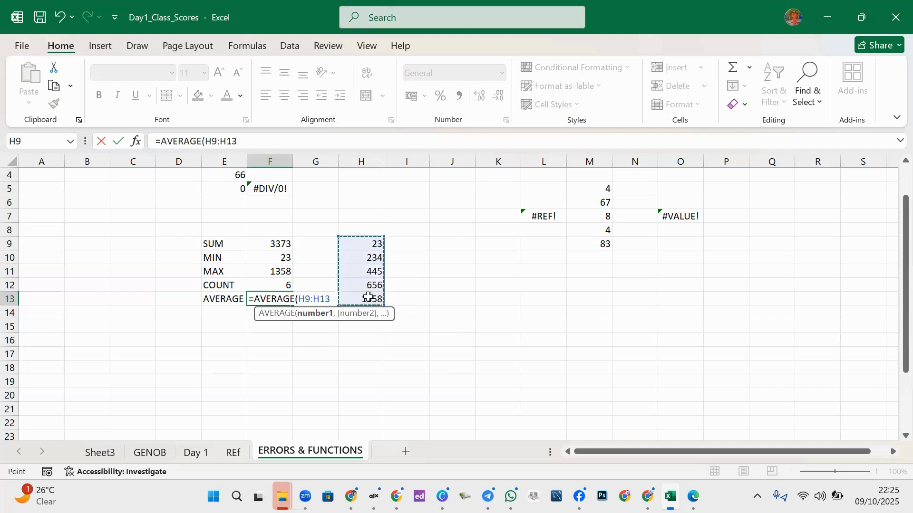
{"action": "type", "text": ")"}
{"action": "key", "text": "Return"}
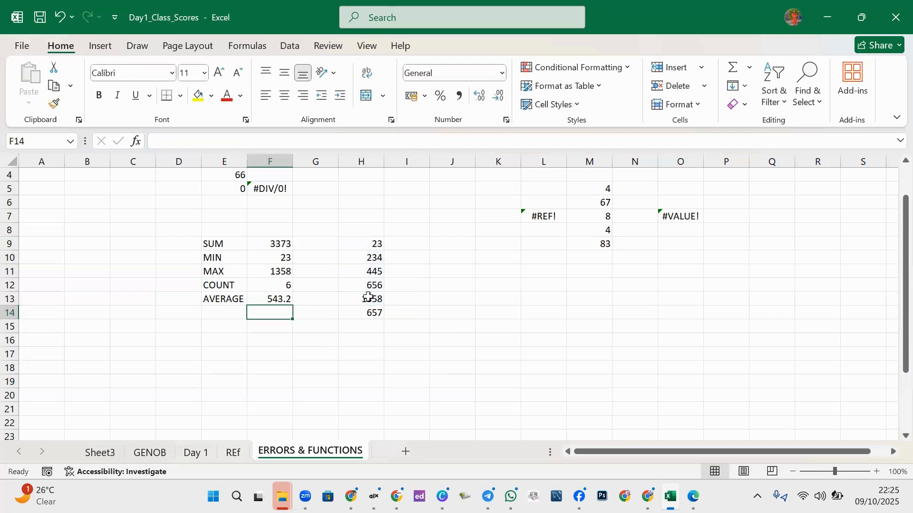
{"action": "left_click", "coordinate": [286, 299]}
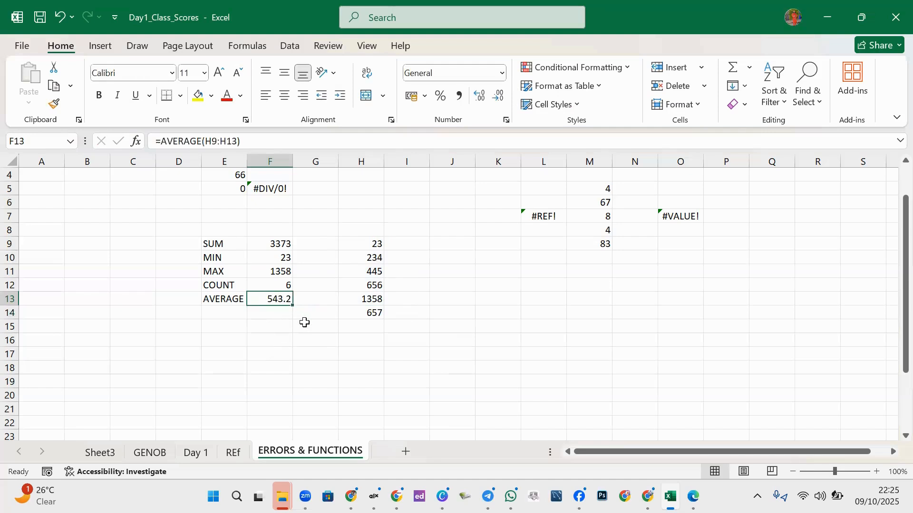
- Enter =F9/F12 in G13, giving 562.1667 to compare against F13's 543.2
{"action": "left_click", "coordinate": [319, 304]}
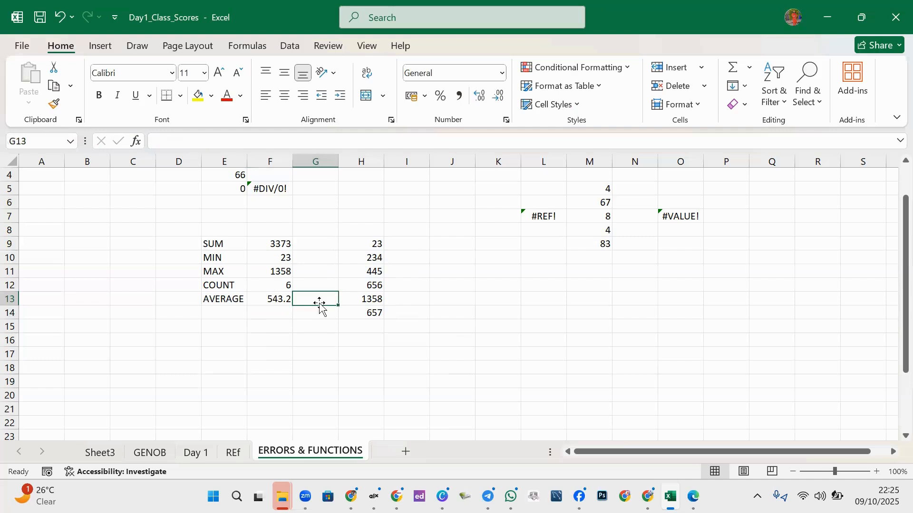
{"action": "type", "text": "="}
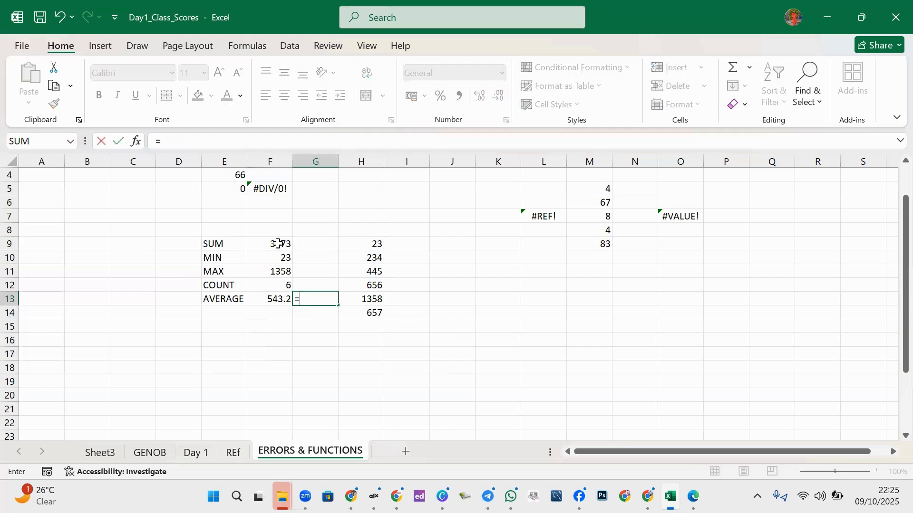
{"action": "left_click", "coordinate": [278, 243]}
{"action": "type", "text": "/"}
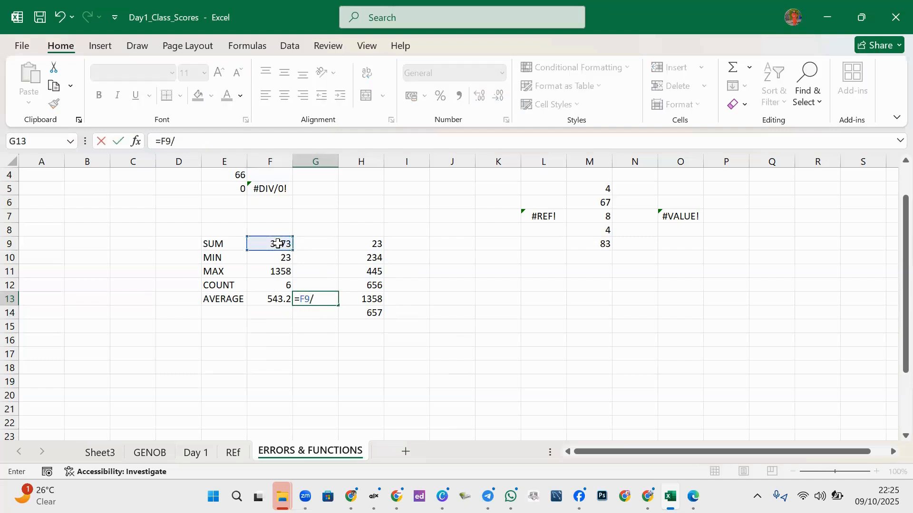
{"action": "left_click", "coordinate": [284, 284]}
{"action": "key", "text": "Return"}
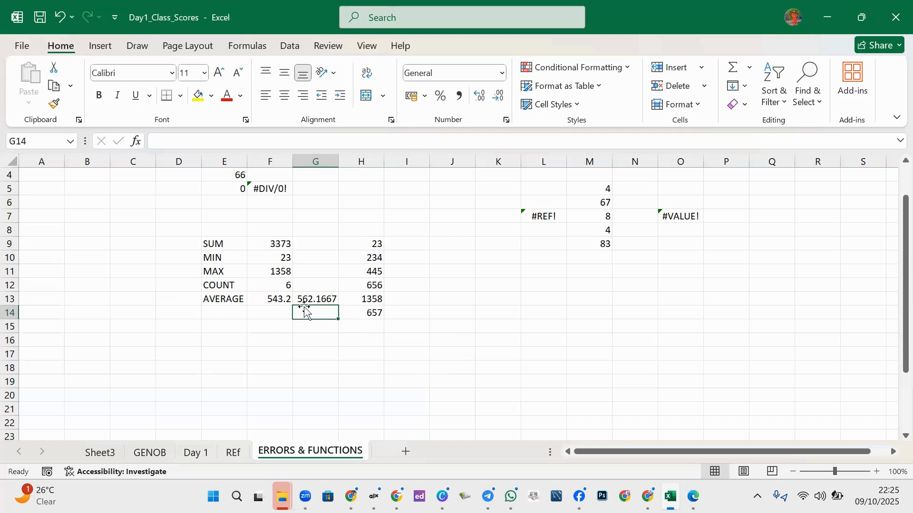
{"action": "left_click", "coordinate": [321, 299]}
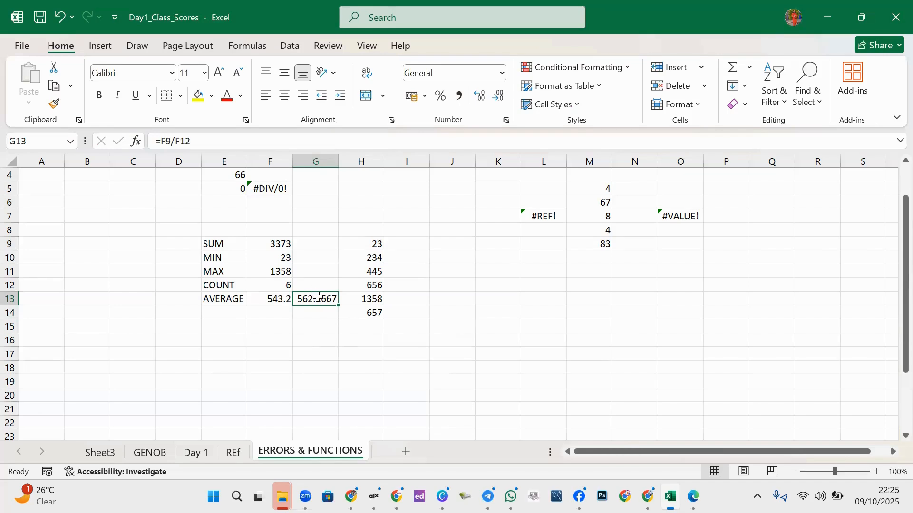
{"action": "left_click", "coordinate": [286, 297]}
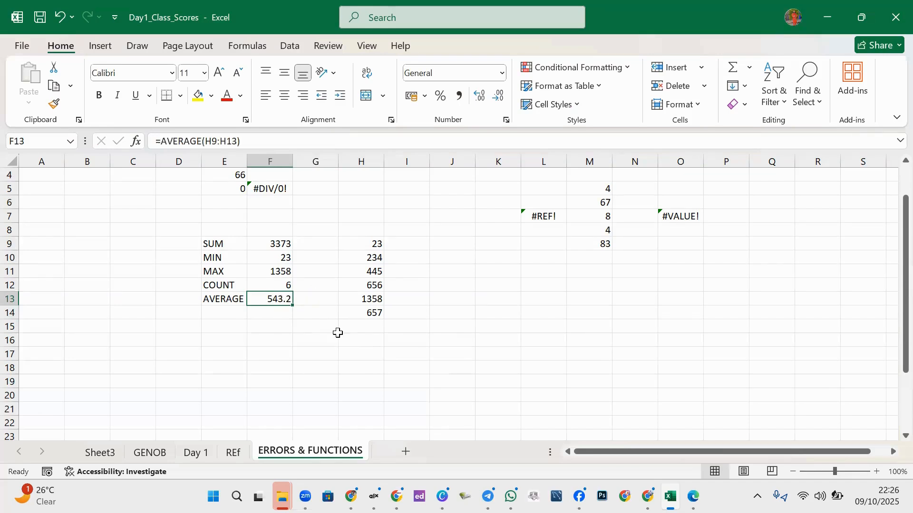
- Correct F13's AVERAGE range to H9:H14
{"action": "left_click", "coordinate": [238, 143]}
{"action": "key", "text": "BackSpace"}
{"action": "type", "text": "4"}
{"action": "key", "text": "Return"}
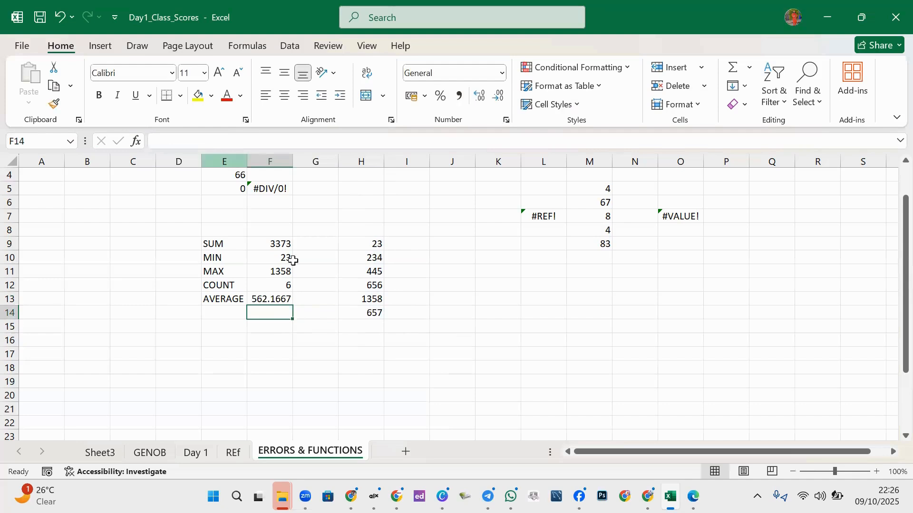
- Re-enter =F9/F12 in G13, confirming it matches F13 at 562.1667
{"action": "left_click", "coordinate": [316, 296]}
{"action": "type", "text": "="}
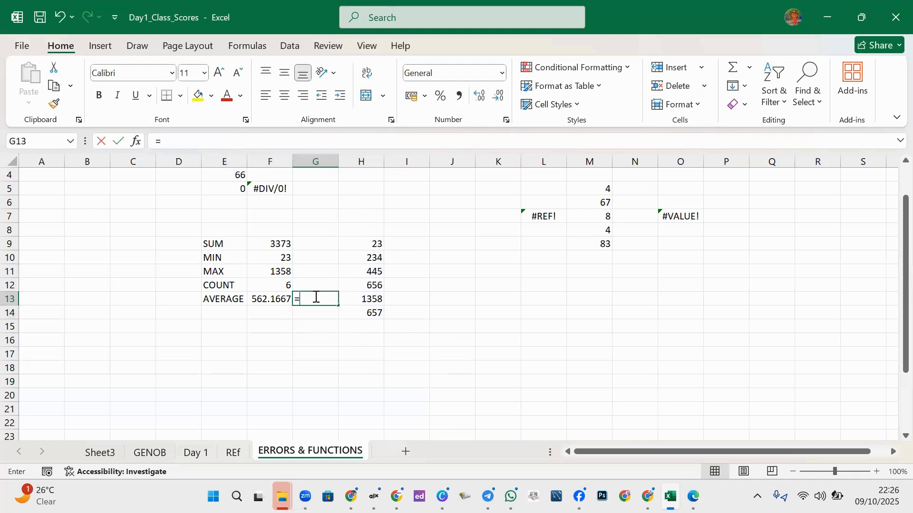
{"action": "left_click", "coordinate": [274, 246]}
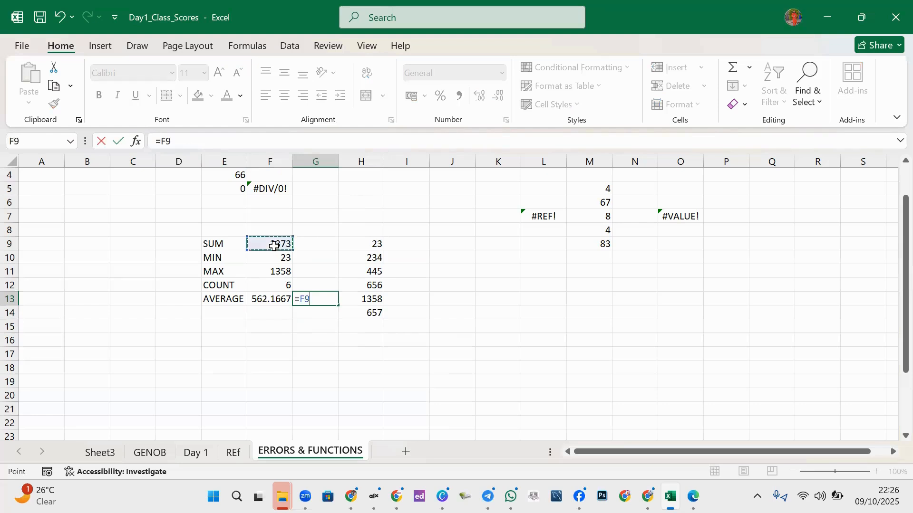
{"action": "type", "text": "/"}
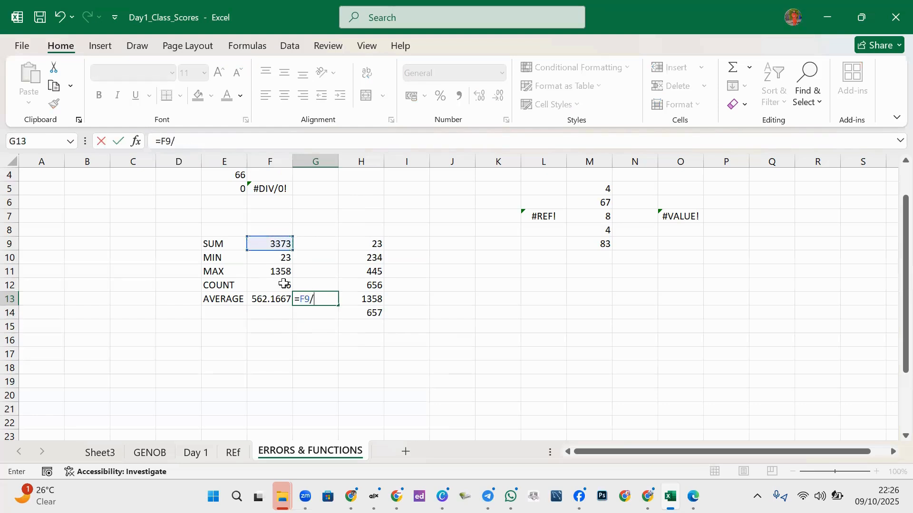
{"action": "left_click", "coordinate": [283, 284]}
{"action": "key", "text": "Return"}
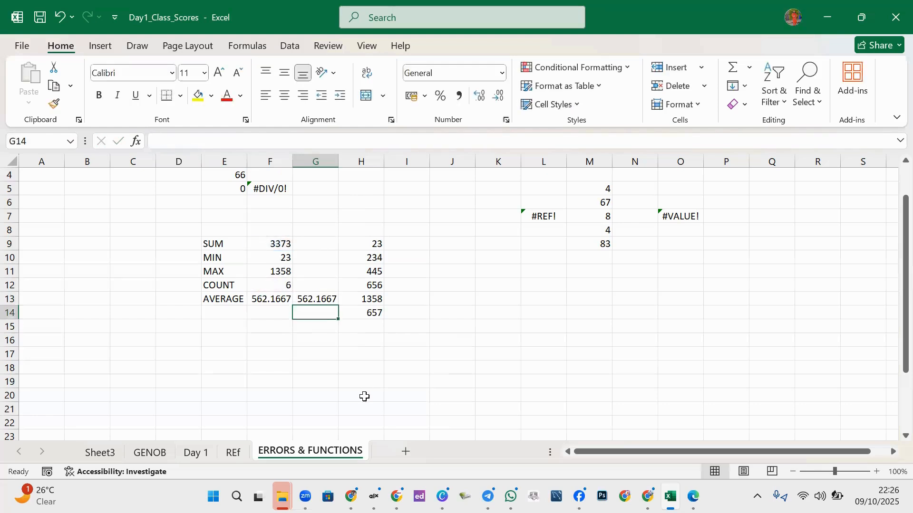
{"action": "left_click", "coordinate": [330, 353]}
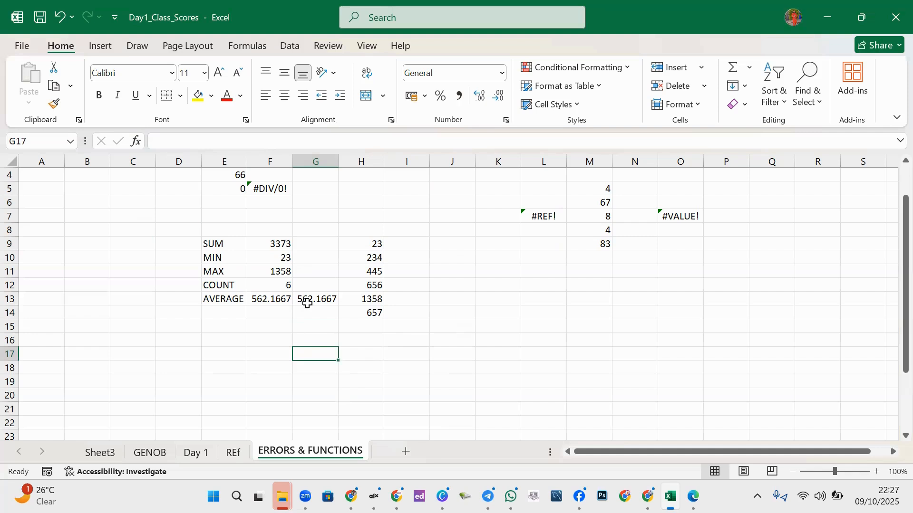
- Enter the letter A in H15, replacing the mistyped GENE entry
{"action": "left_click", "coordinate": [222, 314]}
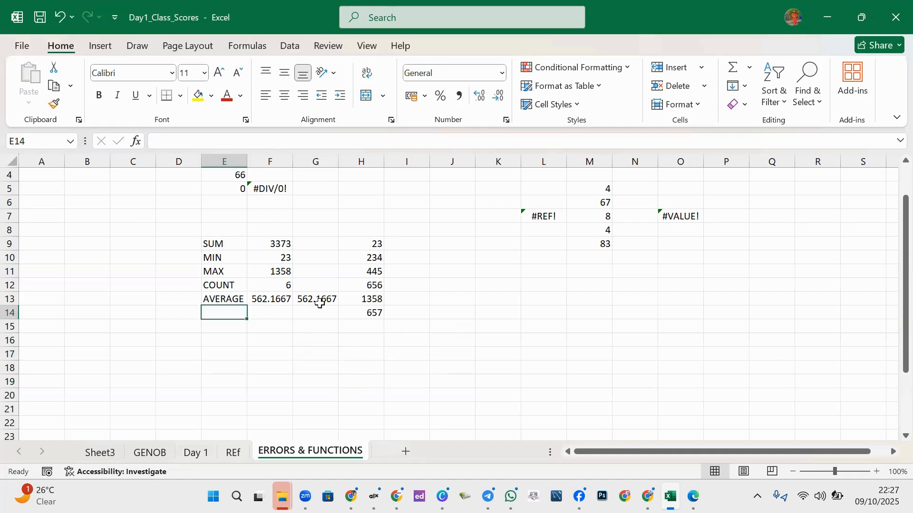
{"action": "left_click", "coordinate": [373, 325]}
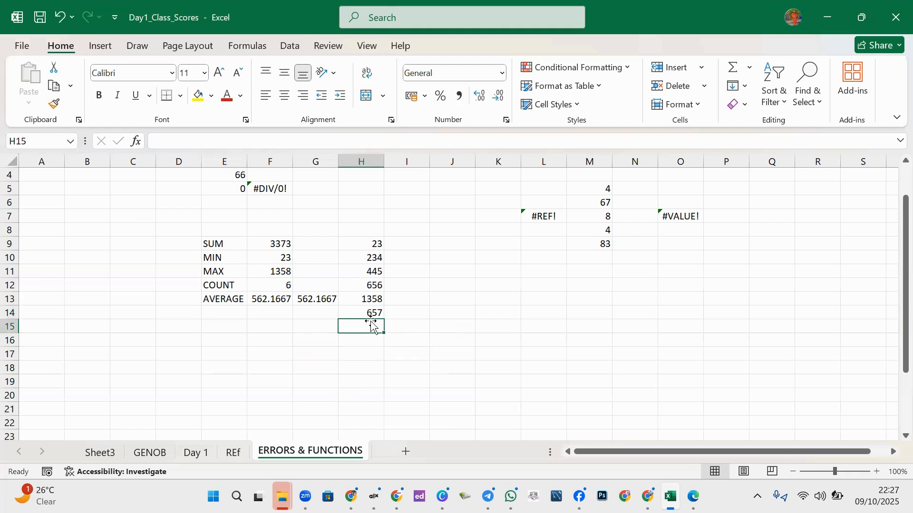
{"action": "type", "text": "GE"}
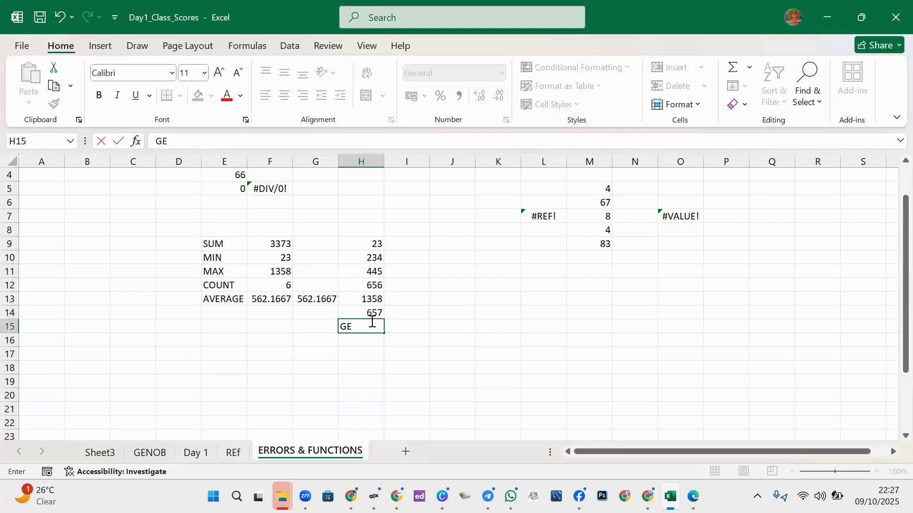
{"action": "type", "text": "NE"}
{"action": "left_click", "coordinate": [401, 327]}
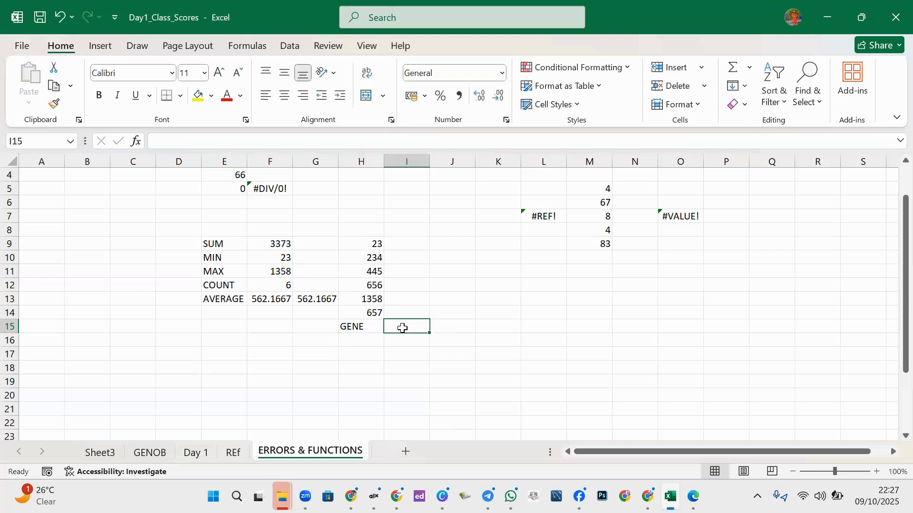
{"action": "left_click", "coordinate": [365, 328]}
{"action": "key", "text": "BackSpace"}
{"action": "type", "text": "A"}
{"action": "left_click", "coordinate": [373, 334]}
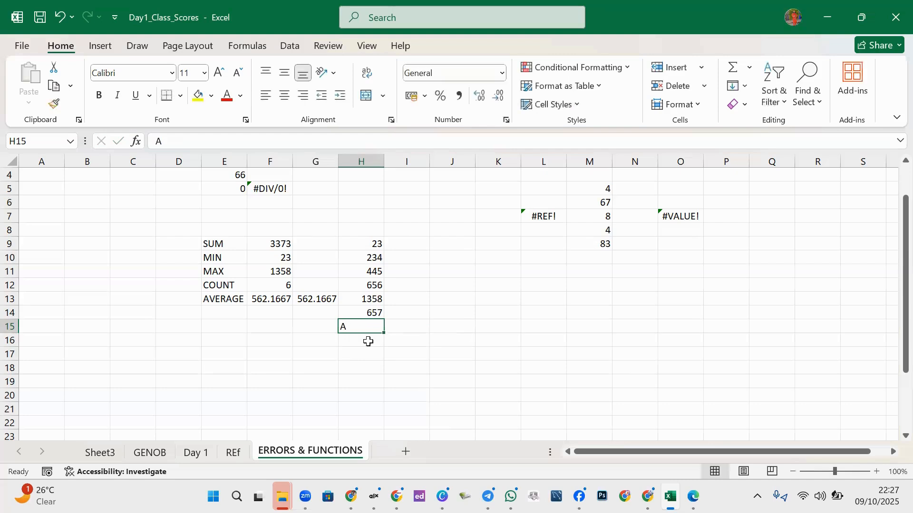
- Enter B in H16, then select H9:H14 to check the status bar figures
{"action": "left_click", "coordinate": [367, 342]}
{"action": "type", "text": "B"}
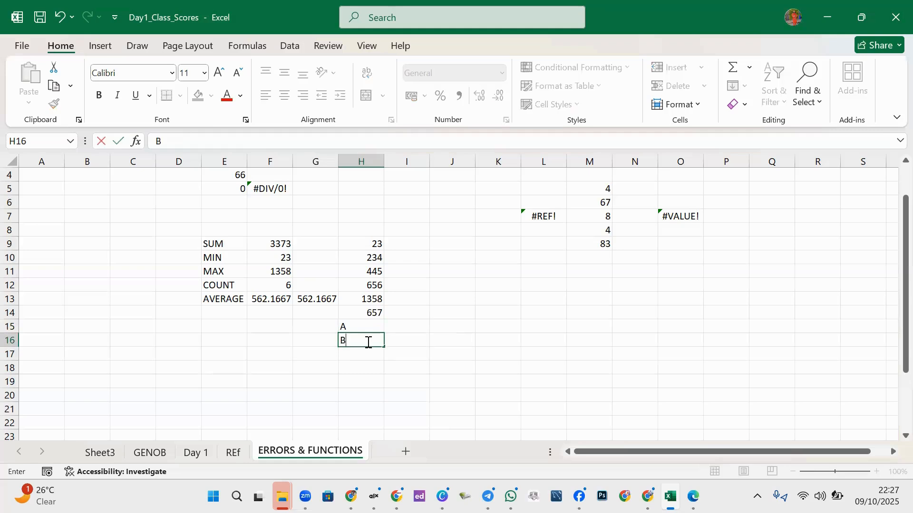
{"action": "left_click", "coordinate": [373, 351]}
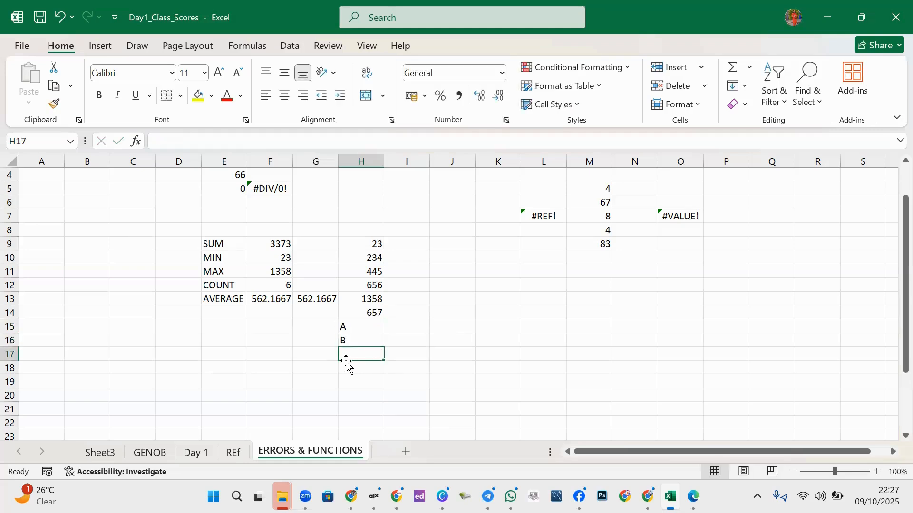
{"action": "type", "text": "A"}
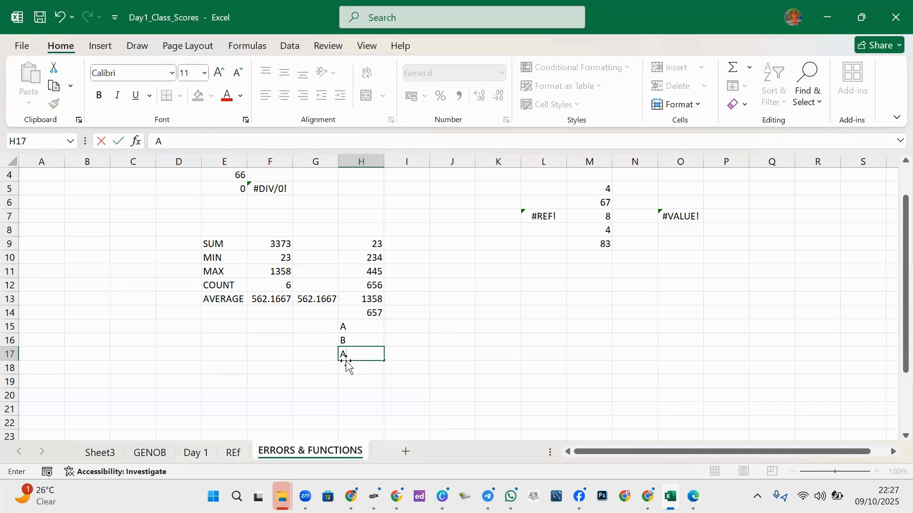
{"action": "key", "text": "BackSpace"}
{"action": "left_click", "coordinate": [425, 329]}
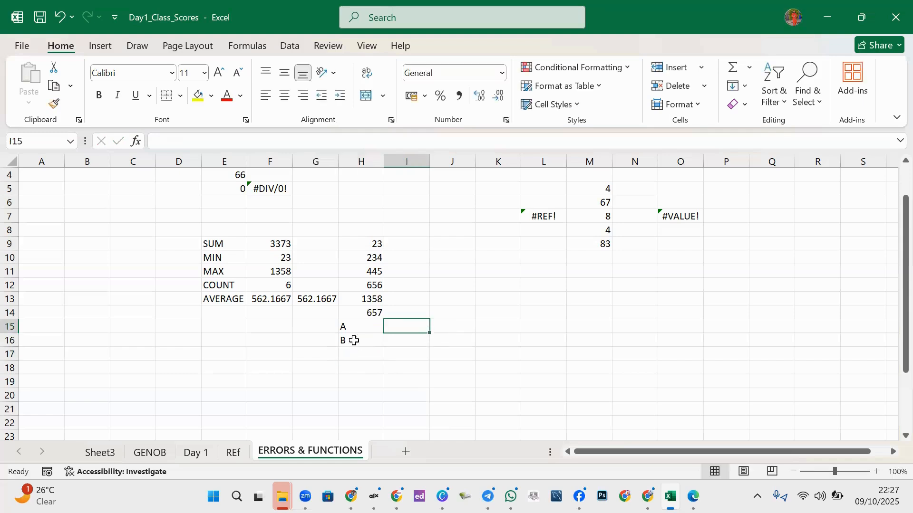
{"action": "left_click_drag", "start_coordinate": [355, 332], "coordinate": [355, 350]}
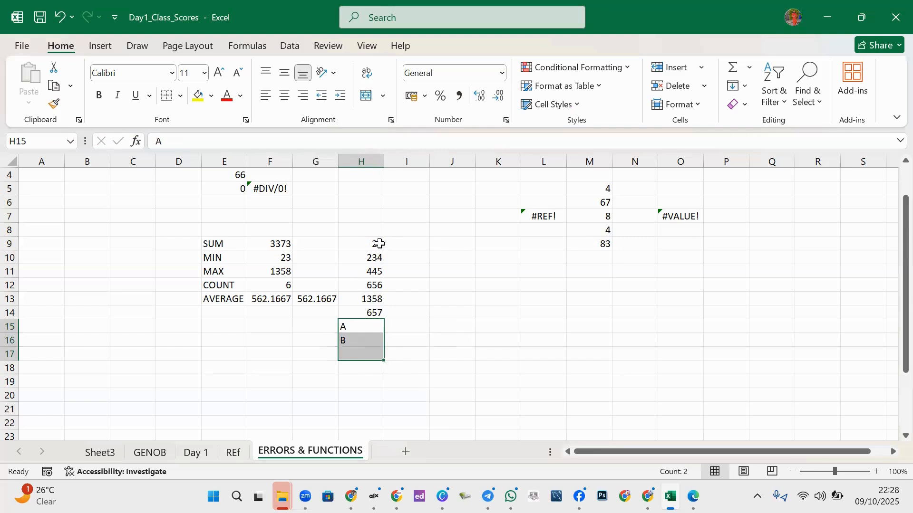
{"action": "left_click_drag", "start_coordinate": [378, 245], "coordinate": [370, 313]}
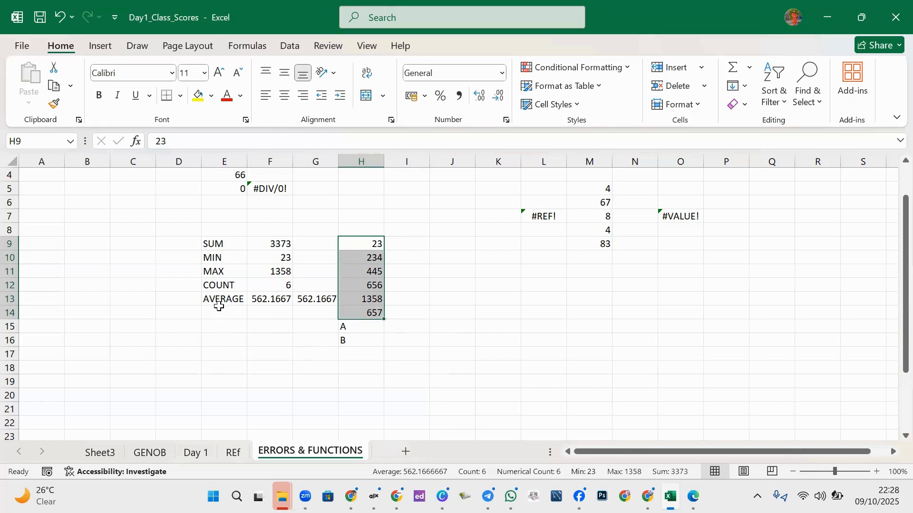
- Change F13's AVERAGE range to H9:H16
{"action": "left_click", "coordinate": [219, 311]}
{"action": "left_click", "coordinate": [361, 243]}
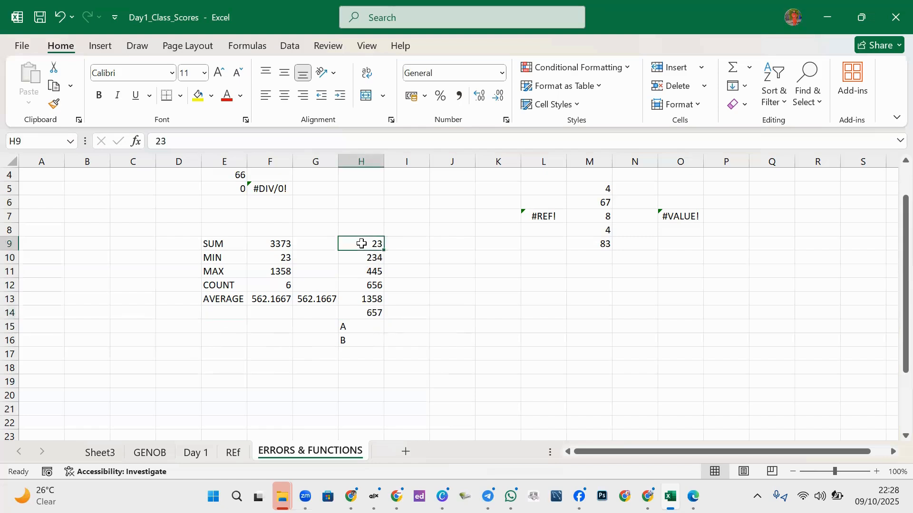
{"action": "left_click", "coordinate": [356, 341]}
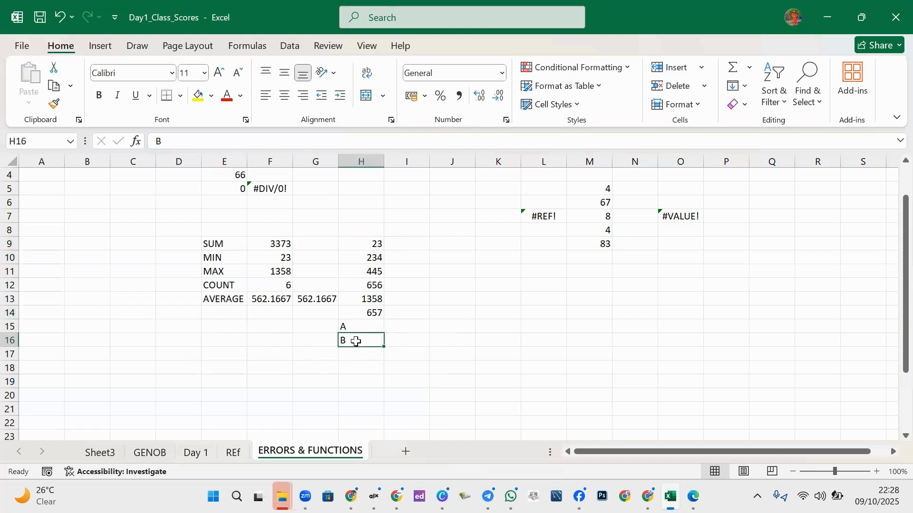
{"action": "left_click", "coordinate": [278, 304]}
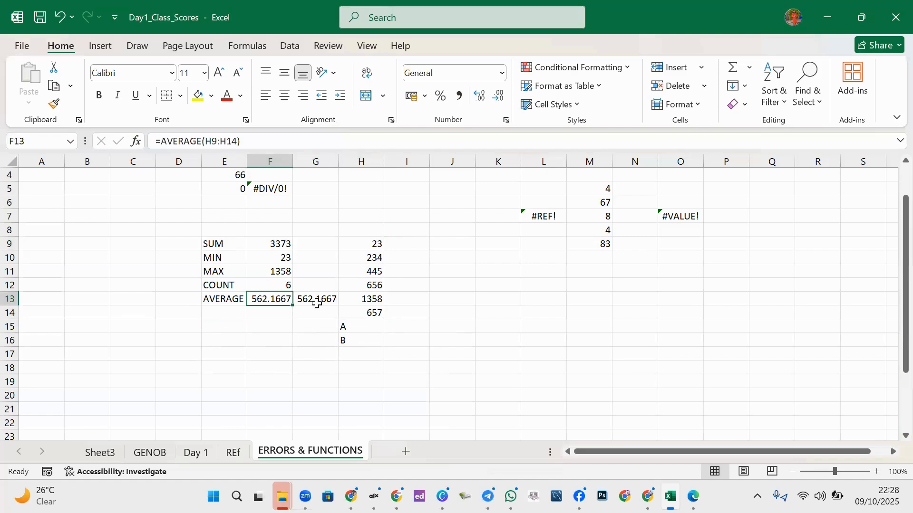
{"action": "left_click", "coordinate": [236, 137]}
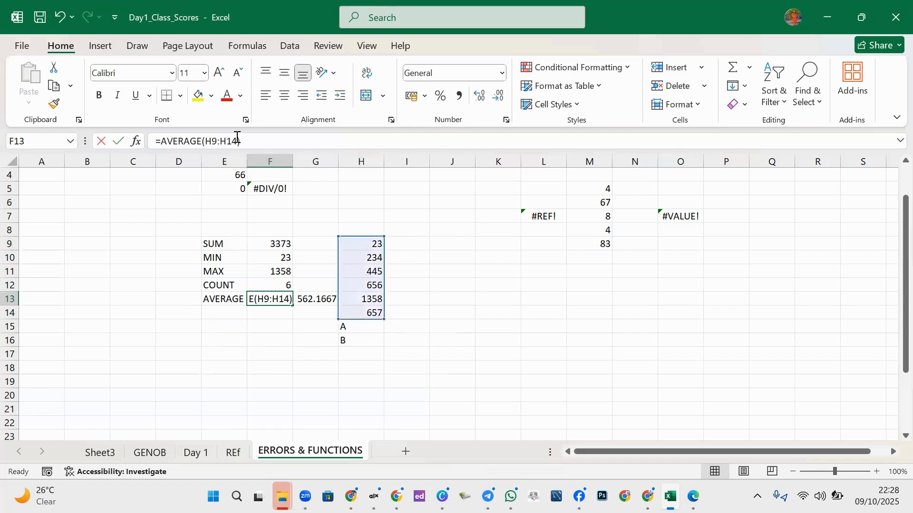
{"action": "key", "text": "BackSpace"}
{"action": "type", "text": "6"}
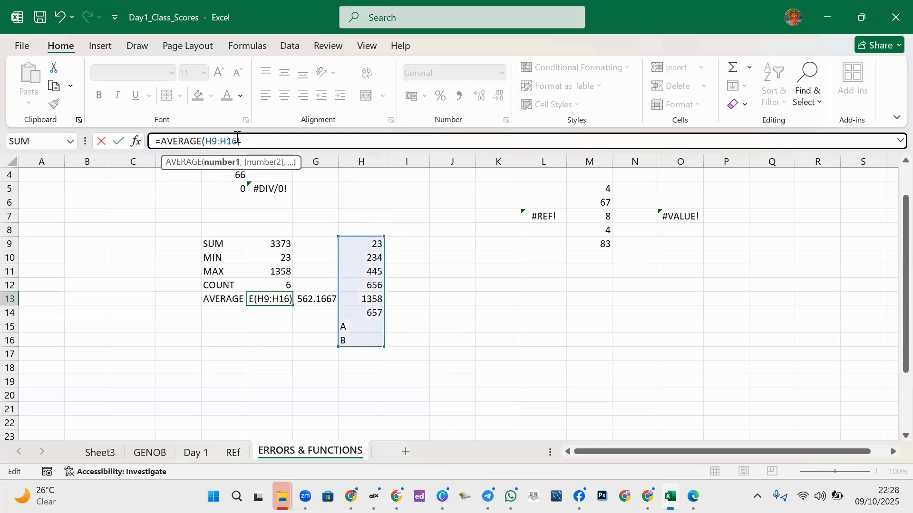
{"action": "key", "text": "Return"}
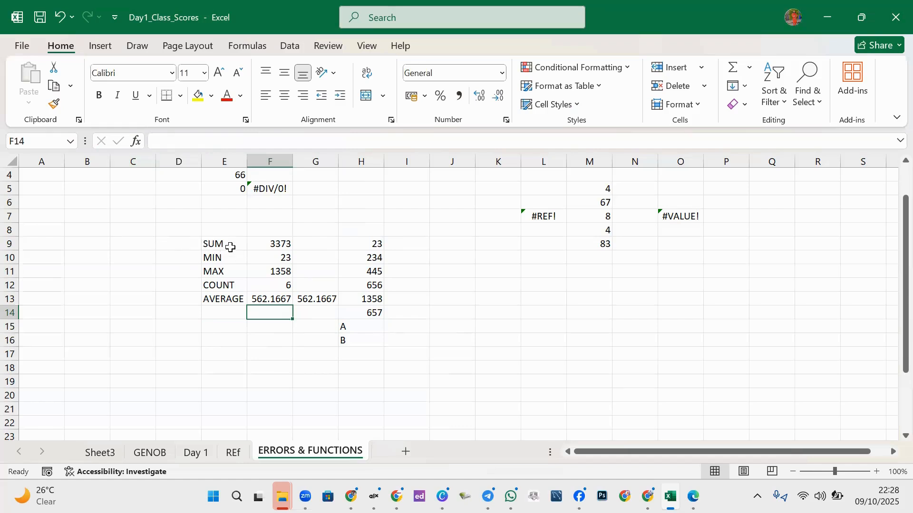
- Clear the manual =F9/F12 check from G13
{"action": "left_click", "coordinate": [327, 298]}
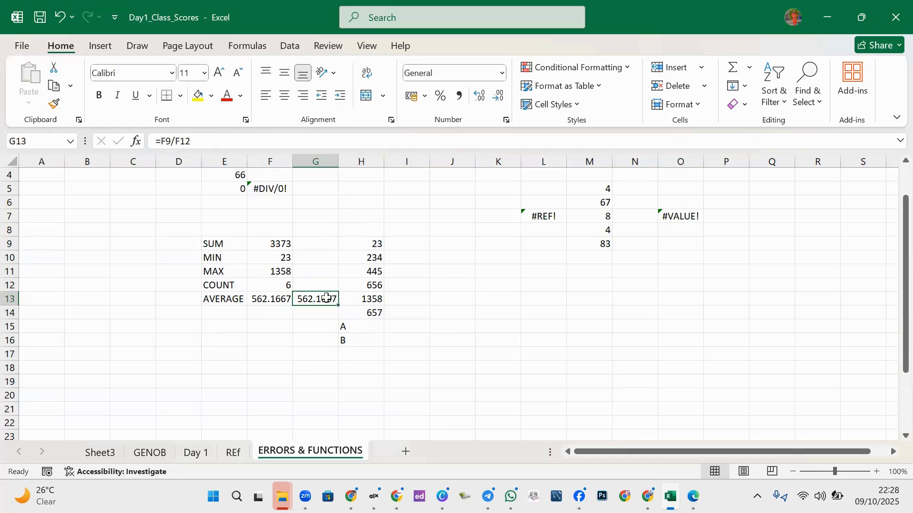
{"action": "key", "text": "Delete"}
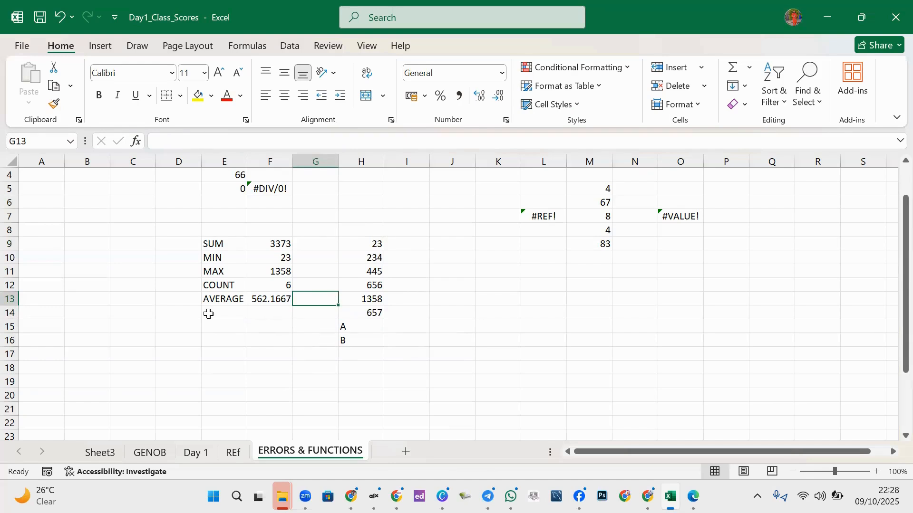
{"action": "left_click_drag", "start_coordinate": [213, 313], "coordinate": [351, 326]}
{"action": "left_click", "coordinate": [351, 329]}
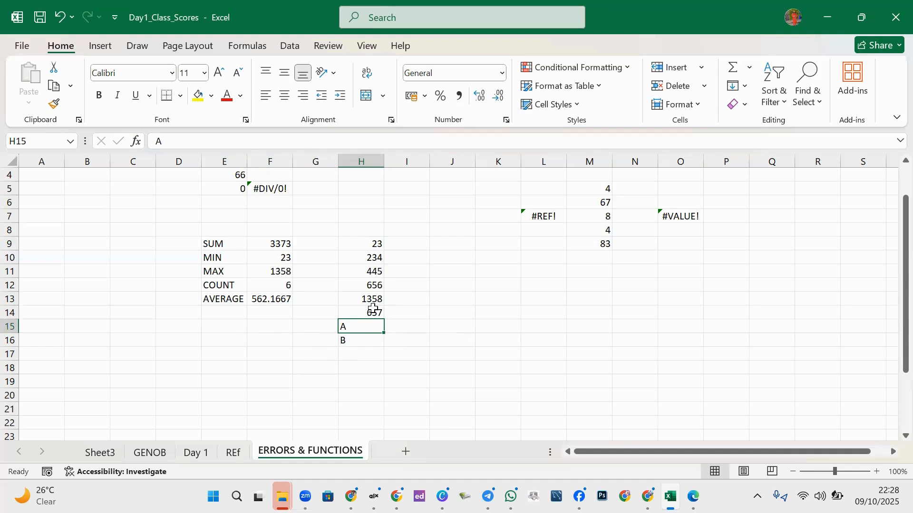
- Change the SUM formula in F9 to cover H9:H16
{"action": "left_click", "coordinate": [280, 251]}
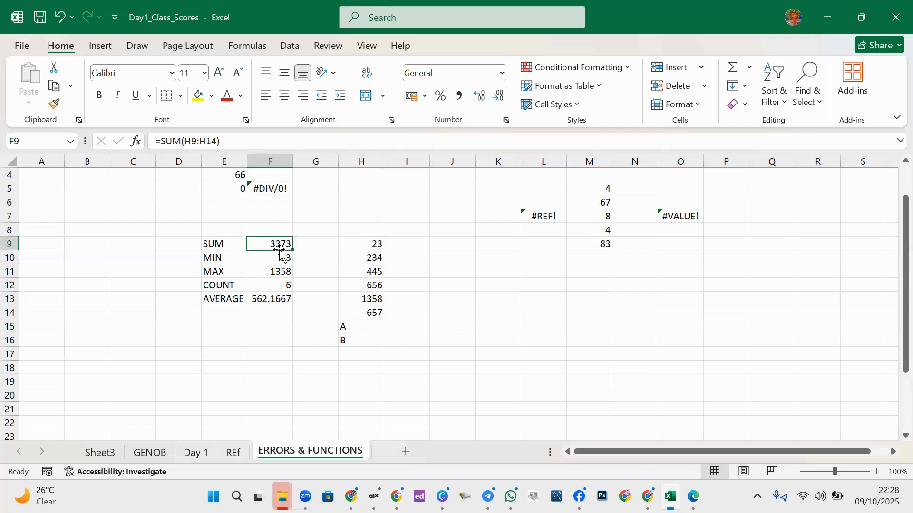
{"action": "left_click", "coordinate": [216, 140]}
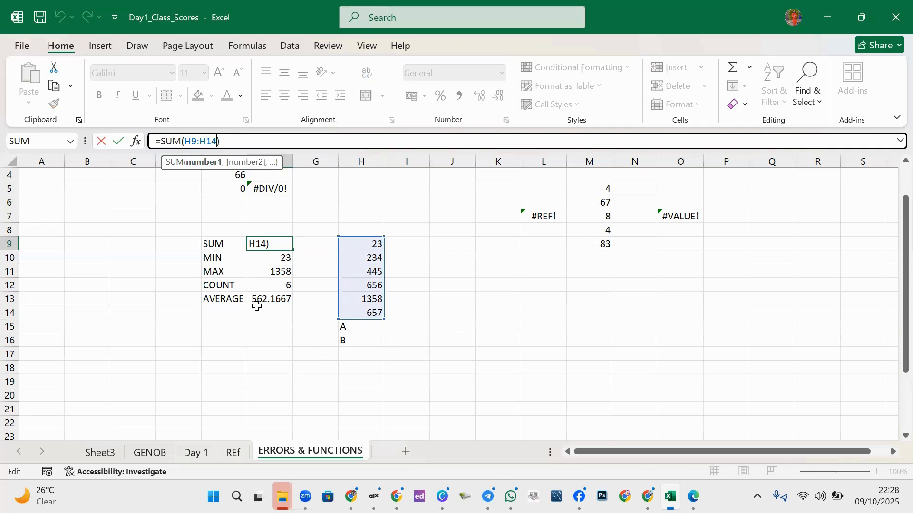
{"action": "key", "text": "BackSpace"}
{"action": "type", "text": "6"}
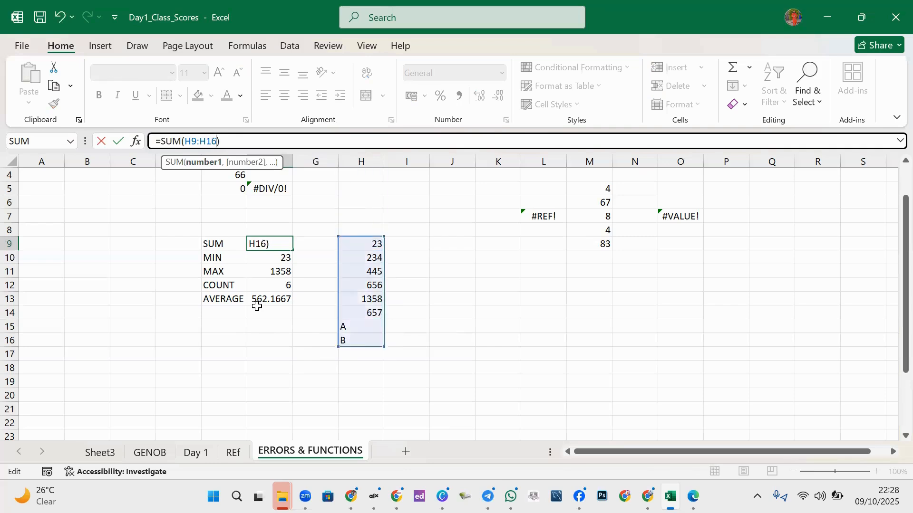
{"action": "key", "text": "Return"}
- Change the MAX formula in F11 to cover H9:H14
{"action": "left_click", "coordinate": [275, 270]}
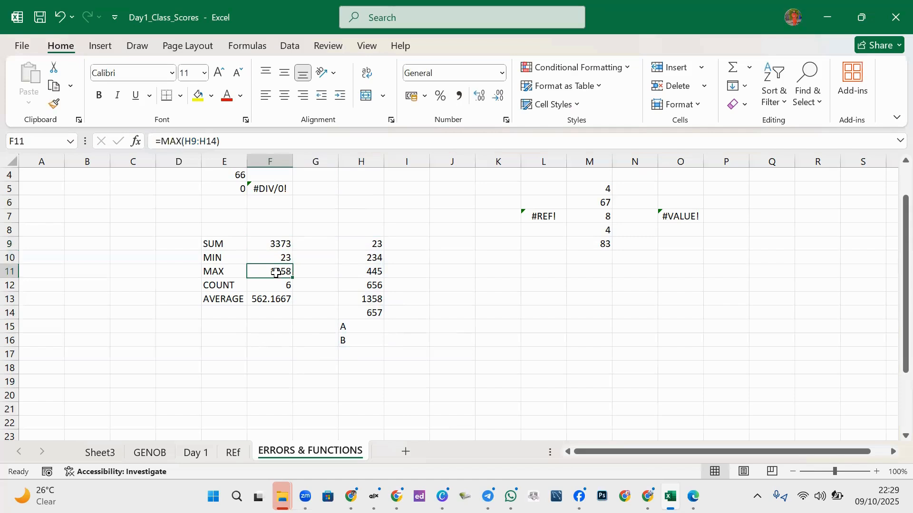
{"action": "left_click", "coordinate": [215, 141]}
{"action": "key", "text": "BackSpace"}
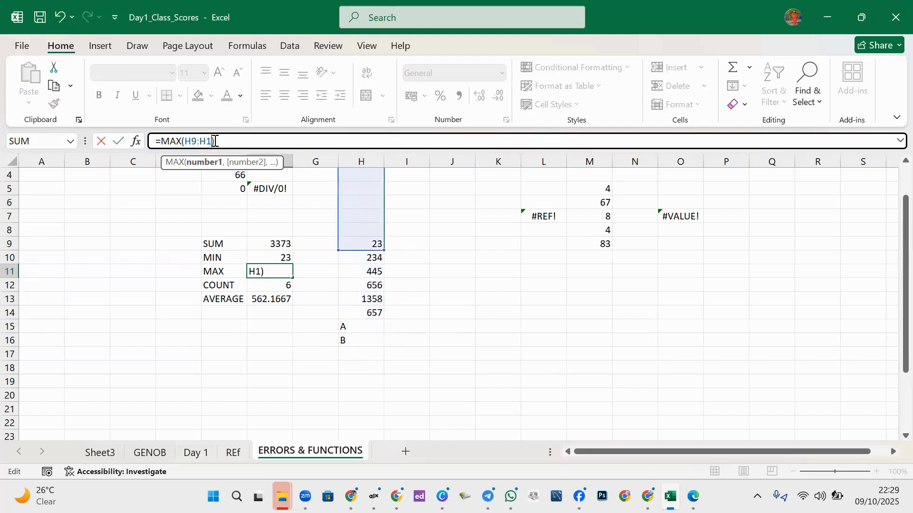
{"action": "type", "text": "4"}
{"action": "key", "text": "Return"}
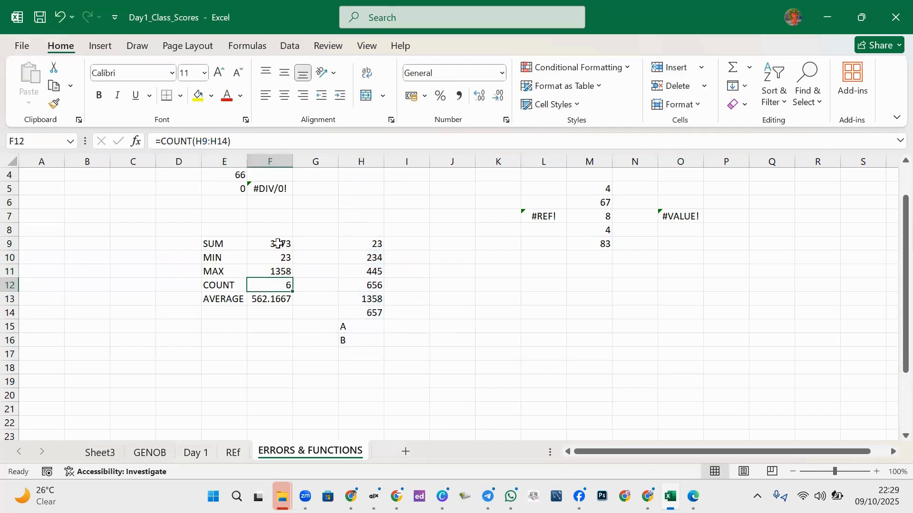
- Extend COUNT to H9:H16 and confirm =AVERAGE(H9:H16) in F13 still gives 562.1667
{"action": "left_click", "coordinate": [228, 143]}
{"action": "key", "text": "BackSpace"}
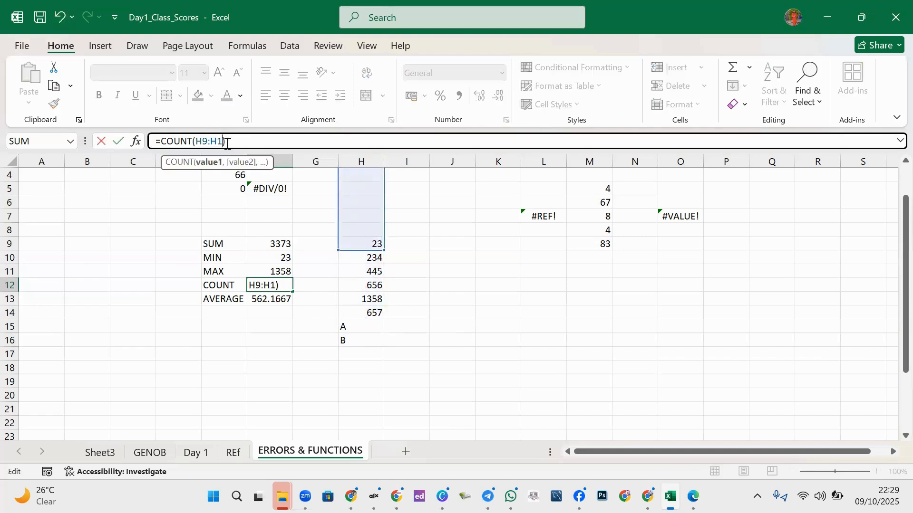
{"action": "type", "text": "6"}
{"action": "key", "text": "Return"}
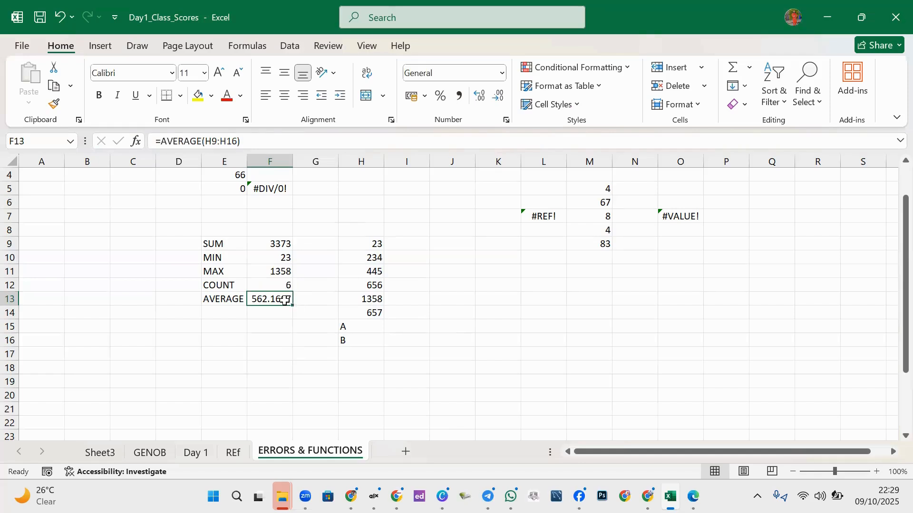
{"action": "left_click", "coordinate": [237, 140]}
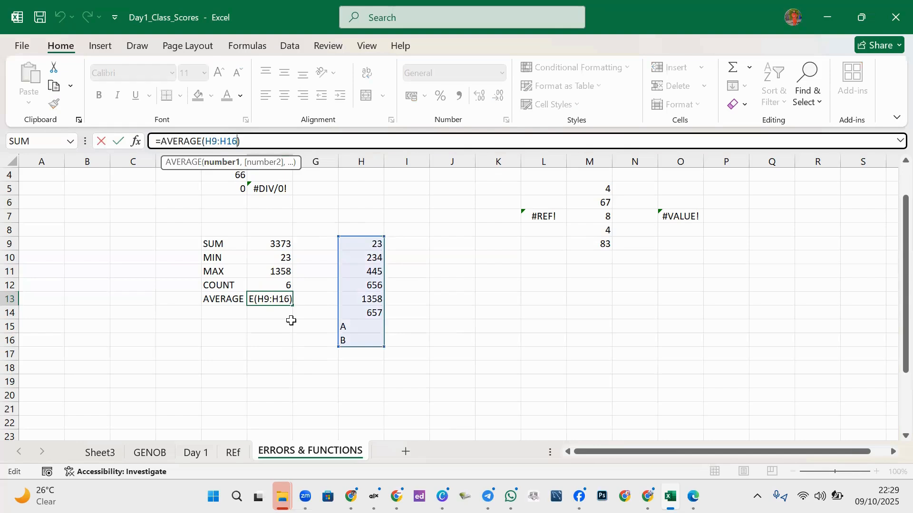
{"action": "left_click", "coordinate": [291, 323]}
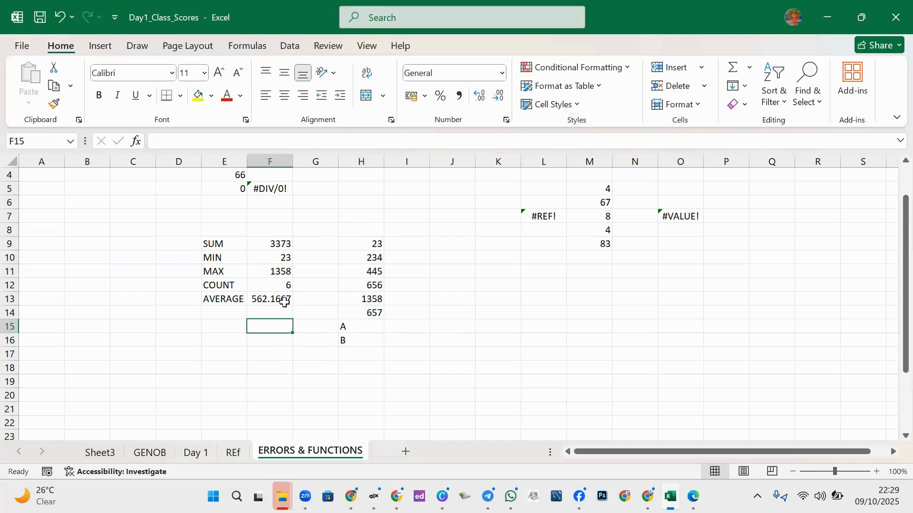
{"action": "left_click", "coordinate": [286, 287]}
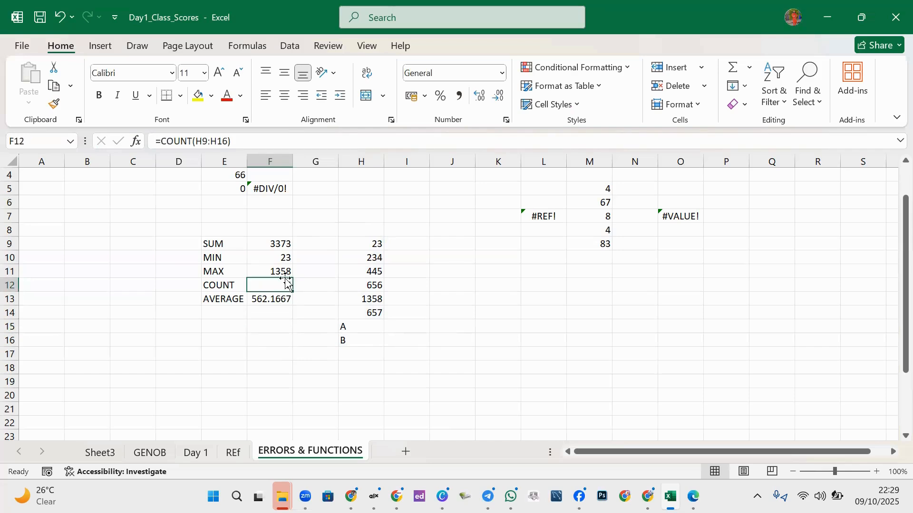
- Label cell E14 as COUNTA, replacing an accidental COUNTA formula there
{"action": "left_click", "coordinate": [283, 272]}
{"action": "left_click", "coordinate": [284, 245]}
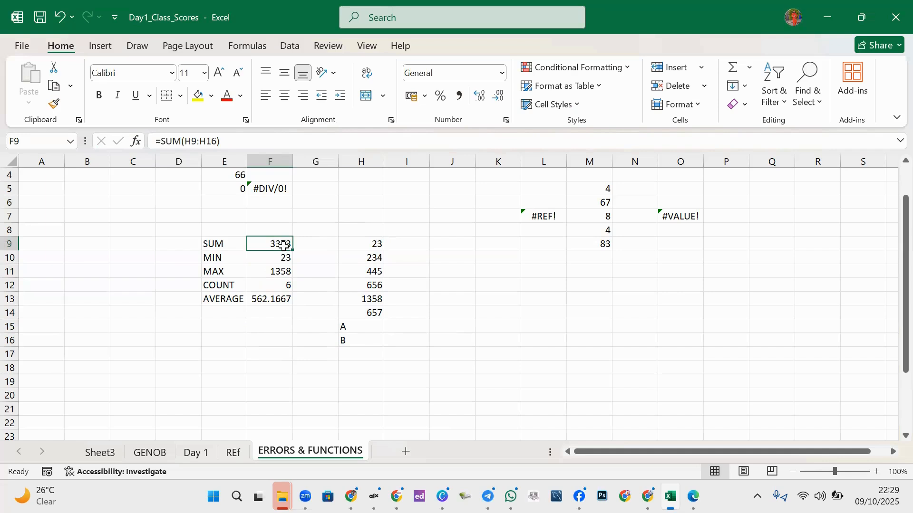
{"action": "left_click", "coordinate": [233, 310]}
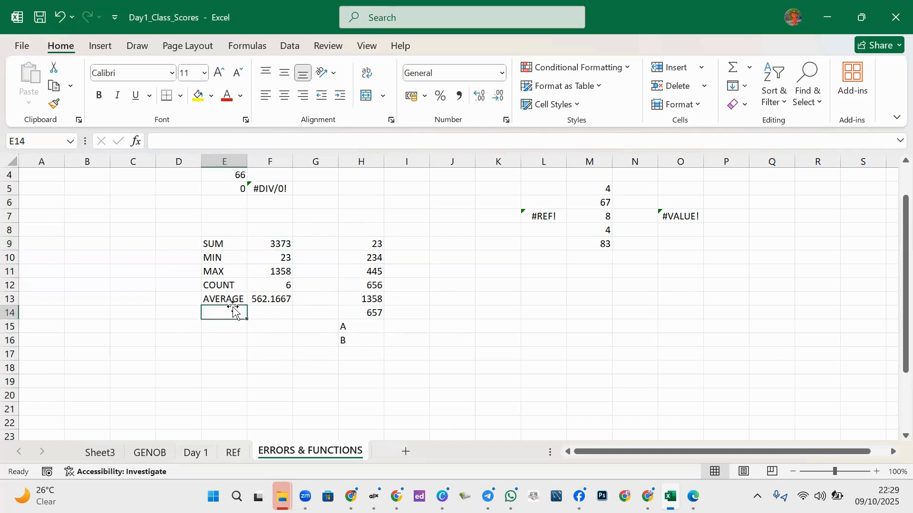
{"action": "type", "text": "COU"}
{"action": "key", "text": "BackSpace"}
{"action": "key", "text": "BackSpace"}
{"action": "key", "text": "BackSpace"}
{"action": "key", "text": "BackSpace"}
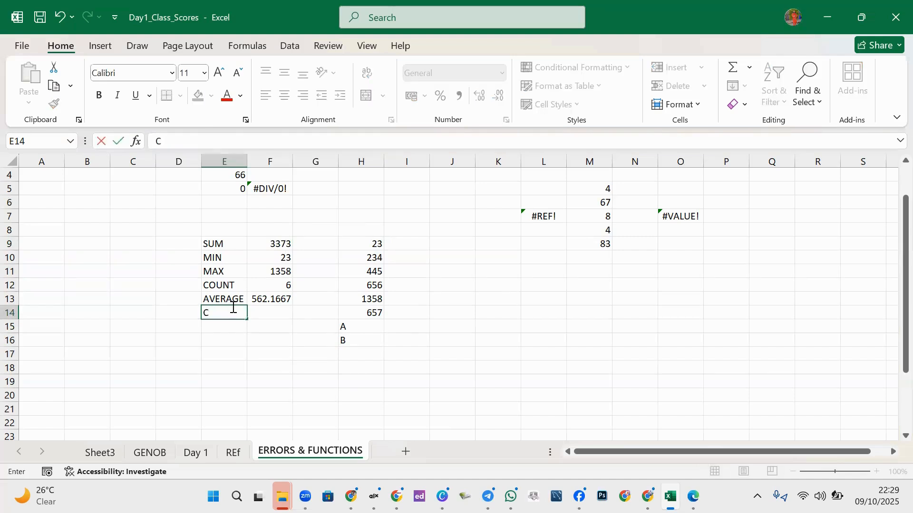
{"action": "type", "text": "=COUNT"}
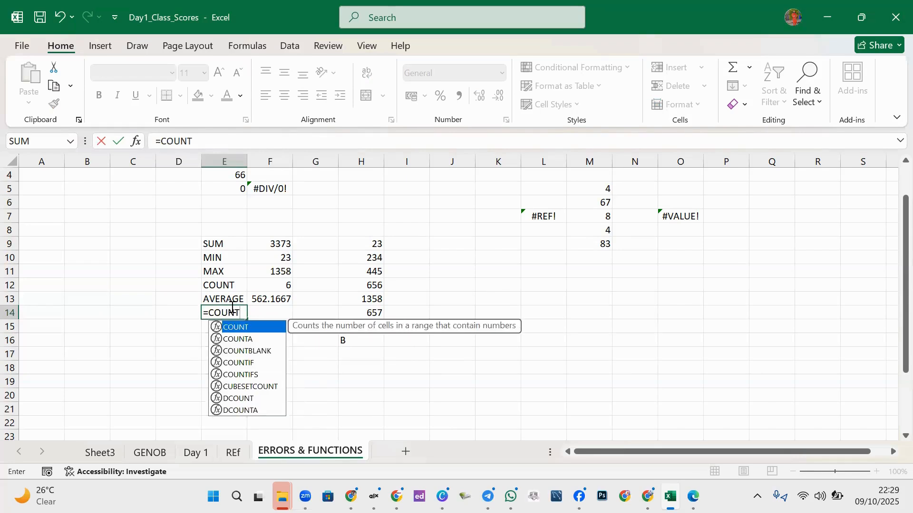
{"action": "double_click", "coordinate": [247, 341]}
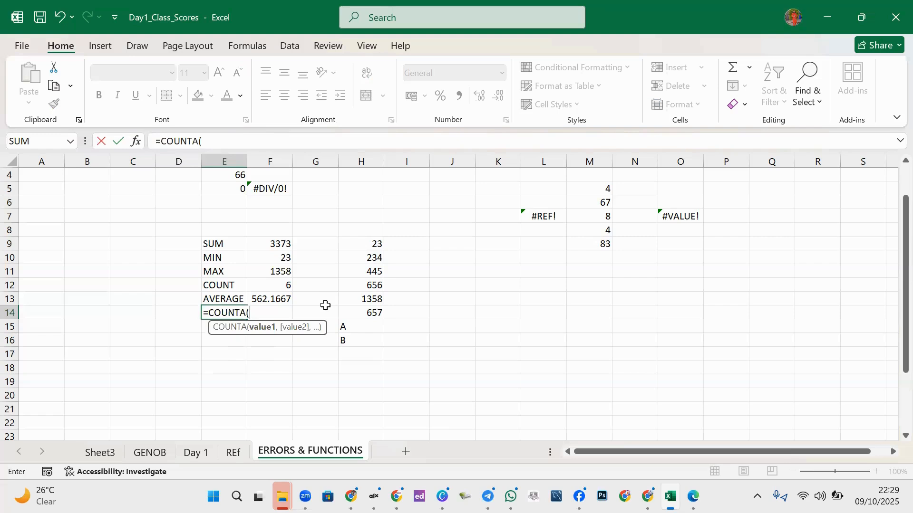
{"action": "type", "text": "H9"}
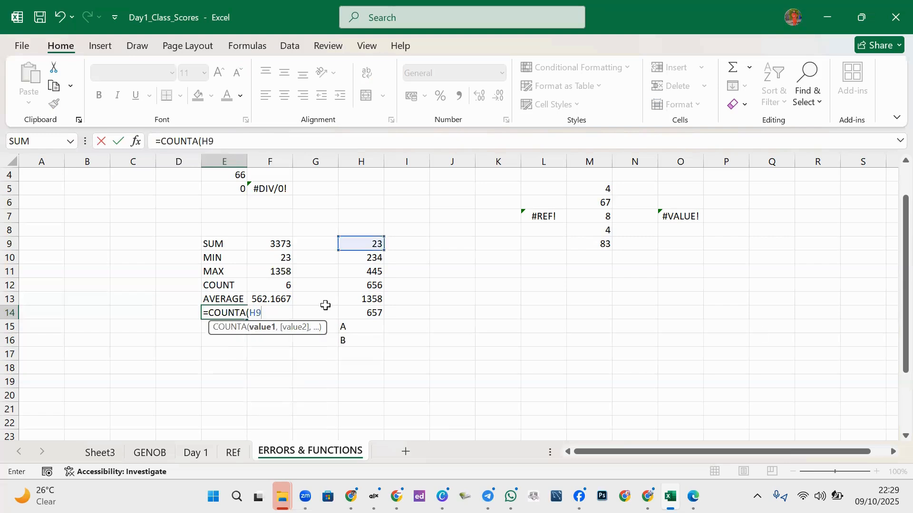
{"action": "type", "text": ":H16"}
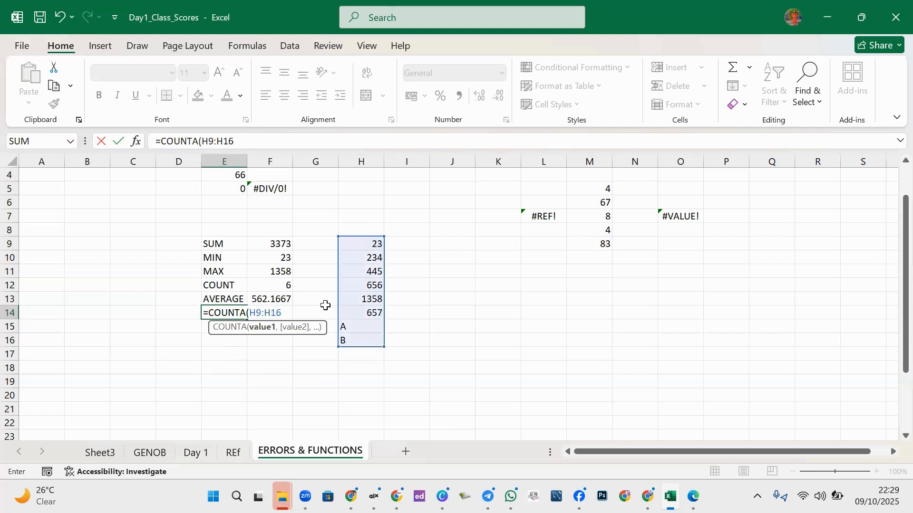
{"action": "type", "text": ")"}
{"action": "key", "text": "Return"}
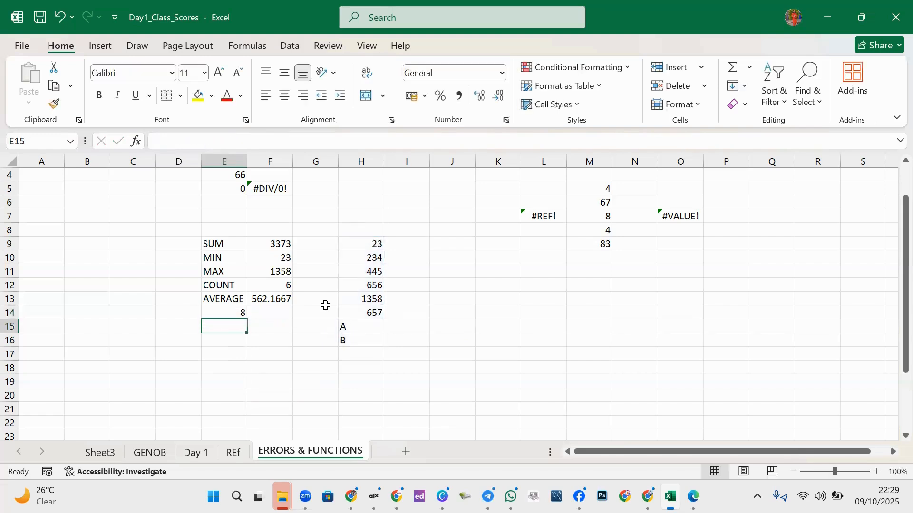
{"action": "left_click", "coordinate": [240, 315]}
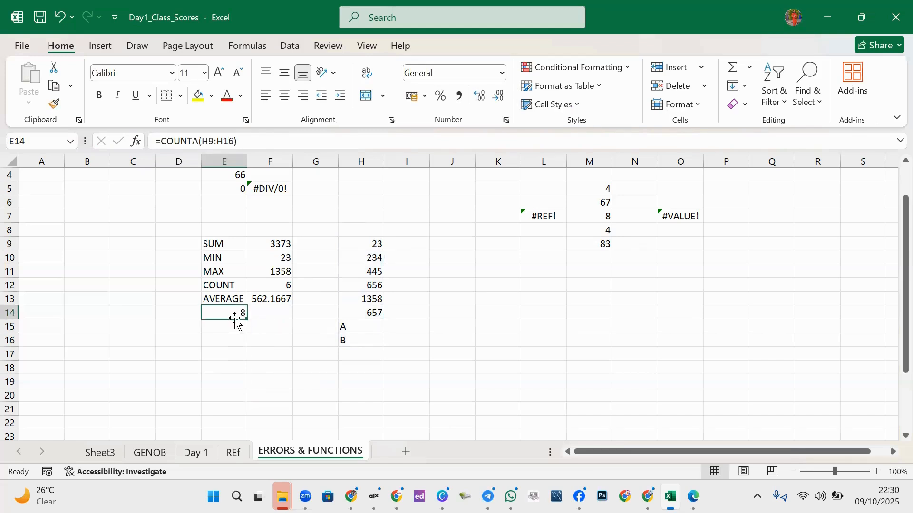
{"action": "type", "text": "COUNT"}
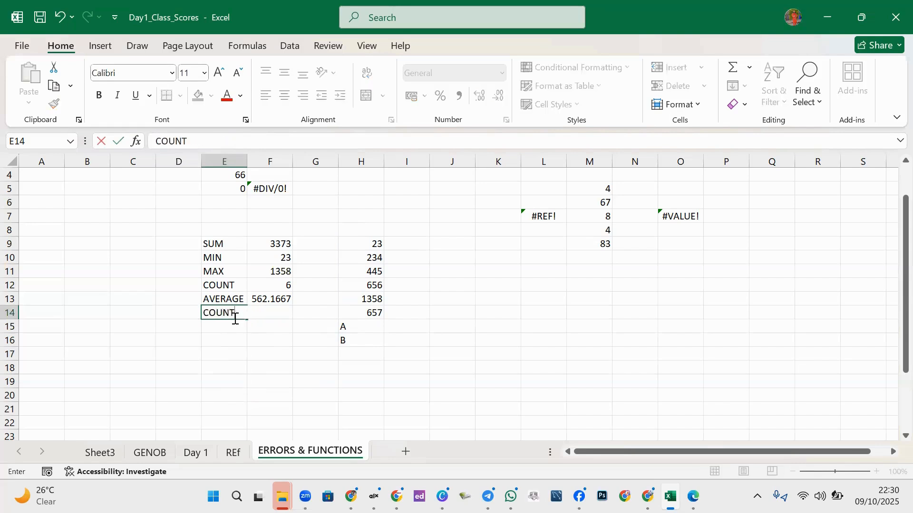
{"action": "type", "text": "A"}
{"action": "left_click", "coordinate": [264, 341]}
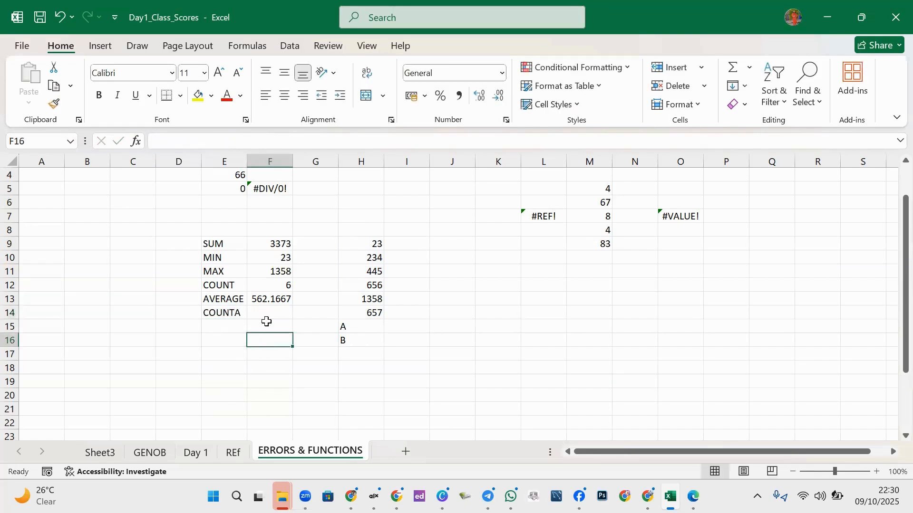
- Enter =COUNTA(H9:H16) in F14 so it returns 8, and compare it with COUNT
{"action": "left_click", "coordinate": [269, 312]}
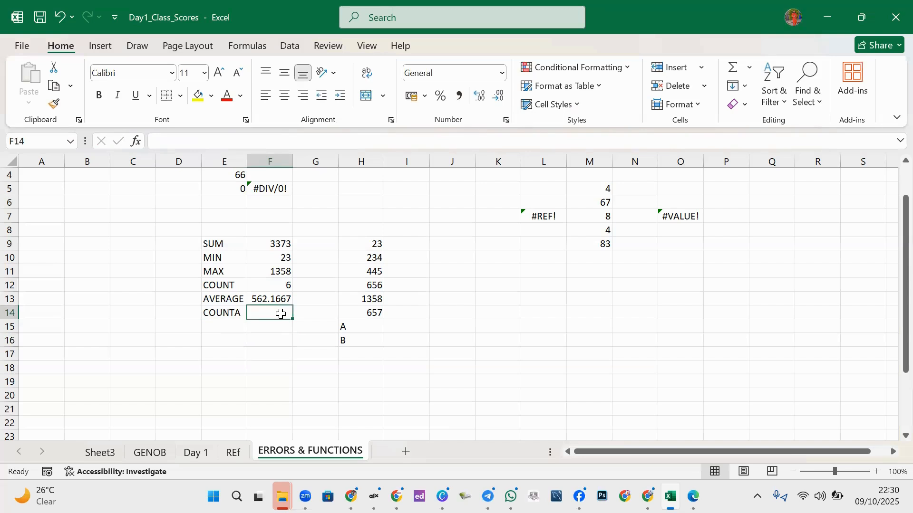
{"action": "type", "text": "=CP"}
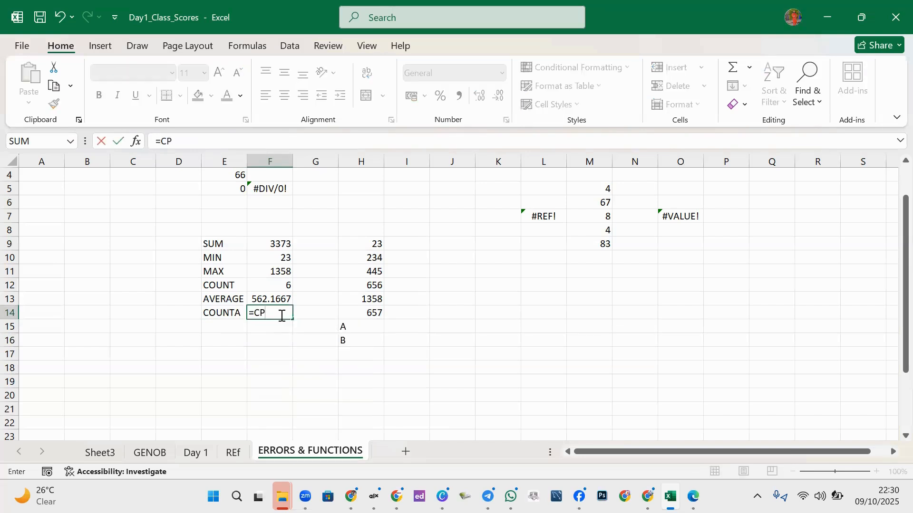
{"action": "key", "text": "BackSpace"}
{"action": "type", "text": "OUNT"}
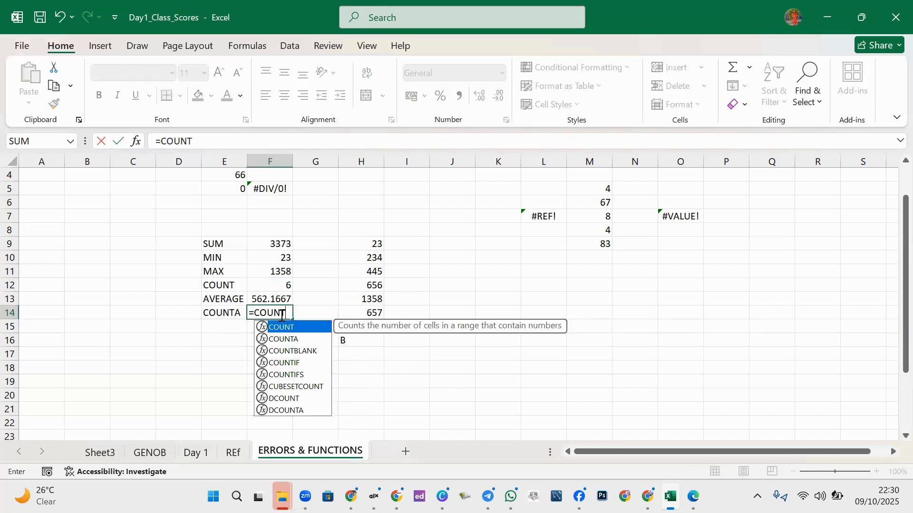
{"action": "double_click", "coordinate": [295, 339]}
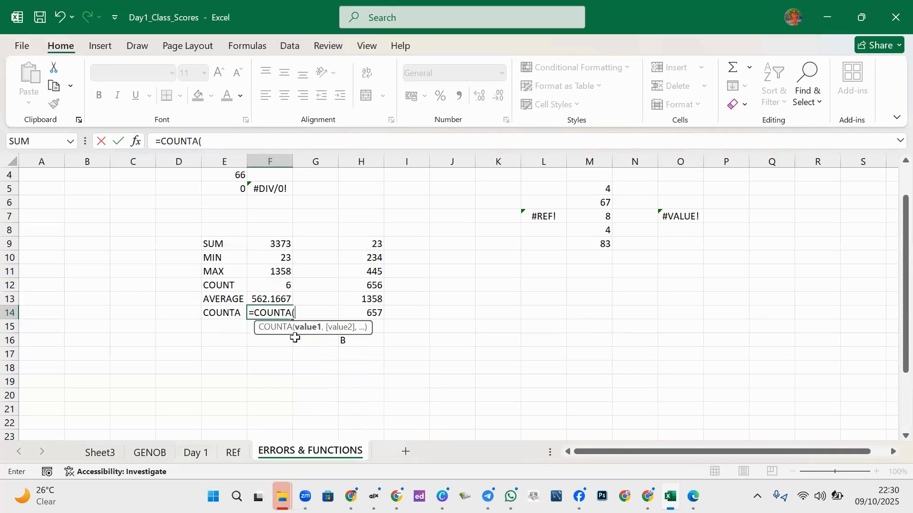
{"action": "left_click_drag", "start_coordinate": [373, 240], "coordinate": [367, 343]}
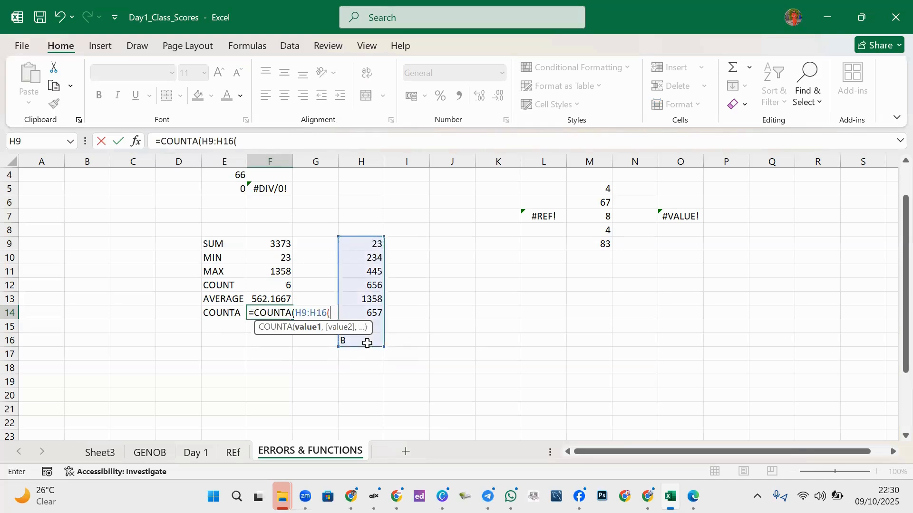
{"action": "type", "text": ")"}
{"action": "key", "text": "Return"}
{"action": "left_click", "coordinate": [280, 308]}
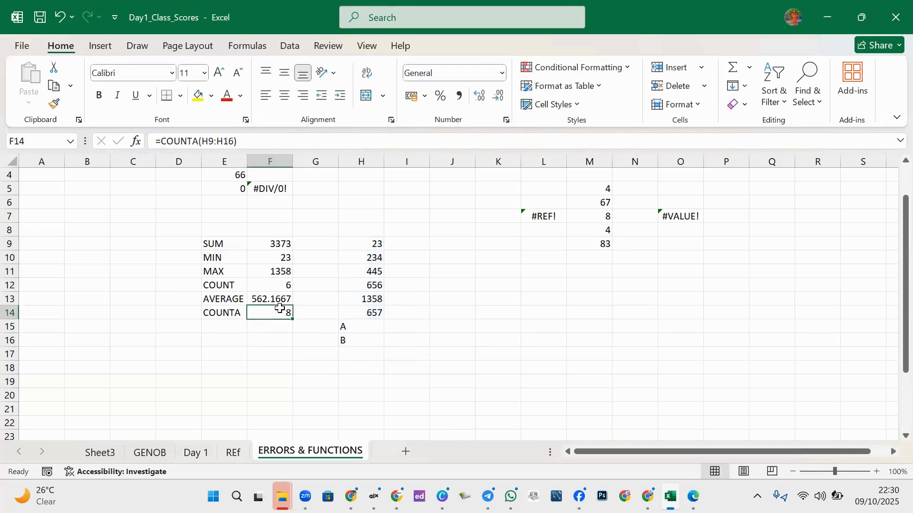
{"action": "left_click", "coordinate": [269, 285]}
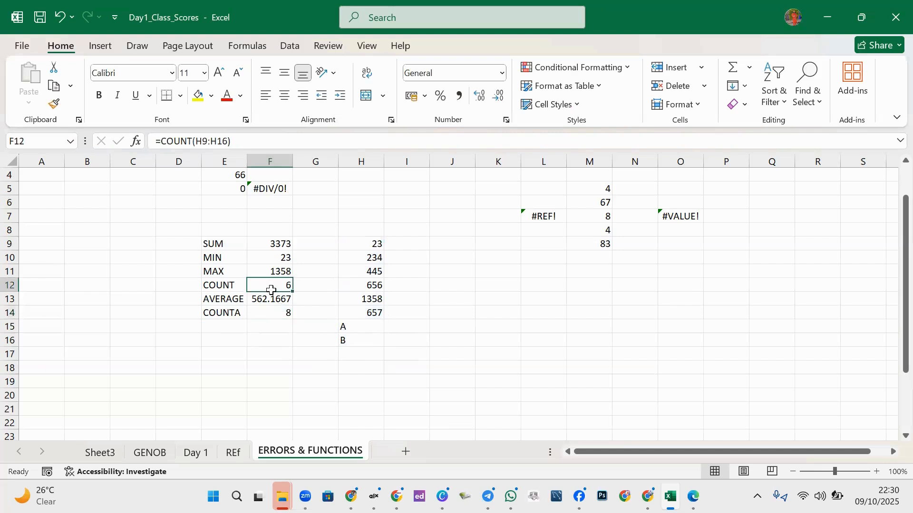
{"action": "left_click", "coordinate": [218, 329]}
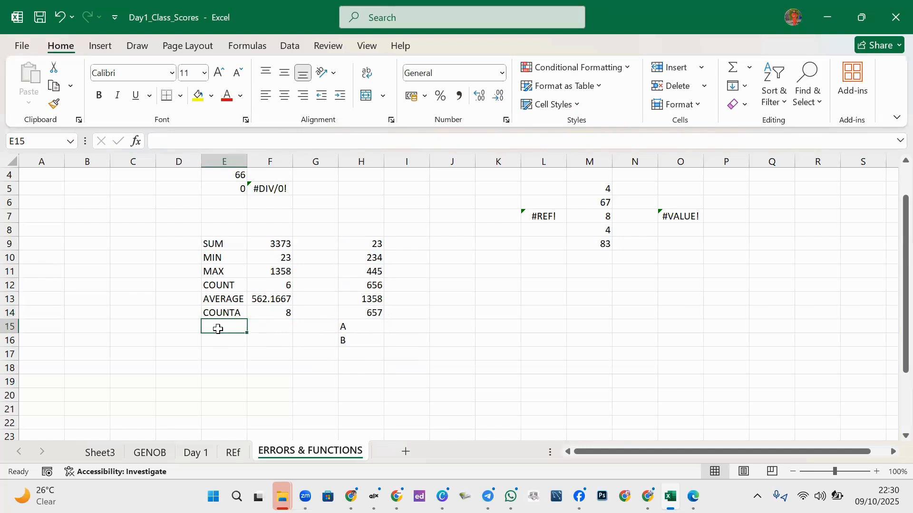
- Label cell E15 as AVERAGE
{"action": "type", "text": "A"}
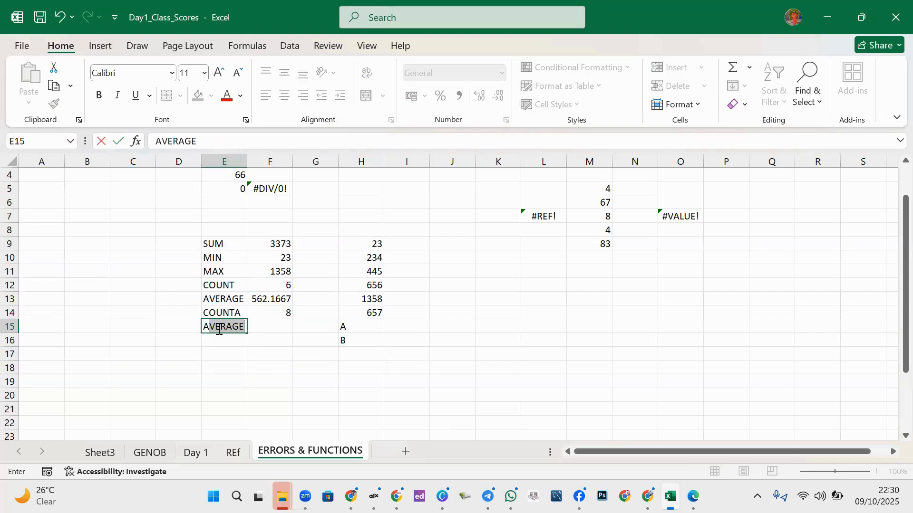
{"action": "key", "text": "BackSpace"}
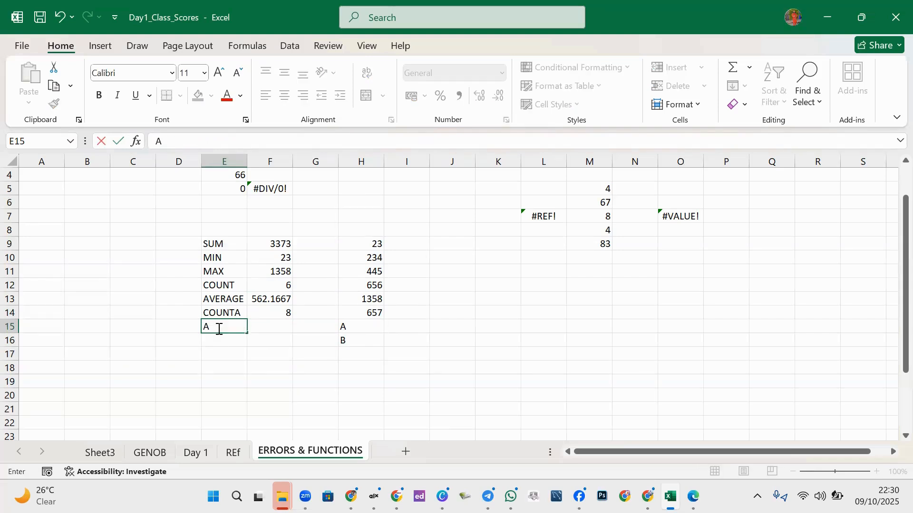
{"action": "left_click", "coordinate": [268, 326]}
{"action": "type", "text": "A"}
{"action": "key", "text": "BackSpace"}
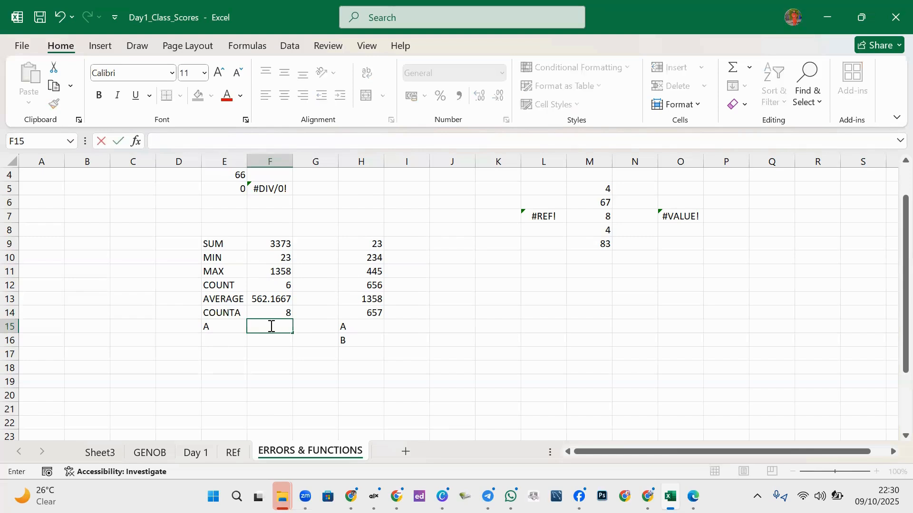
{"action": "type", "text": "=AVE"}
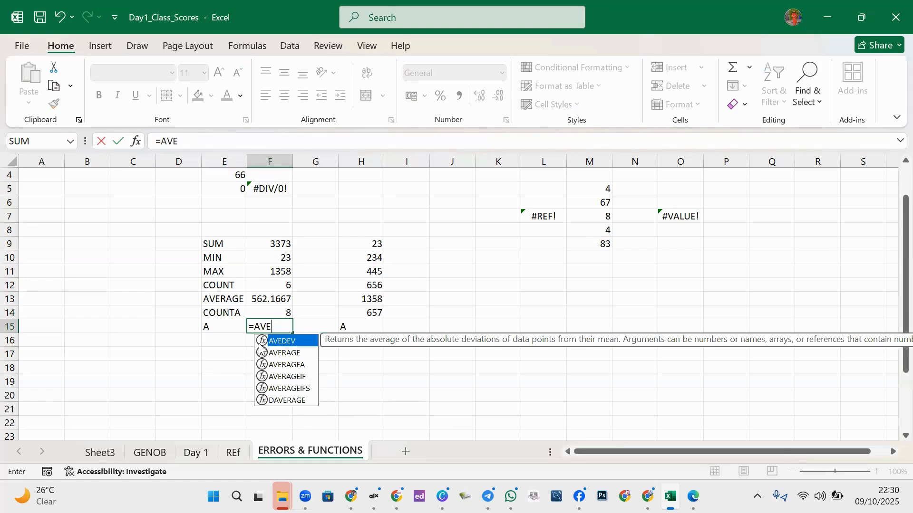
{"action": "key", "text": "BackSpace"}
{"action": "key", "text": "BackSpace"}
{"action": "key", "text": "BackSpace"}
{"action": "key", "text": "BackSpace"}
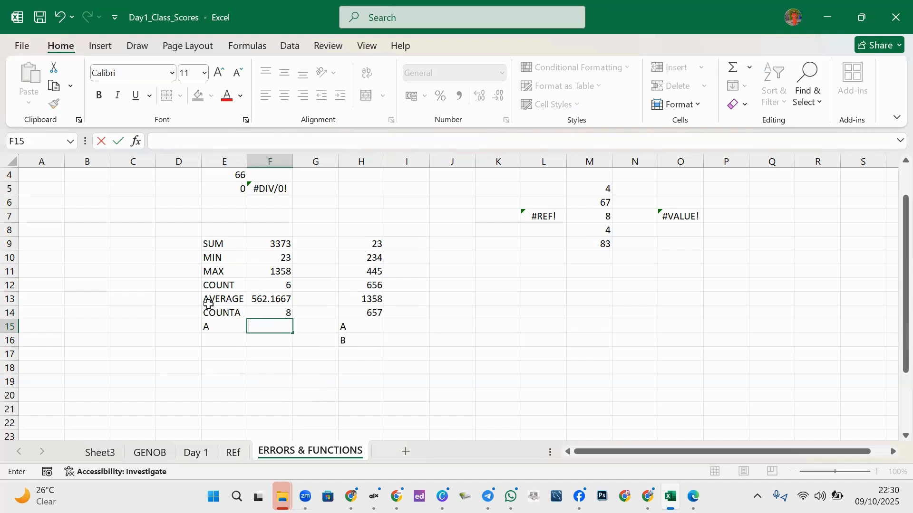
{"action": "left_click", "coordinate": [217, 325]}
{"action": "type", "text": "A"}
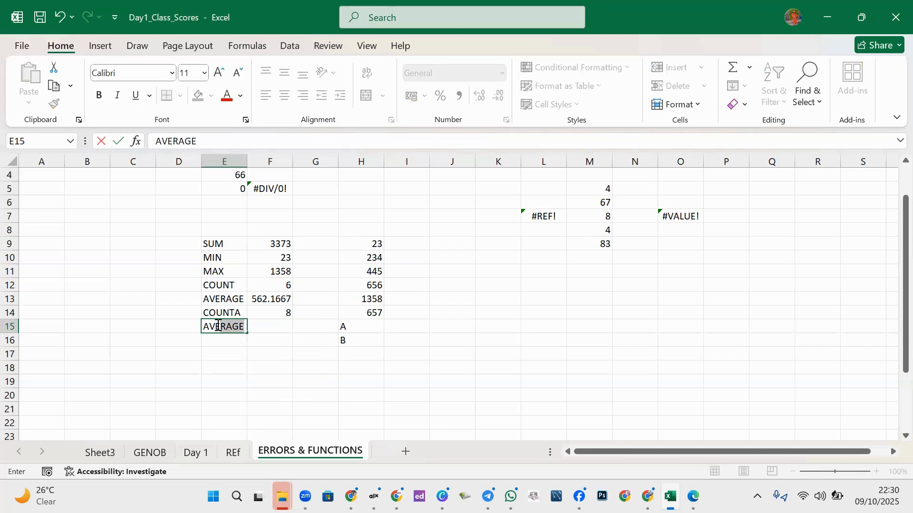
{"action": "key", "text": "Tab"}
- Enter =AVERAGEA(H9:H16) in F15, returning 421.625
{"action": "type", "text": "A"}
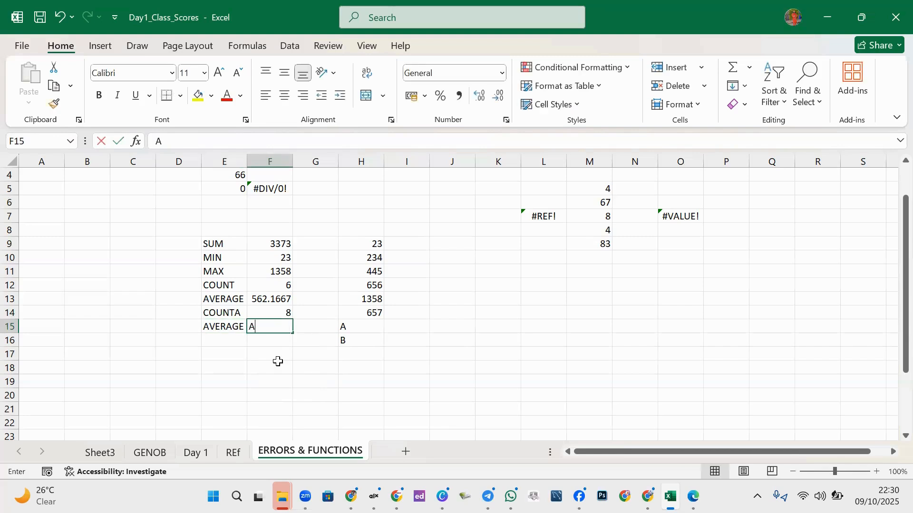
{"action": "key", "text": "BackSpace"}
{"action": "type", "text": "=AVE"}
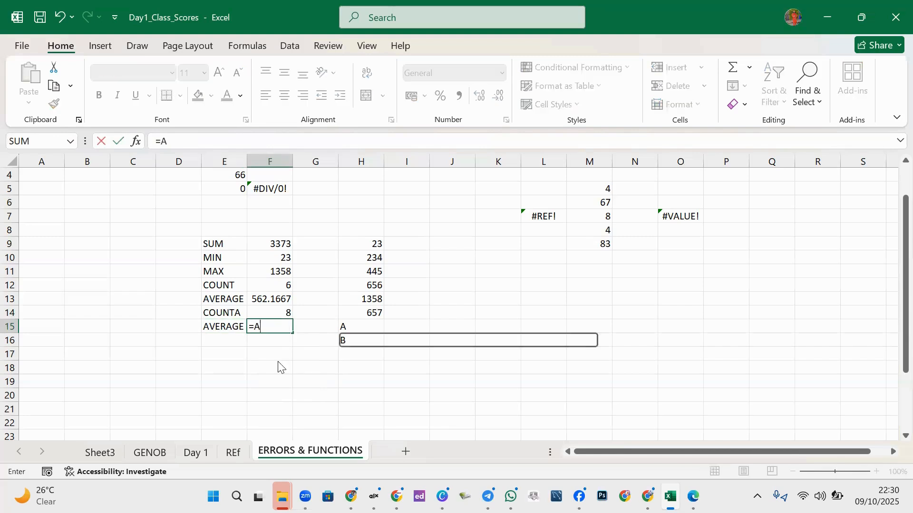
{"action": "left_click", "coordinate": [298, 364]}
{"action": "double_click", "coordinate": [298, 365]}
{"action": "left_click_drag", "start_coordinate": [372, 244], "coordinate": [361, 346]}
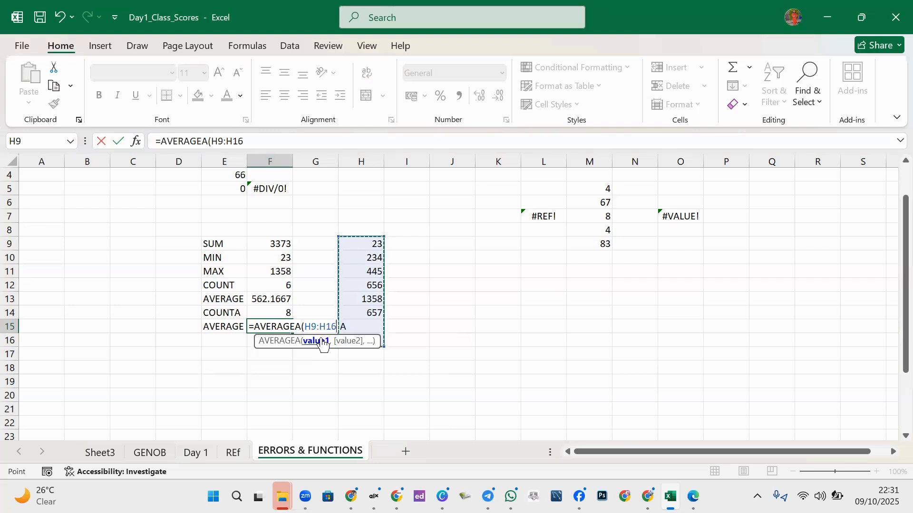
{"action": "key", "text": "Return"}
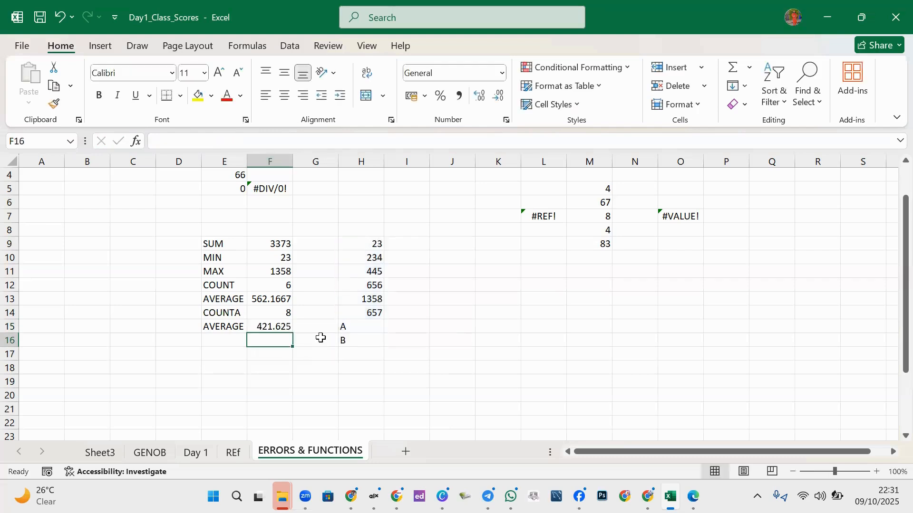
{"action": "left_click", "coordinate": [276, 328]}
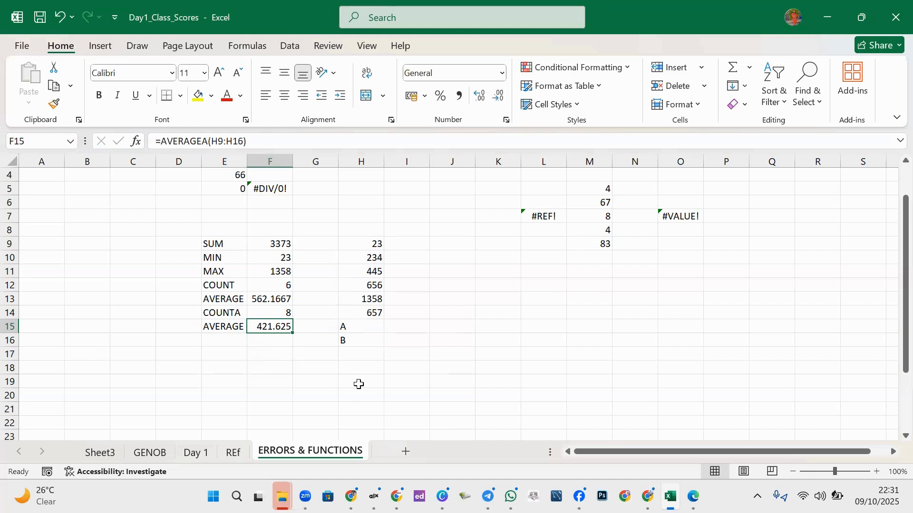
{"action": "left_click", "coordinate": [276, 313]}
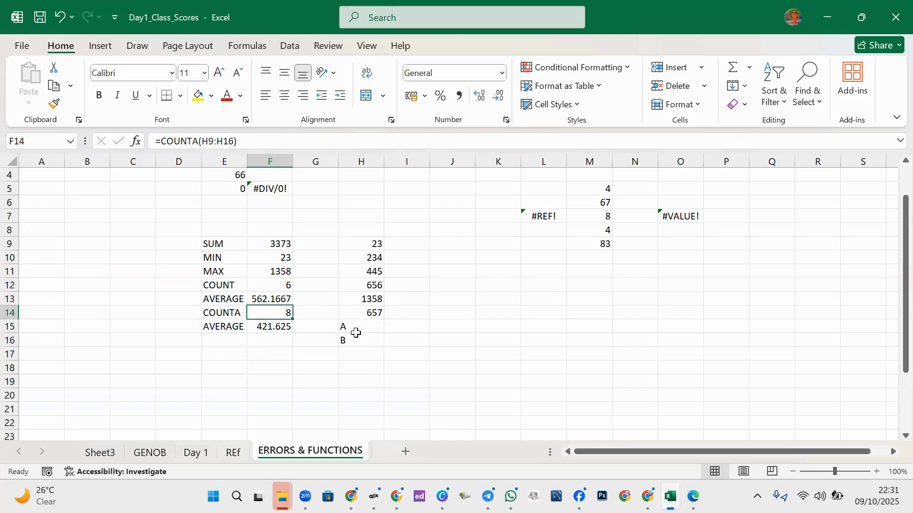
{"action": "left_click", "coordinate": [279, 296]}
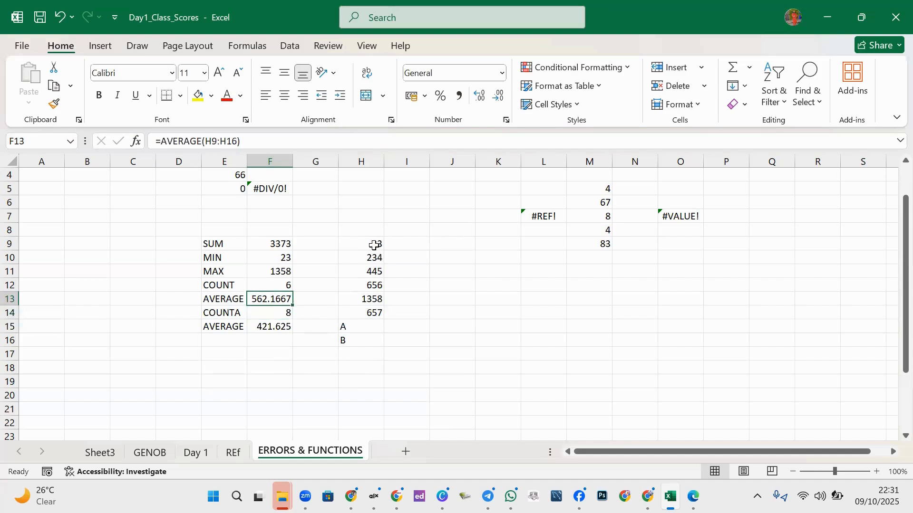
{"action": "left_click_drag", "start_coordinate": [373, 243], "coordinate": [375, 311]}
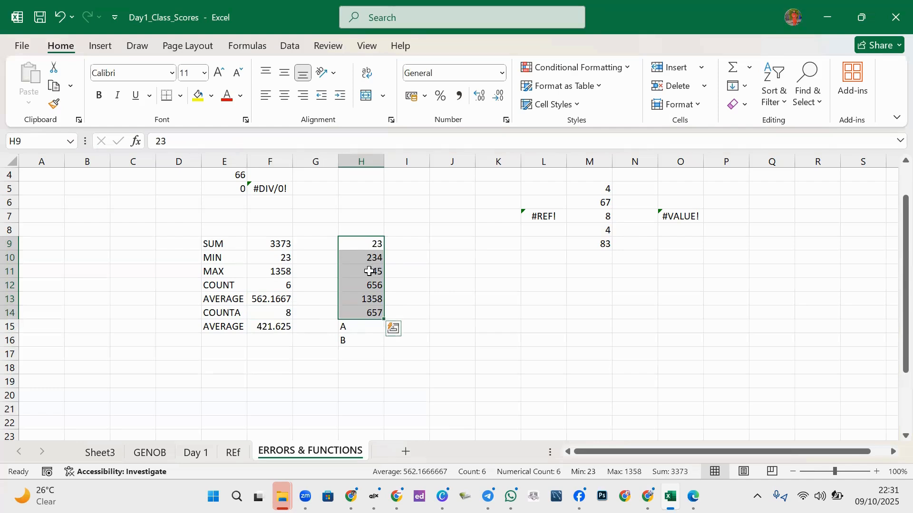
{"action": "left_click", "coordinate": [362, 328]}
{"action": "left_click", "coordinate": [359, 353]}
{"action": "left_click", "coordinate": [356, 342]}
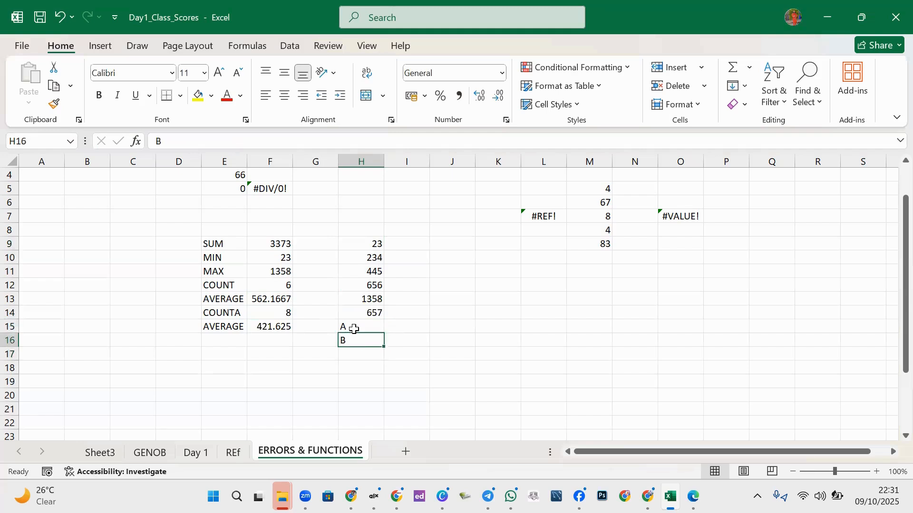
{"action": "left_click", "coordinate": [360, 327]}
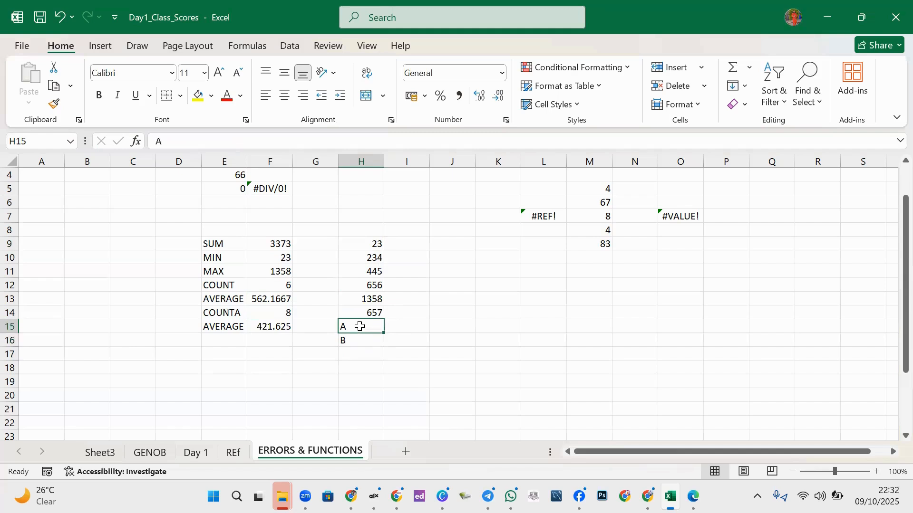
{"action": "left_click", "coordinate": [275, 299]}
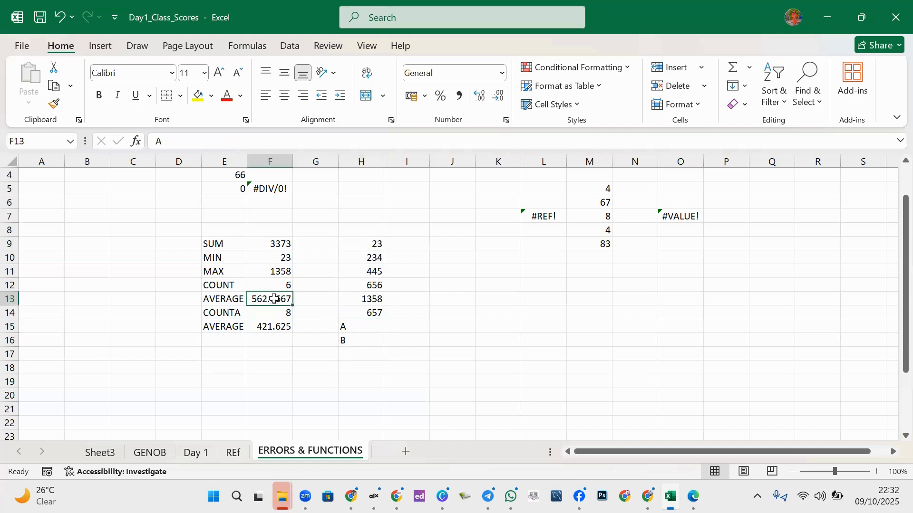
{"action": "left_click", "coordinate": [357, 329]}
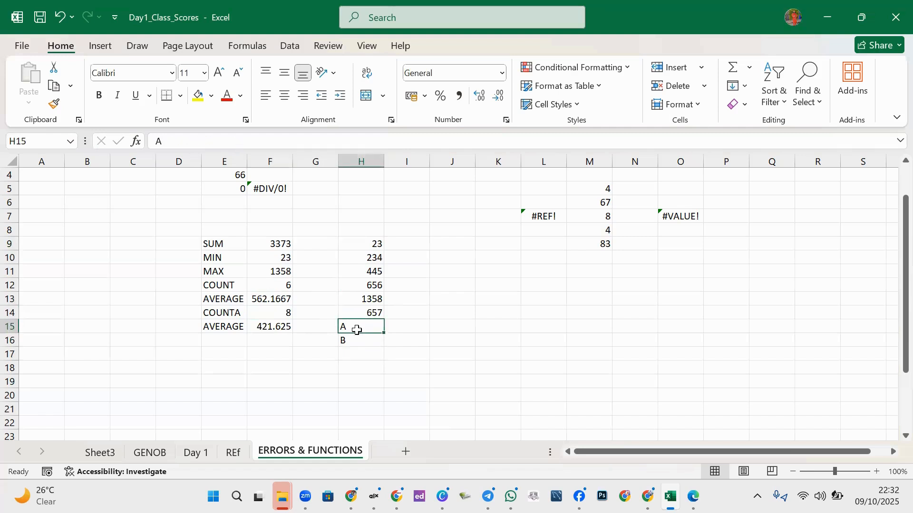
{"action": "type", "text": "0"}
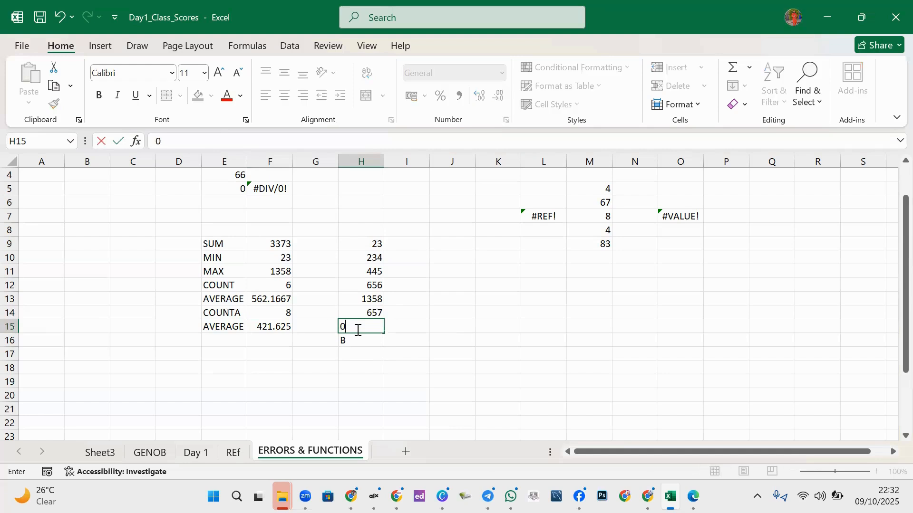
{"action": "left_click", "coordinate": [386, 380]}
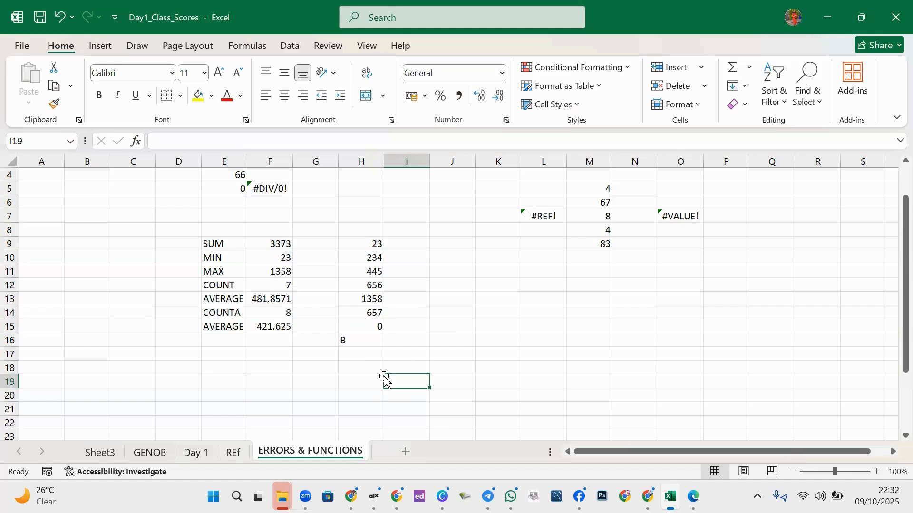
{"action": "key", "text": "ctrl+z"}
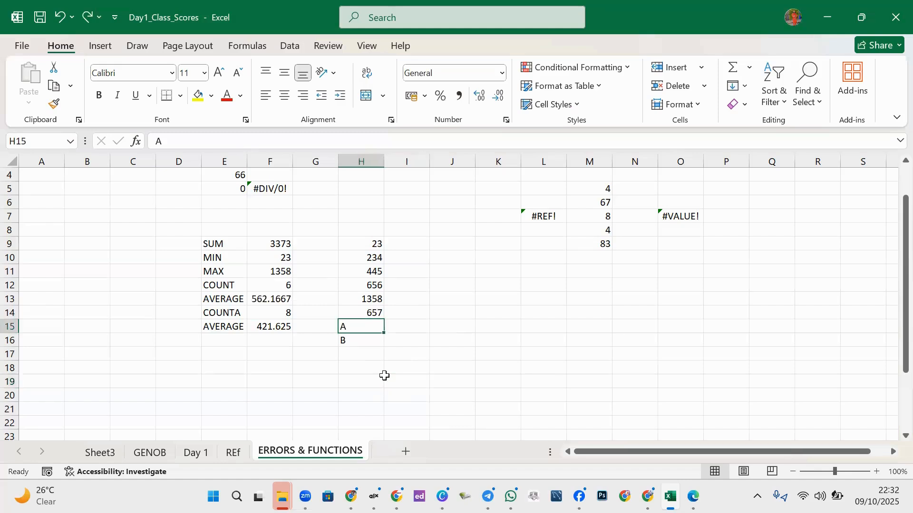
{"action": "left_click", "coordinate": [362, 340]}
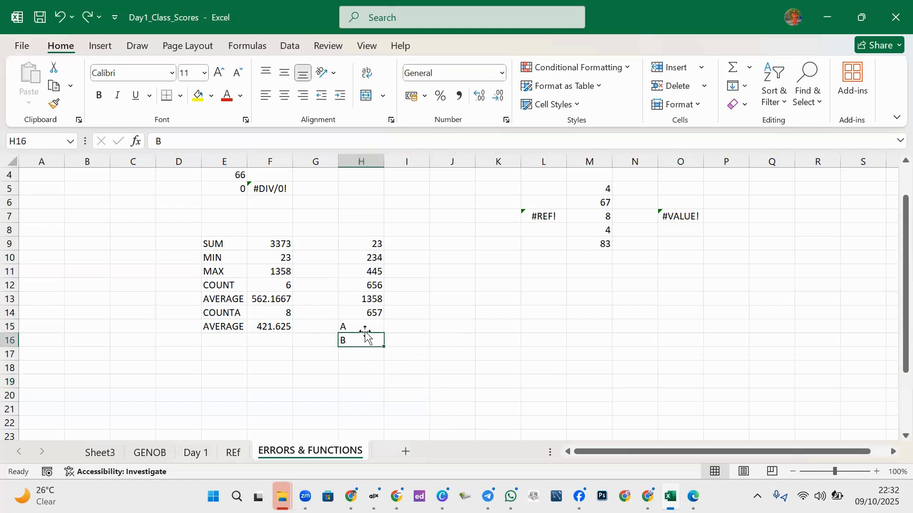
{"action": "left_click", "coordinate": [370, 327]}
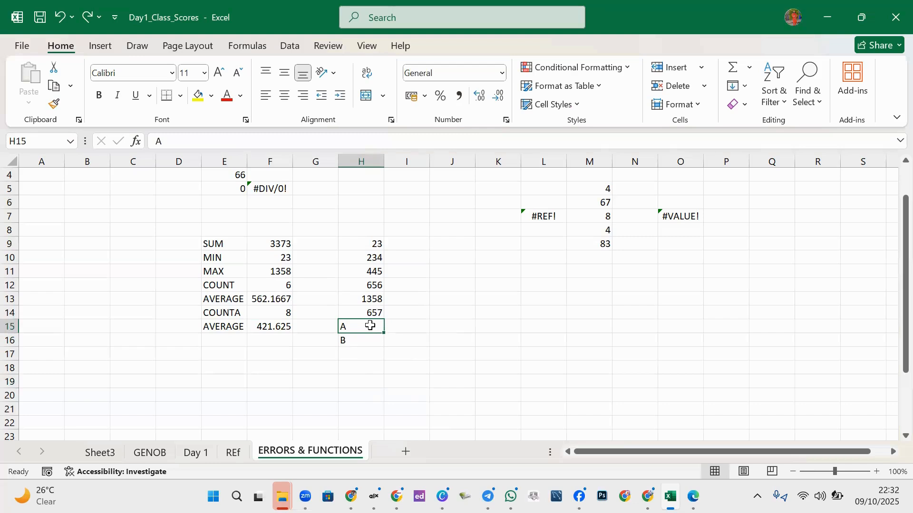
{"action": "key", "text": "Delete"}
{"action": "left_click", "coordinate": [362, 370]}
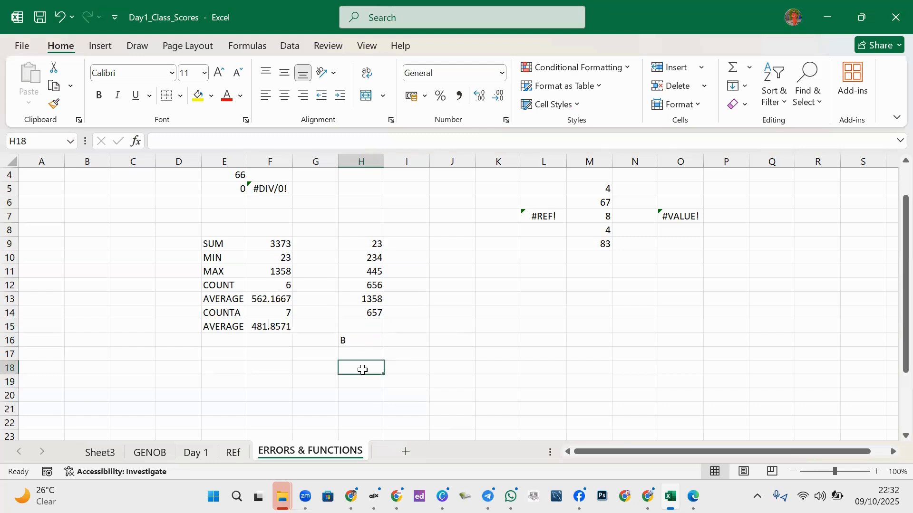
{"action": "left_click", "coordinate": [279, 301]}
{"action": "left_click", "coordinate": [362, 329]}
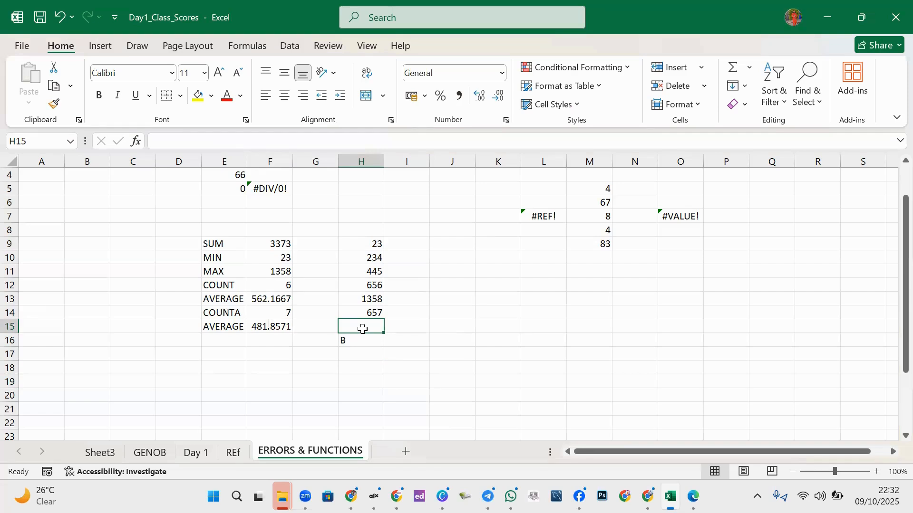
{"action": "key", "text": "ctrl+z"}
{"action": "left_click", "coordinate": [349, 363]}
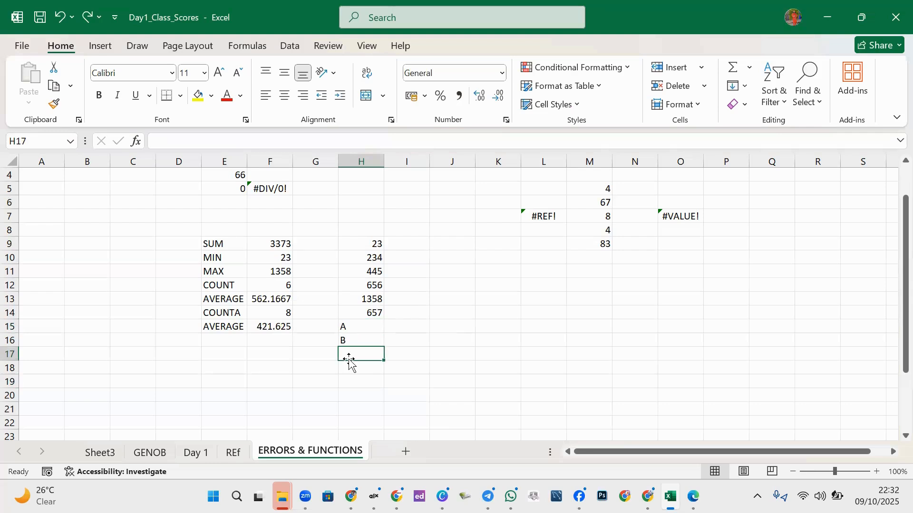
{"action": "left_click", "coordinate": [355, 329]}
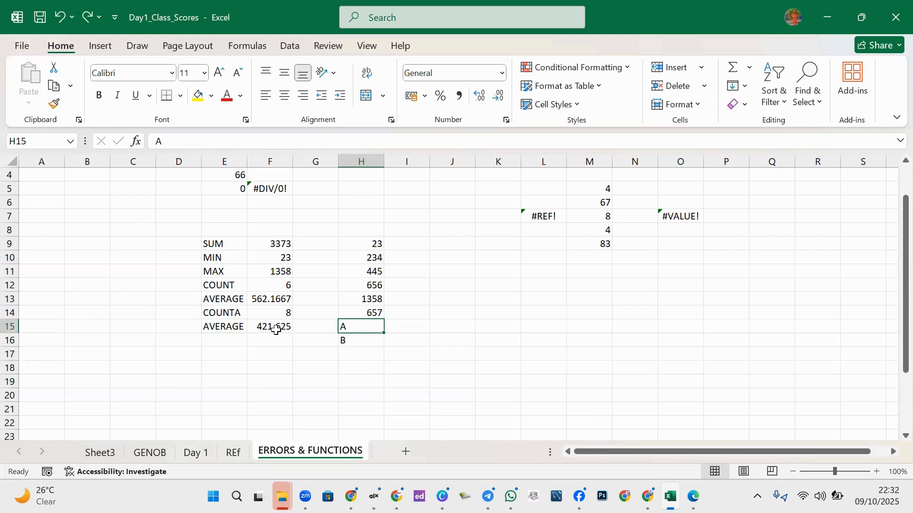
{"action": "key", "text": "Delete"}
{"action": "left_click", "coordinate": [263, 352]}
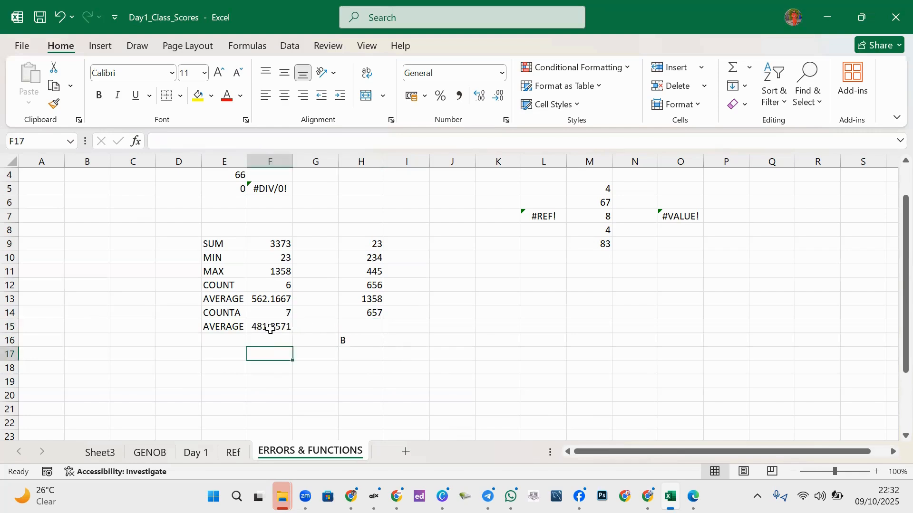
{"action": "left_click", "coordinate": [270, 329]}
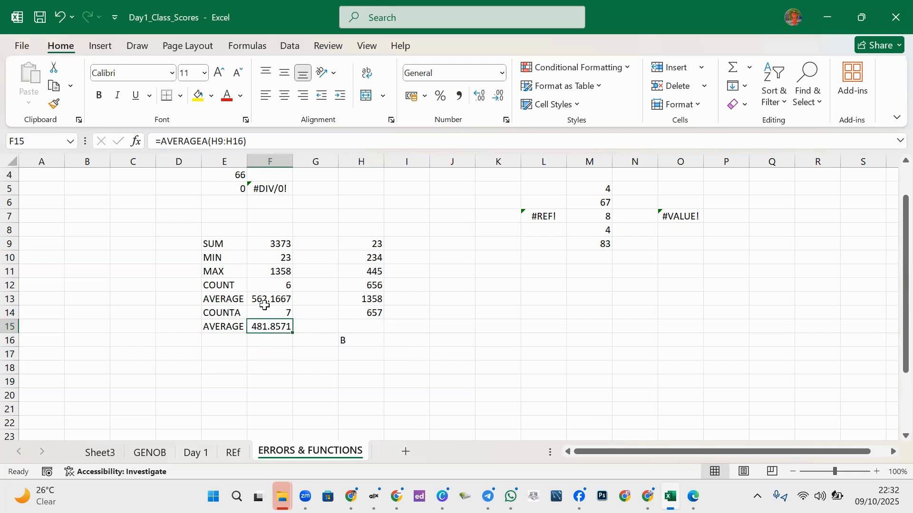
{"action": "left_click", "coordinate": [270, 315]}
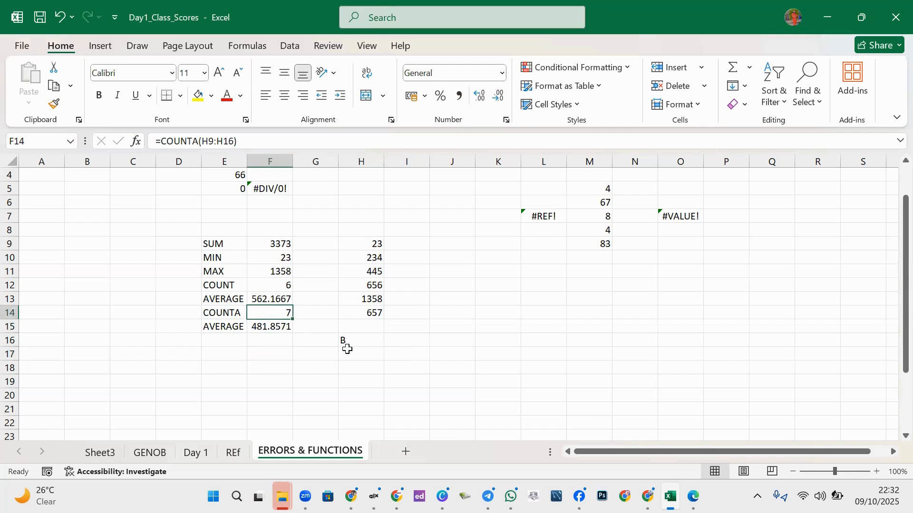
{"action": "left_click", "coordinate": [360, 325]}
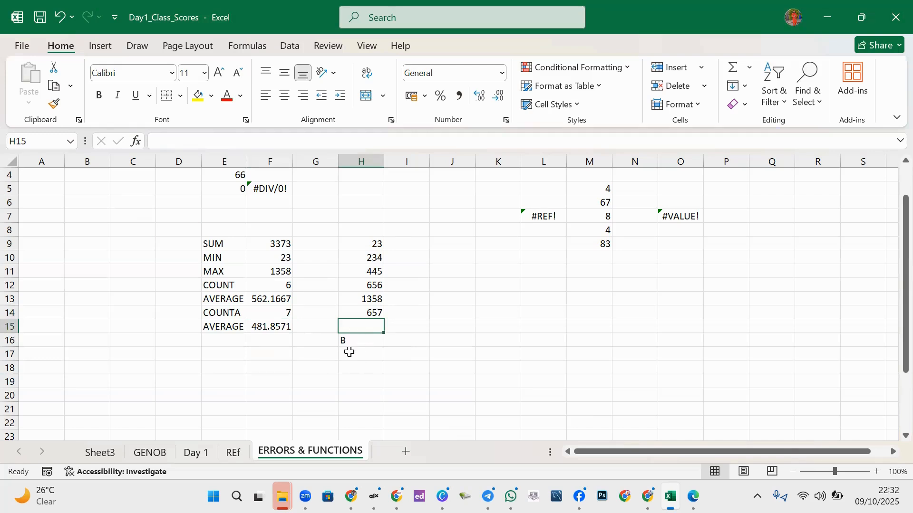
{"action": "key", "text": "ctrl+z"}
{"action": "left_click", "coordinate": [366, 353]}
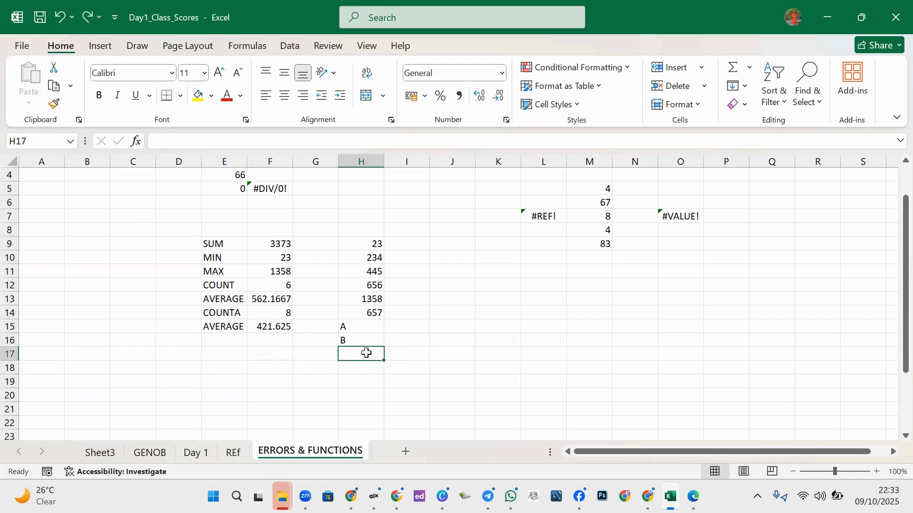
- Write AVERAGEIF into E16 beneath the AVERAGE label
{"action": "left_click", "coordinate": [220, 343]}
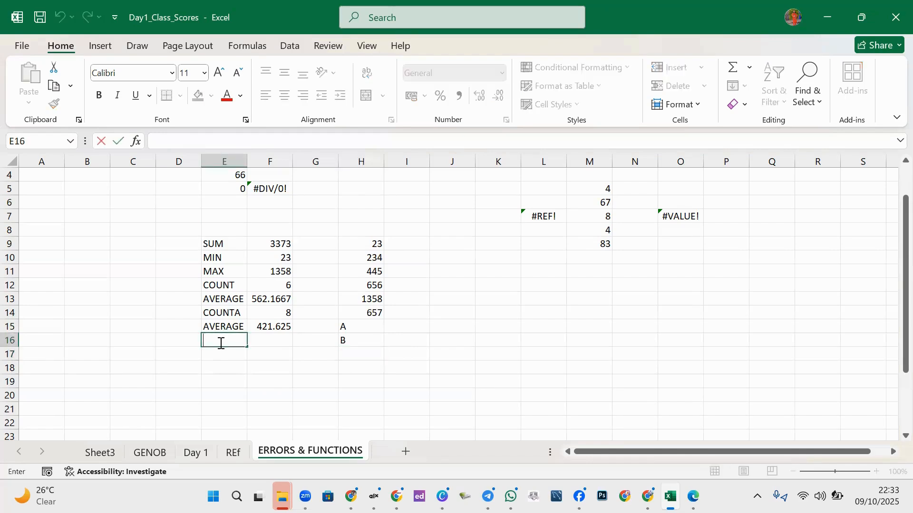
{"action": "type", "text": "="}
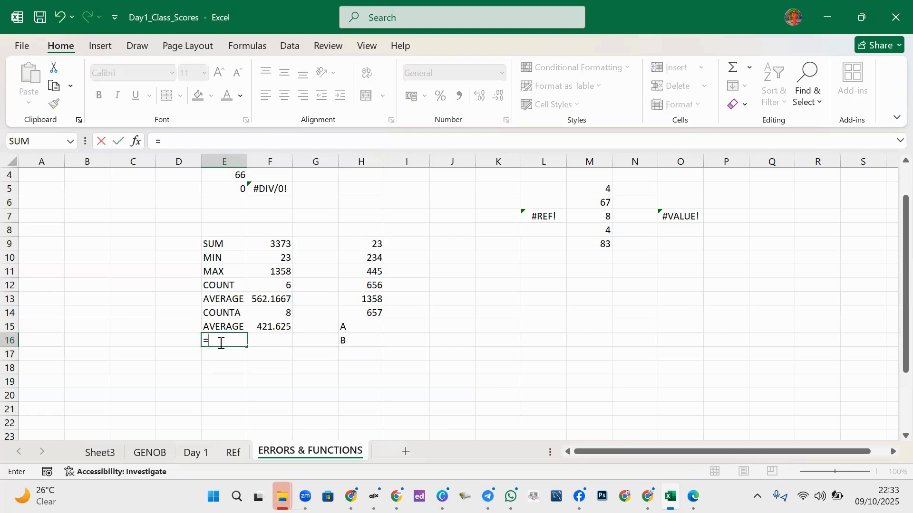
{"action": "type", "text": "AVERAGE"}
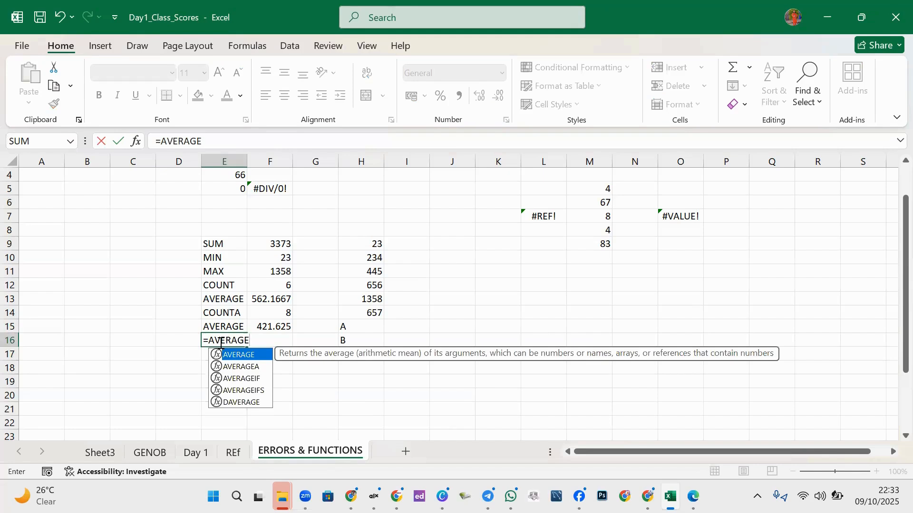
{"action": "key", "text": "BackSpace"}
{"action": "key", "text": "BackSpace"}
{"action": "key", "text": "BackSpace"}
{"action": "key", "text": "BackSpace"}
{"action": "key", "text": "BackSpace"}
{"action": "key", "text": "BackSpace"}
{"action": "key", "text": "BackSpace"}
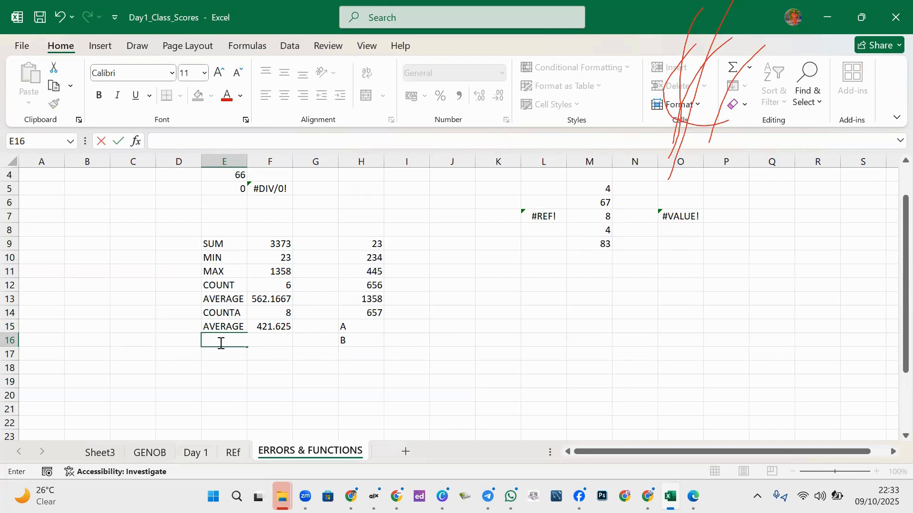
{"action": "type", "text": "AV"}
{"action": "key", "text": "Tab"}
{"action": "double_click", "coordinate": [244, 338]}
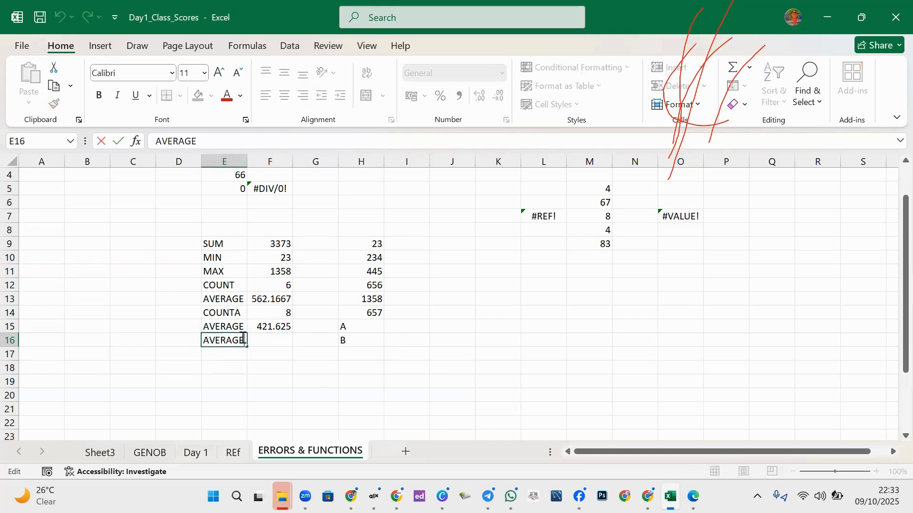
{"action": "type", "text": "IF"}
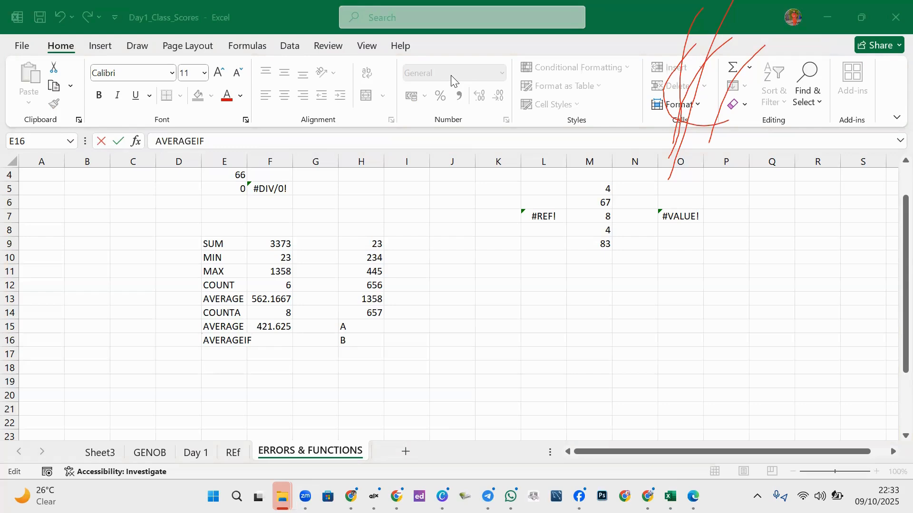
{"action": "left_click", "coordinate": [451, 76]}
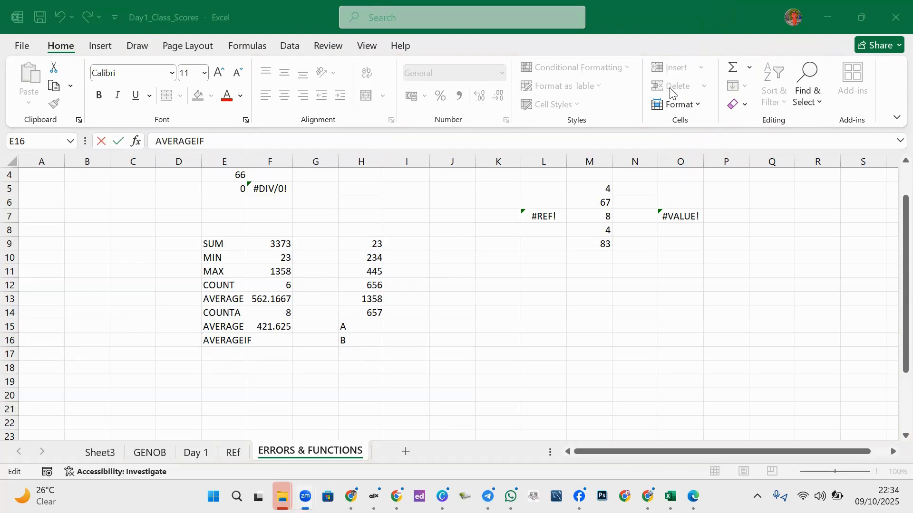
{"action": "left_click", "coordinate": [278, 341]}
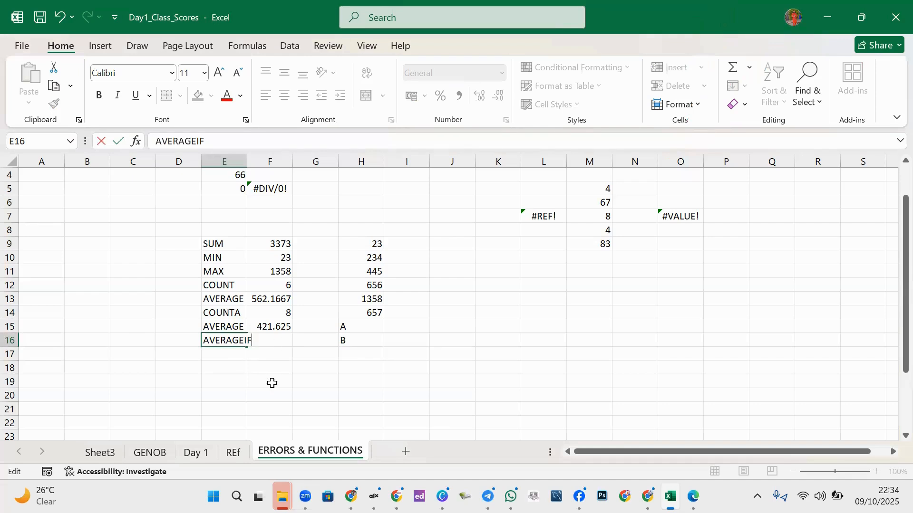
{"action": "left_click", "coordinate": [271, 382]}
{"action": "left_click", "coordinate": [273, 343]}
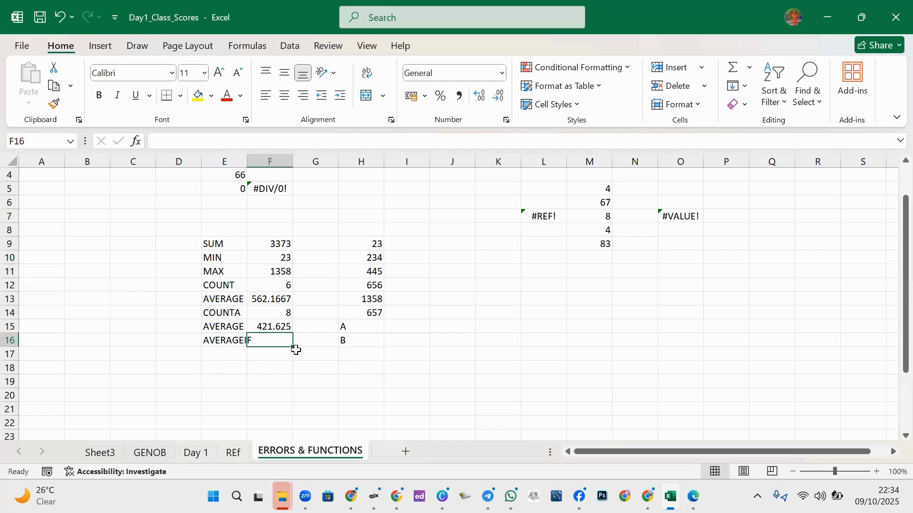
- Enter an AVERAGEIF formula in F16 over H9:H16 with a <300 criterion
{"action": "type", "text": "="}
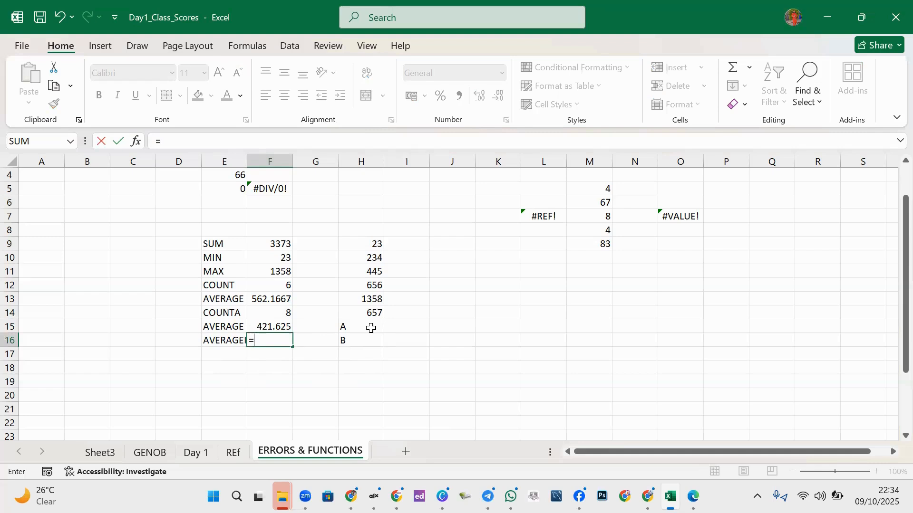
{"action": "type", "text": "AVER"}
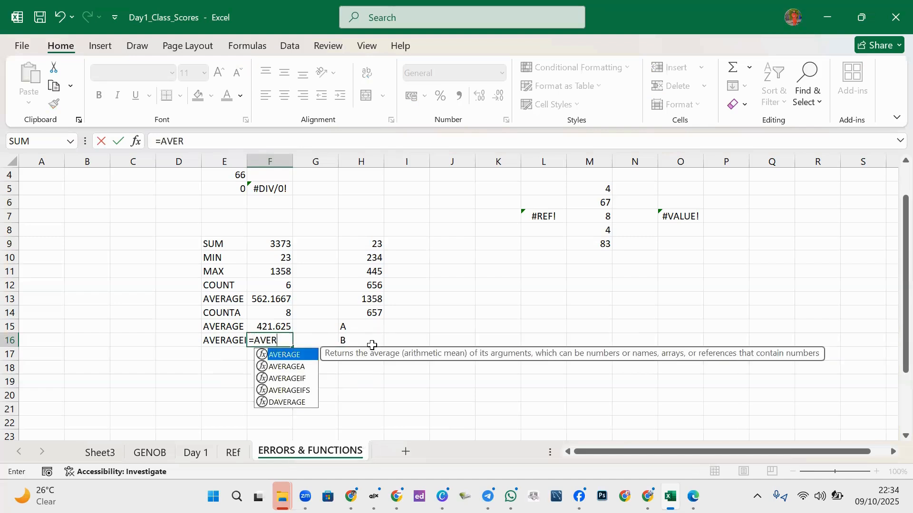
{"action": "left_click", "coordinate": [293, 379]}
{"action": "double_click", "coordinate": [293, 379]}
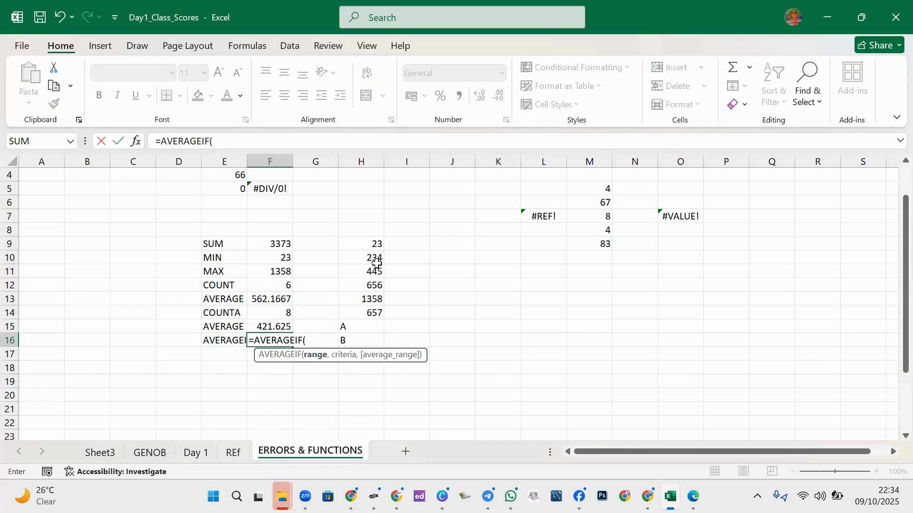
{"action": "left_click_drag", "start_coordinate": [372, 242], "coordinate": [373, 338]}
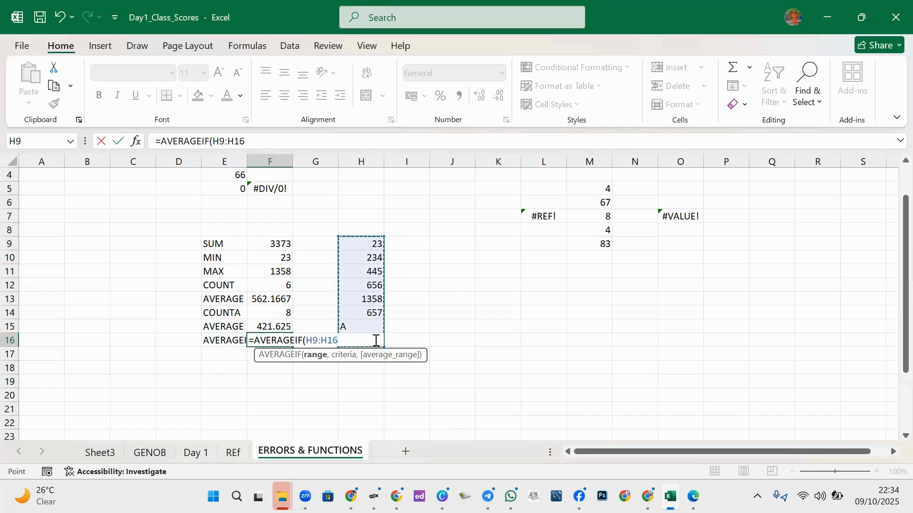
{"action": "type", "text": ","}
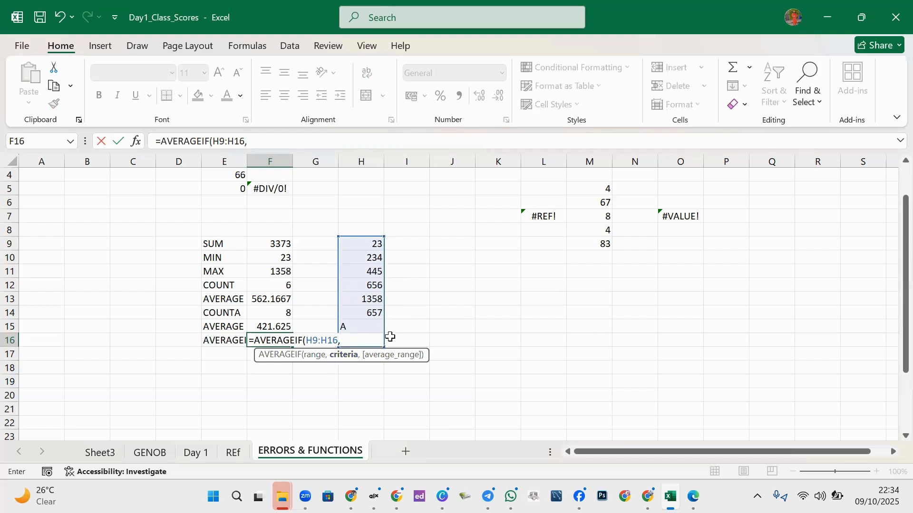
{"action": "type", "text": "<300)"}
{"action": "key", "text": "Return"}
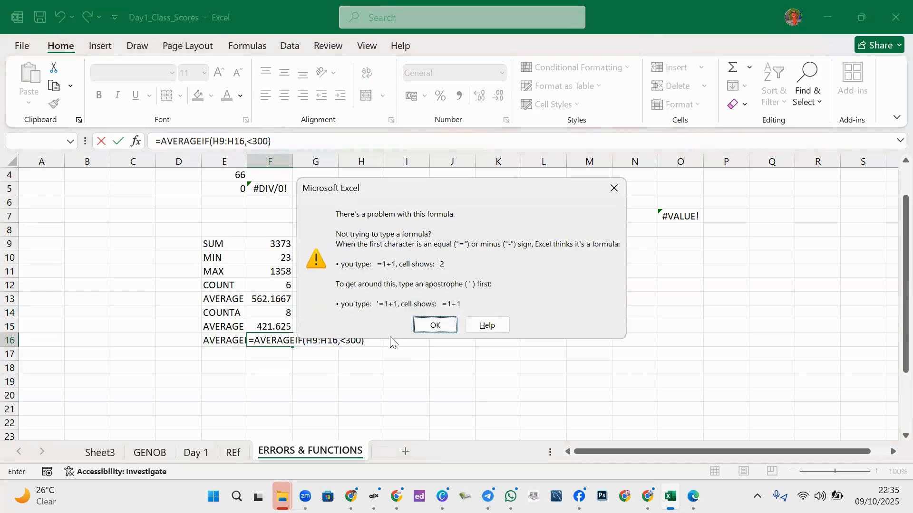
- Quote the criterion so F16 reads =AVERAGEIF(H9:H16,"<300") and returns 128.5
{"action": "left_click", "coordinate": [615, 189]}
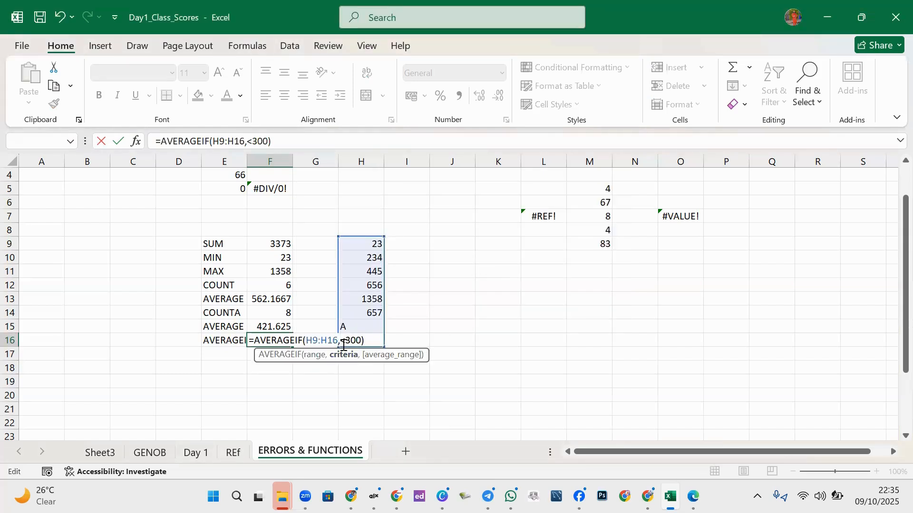
{"action": "left_click", "coordinate": [343, 346]}
{"action": "type", "text": "\""}
{"action": "type", "text": "\""}
{"action": "key", "text": "Return"}
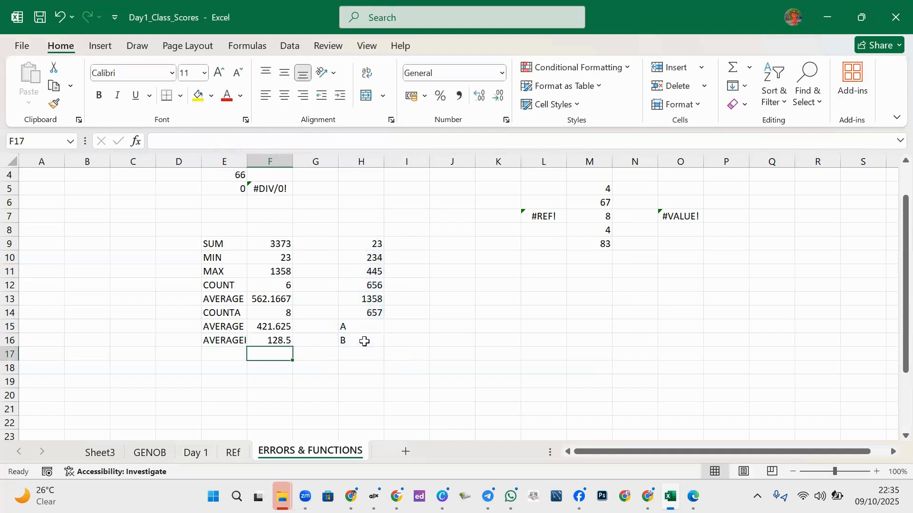
{"action": "left_click", "coordinate": [283, 340]}
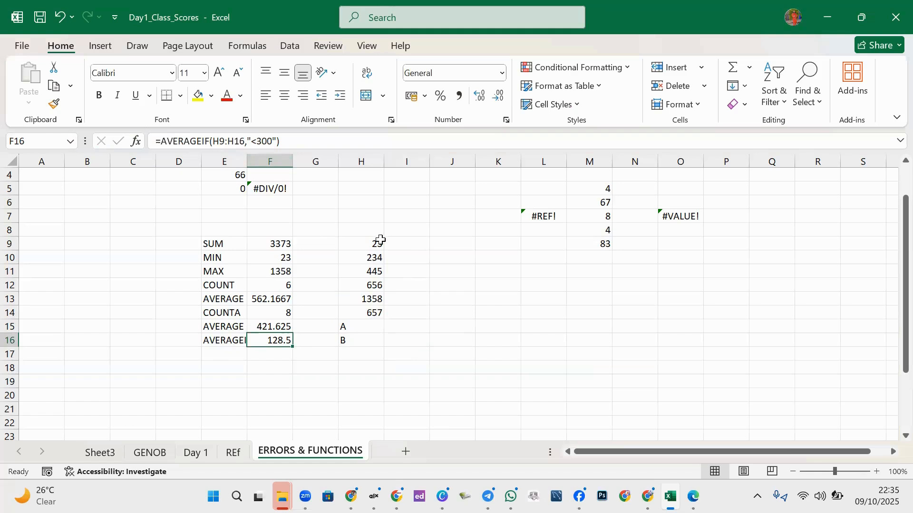
- Enter =H9+H10 in J10, giving 257
{"action": "left_click", "coordinate": [446, 260]}
{"action": "type", "text": "="}
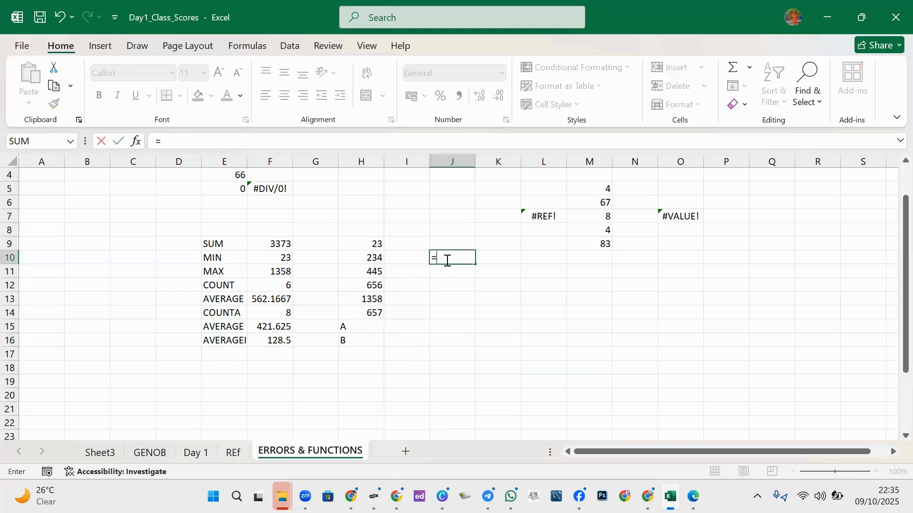
{"action": "left_click", "coordinate": [374, 244]}
{"action": "type", "text": "+"}
{"action": "left_click", "coordinate": [372, 256]}
{"action": "key", "text": "Return"}
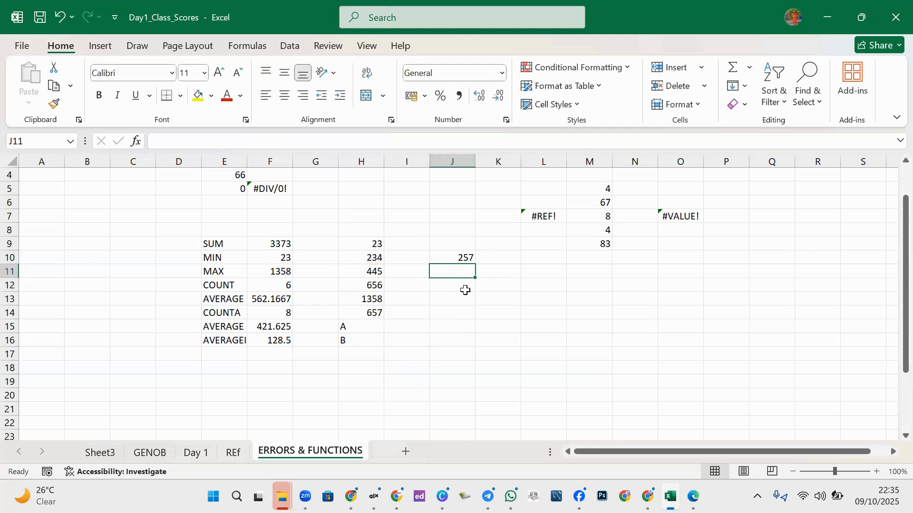
- Enter =J10/2 in J11 for 128.5, then select H9:H16 to view statistics
{"action": "type", "text": "="}
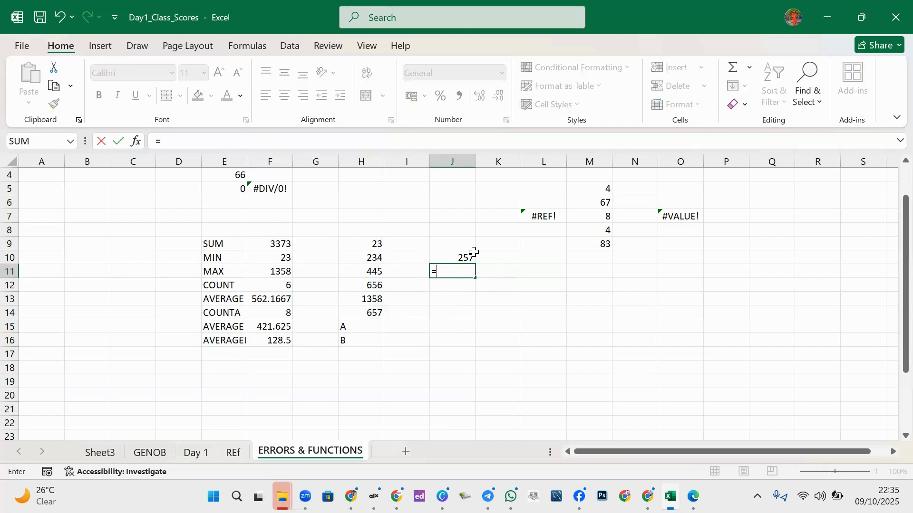
{"action": "left_click", "coordinate": [470, 253]}
{"action": "type", "text": "/2"}
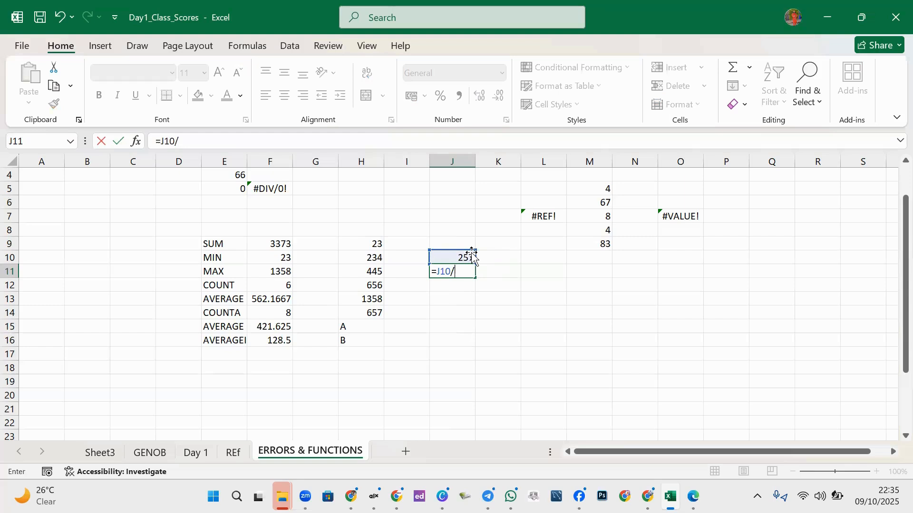
{"action": "key", "text": "ctrl+Return"}
{"action": "key", "text": "Return"}
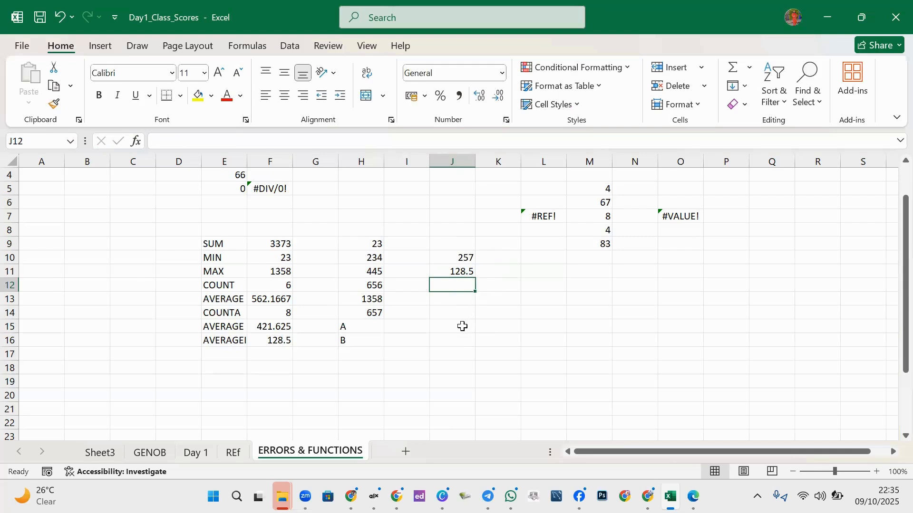
{"action": "left_click_drag", "start_coordinate": [371, 242], "coordinate": [369, 339]}
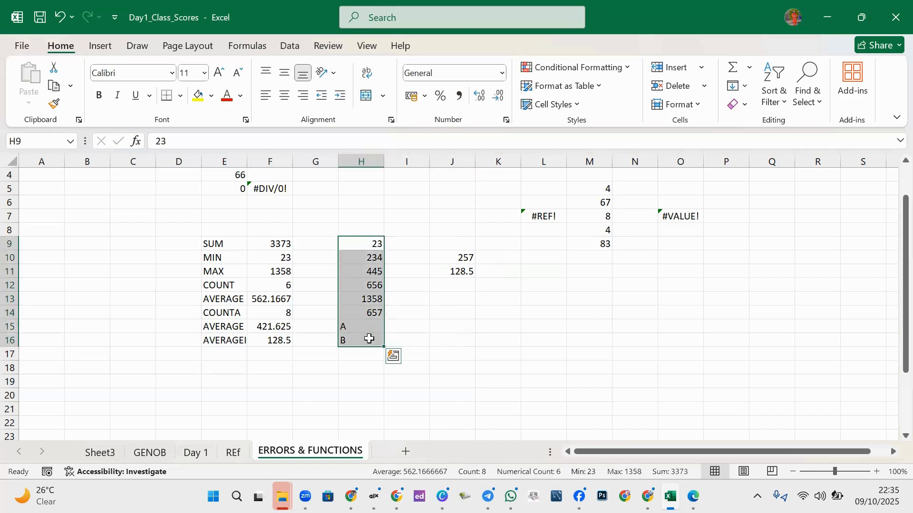
{"action": "left_click", "coordinate": [281, 339]}
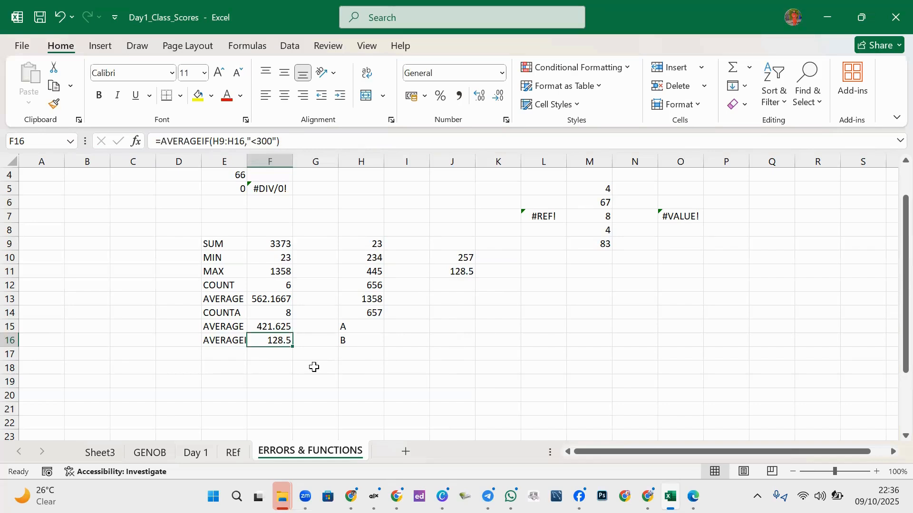
{"action": "left_click", "coordinate": [365, 233]}
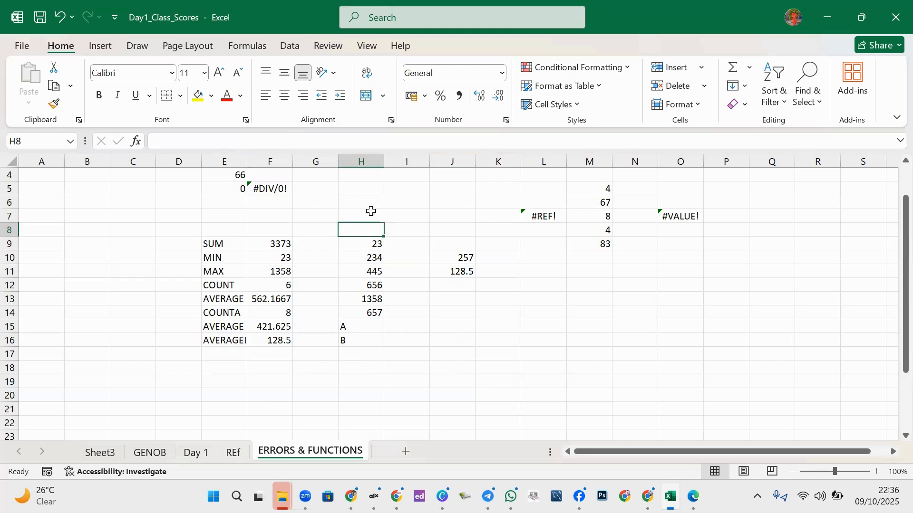
{"action": "left_click", "coordinate": [372, 211]}
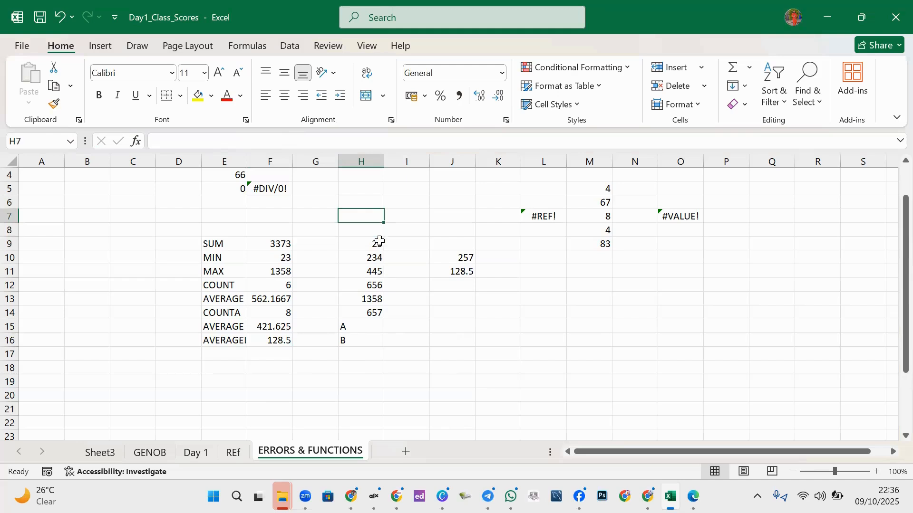
{"action": "type", "text": "35"}
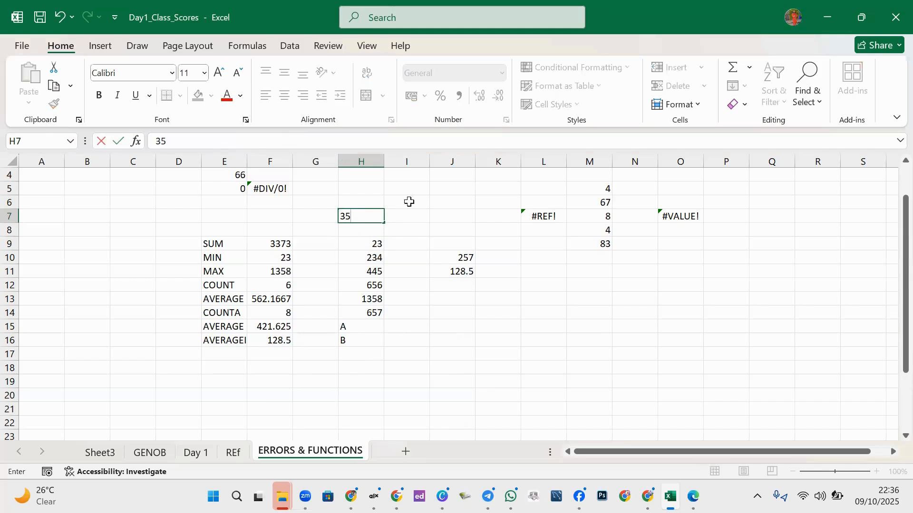
{"action": "left_click", "coordinate": [370, 286]}
{"action": "key", "text": "Delete"}
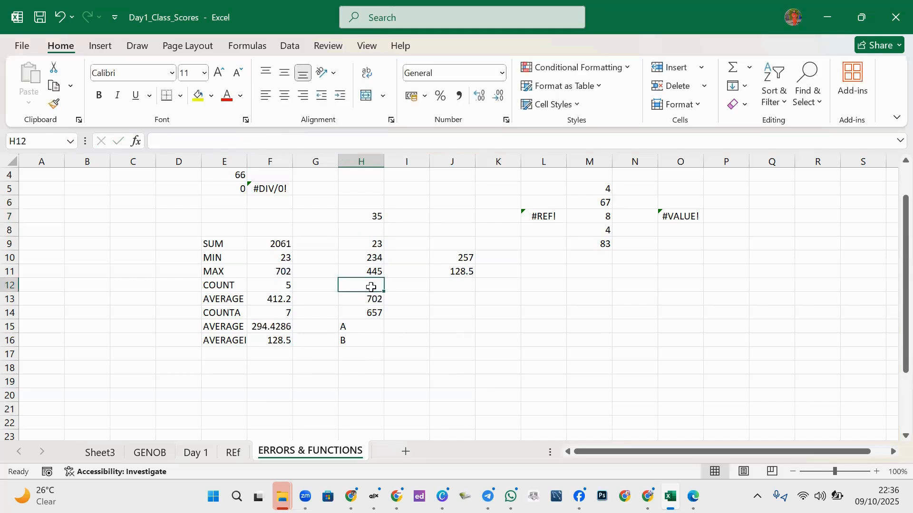
{"action": "left_click", "coordinate": [230, 353]}
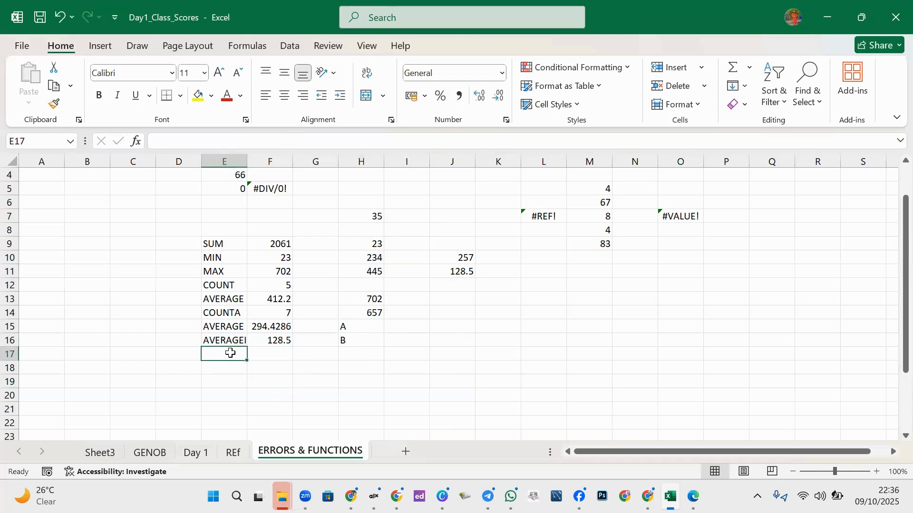
{"action": "type", "text": "COU"}
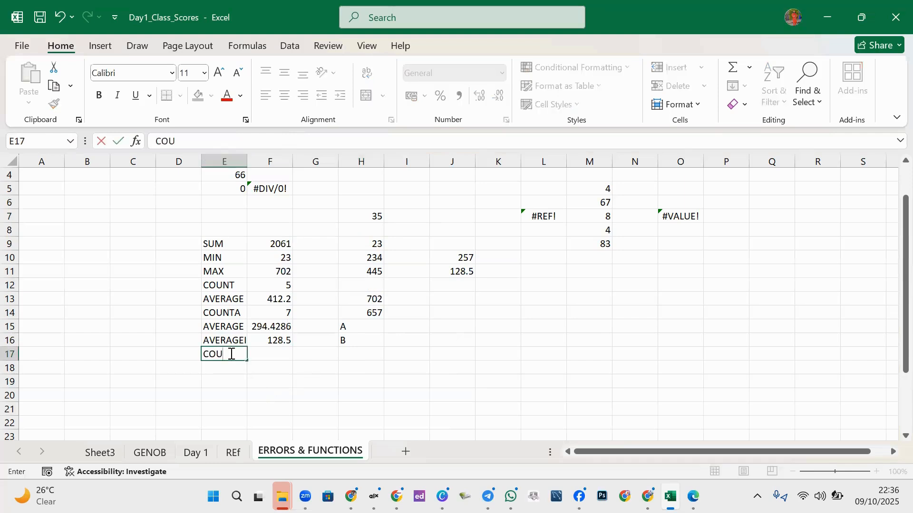
{"action": "type", "text": "NTBL"}
{"action": "key", "text": "ctrl+z"}
{"action": "key", "text": "Escape"}
{"action": "key", "text": "ctrl+z"}
{"action": "key", "text": "ctrl+z"}
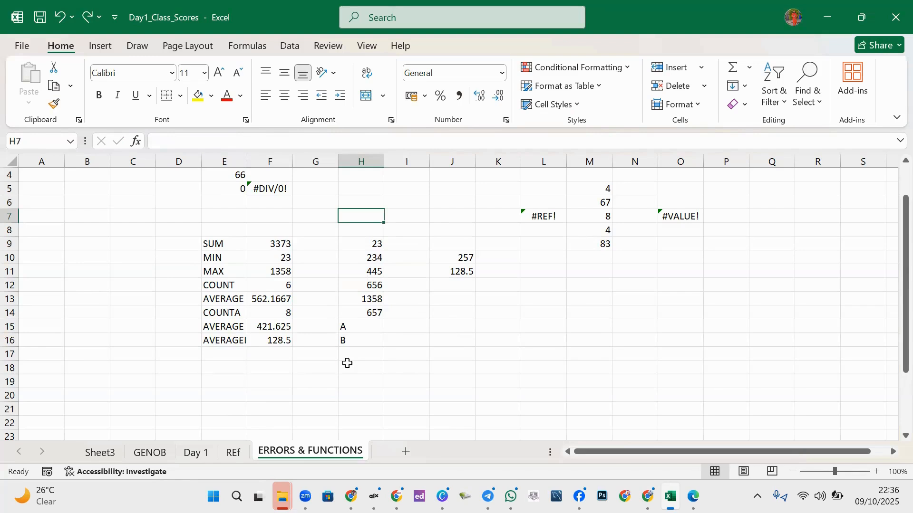
- Enter 5687 in J14 and 676 in J17, then select H9:J17 for totals
{"action": "left_click", "coordinate": [363, 366]}
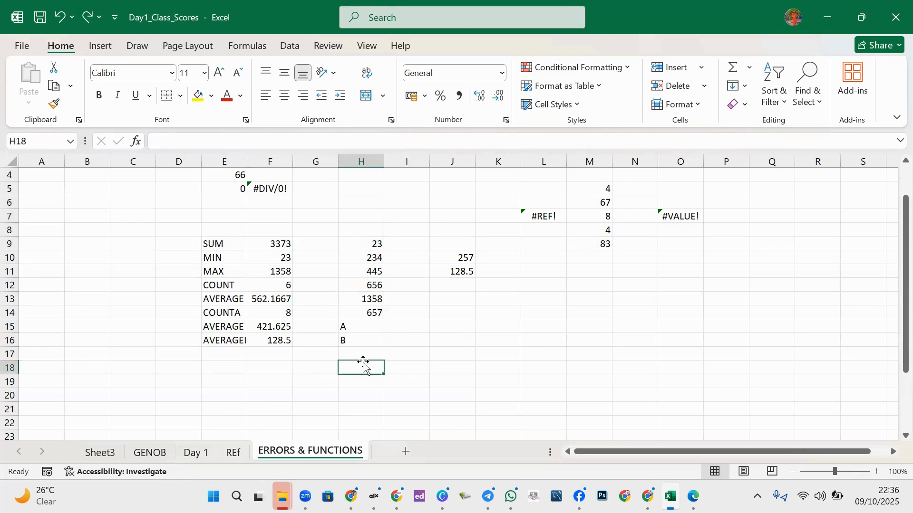
{"action": "left_click", "coordinate": [366, 228]}
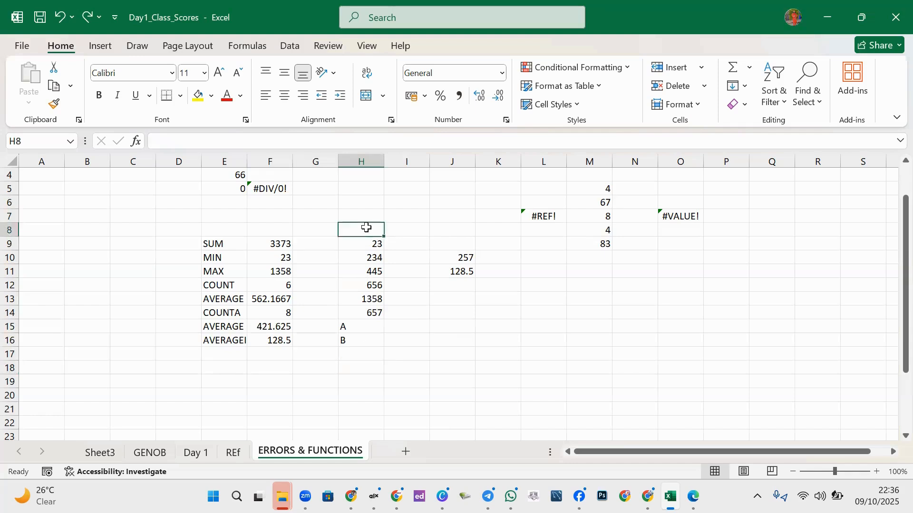
{"action": "left_click", "coordinate": [452, 324]}
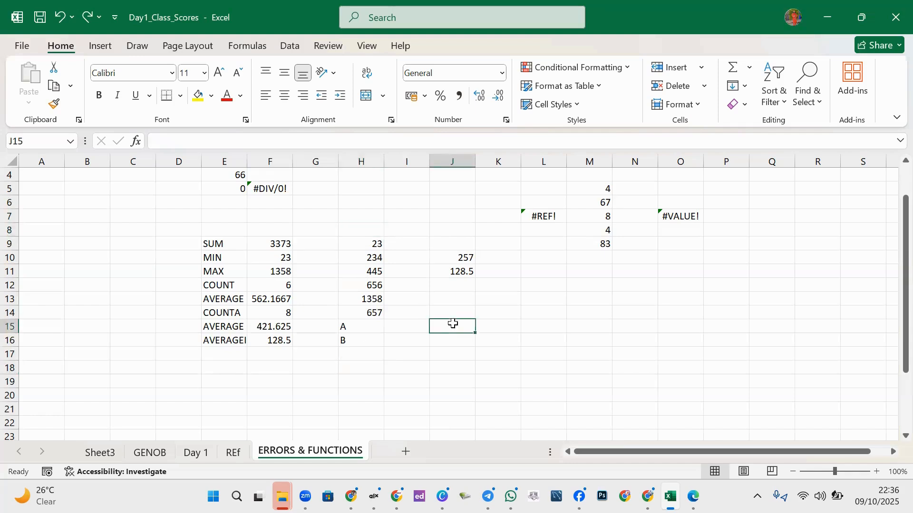
{"action": "left_click", "coordinate": [465, 274]}
{"action": "left_click", "coordinate": [470, 308]}
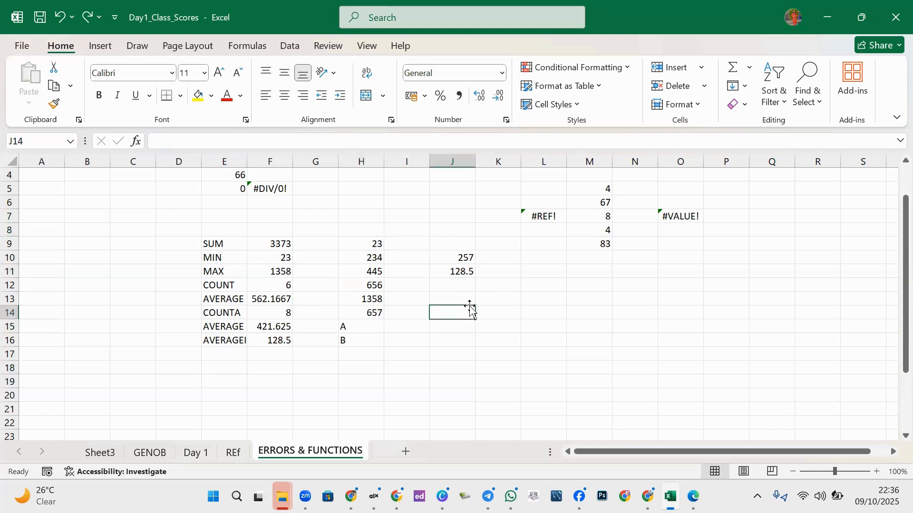
{"action": "type", "text": "5687"}
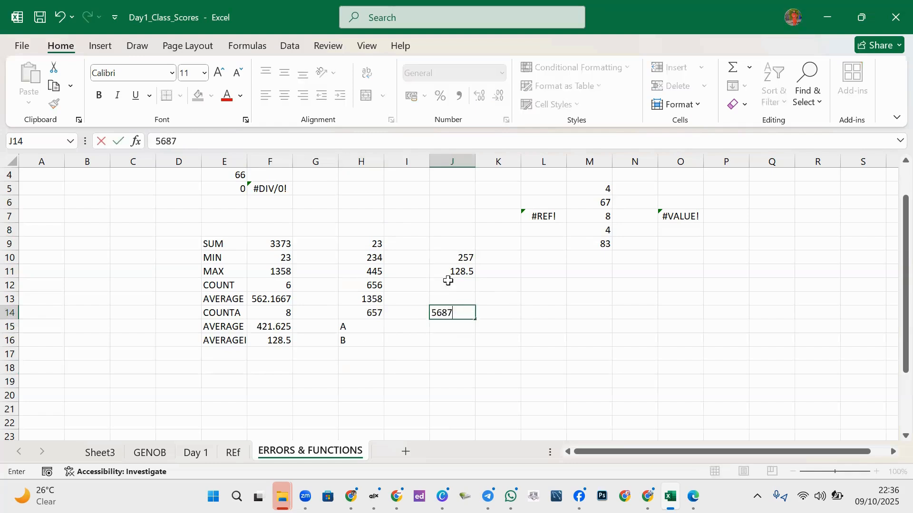
{"action": "left_click", "coordinate": [450, 243]}
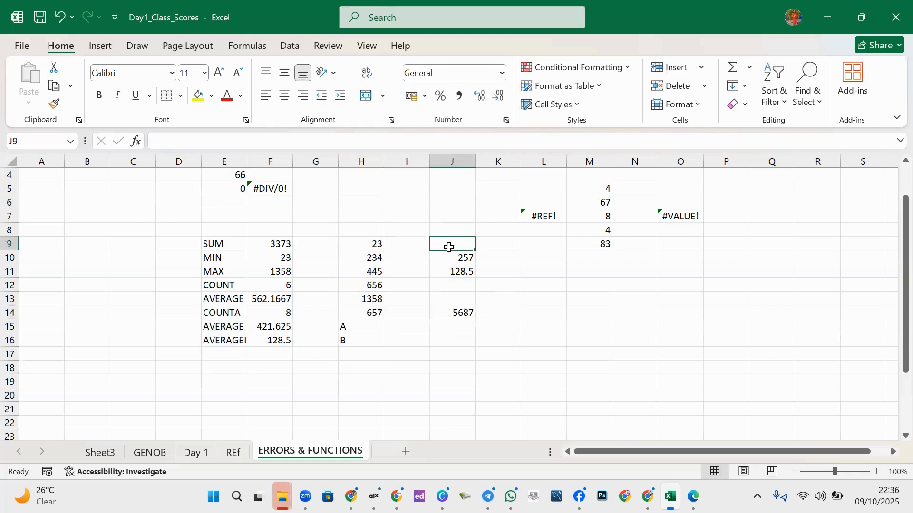
{"action": "left_click", "coordinate": [453, 353]}
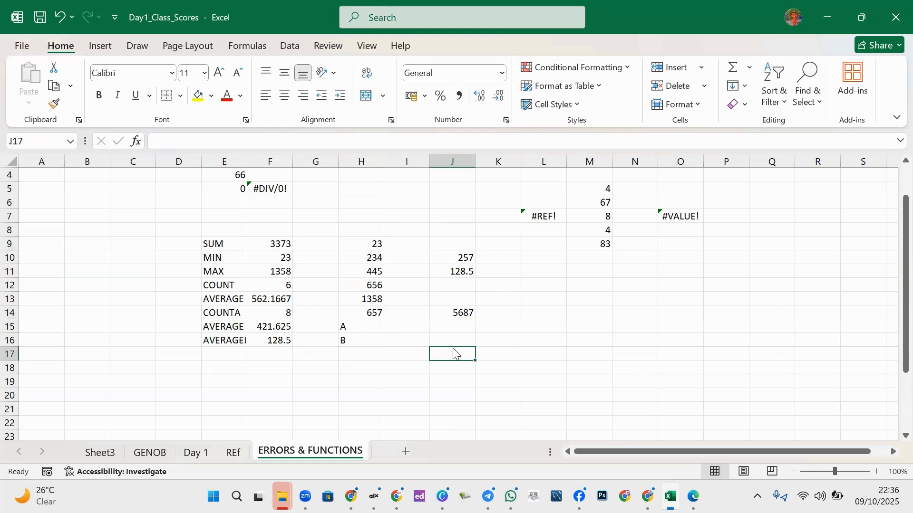
{"action": "type", "text": "676"}
{"action": "left_click_drag", "start_coordinate": [362, 245], "coordinate": [462, 359]}
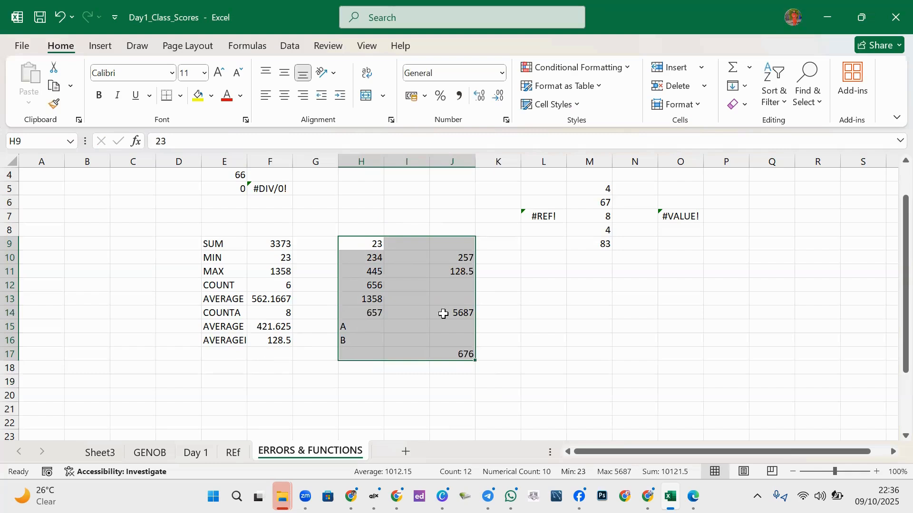
{"action": "left_click", "coordinate": [228, 356]}
- Type COUNTBLANK into E17 as the next function label
{"action": "type", "text": "COUNT"}
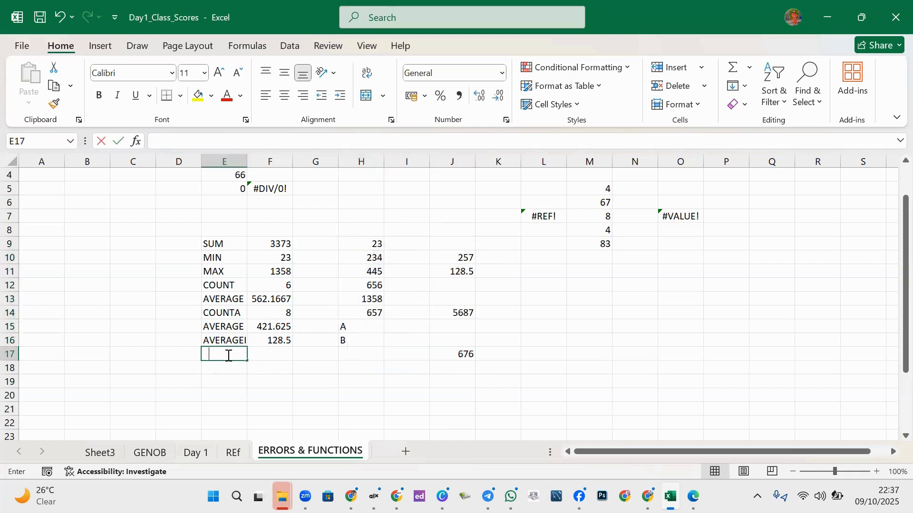
{"action": "type", "text": "BLAN"}
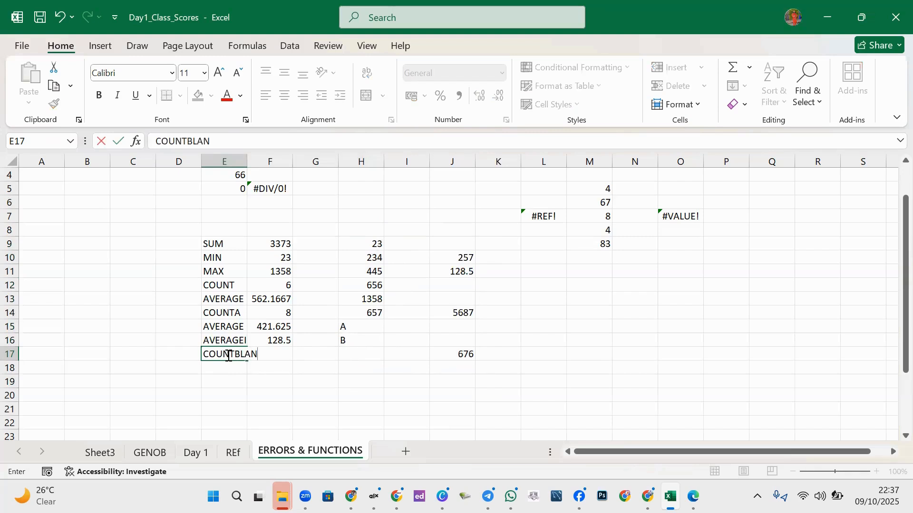
{"action": "type", "text": "K"}
{"action": "left_click", "coordinate": [278, 408]}
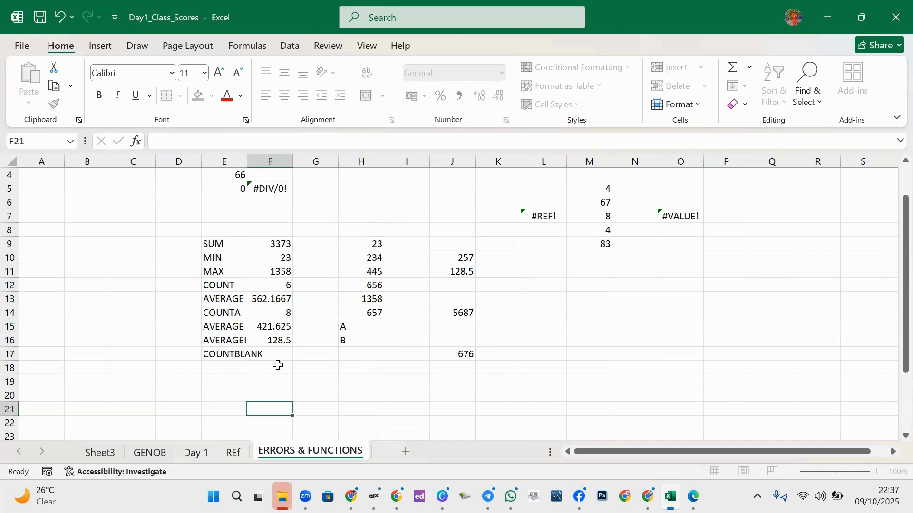
{"action": "left_click", "coordinate": [278, 358]}
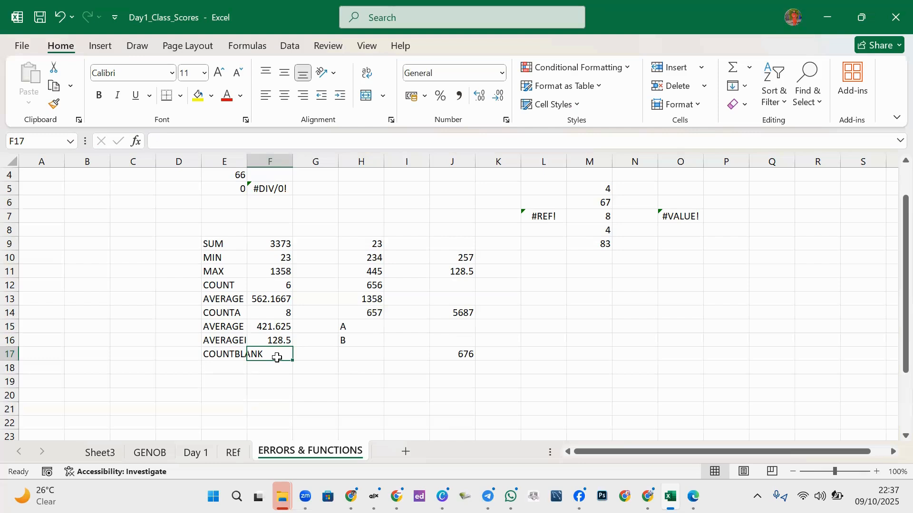
{"action": "left_click", "coordinate": [527, 269]}
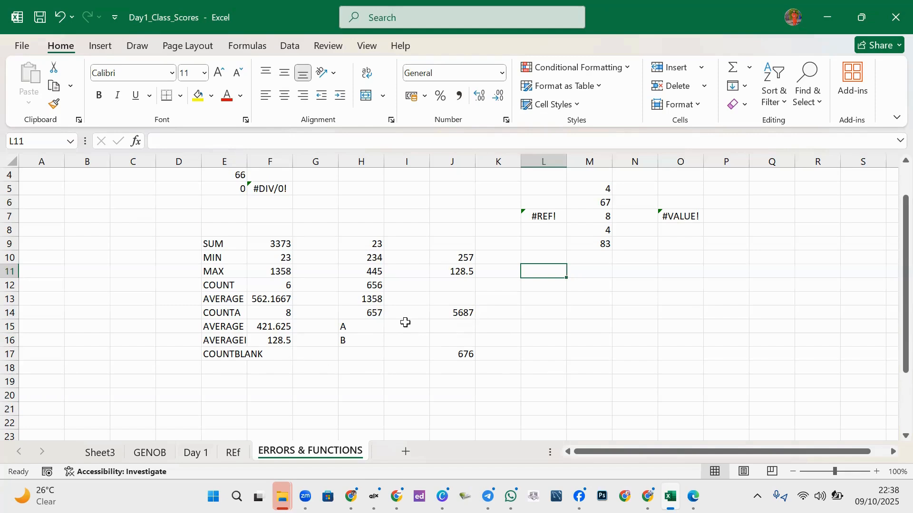
{"action": "left_click_drag", "start_coordinate": [570, 285], "coordinate": [584, 320]}
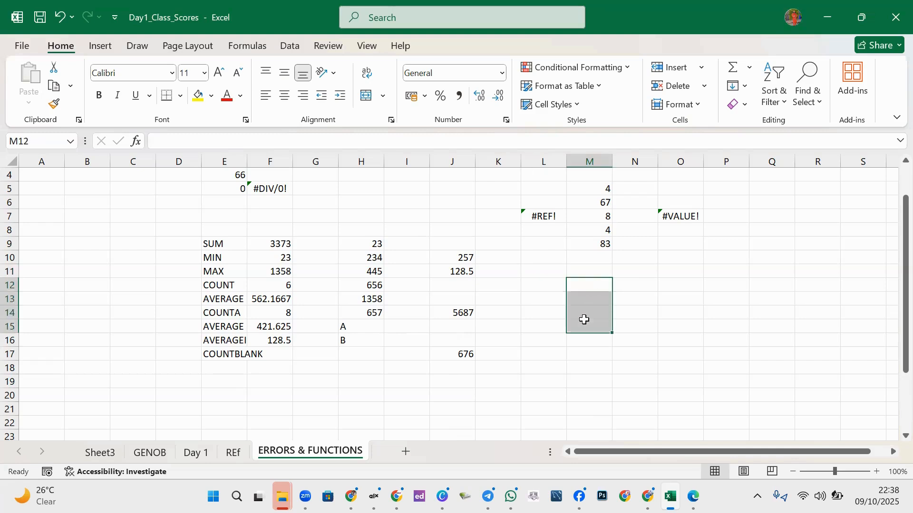
{"action": "left_click", "coordinate": [526, 310]}
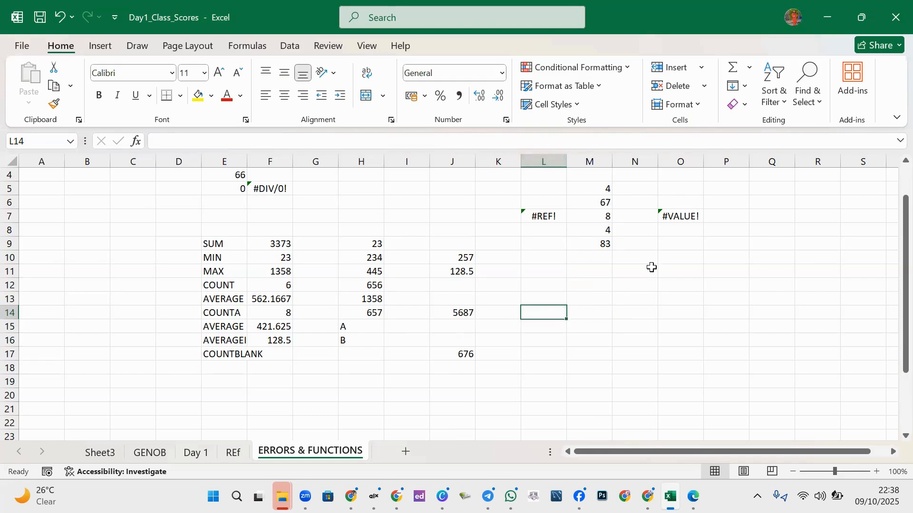
- Enter =COUNTBLANK(H9:J17) in F17, returning 15
{"action": "left_click", "coordinate": [281, 352]}
{"action": "double_click", "coordinate": [281, 352]}
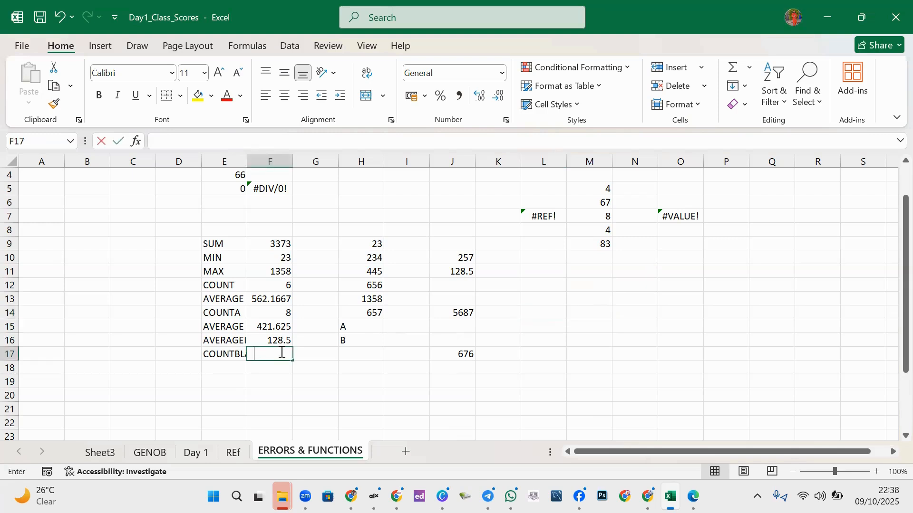
{"action": "type", "text": "=COUNT"}
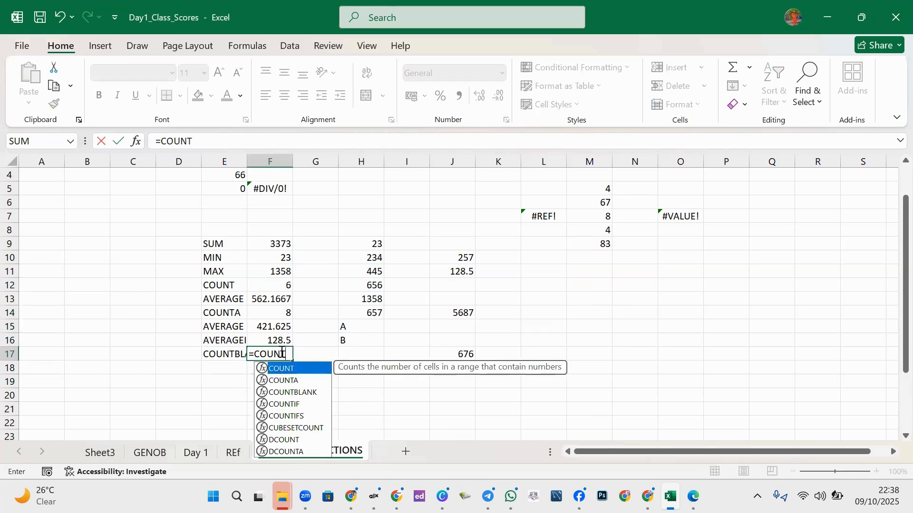
{"action": "double_click", "coordinate": [294, 393]}
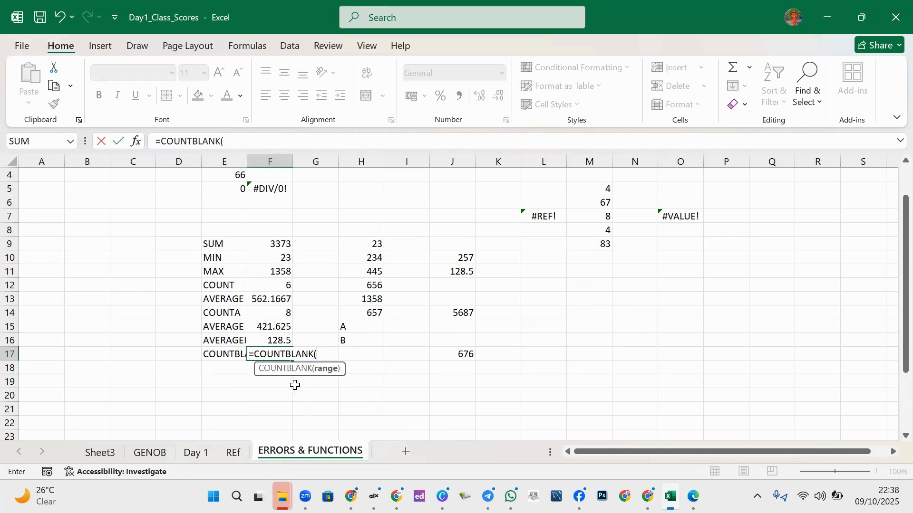
{"action": "left_click_drag", "start_coordinate": [356, 242], "coordinate": [466, 353]}
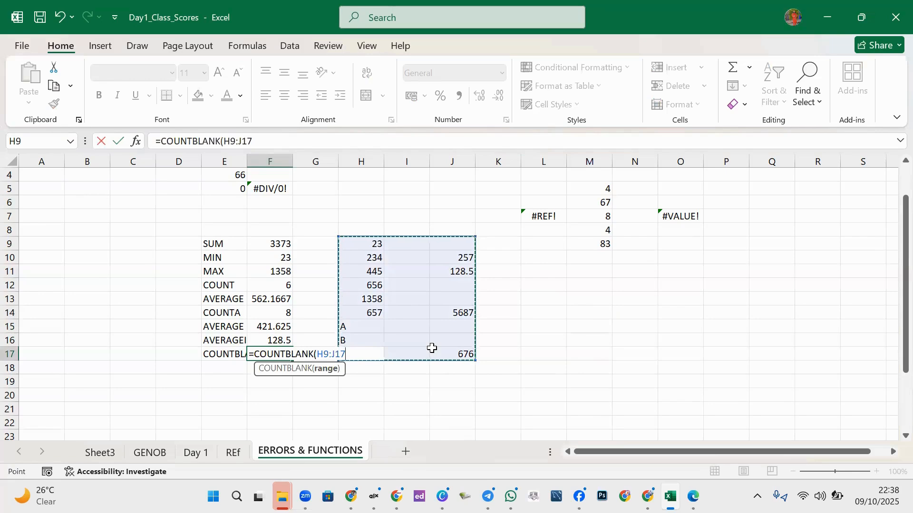
{"action": "type", "text": ")"}
{"action": "key", "text": "Return"}
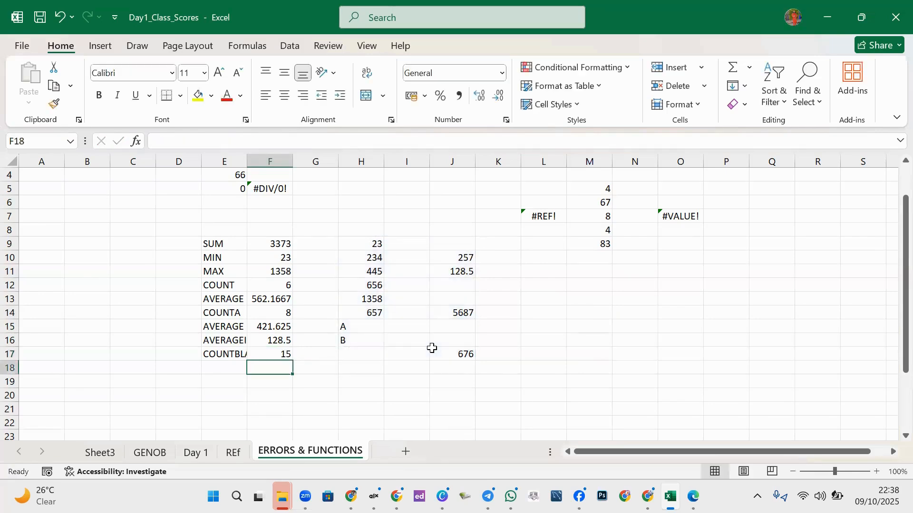
{"action": "left_click", "coordinate": [280, 356]}
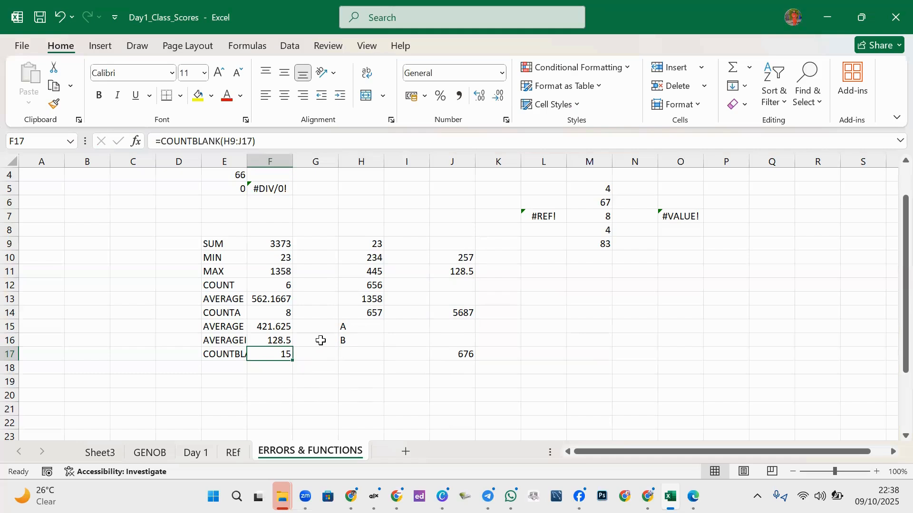
- Inspect the blank cell I12 and the AVERAGEA formula in F15
{"action": "left_click", "coordinate": [393, 283]}
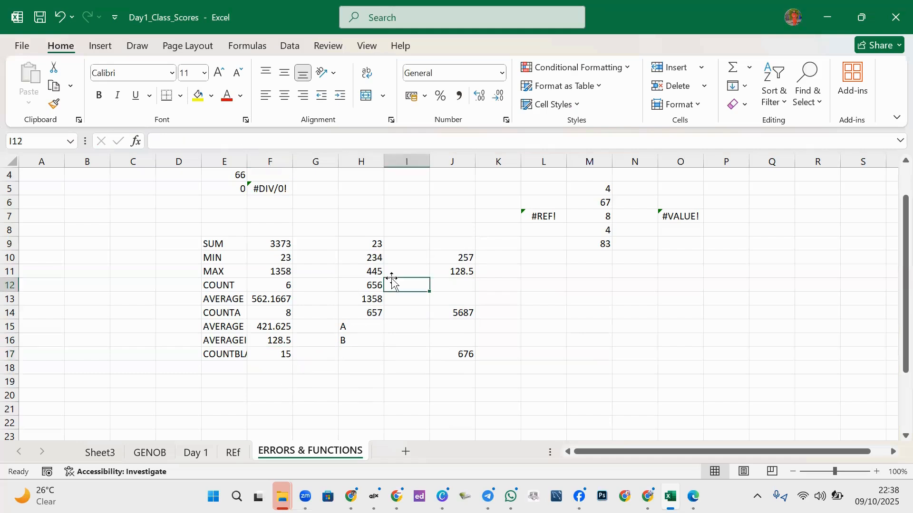
{"action": "left_click", "coordinate": [327, 374]}
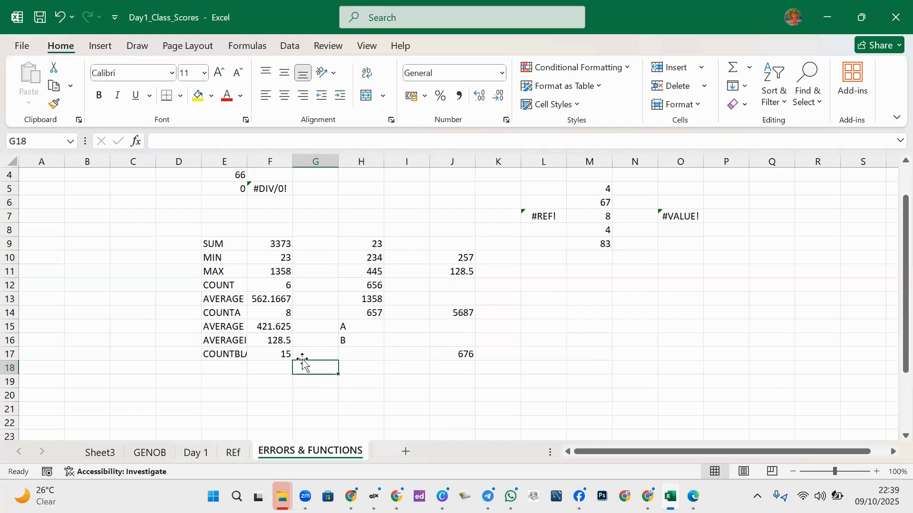
{"action": "left_click", "coordinate": [281, 323]}
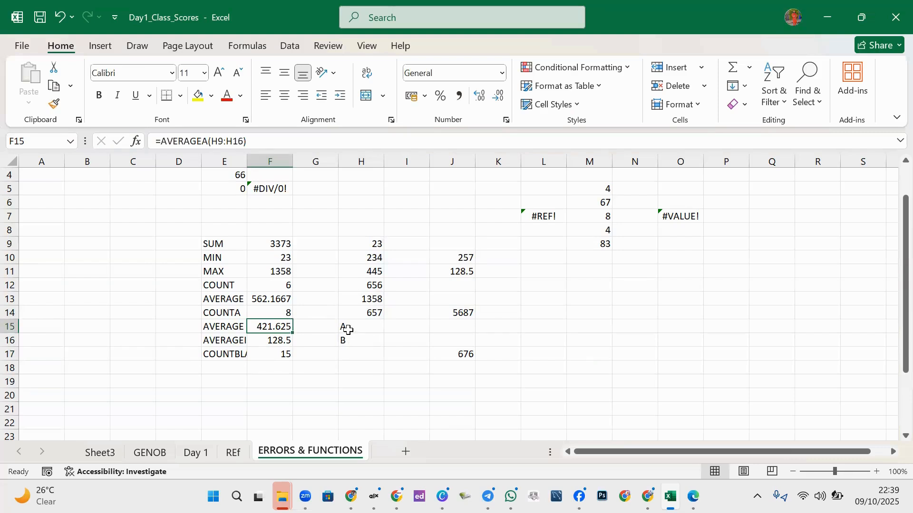
{"action": "left_click", "coordinate": [315, 334]}
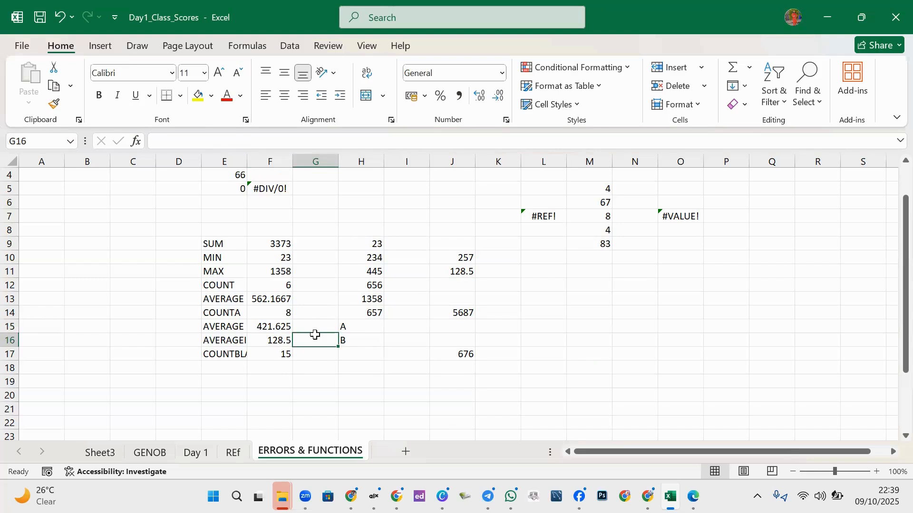
- Put 8 in G16 and enter =UNIQUE(F9:F17) in G9, which shows #SPILL!
{"action": "type", "text": "8"}
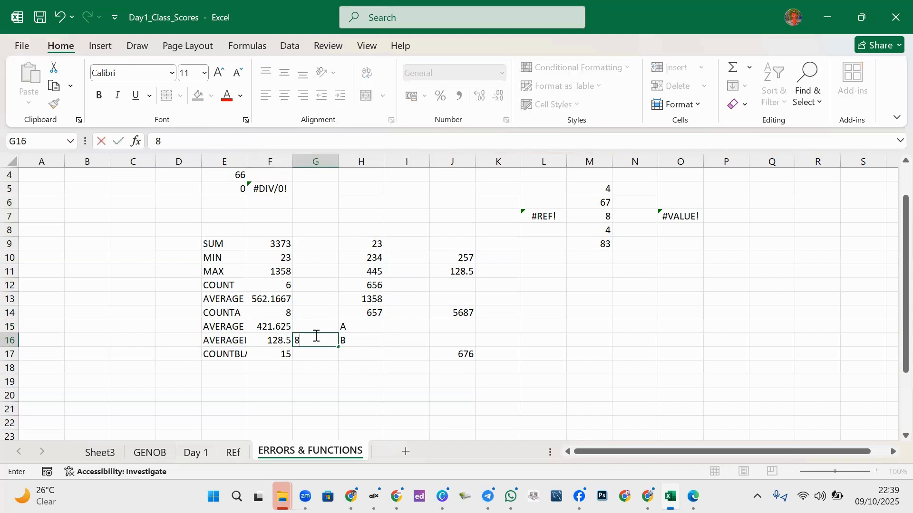
{"action": "left_click", "coordinate": [316, 360]}
{"action": "left_click", "coordinate": [317, 243]}
{"action": "type", "text": "="}
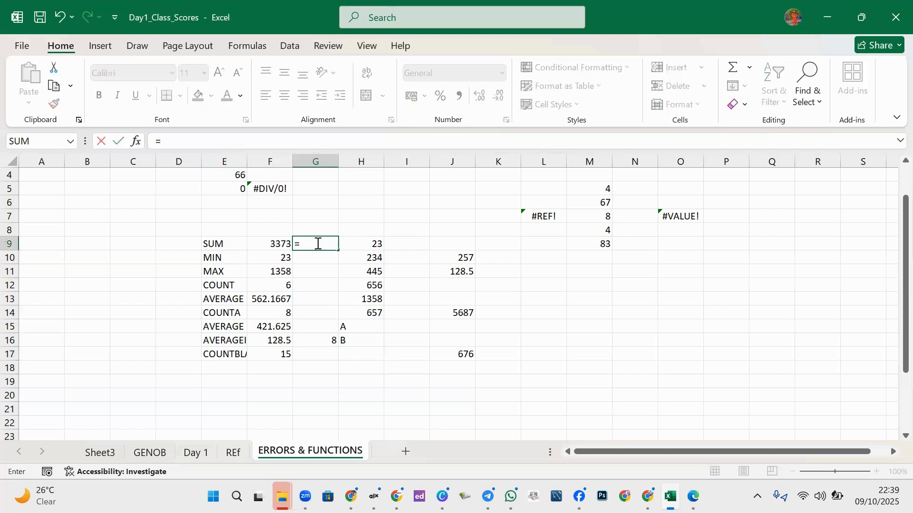
{"action": "type", "text": "UN"}
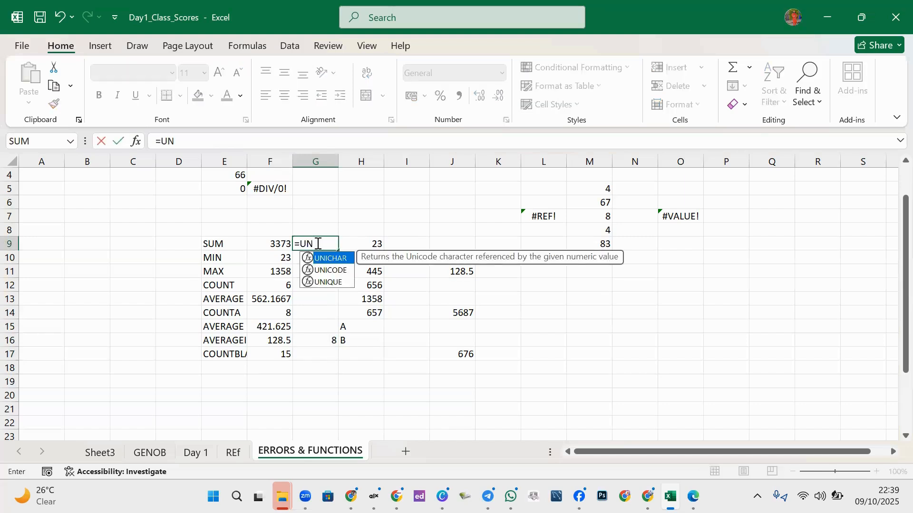
{"action": "double_click", "coordinate": [327, 282]}
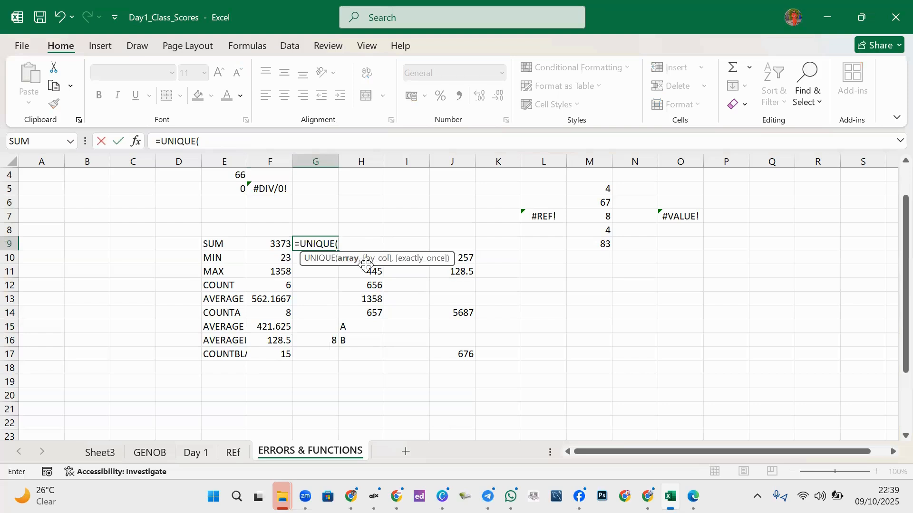
{"action": "left_click_drag", "start_coordinate": [260, 243], "coordinate": [274, 350]}
{"action": "type", "text": ")"}
{"action": "key", "text": "Return"}
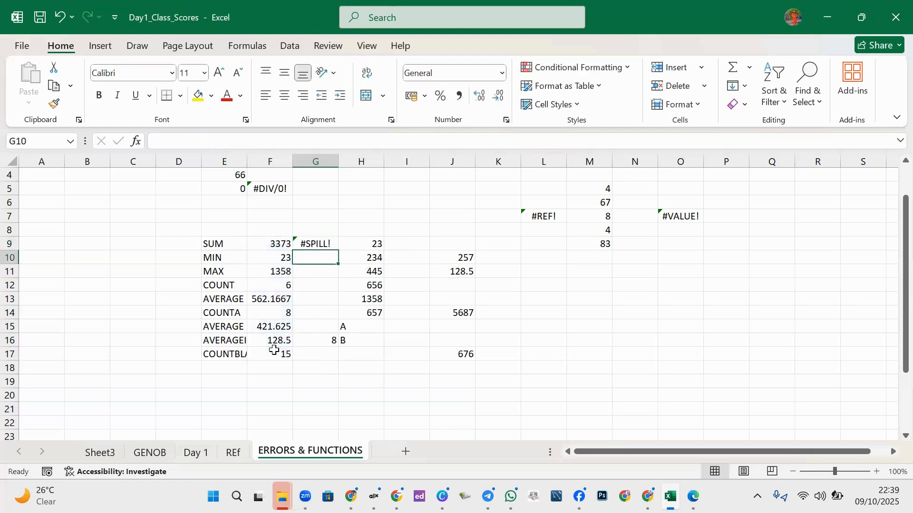
{"action": "left_click", "coordinate": [319, 242]}
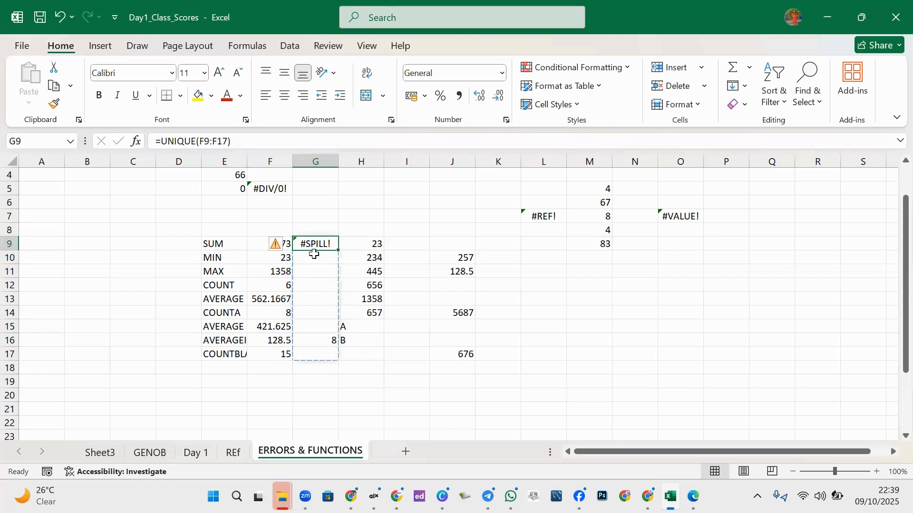
{"action": "left_click", "coordinate": [363, 350]}
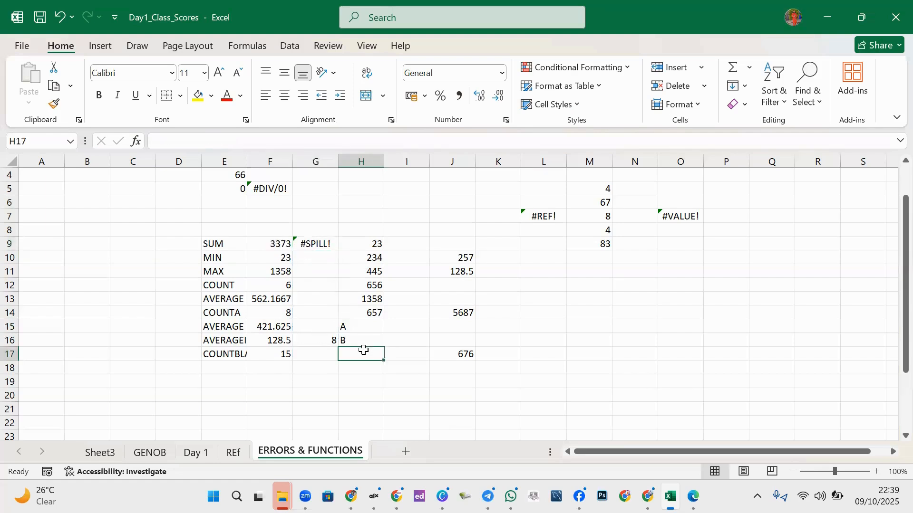
- Delete the 8 in G16 so G9's UNIQUE results spill down G9:G17, ending with 15
{"action": "left_click_drag", "start_coordinate": [317, 243], "coordinate": [321, 349]}
{"action": "left_click", "coordinate": [327, 340]}
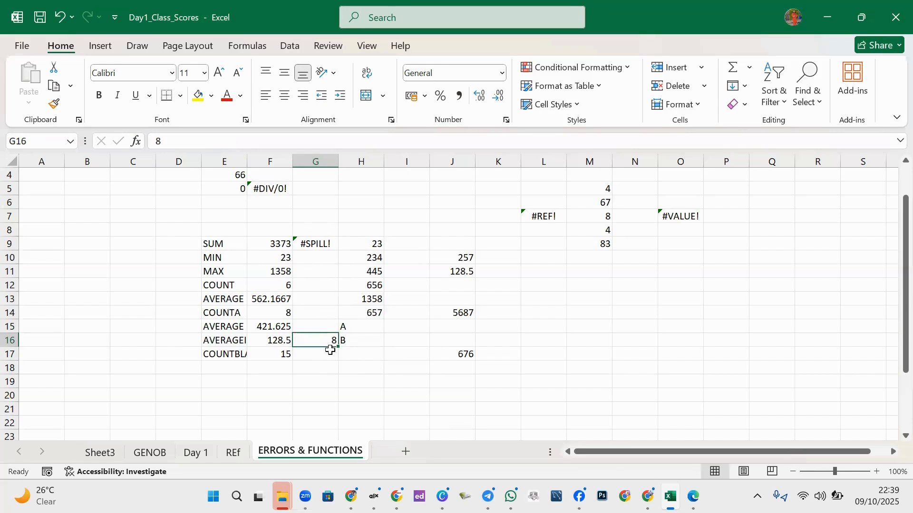
{"action": "key", "text": "Delete"}
{"action": "left_click", "coordinate": [379, 378]}
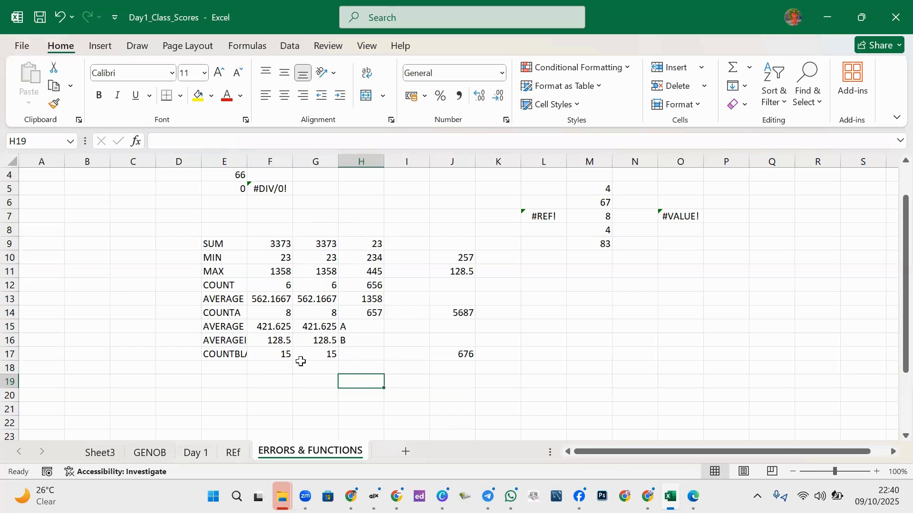
{"action": "left_click", "coordinate": [286, 369]}
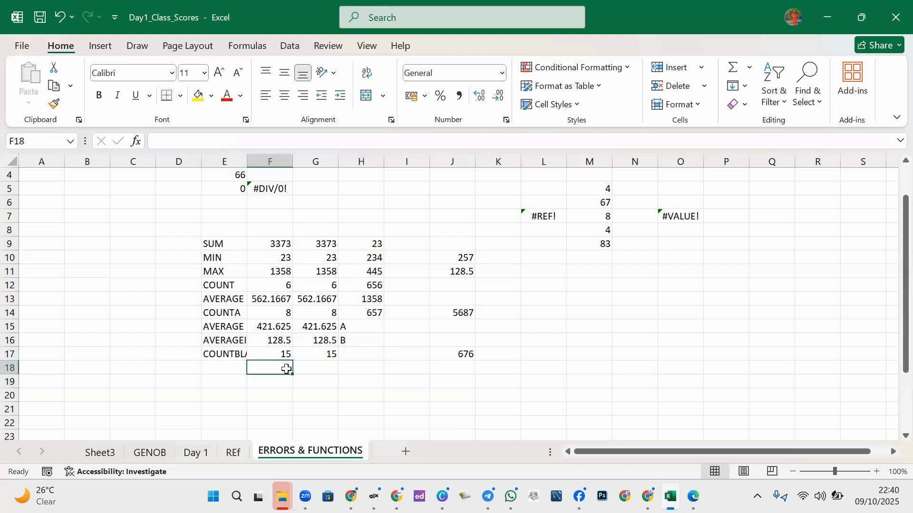
- Enter 15, 8, 35 and 6 into cells F18 through F21
{"action": "type", "text": "15"}
{"action": "key", "text": "Return"}
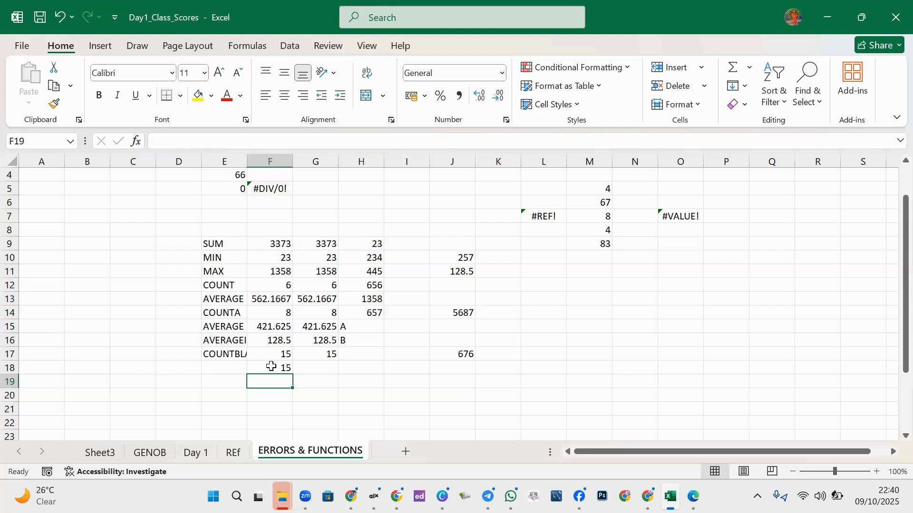
{"action": "type", "text": "8"}
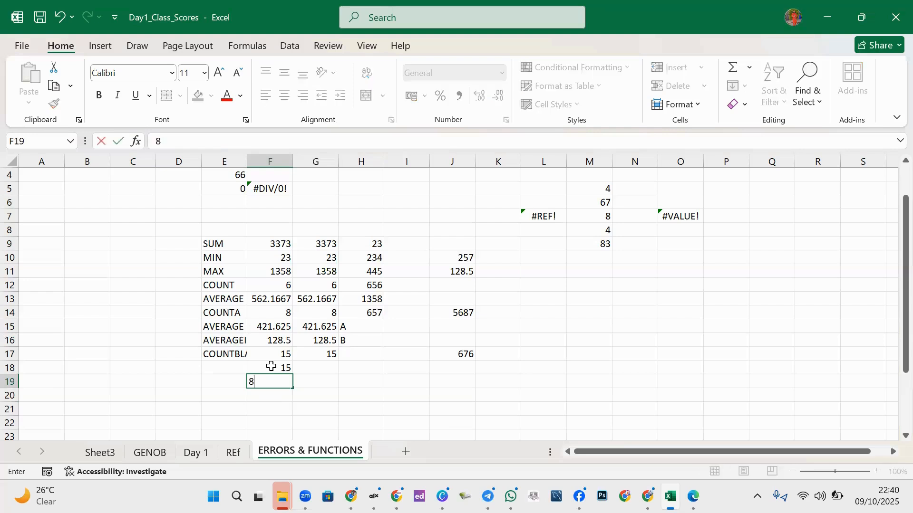
{"action": "left_click", "coordinate": [284, 409]}
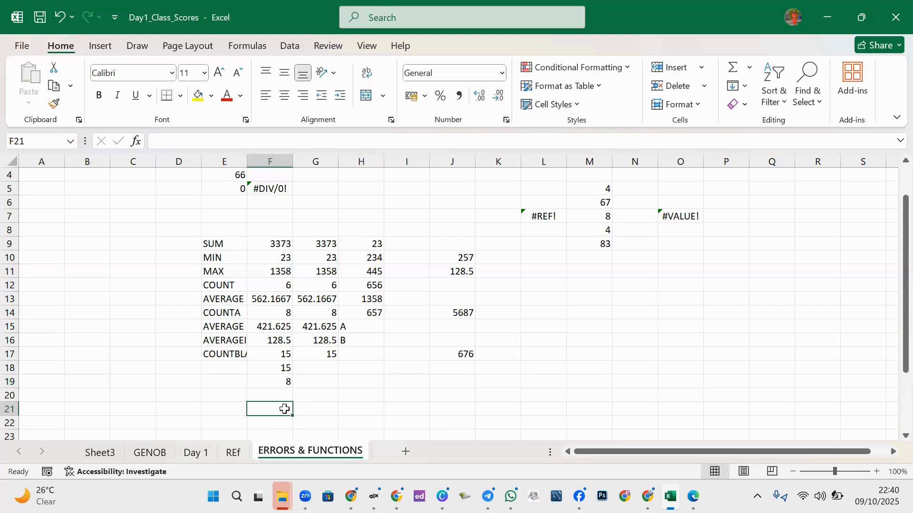
{"action": "type", "text": "6"}
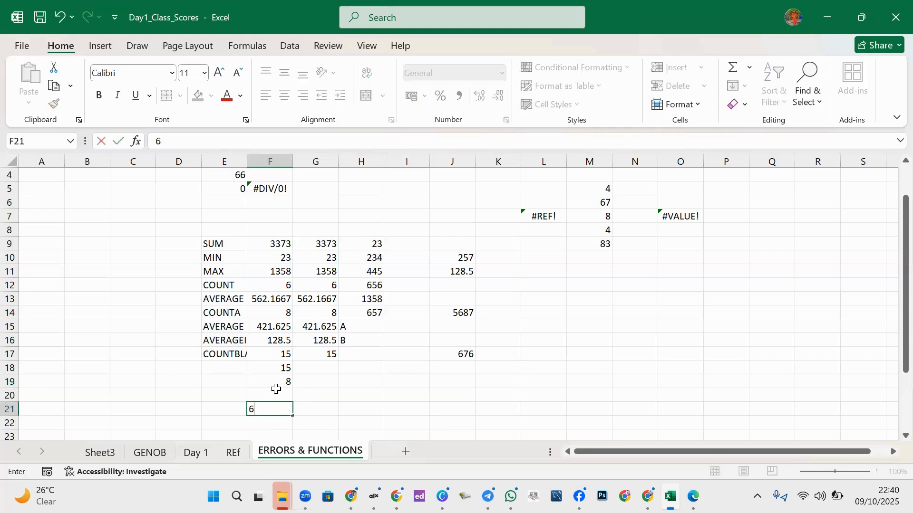
{"action": "left_click", "coordinate": [276, 398]}
{"action": "type", "text": "35"}
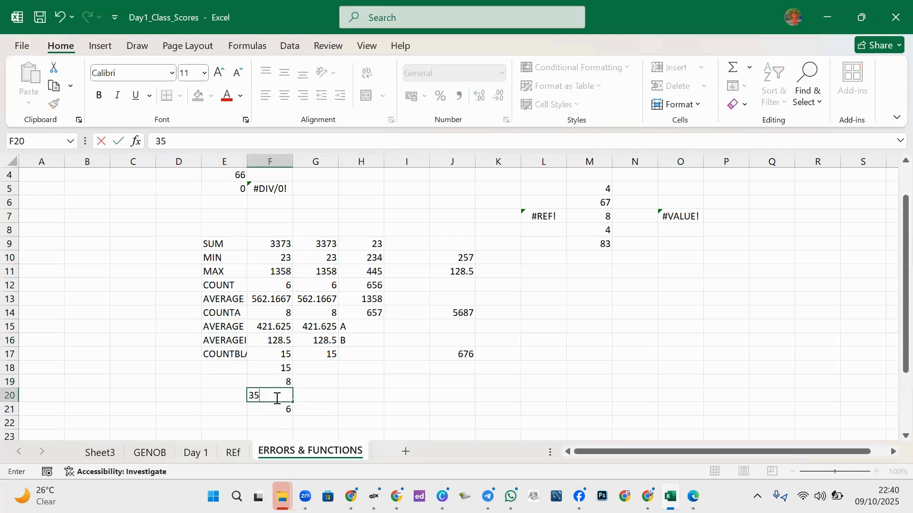
{"action": "left_click", "coordinate": [310, 398]}
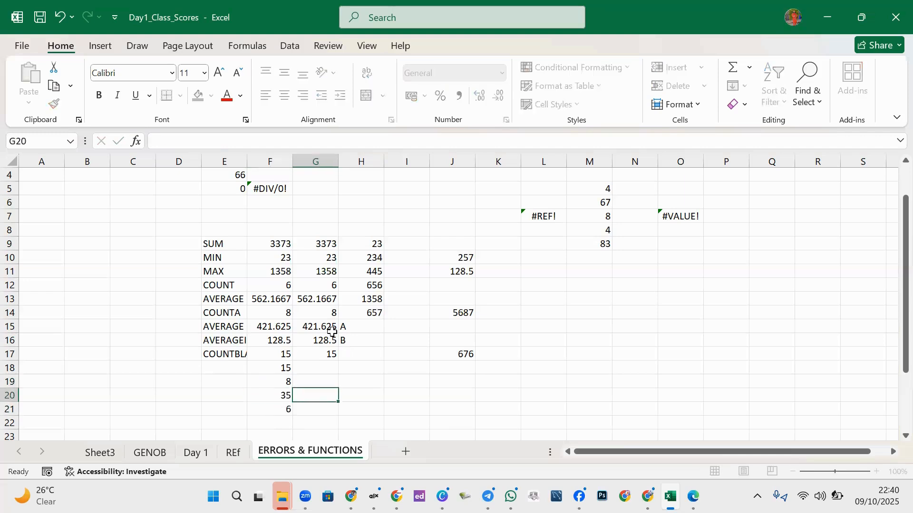
{"action": "left_click", "coordinate": [325, 244]}
- Change G9's formula from =UNIQUE(F9:F17) to =UNIQUE(F9:F21), adding 35 to the spilled list
{"action": "double_click", "coordinate": [326, 243]}
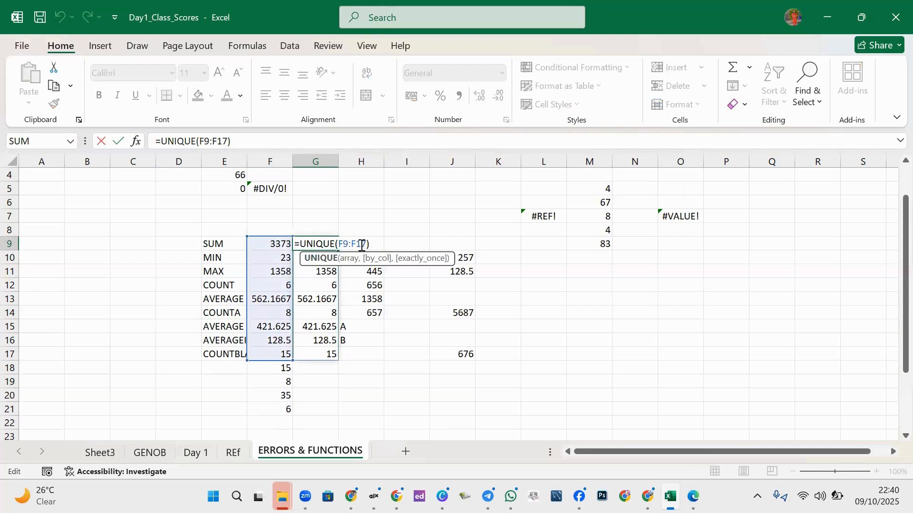
{"action": "left_click", "coordinate": [287, 409]}
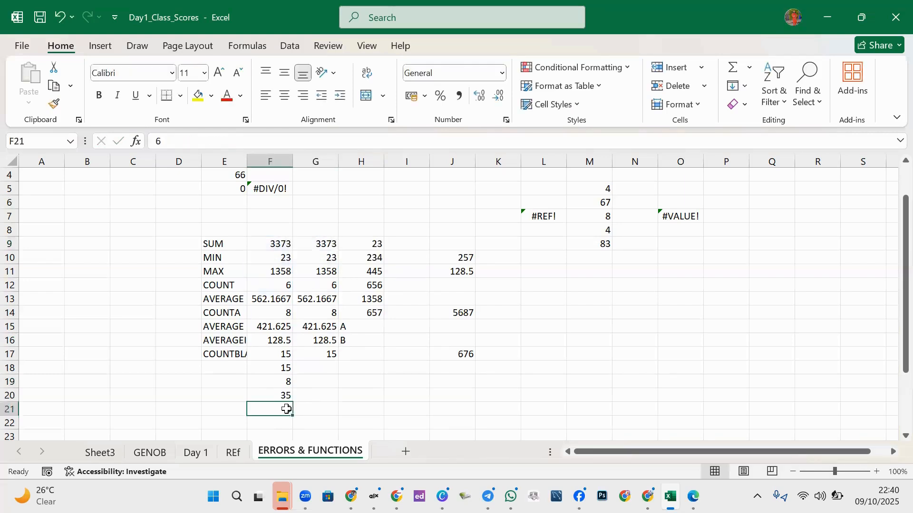
{"action": "left_click", "coordinate": [326, 244]}
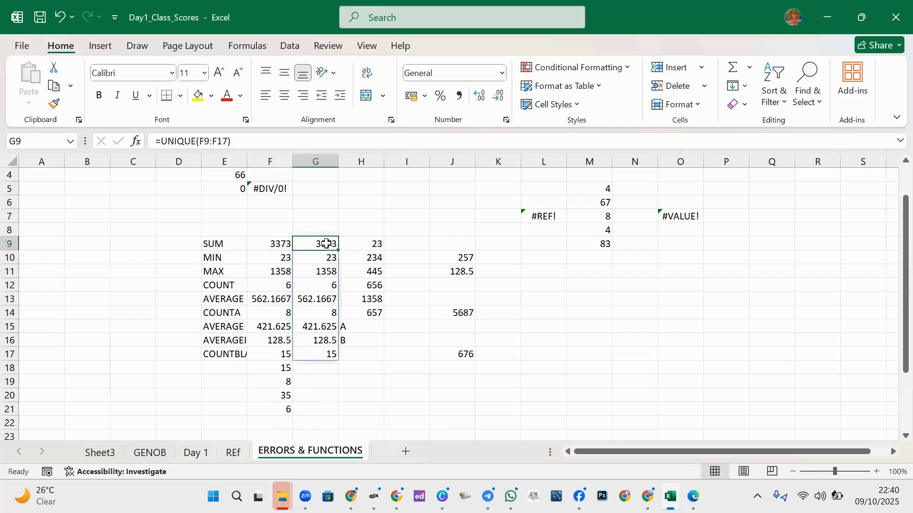
{"action": "left_click", "coordinate": [229, 141]}
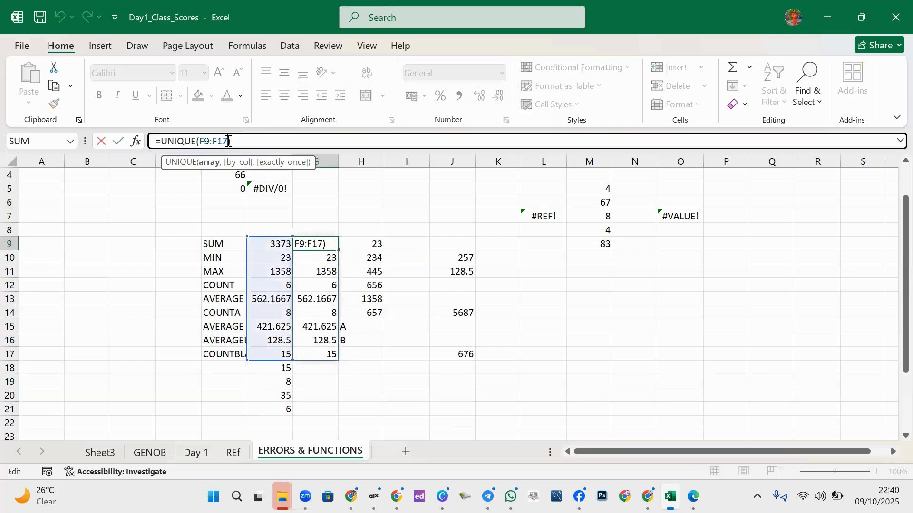
{"action": "key", "text": "BackSpace"}
{"action": "key", "text": "BackSpace"}
{"action": "type", "text": "2"}
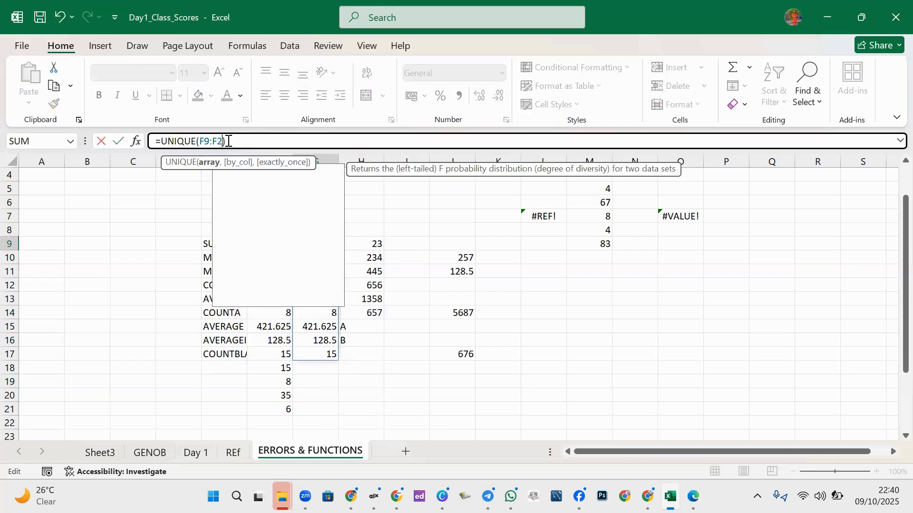
{"action": "type", "text": "1"}
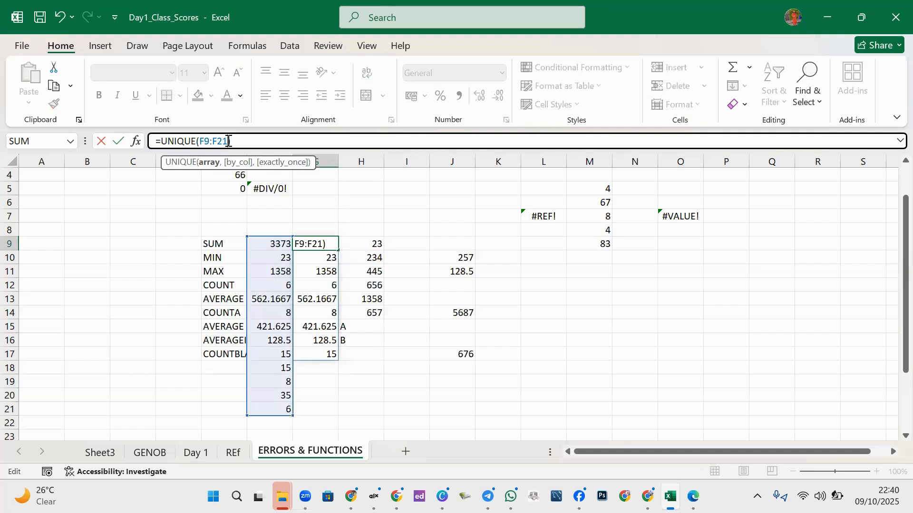
{"action": "key", "text": "Return"}
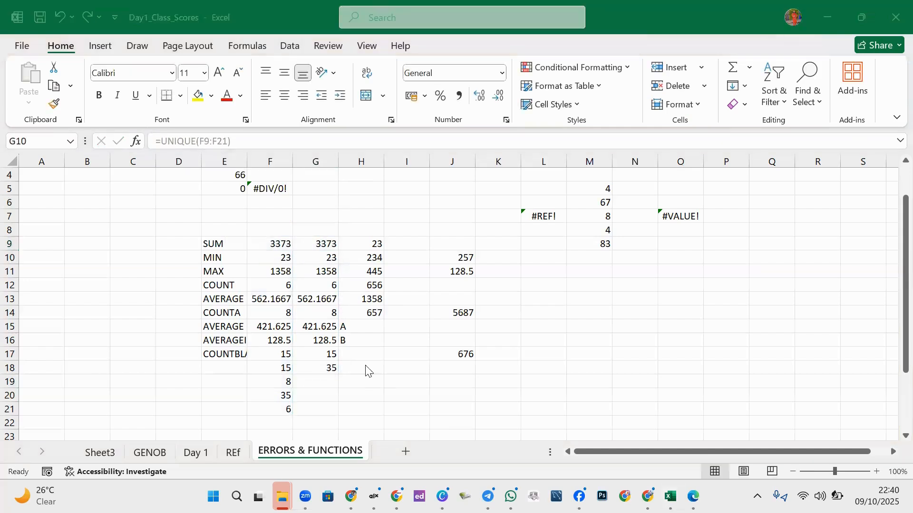
{"action": "left_click", "coordinate": [329, 257]}
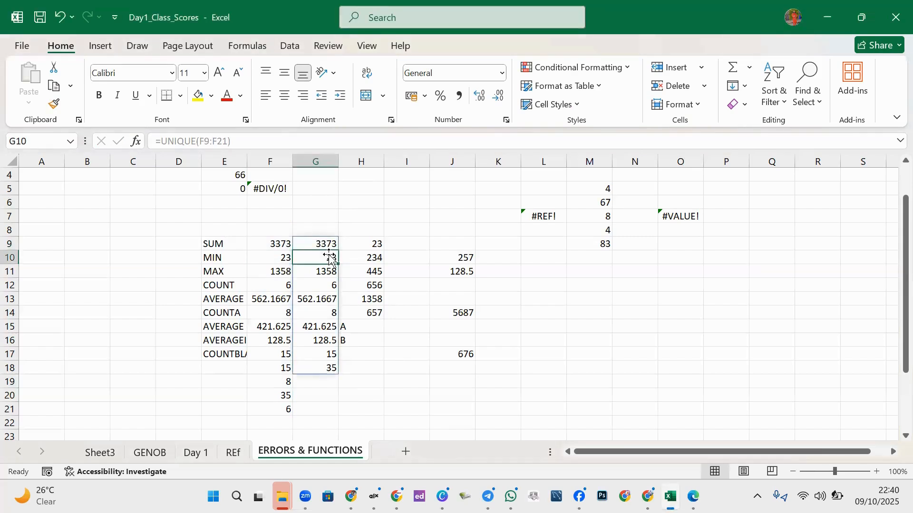
{"action": "left_click", "coordinate": [327, 381]}
- Delete the existing UNIQUE formula and its spilled results in G9:G18
{"action": "left_click_drag", "start_coordinate": [326, 243], "coordinate": [321, 368]}
{"action": "key", "text": "Delete"}
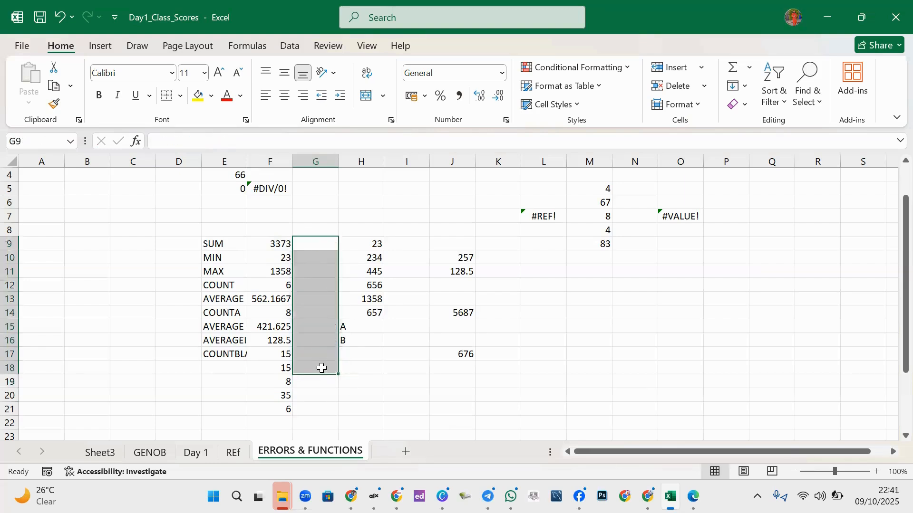
{"action": "left_click", "coordinate": [318, 240]}
{"action": "type", "text": "UN"}
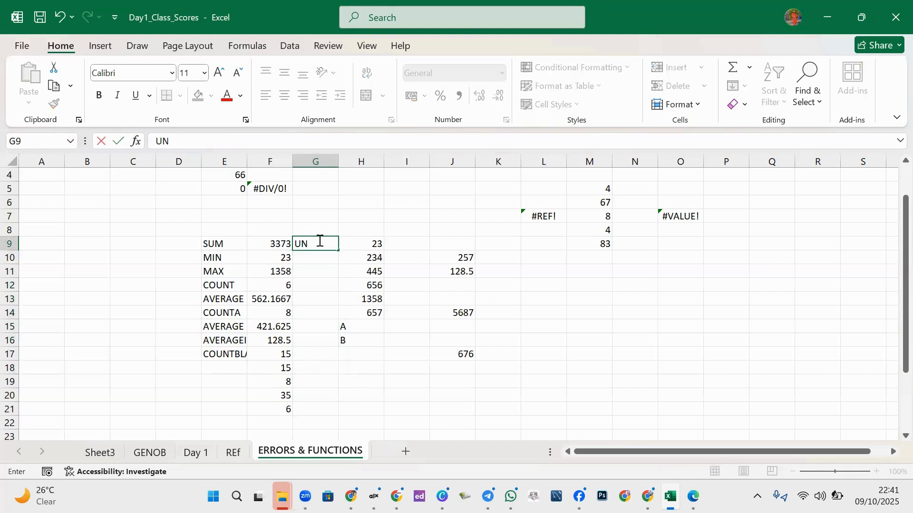
{"action": "key", "text": "BackSpace"}
{"action": "key", "text": "BackSpace"}
- Enter =UNIQUE(F9:F21) in G9, listing ten distinct values from 3373 to 35
{"action": "type", "text": "="}
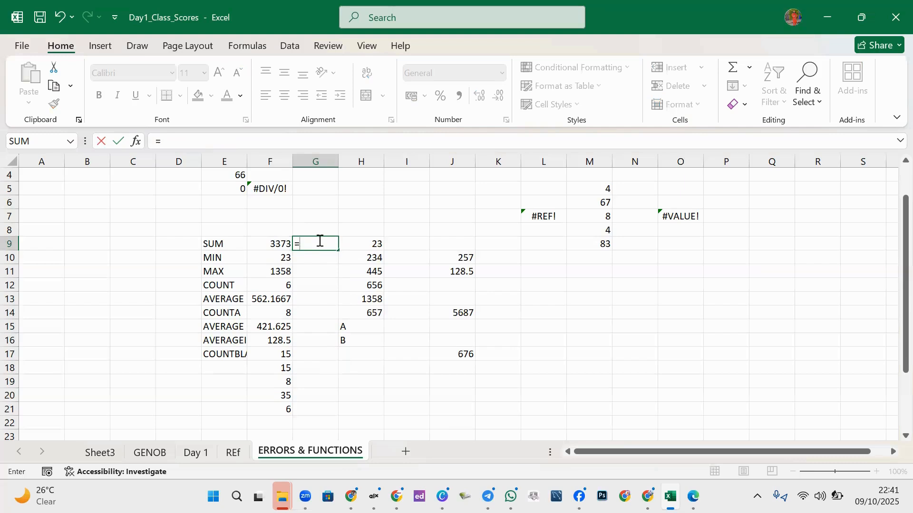
{"action": "type", "text": "UN"}
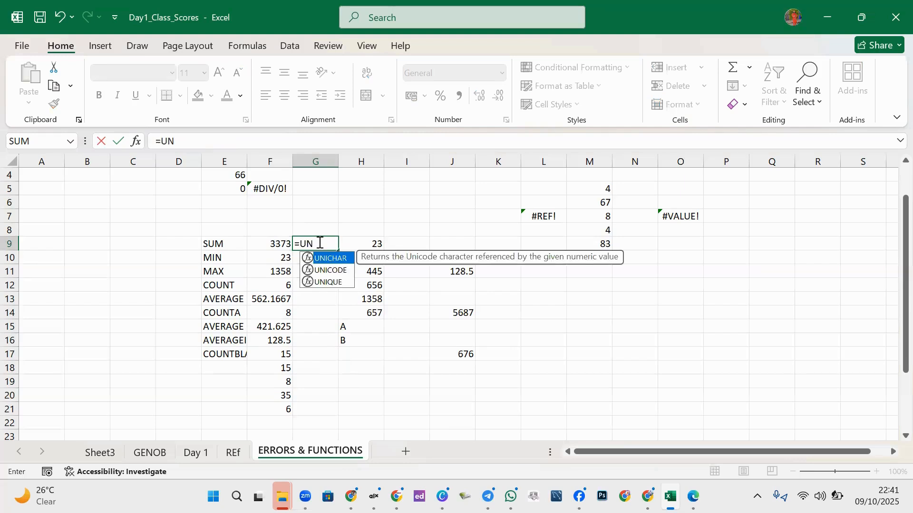
{"action": "double_click", "coordinate": [328, 282]}
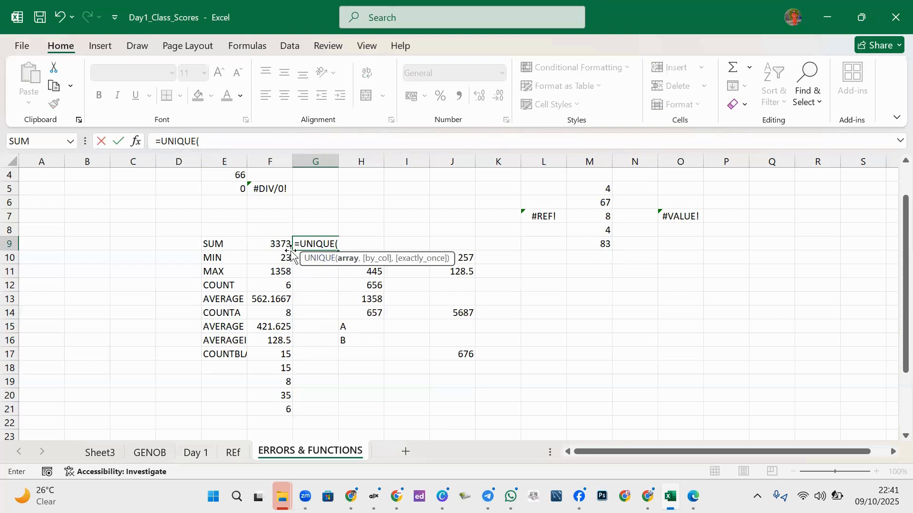
{"action": "left_click_drag", "start_coordinate": [276, 243], "coordinate": [276, 410]}
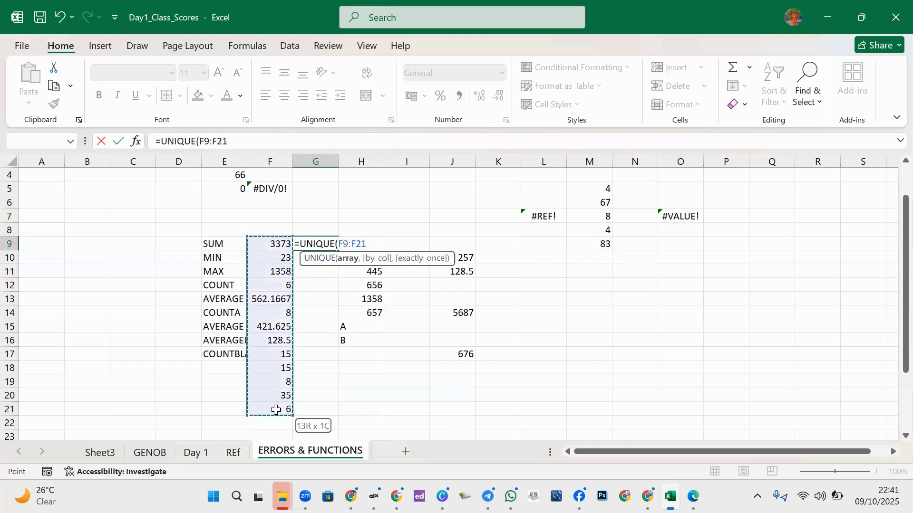
{"action": "type", "text": ")"}
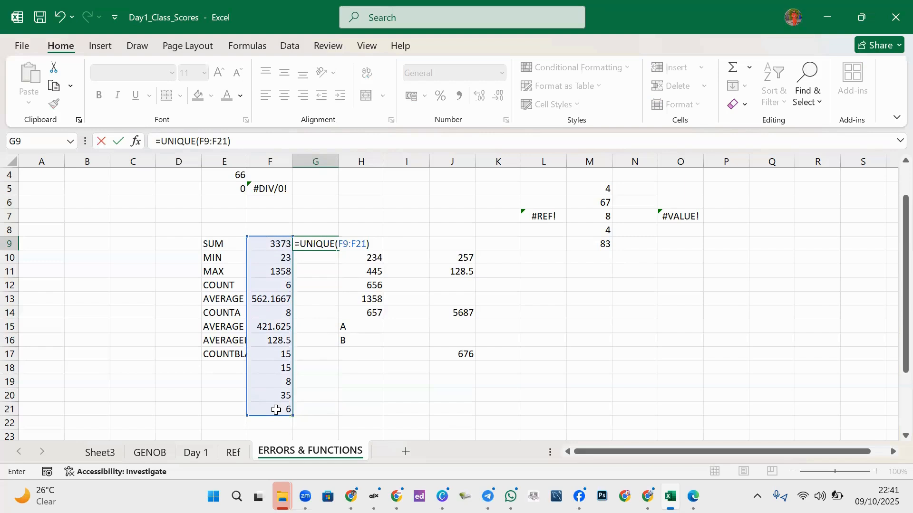
{"action": "key", "text": "Return"}
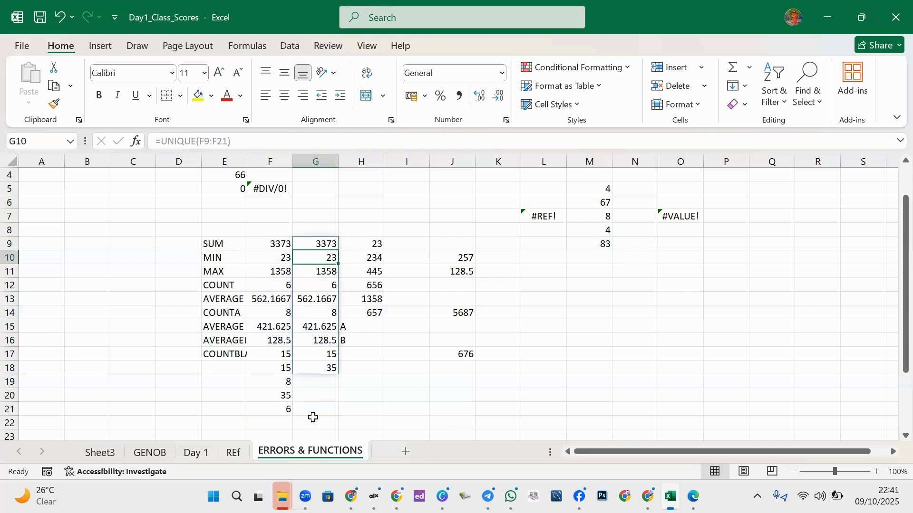
{"action": "left_click", "coordinate": [356, 364]}
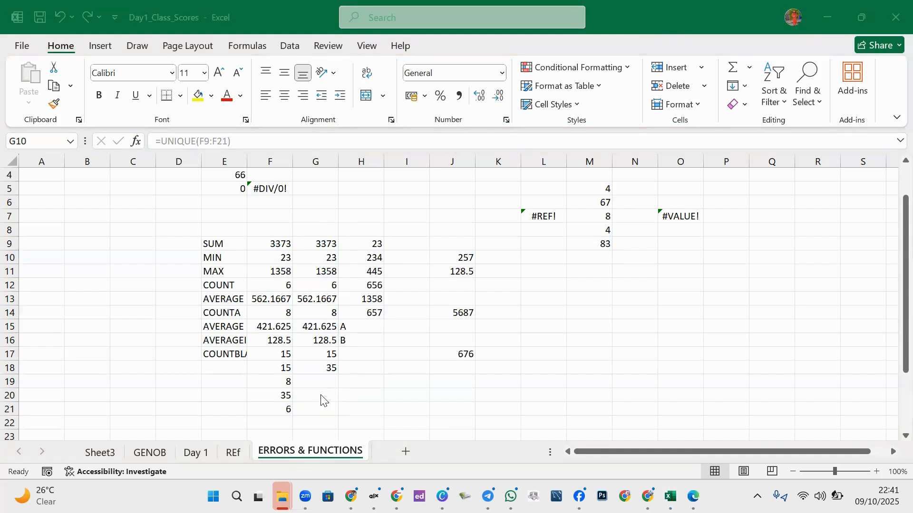
{"action": "left_click", "coordinate": [325, 357]}
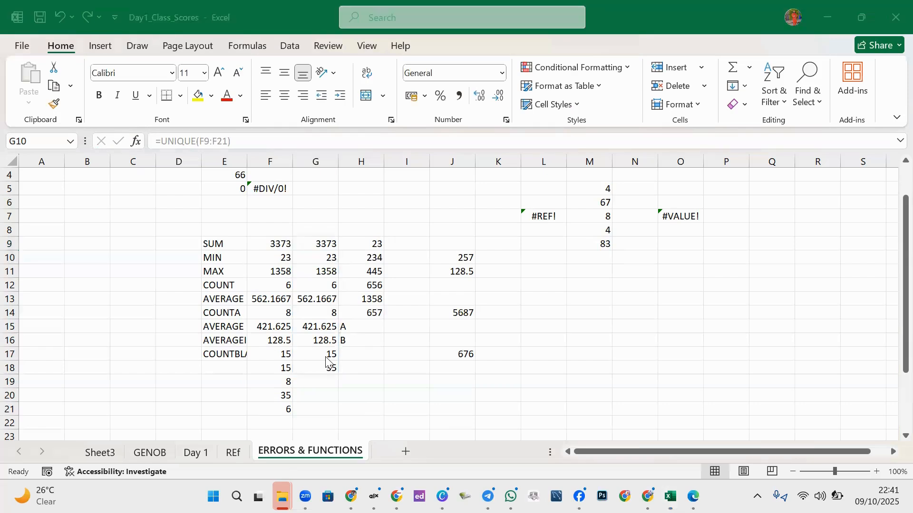
{"action": "left_click", "coordinate": [313, 255]}
{"action": "left_click", "coordinate": [321, 242]}
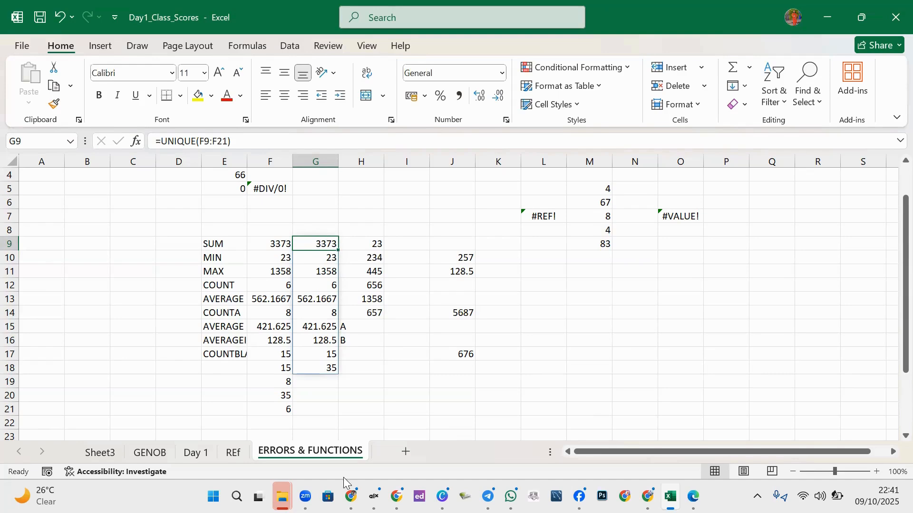
{"action": "mouse_move", "coordinate": [305, 496]}
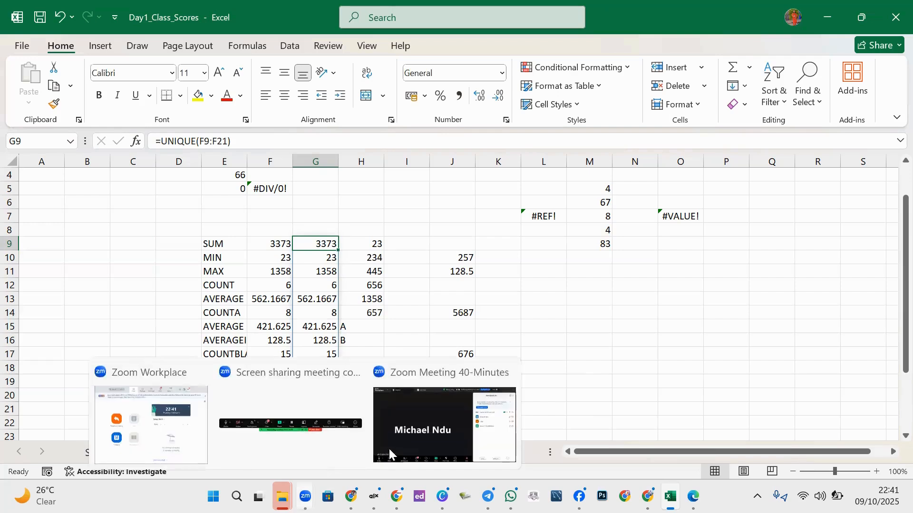
{"action": "left_click", "coordinate": [428, 432]}
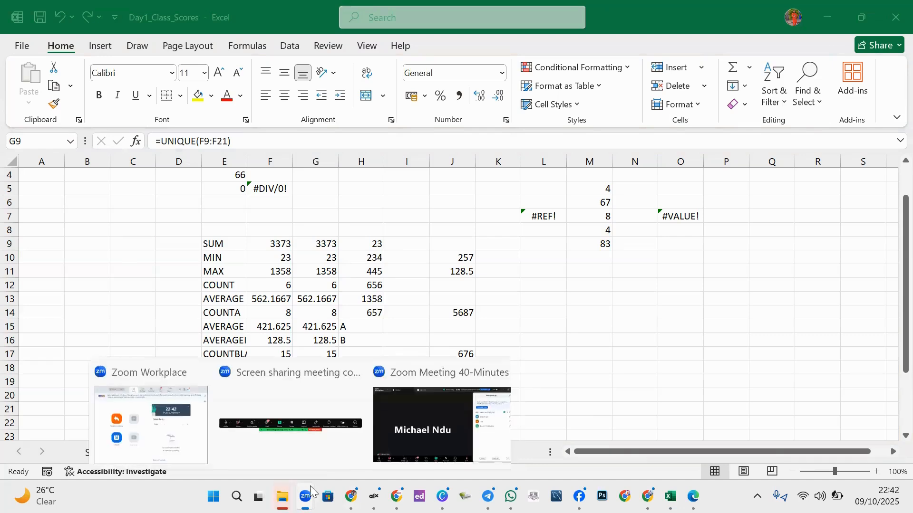
{"action": "mouse_move", "coordinate": [282, 496]}
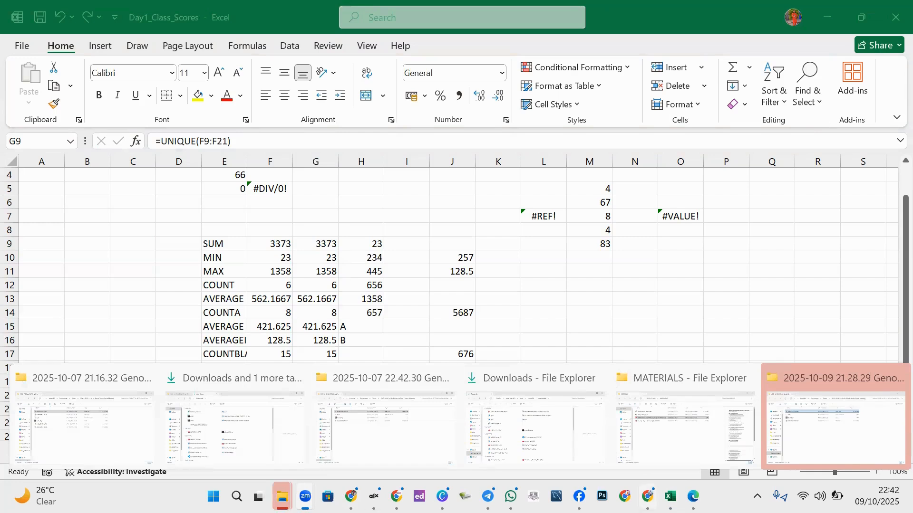
{"action": "left_click", "coordinate": [671, 496]}
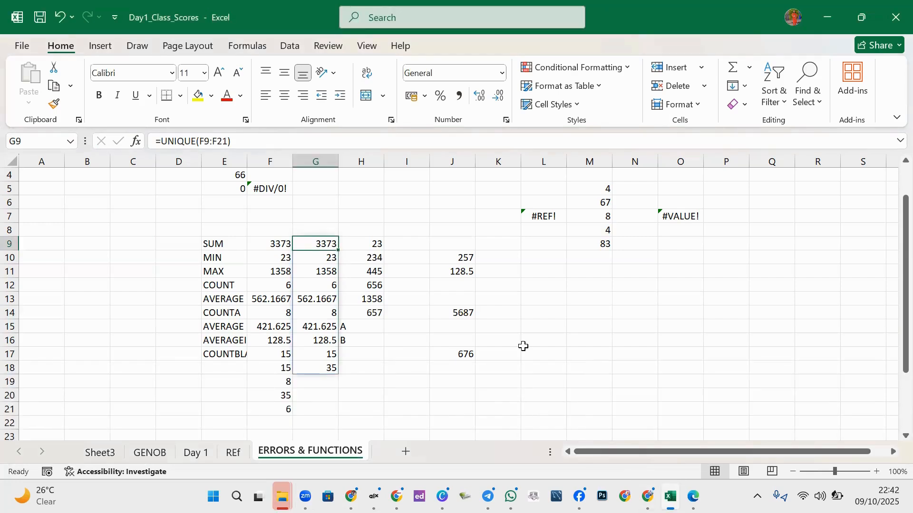
{"action": "left_click", "coordinate": [541, 339]}
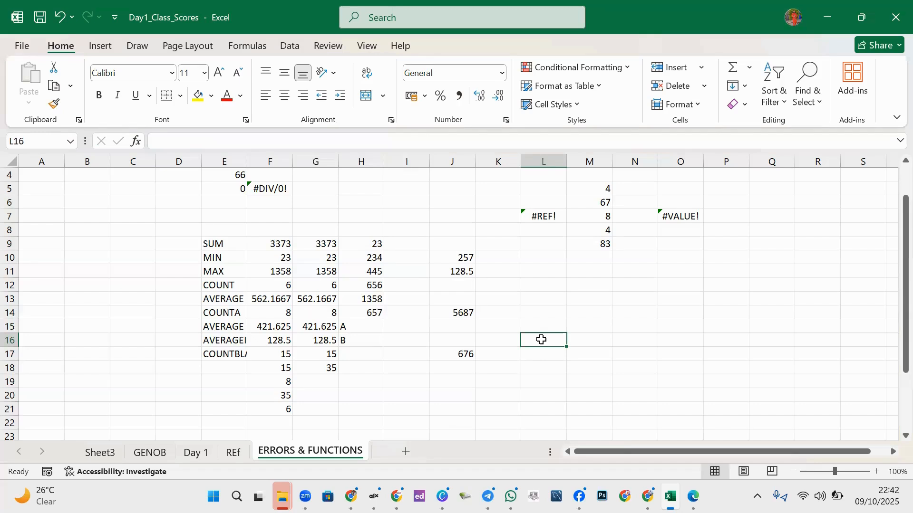
{"action": "left_click", "coordinate": [612, 329]}
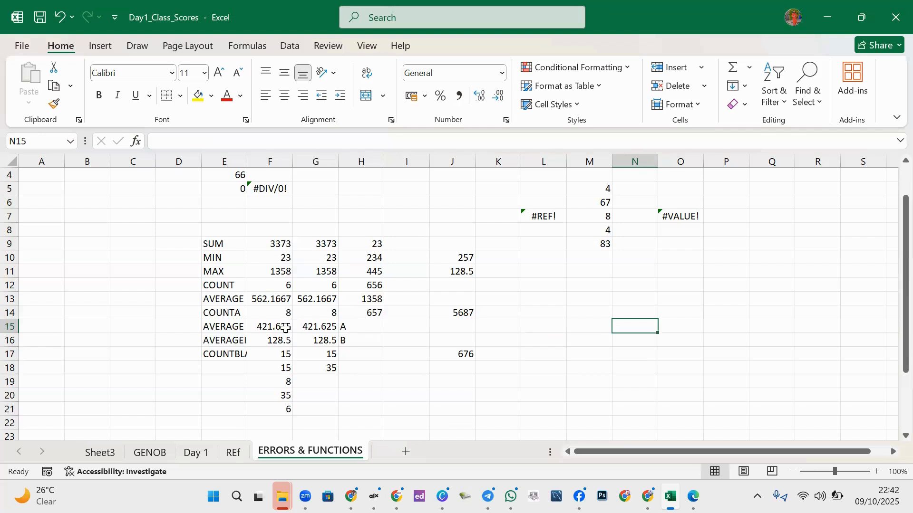
{"action": "left_click", "coordinate": [279, 232]}
{"action": "left_click_drag", "start_coordinate": [281, 257], "coordinate": [281, 410]}
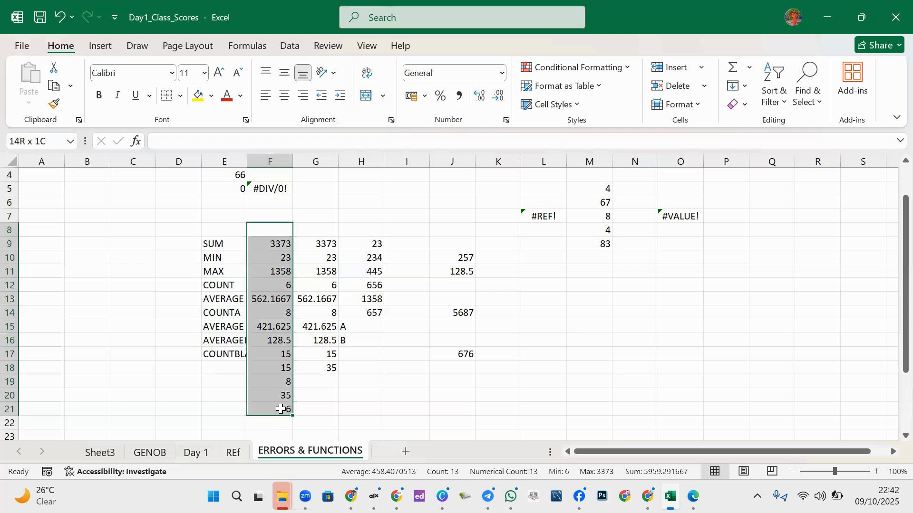
{"action": "left_click", "coordinate": [280, 410]}
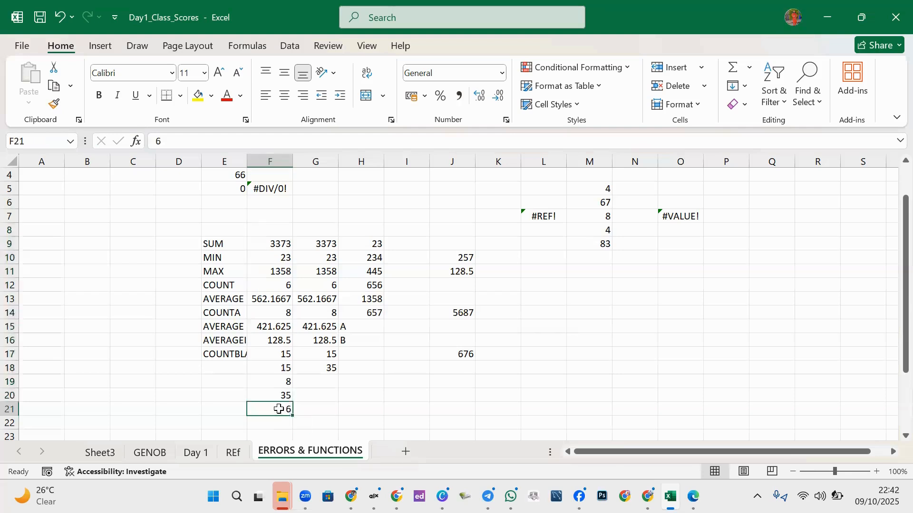
{"action": "left_click", "coordinate": [318, 245]}
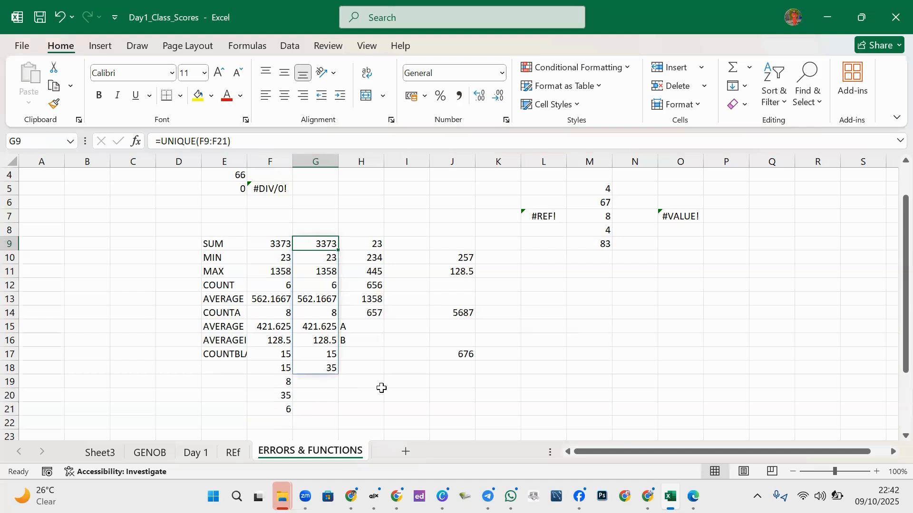
{"action": "left_click", "coordinate": [326, 411]}
{"action": "left_click", "coordinate": [407, 414]}
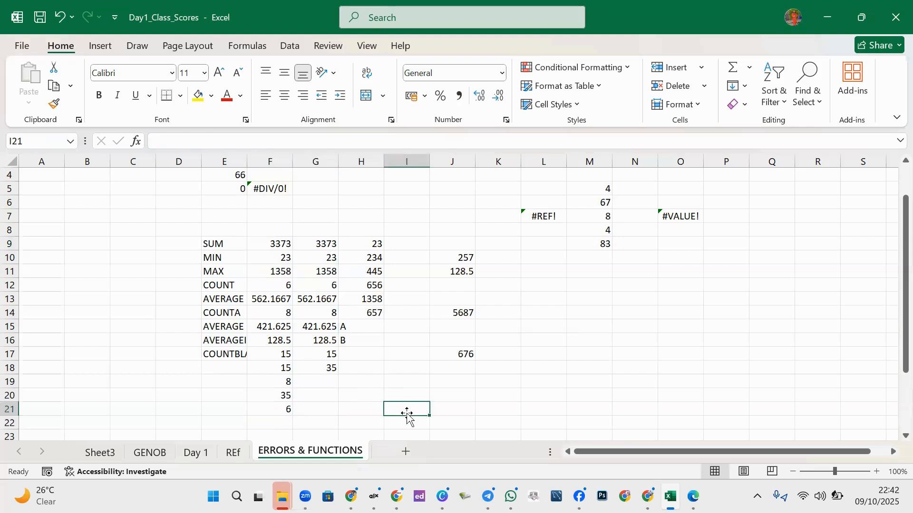
{"action": "left_click_drag", "start_coordinate": [319, 243], "coordinate": [320, 409]}
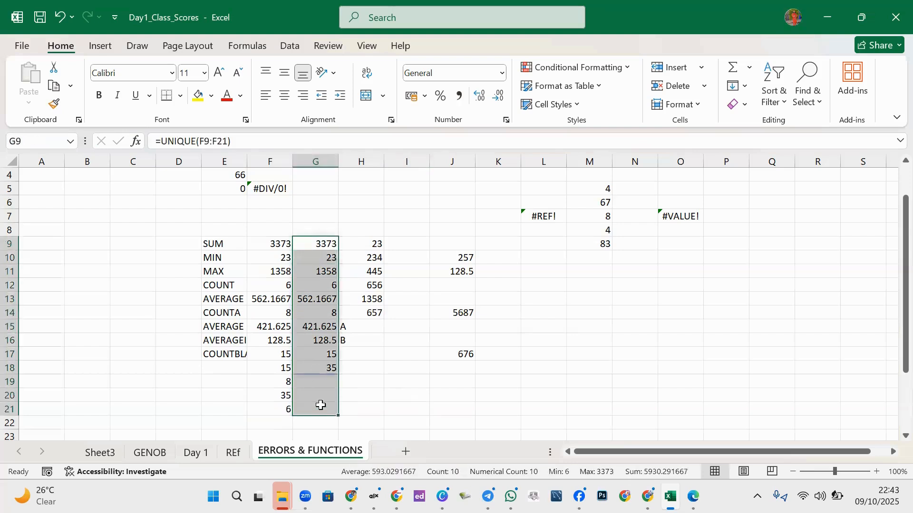
{"action": "left_click", "coordinate": [351, 357]}
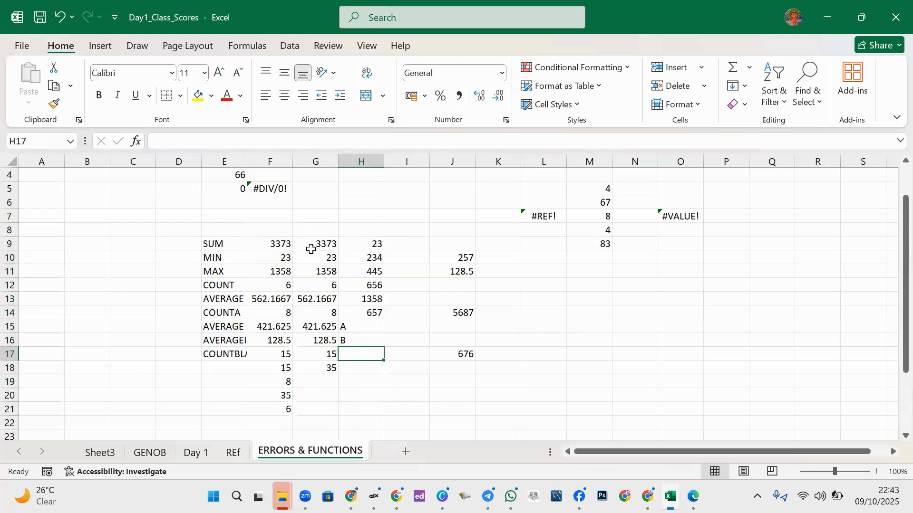